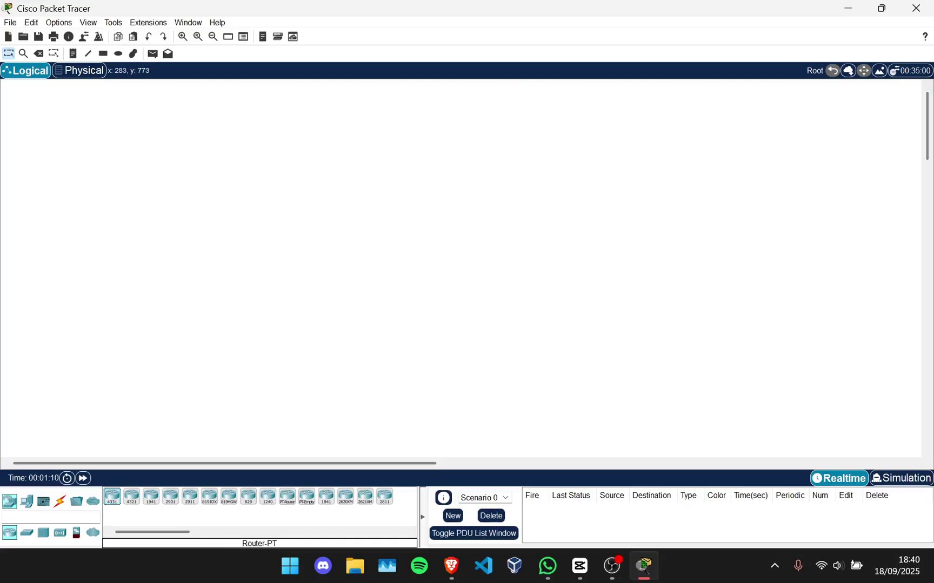
# Place two Router-PT routers side by side in the empty logical workspace.
pyautogui.click(287, 495)
pyautogui.click(189, 236)
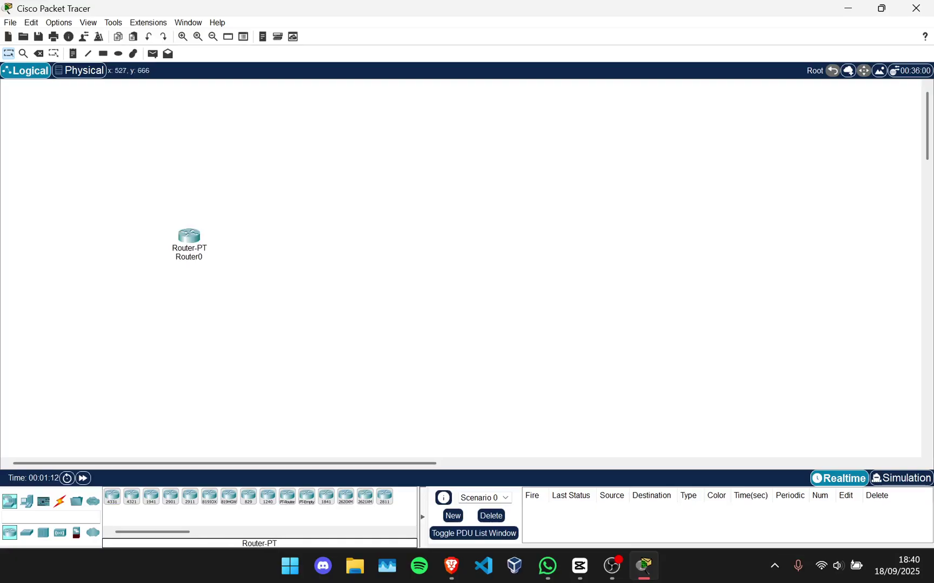
pyautogui.click(287, 497)
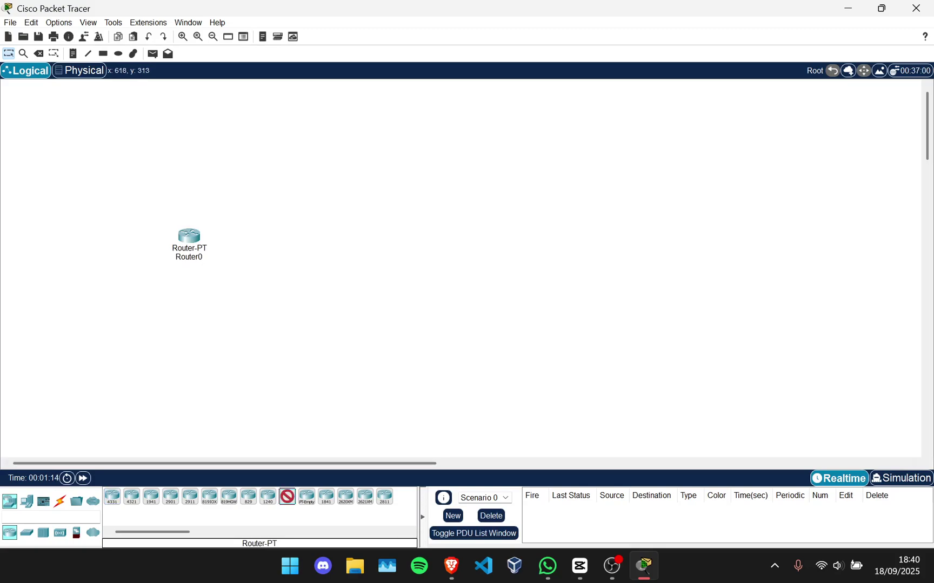
pyautogui.click(307, 236)
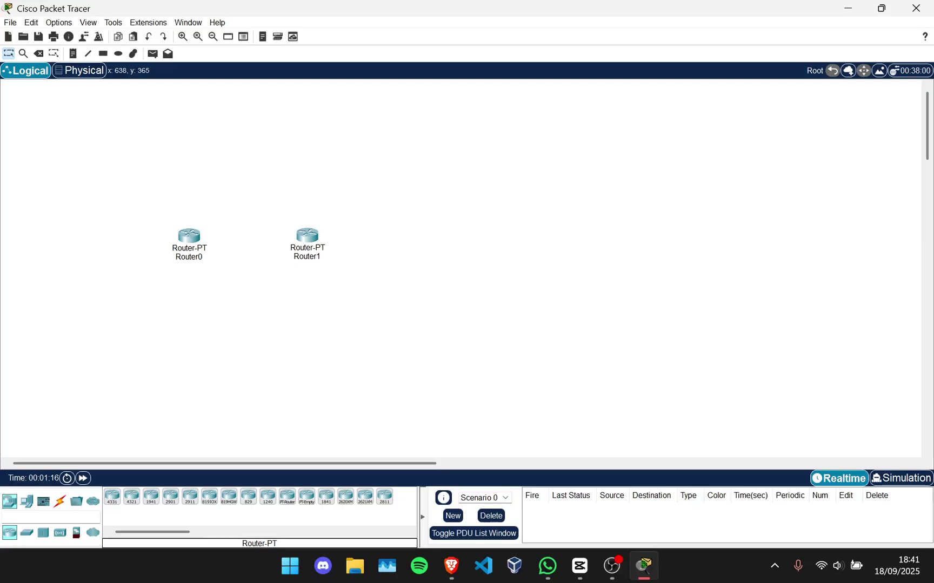
# Rename the second router to ROUTER2 and the first router to ROUTER1.
pyautogui.click(307, 256)
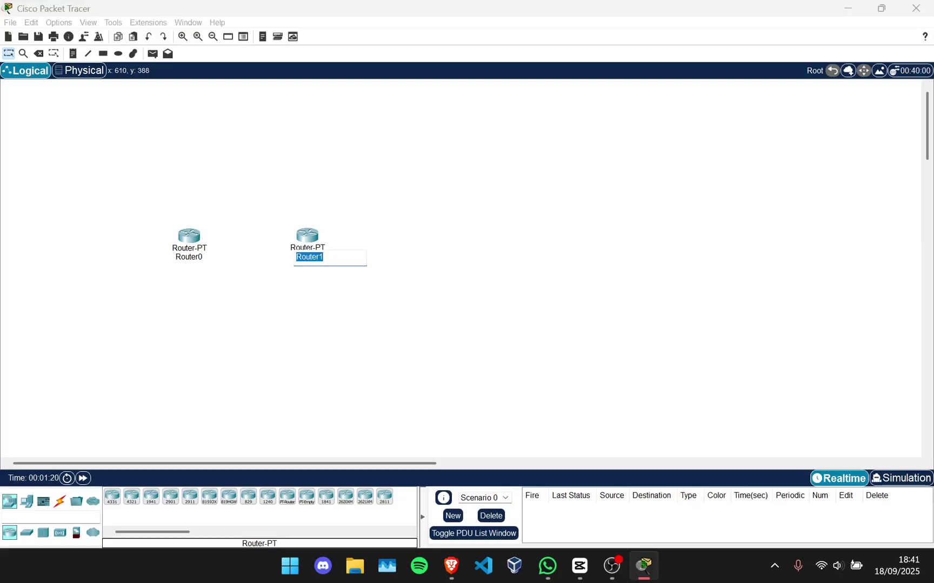
pyautogui.write('ROUTER2')
pyautogui.press('Return')
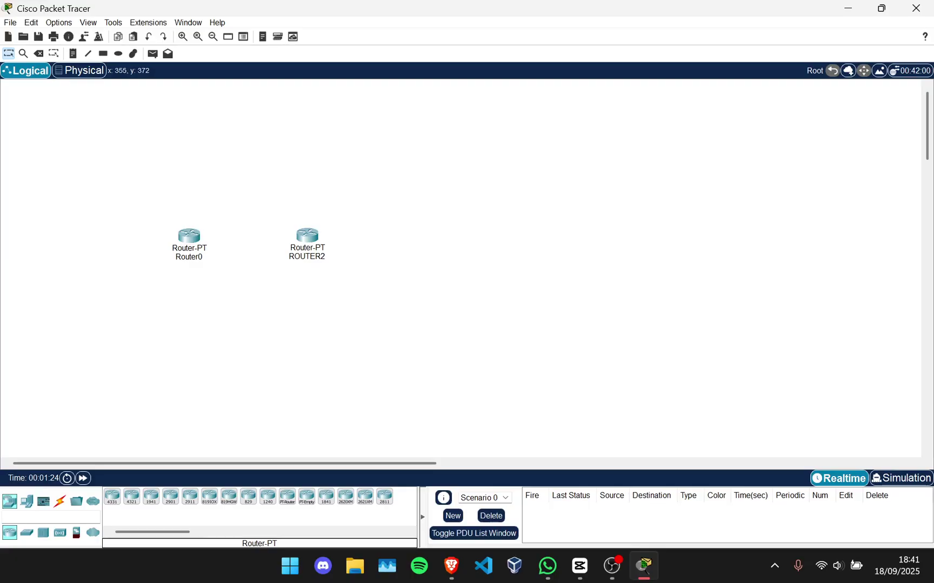
pyautogui.click(188, 257)
pyautogui.write('ROUTER1')
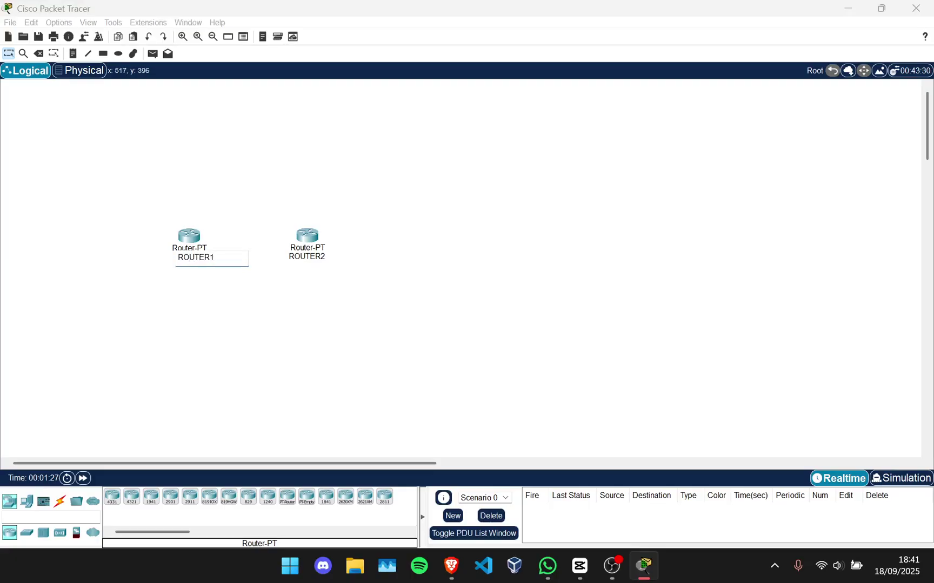
pyautogui.press('Return')
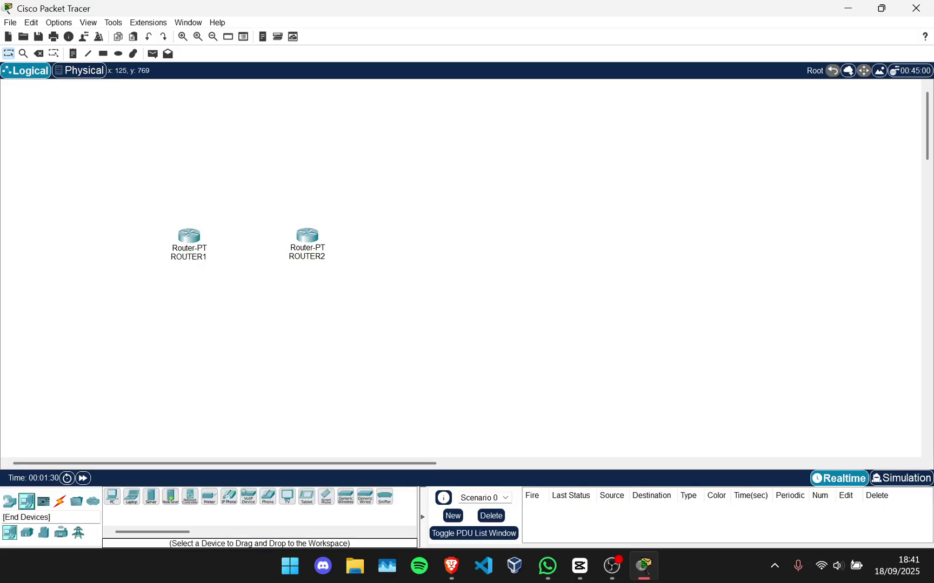
# Add a PC-PT end device to the workspace below ROUTER1.
pyautogui.click(27, 501)
pyautogui.click(112, 497)
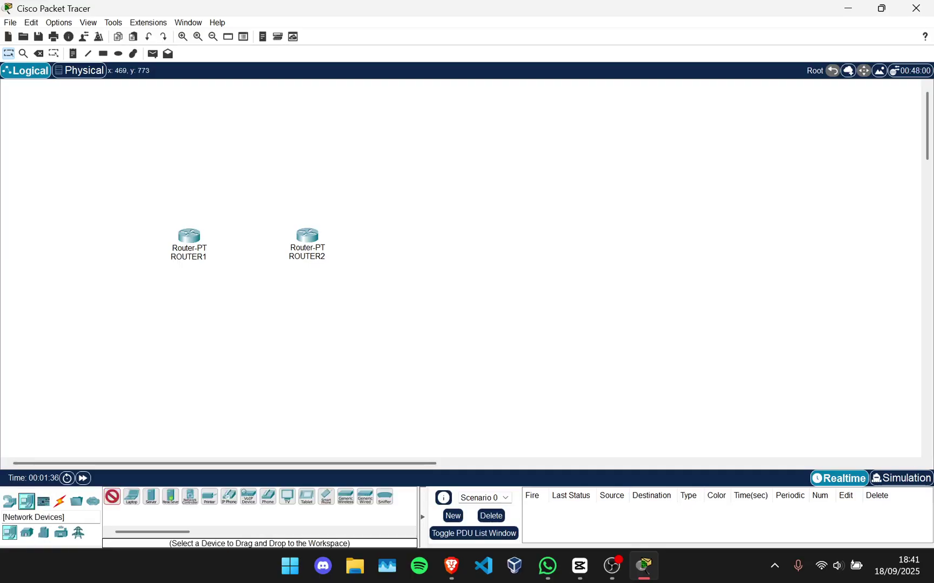
pyautogui.click(9, 502)
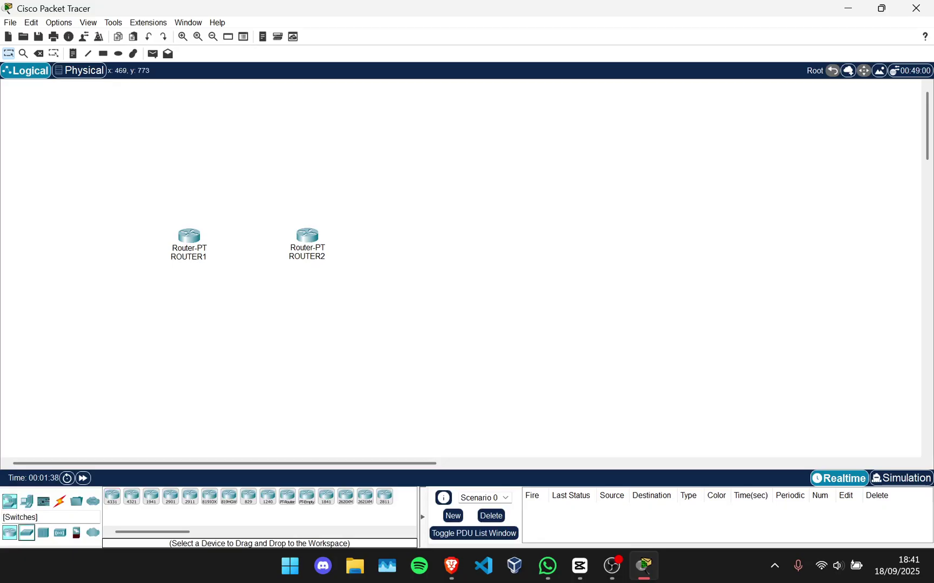
pyautogui.click(27, 532)
pyautogui.click(185, 316)
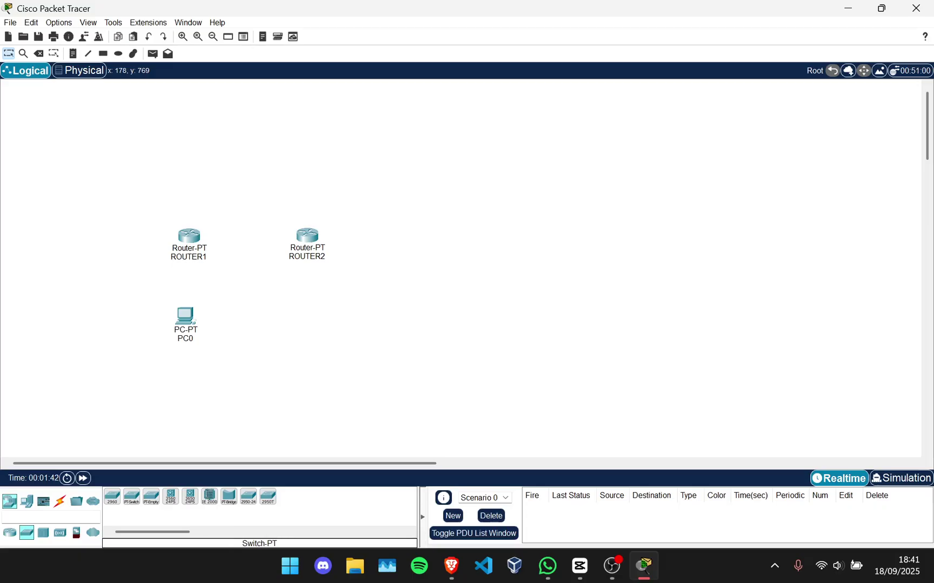
# Place a Switch-PT under each of the two routers and move PC0 down, clear of Switch0.
pyautogui.moveTo(131, 496); pyautogui.dragTo(185, 284)
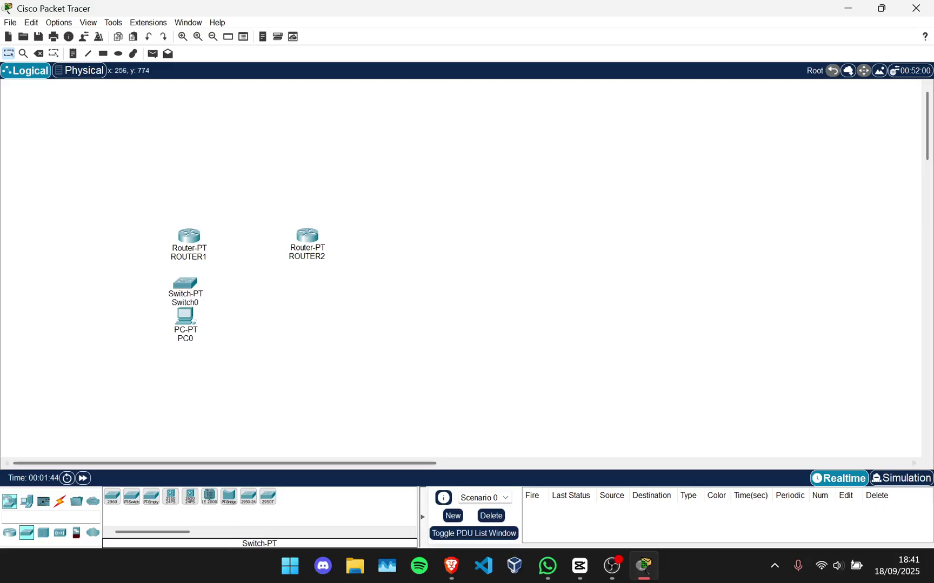
pyautogui.click(131, 497)
pyautogui.moveTo(131, 496); pyautogui.dragTo(311, 291)
pyautogui.moveTo(185, 316); pyautogui.dragTo(154, 350)
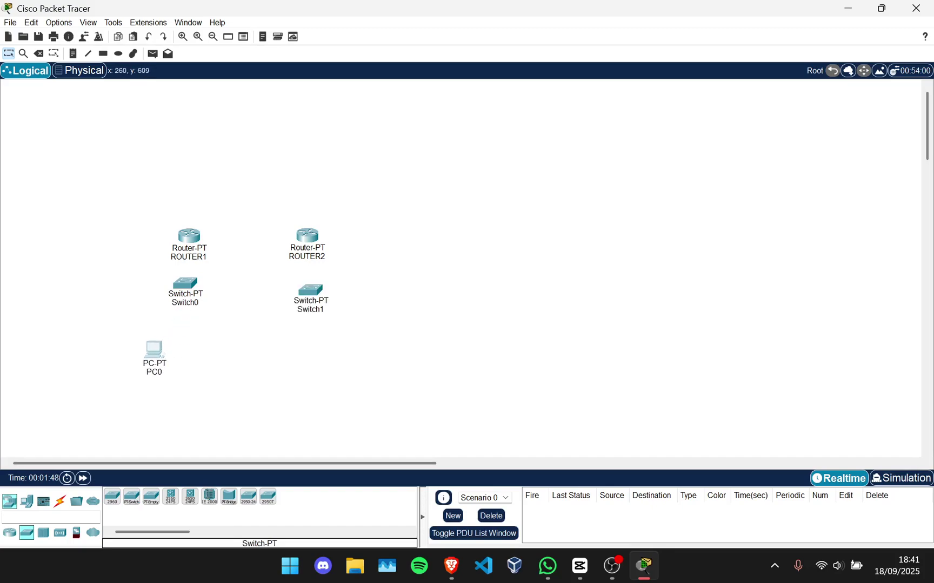
# Add three more PC-PT devices in a row with PC0, one below Switch0 and two below Switch1.
pyautogui.click(26, 502)
pyautogui.moveTo(112, 496); pyautogui.dragTo(215, 354)
pyautogui.moveTo(112, 496); pyautogui.dragTo(283, 354)
pyautogui.moveTo(111, 496); pyautogui.dragTo(361, 352)
# Align the four PCs in one row below their switches and center Switch0 under ROUTER1.
pyautogui.moveTo(283, 348); pyautogui.dragTo(290, 355)
pyautogui.moveTo(360, 348); pyautogui.dragTo(347, 355)
pyautogui.moveTo(215, 352); pyautogui.dragTo(209, 355)
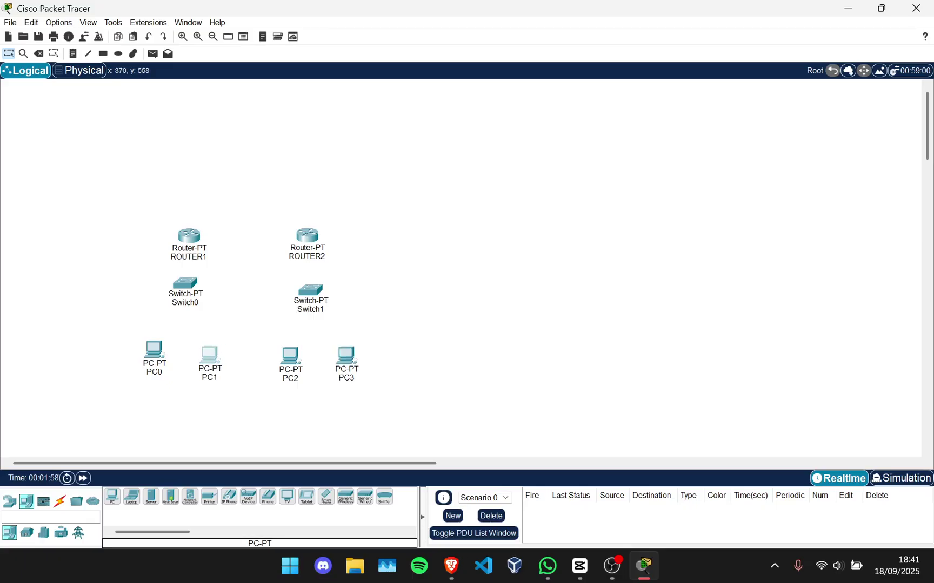
pyautogui.moveTo(154, 348); pyautogui.dragTo(156, 353)
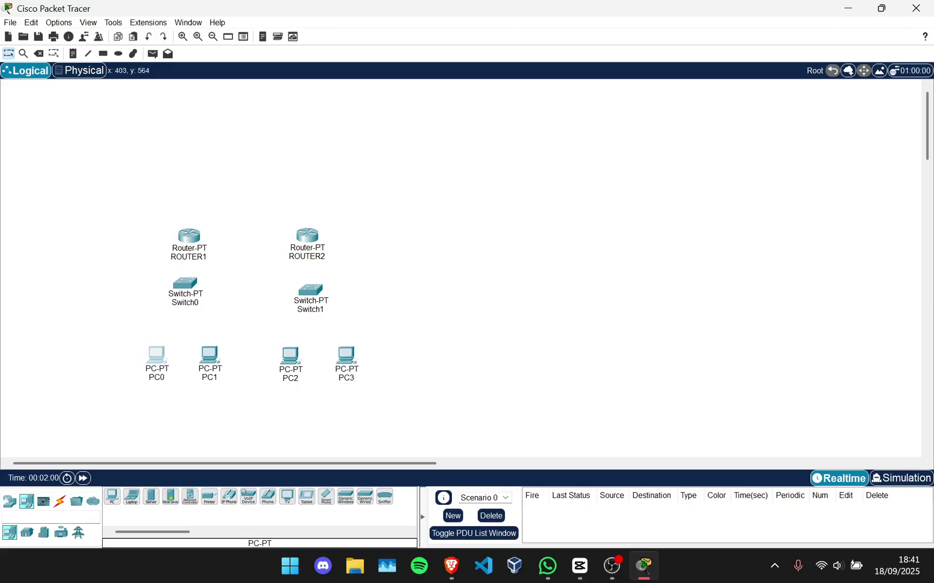
pyautogui.moveTo(185, 284); pyautogui.dragTo(188, 288)
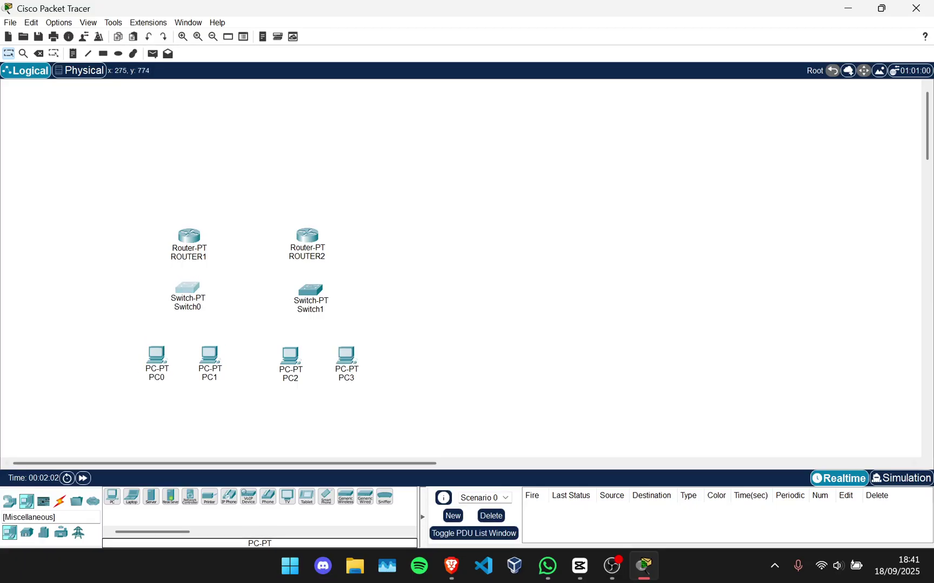
# Connect Switch0 to ROUTER1 using the automatically chosen connection type.
pyautogui.click(59, 502)
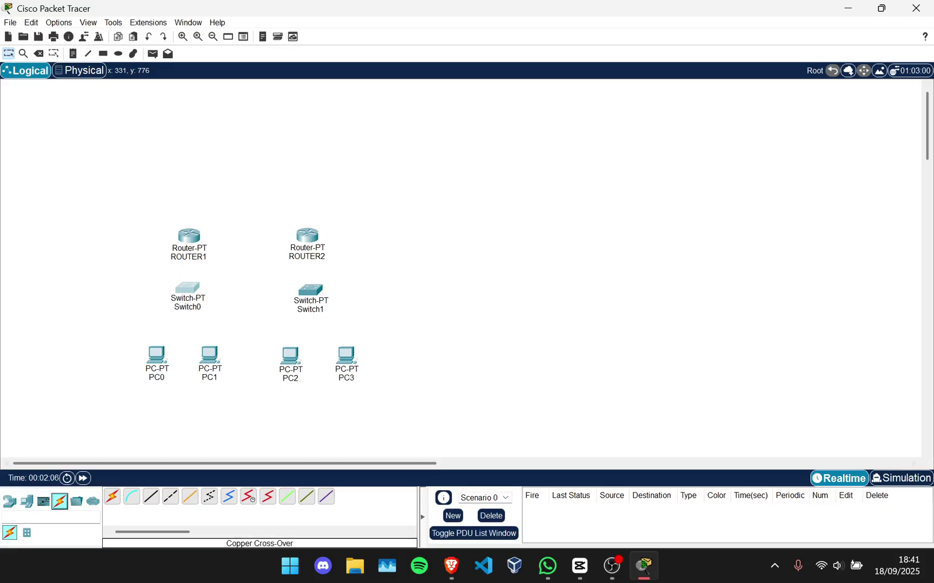
pyautogui.click(170, 496)
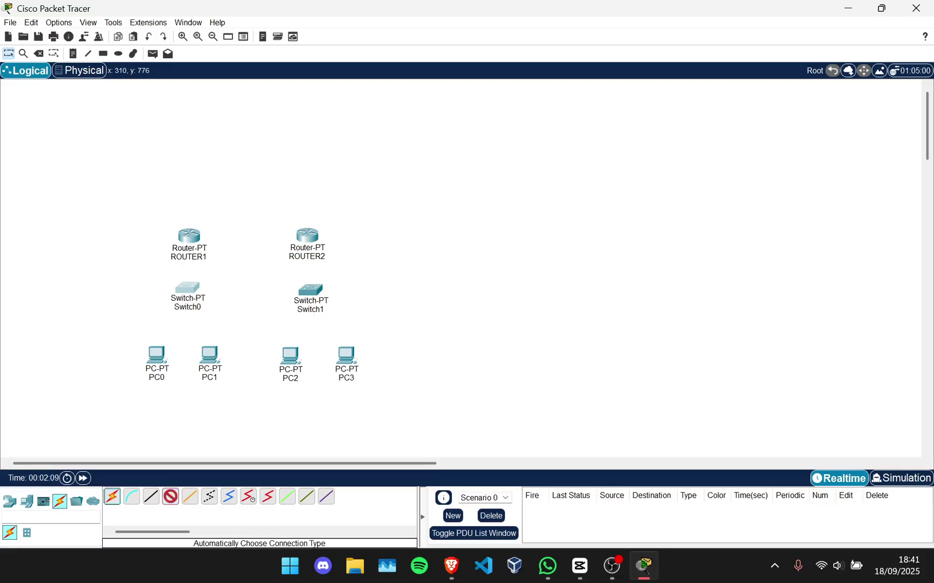
pyautogui.click(112, 496)
pyautogui.click(187, 288)
pyautogui.click(188, 251)
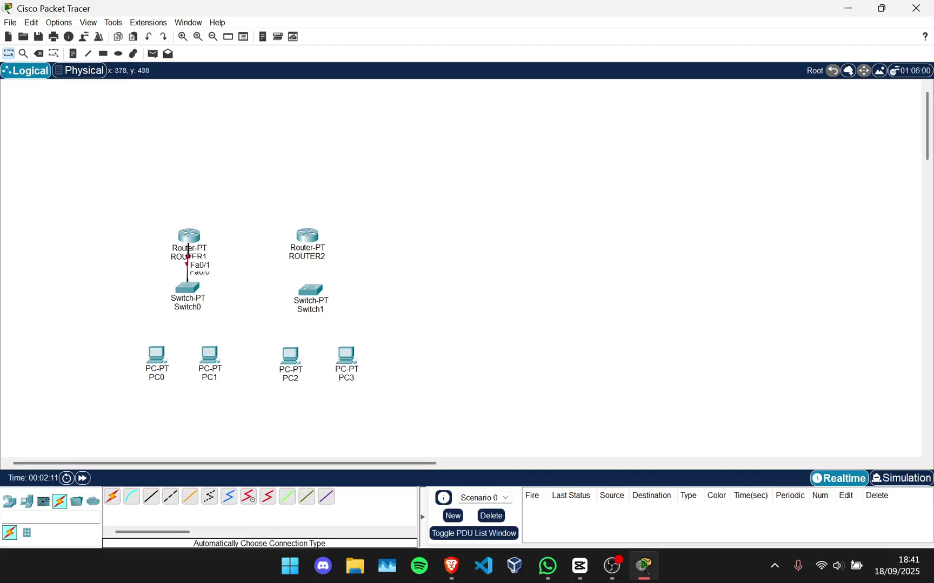
# Connect Switch0 to both PC0 and PC1 with automatically chosen cables.
pyautogui.click(112, 496)
pyautogui.click(187, 288)
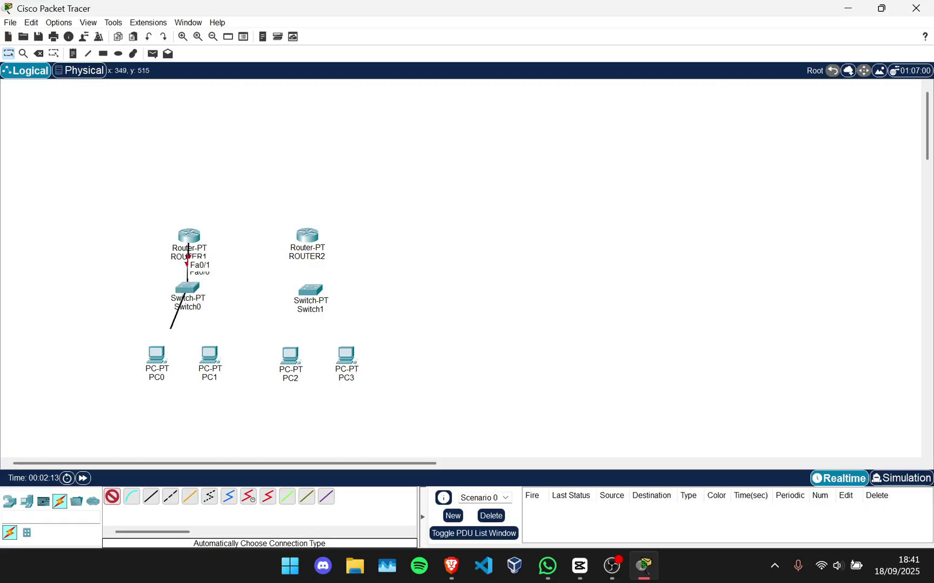
pyautogui.click(164, 349)
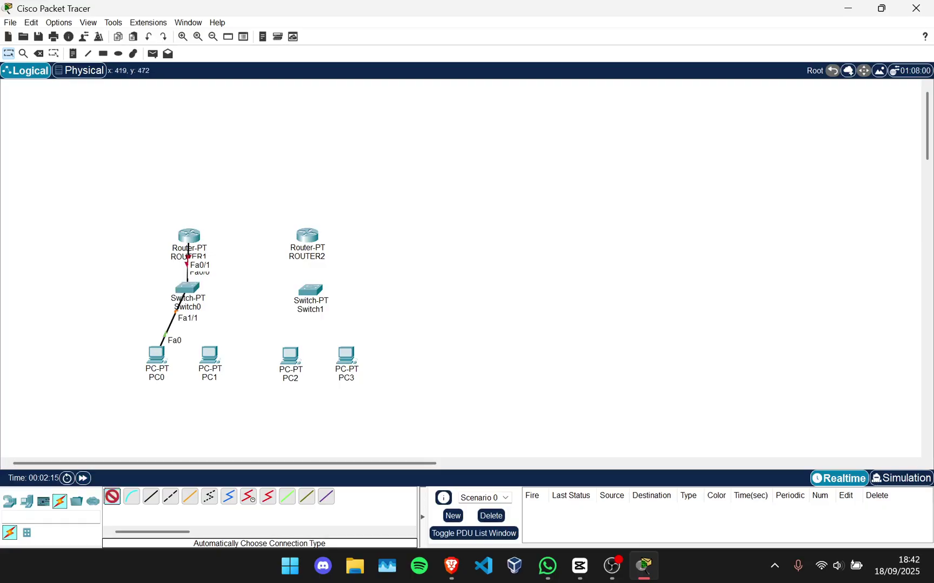
pyautogui.click(187, 288)
pyautogui.click(209, 354)
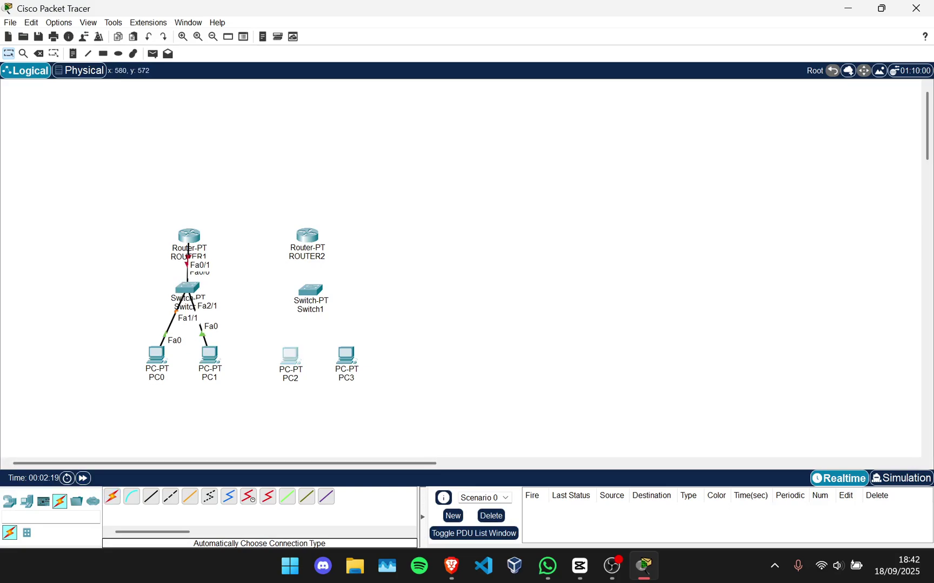
# Connect PC2 and PC3 to Switch1 with automatically chosen cables.
pyautogui.click(290, 356)
pyautogui.click(820, 41)
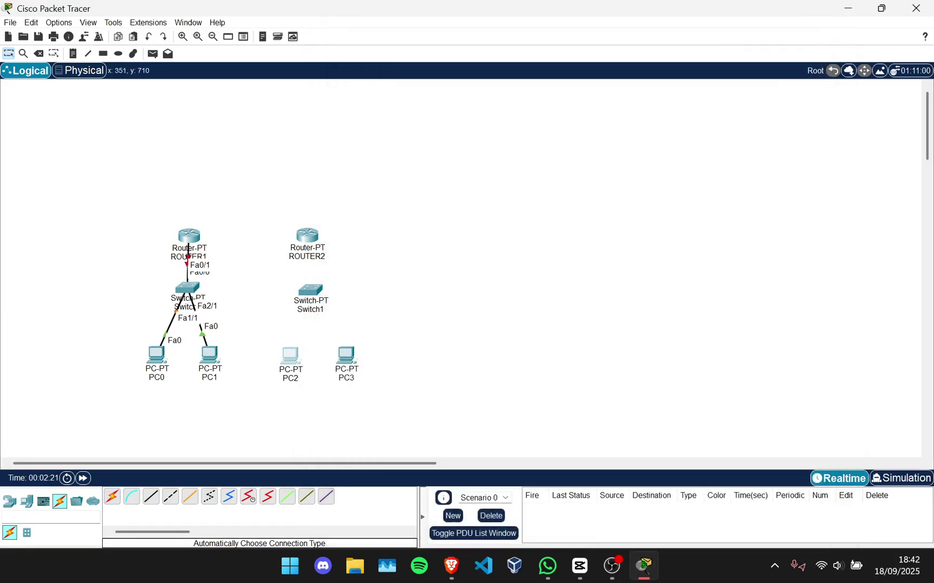
pyautogui.click(112, 496)
pyautogui.click(290, 355)
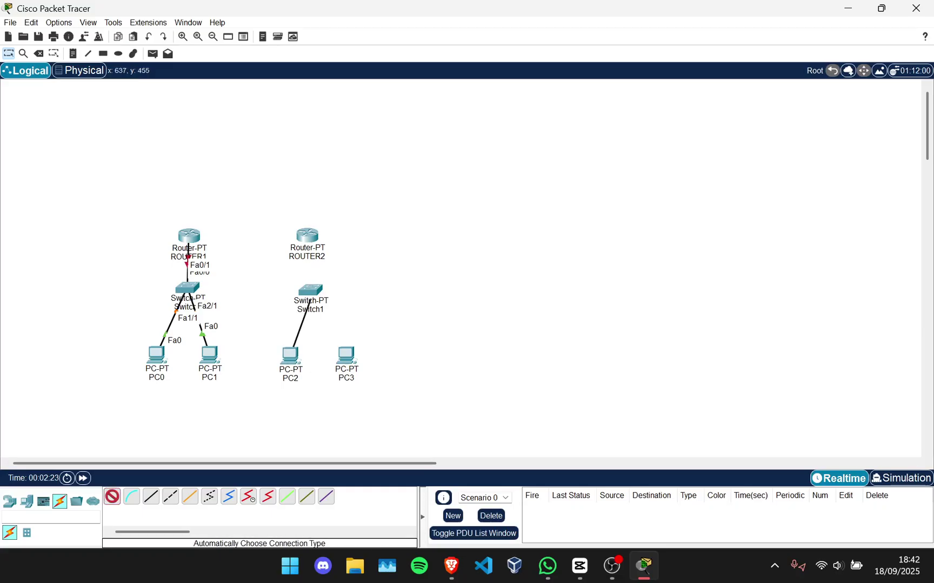
pyautogui.click(311, 290)
pyautogui.click(112, 496)
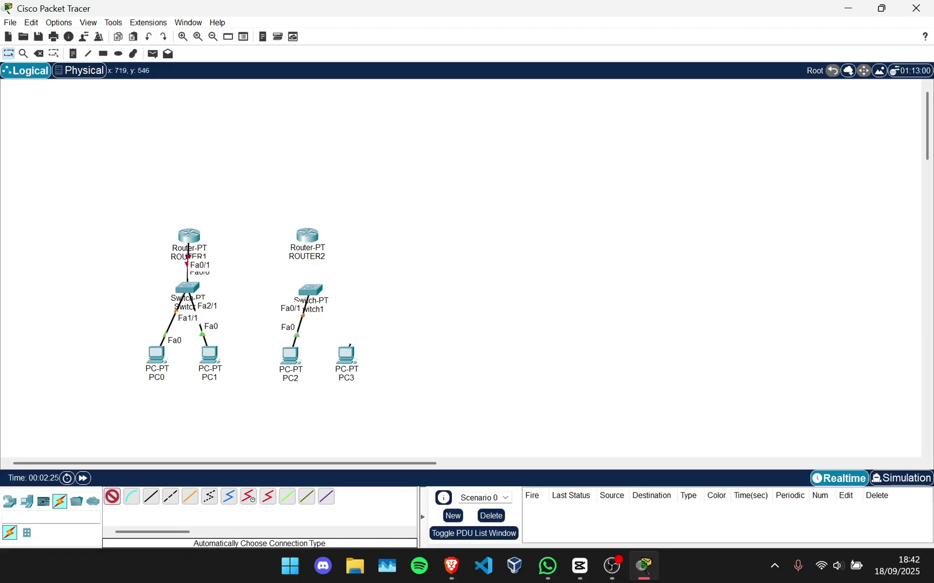
pyautogui.click(346, 353)
pyautogui.click(310, 290)
# Connect ROUTER2 to Switch1 with an automatically chosen cable.
pyautogui.click(112, 497)
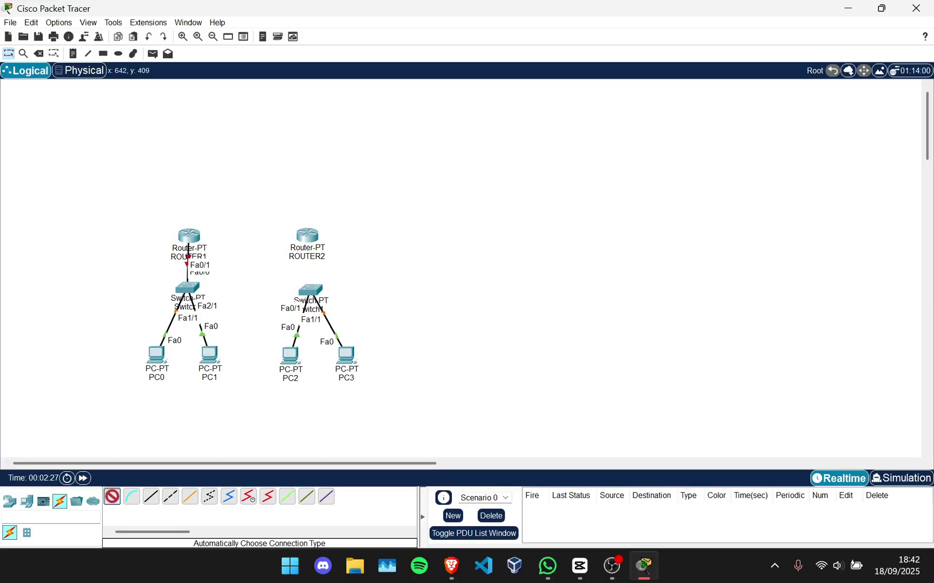
pyautogui.click(307, 236)
pyautogui.click(310, 290)
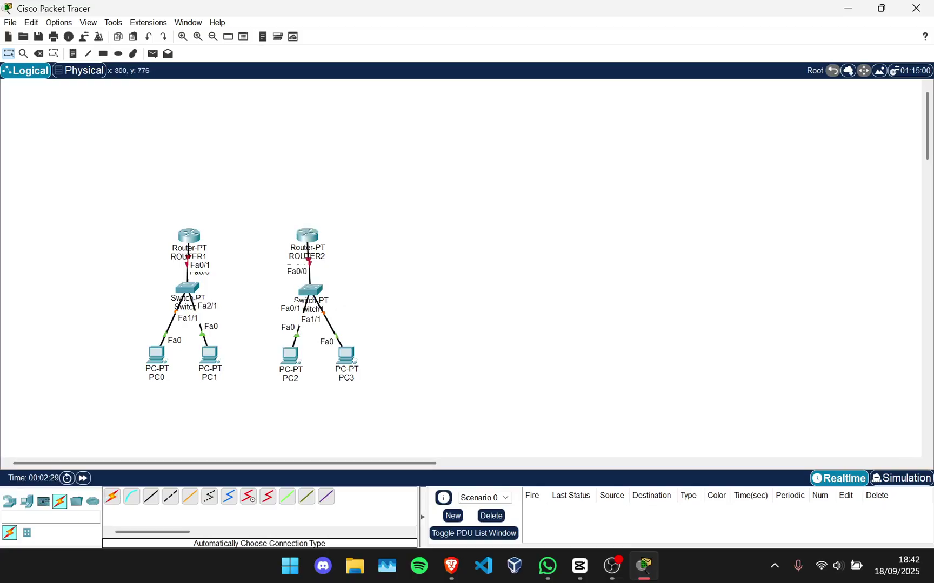
# Link Serial2/0 on ROUTER1 to Serial2/0 on ROUTER2 with a Serial DCE cable.
pyautogui.click(112, 496)
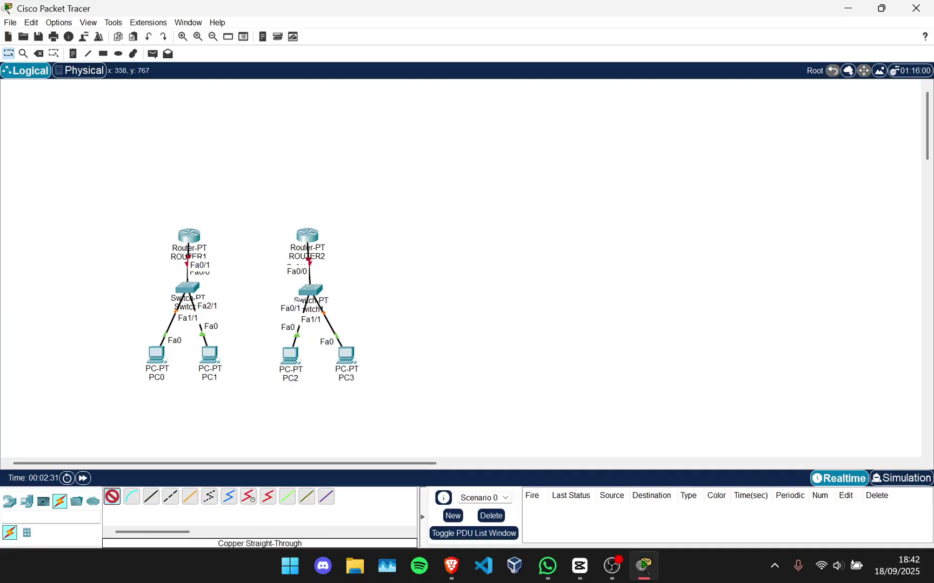
pyautogui.click(112, 497)
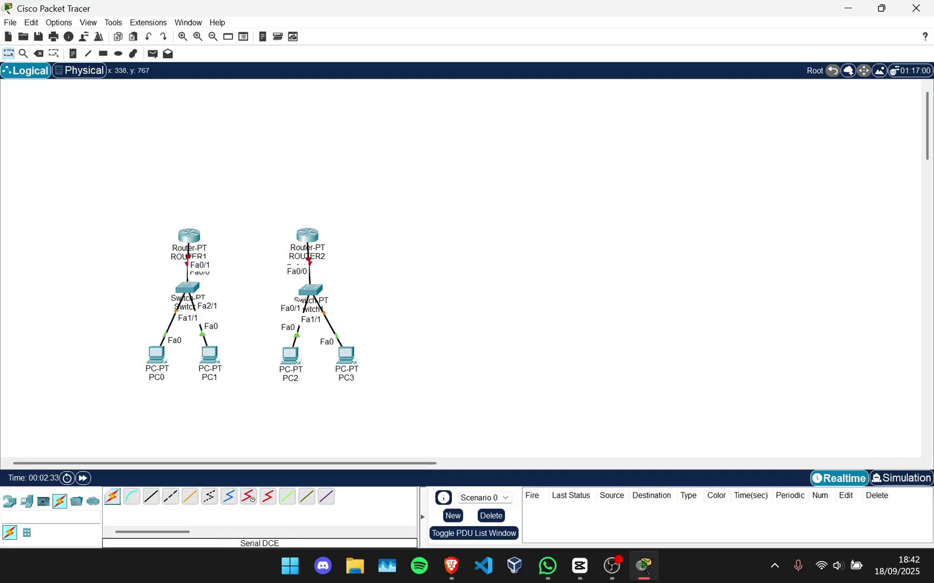
pyautogui.click(248, 497)
pyautogui.click(188, 237)
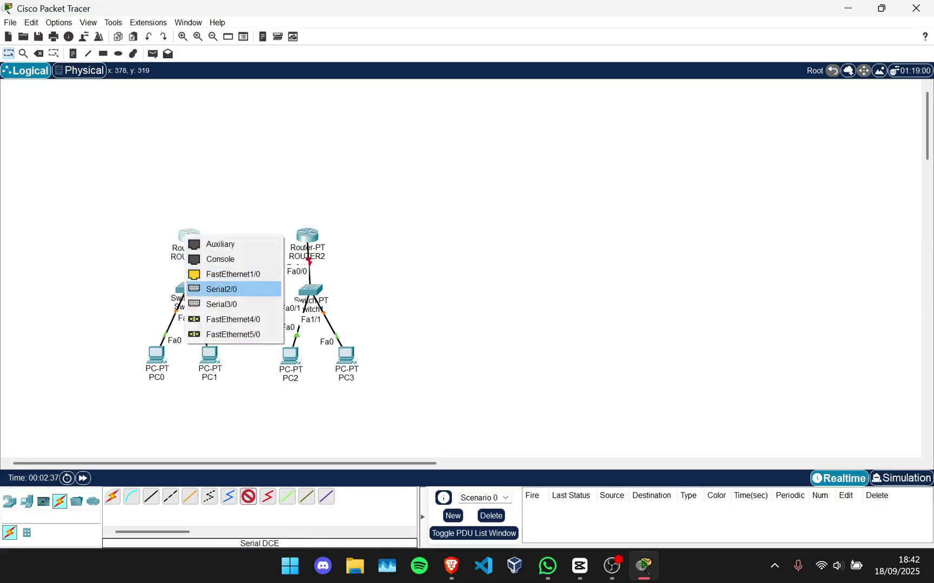
pyautogui.click(221, 289)
pyautogui.click(307, 236)
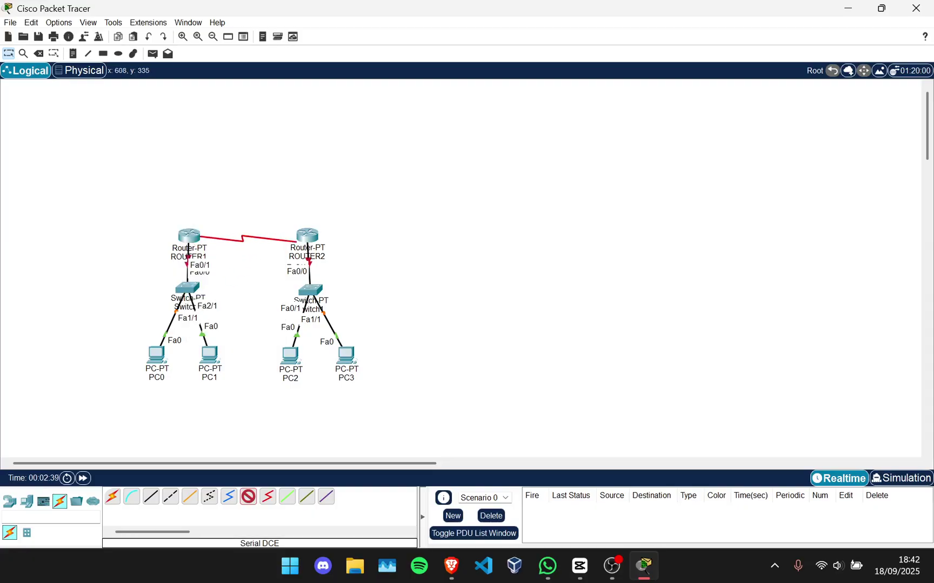
pyautogui.click(307, 236)
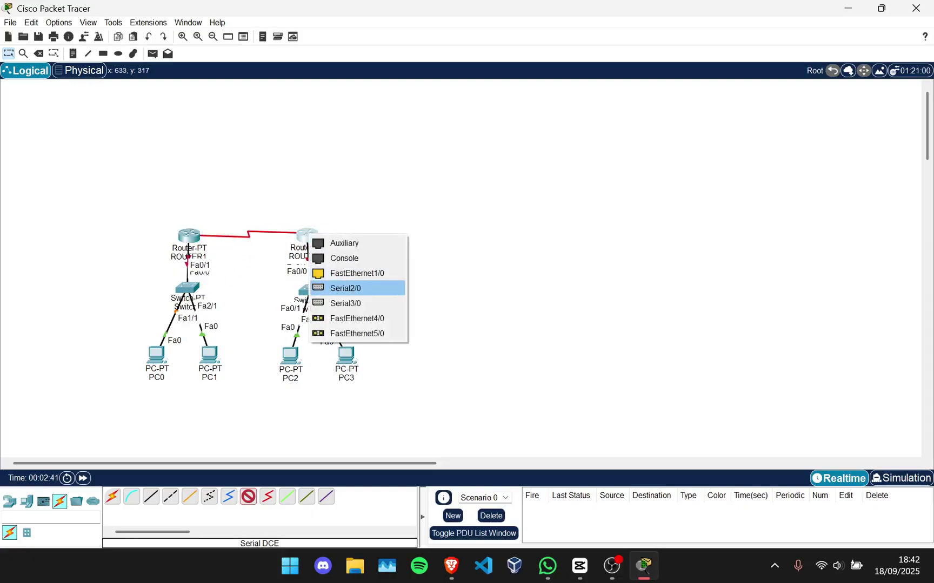
pyautogui.click(324, 285)
pyautogui.moveTo(307, 236); pyautogui.dragTo(308, 234)
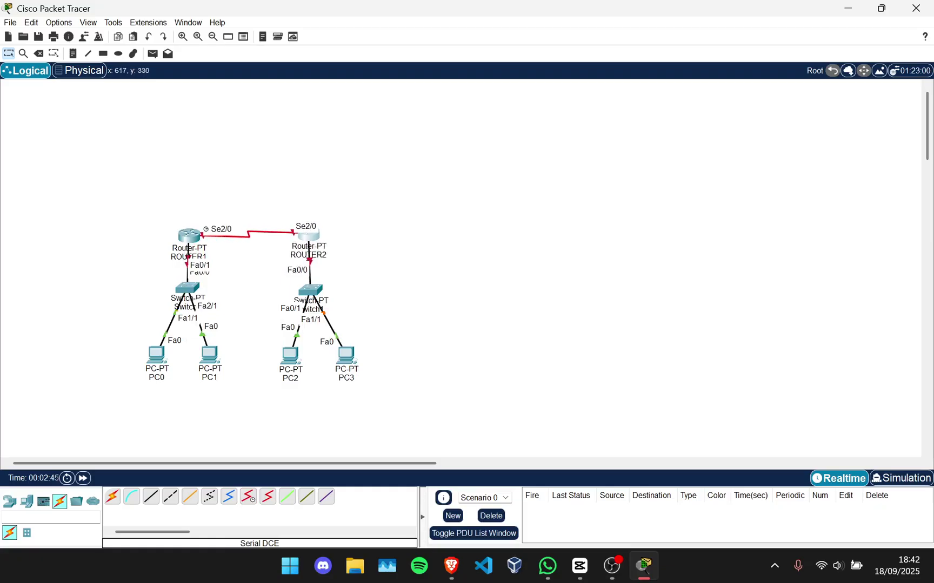
# Shift PC0 and PC1 further left beneath Switch0, away from the ROUTER2 network.
pyautogui.click(205, 355)
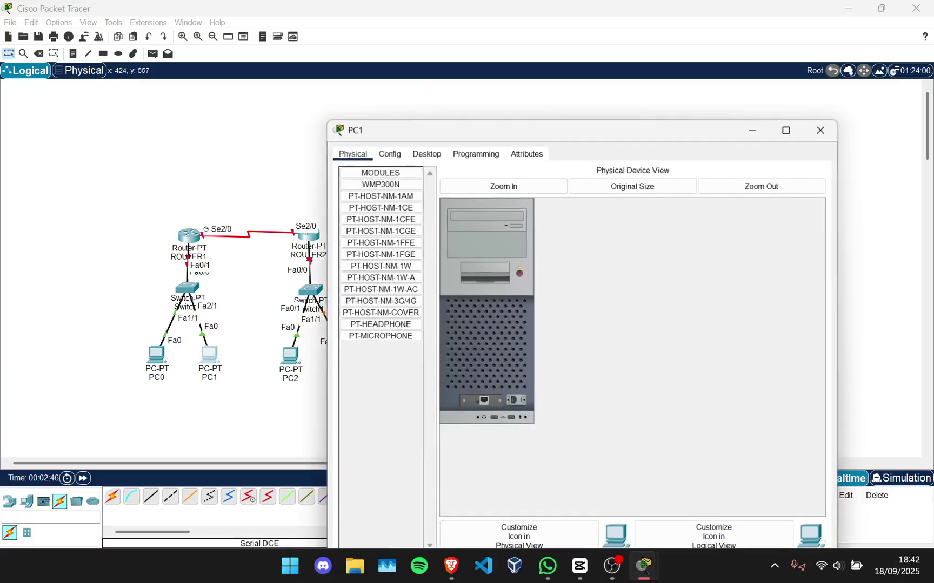
pyautogui.click(820, 130)
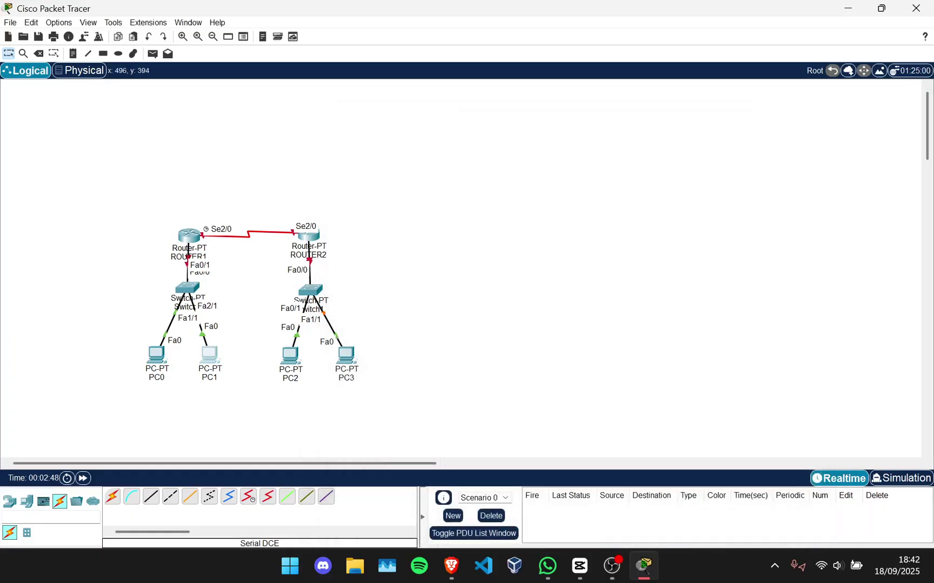
pyautogui.moveTo(159, 353); pyautogui.dragTo(129, 355)
pyautogui.moveTo(208, 352); pyautogui.dragTo(179, 354)
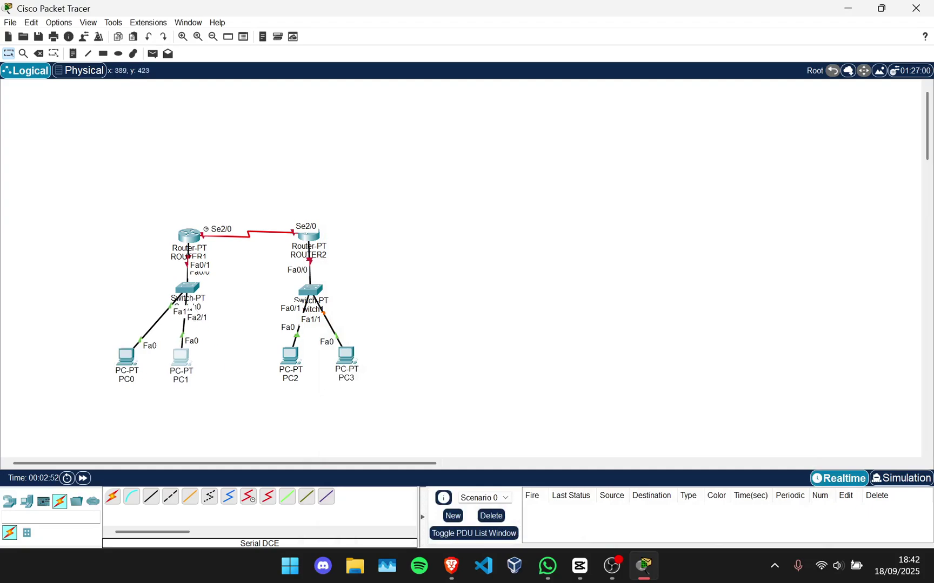
# Move ROUTER1 and Switch0 above PC0 and PC1, and shift ROUTER2, Switch1, PC2 and PC3 slightly further right.
pyautogui.moveTo(195, 287); pyautogui.dragTo(160, 290)
pyautogui.moveTo(190, 236); pyautogui.dragTo(156, 235)
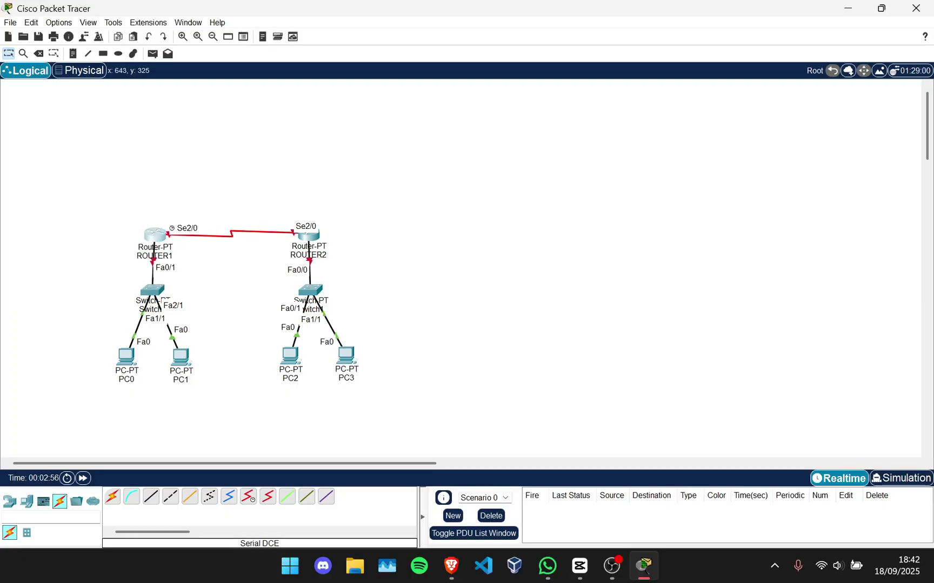
pyautogui.moveTo(313, 236); pyautogui.dragTo(318, 237)
pyautogui.moveTo(311, 292); pyautogui.dragTo(318, 290)
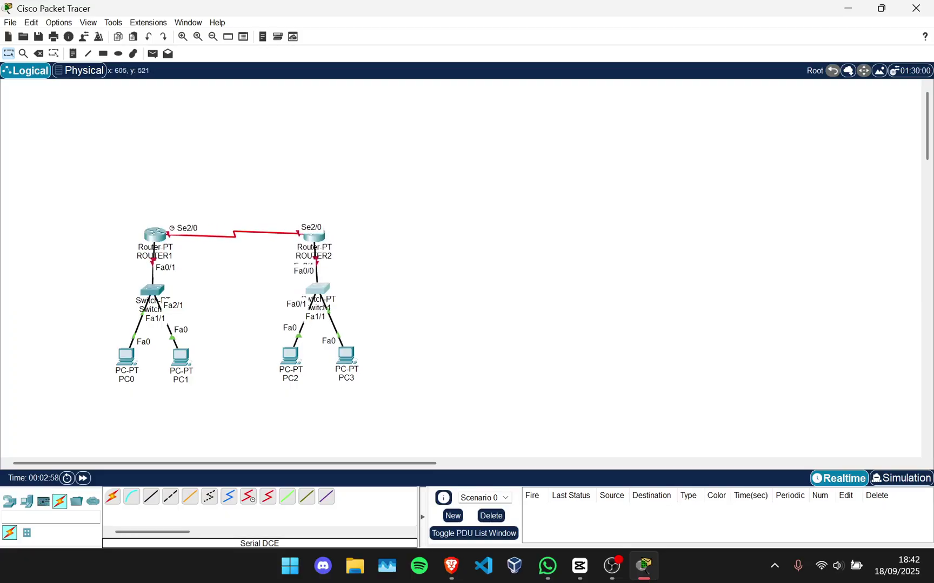
pyautogui.moveTo(290, 355); pyautogui.dragTo(353, 351)
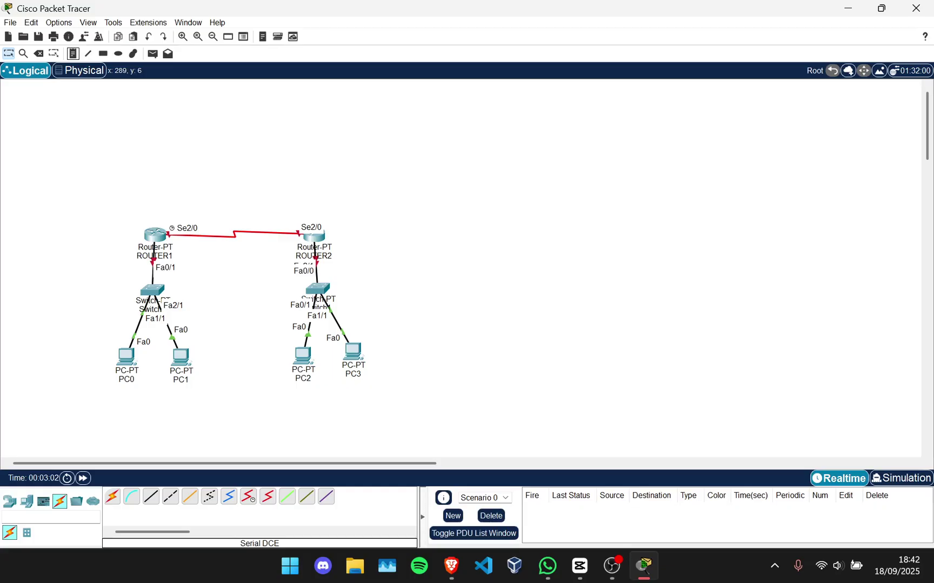
# Label the network under PC0 and PC1 as 192.168.10.0 and the one under PC2 and PC3 as 192.168.20.0.
pyautogui.click(73, 53)
pyautogui.click(120, 412)
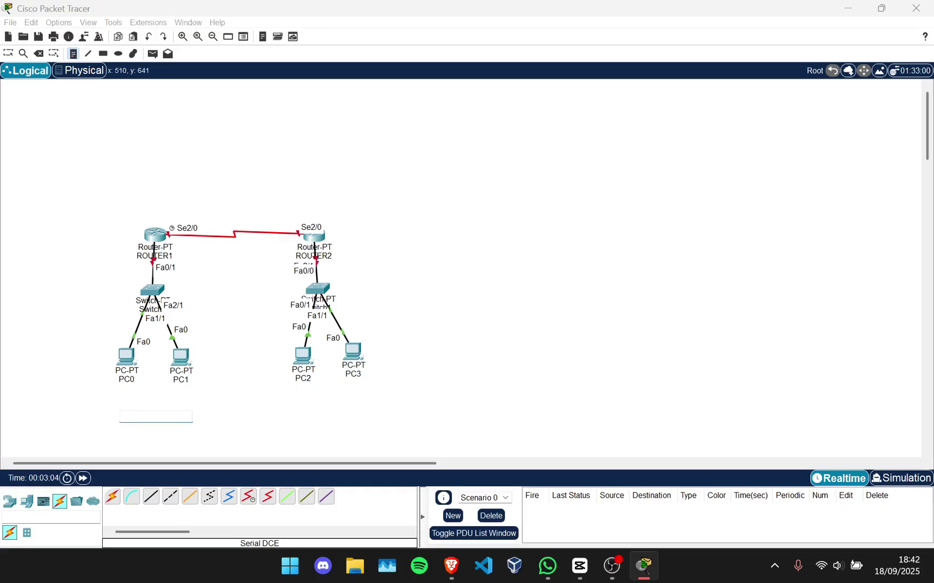
pyautogui.write('192.168.10.0')
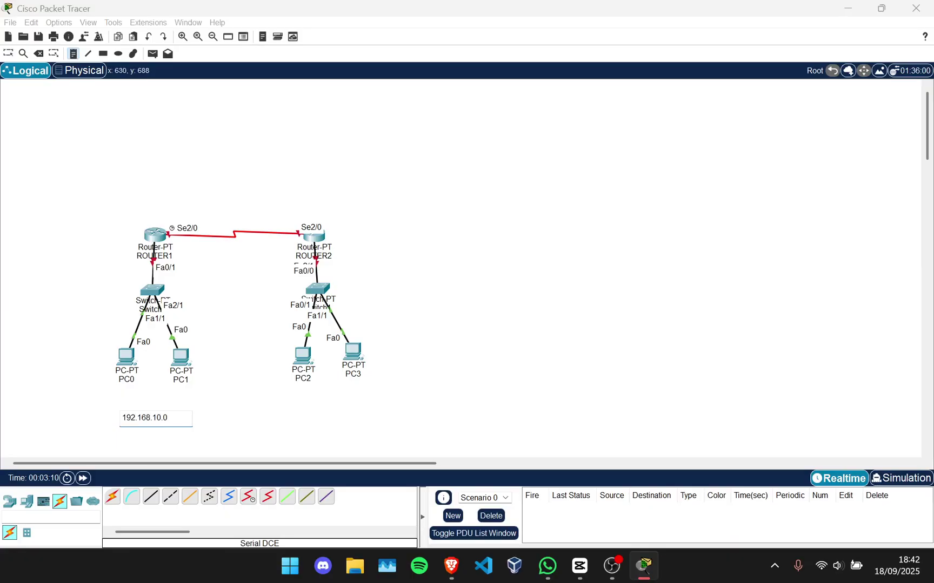
pyautogui.click(304, 414)
pyautogui.write('192.168.20.')
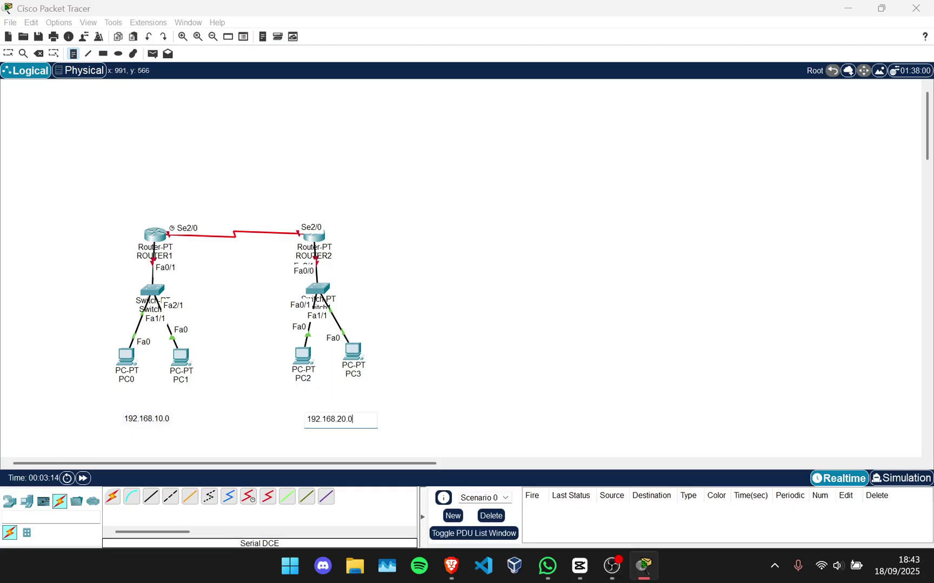
pyautogui.write('0')
pyautogui.click(467, 358)
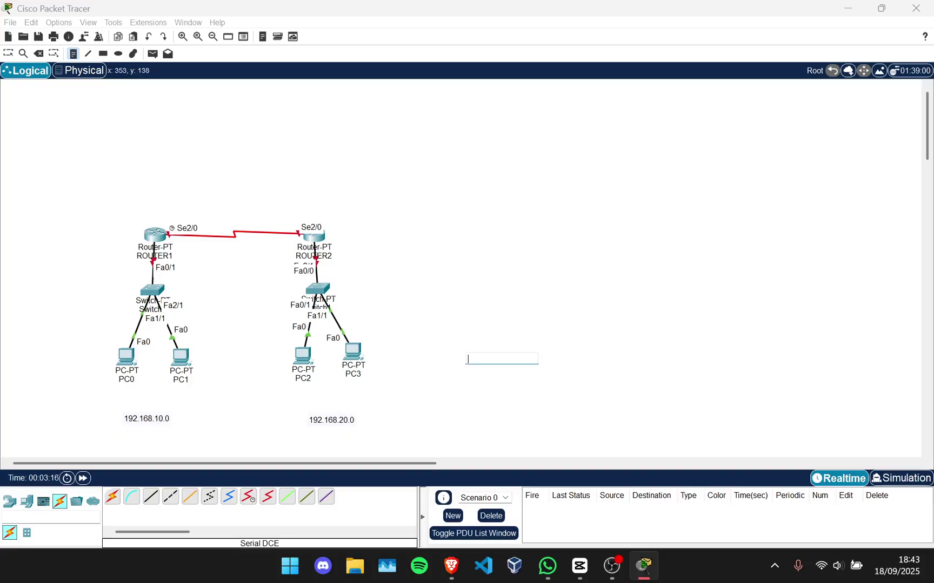
pyautogui.click(8, 53)
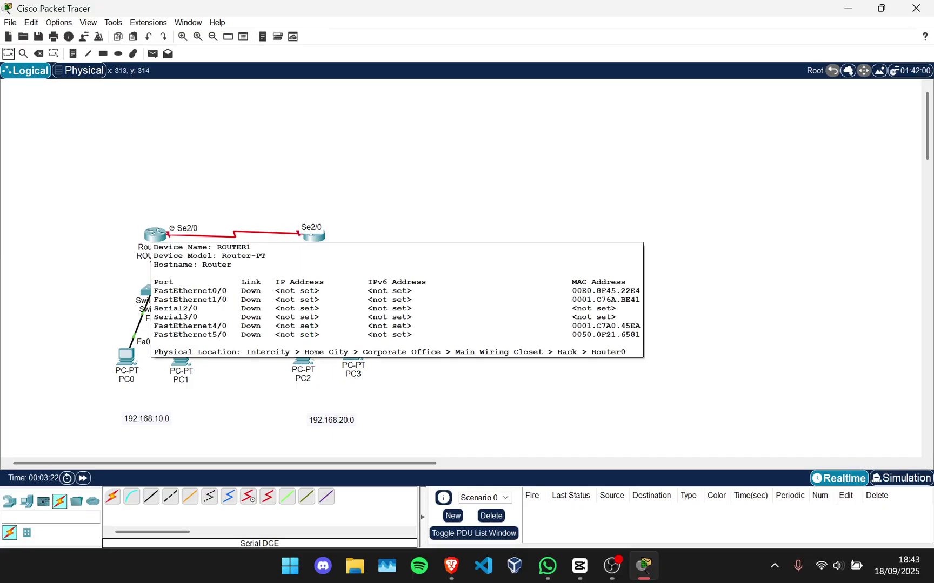
# Examine ROUTER1's interface settings from FastEthernet0/0 through FastEthernet4/0.
pyautogui.click(155, 234)
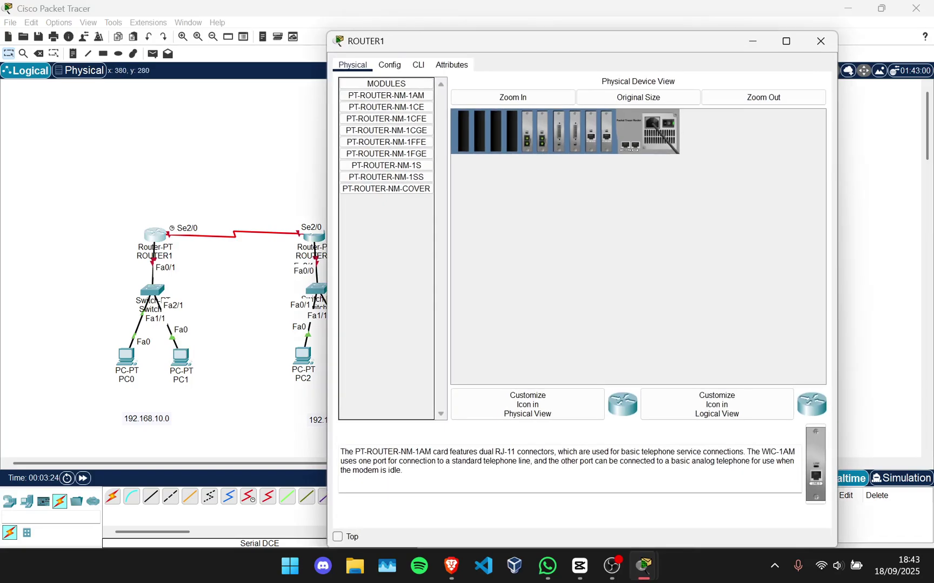
pyautogui.click(389, 64)
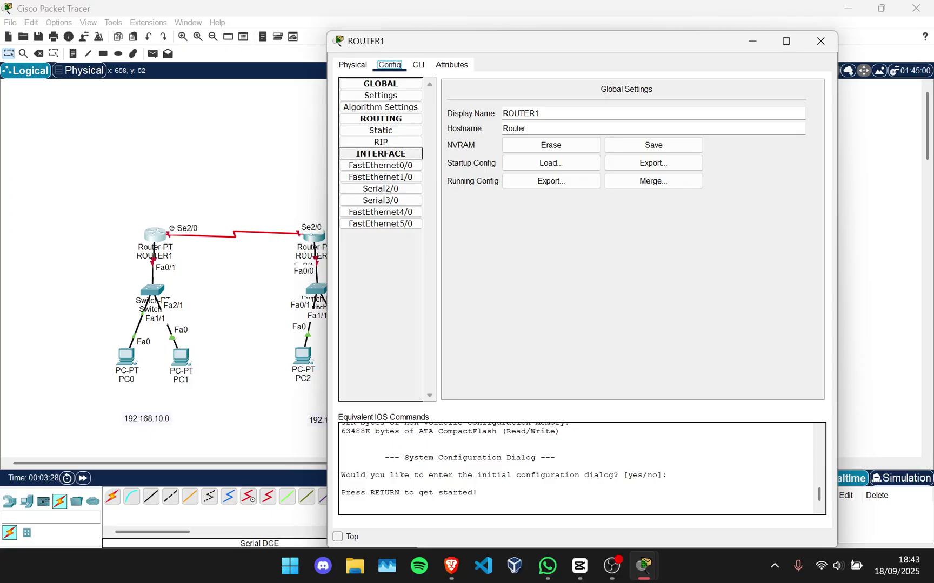
pyautogui.click(380, 165)
pyautogui.click(380, 177)
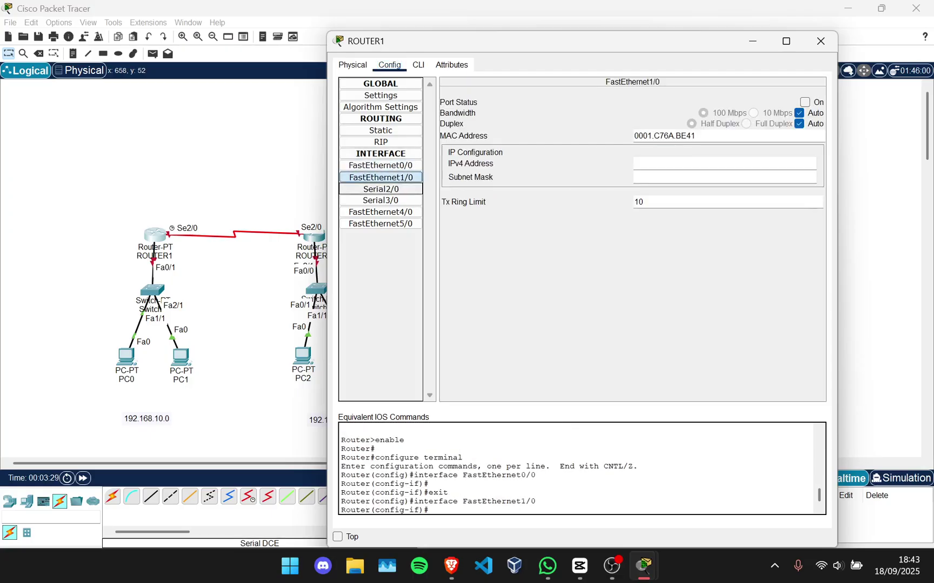
pyautogui.click(380, 188)
pyautogui.click(380, 200)
pyautogui.click(380, 212)
pyautogui.press('Down')
# Exit all configuration modes in ROUTER1's command line and restart the console session at the user prompt.
pyautogui.hotkey('ctrl', 'Tab')
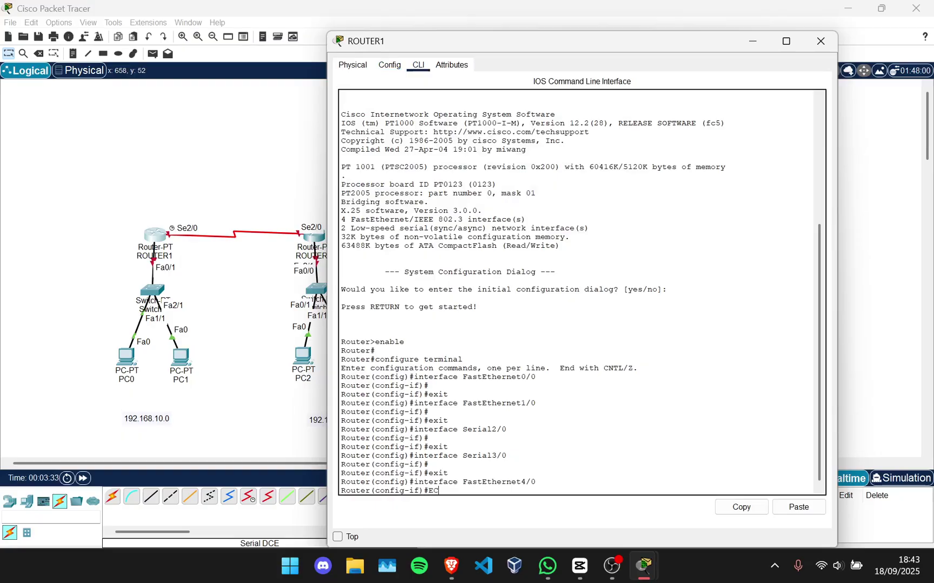
pyautogui.press('capslock')
pyautogui.press('BackSpace')
pyautogui.press('BackSpace')
pyautogui.write('ec')
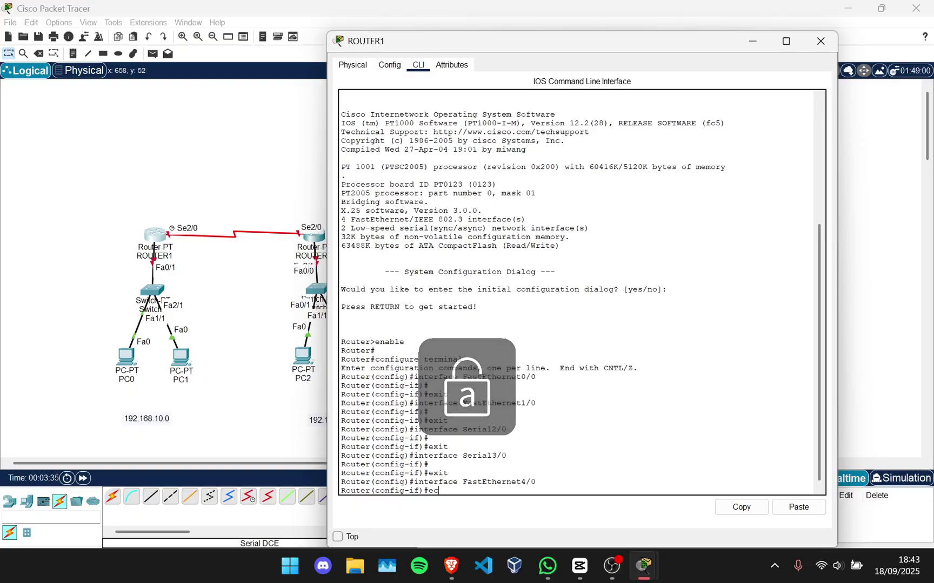
pyautogui.press('BackSpace')
pyautogui.write('x')
pyautogui.press('Return')
pyautogui.write('ex')
pyautogui.press('Return')
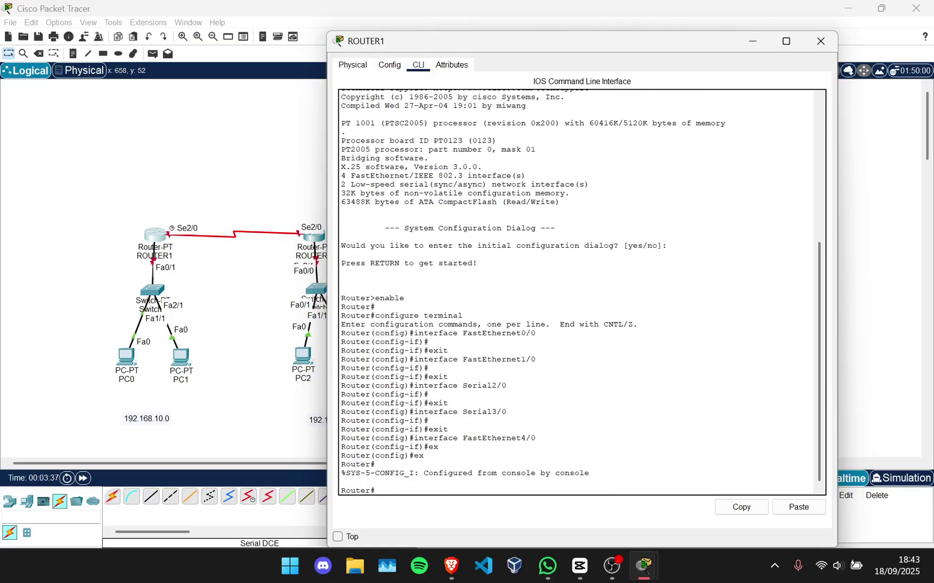
pyautogui.press('Return')
pyautogui.press('Return')
pyautogui.press('Return')
pyautogui.write('ex')
pyautogui.press('Return')
pyautogui.press('Return')
pyautogui.press('Return')
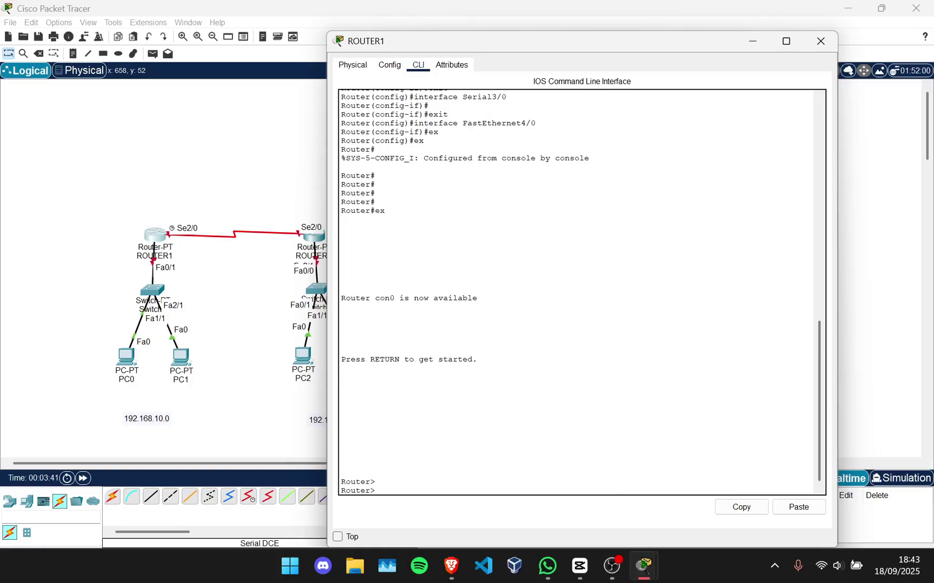
# Enter privileged mode on ROUTER1 with en and start global configuration with conf t.
pyautogui.write('en')
pyautogui.press('Return')
pyautogui.write('conf')
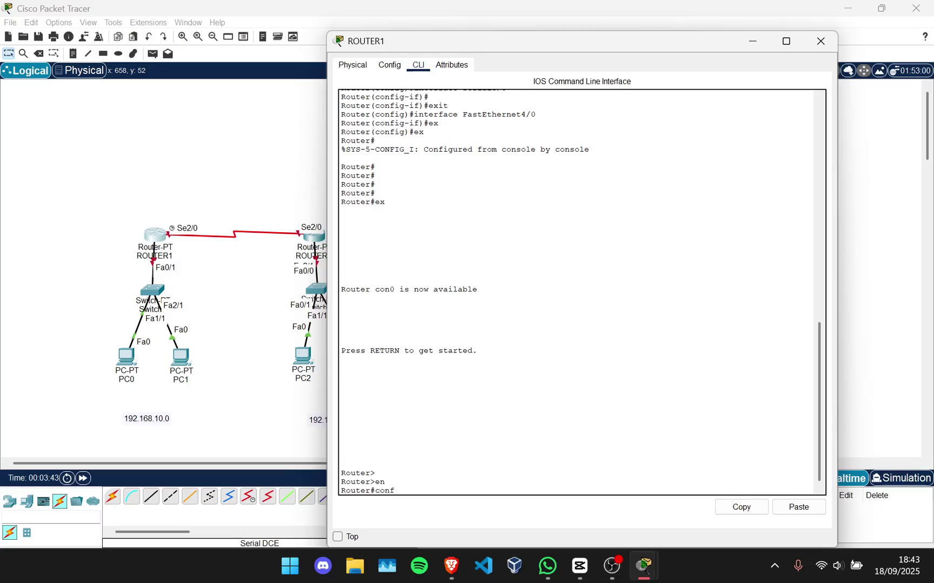
pyautogui.write(' t')
pyautogui.press('Return')
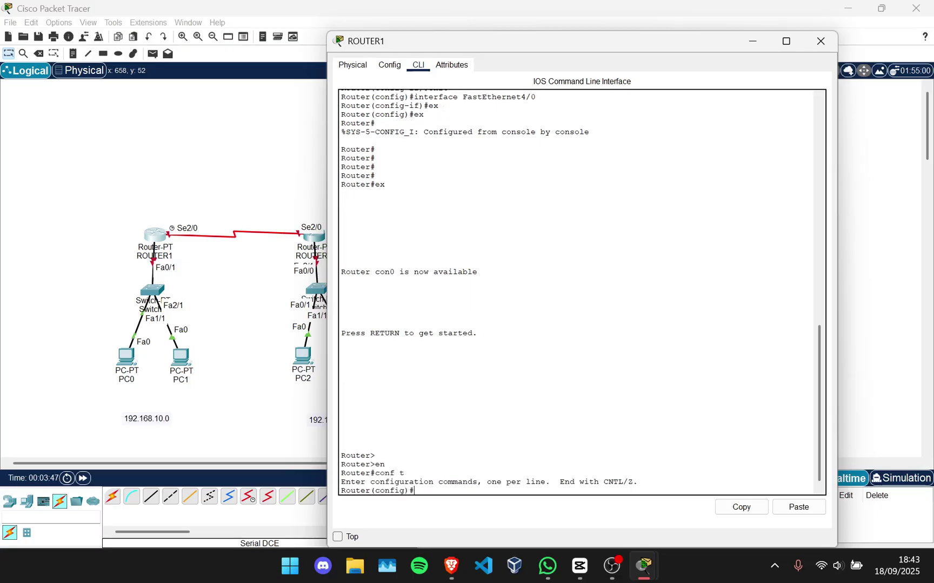
# Check ROUTER1's port label in the topology and try to open interface fastEthernet 0/1 from its command line.
pyautogui.scroll(3, 176, 290)
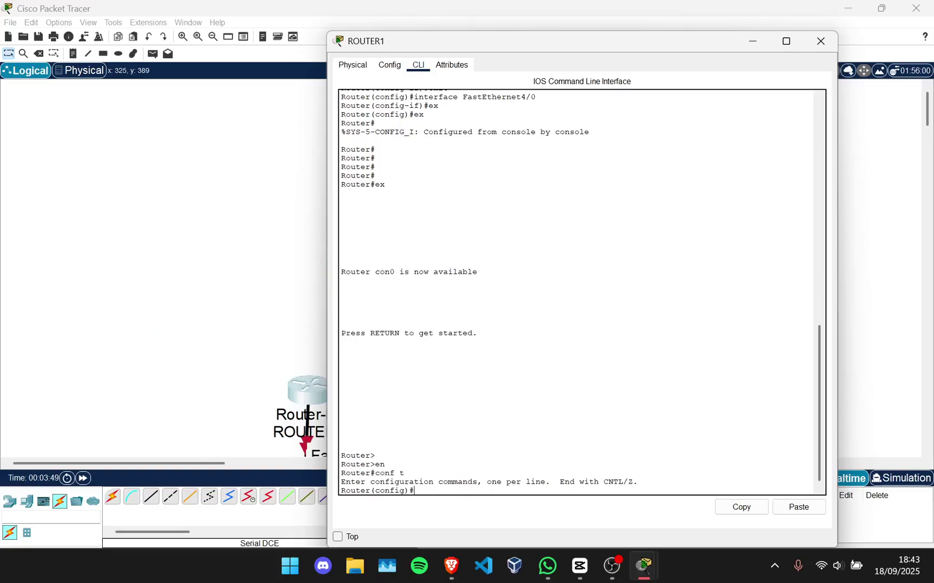
pyautogui.scroll(-5, 162, 270)
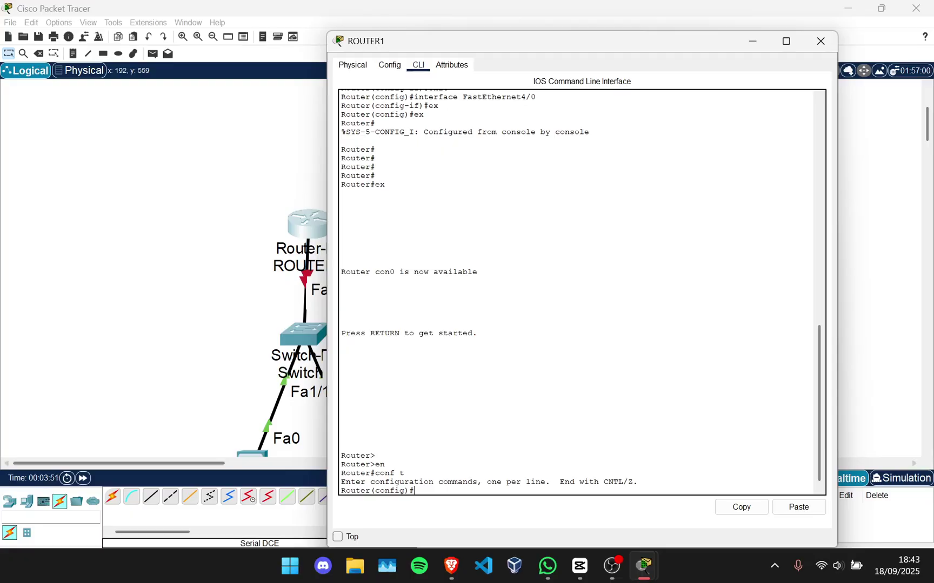
pyautogui.moveTo(119, 464); pyautogui.dragTo(155, 463)
pyautogui.scroll(1, 167, 162)
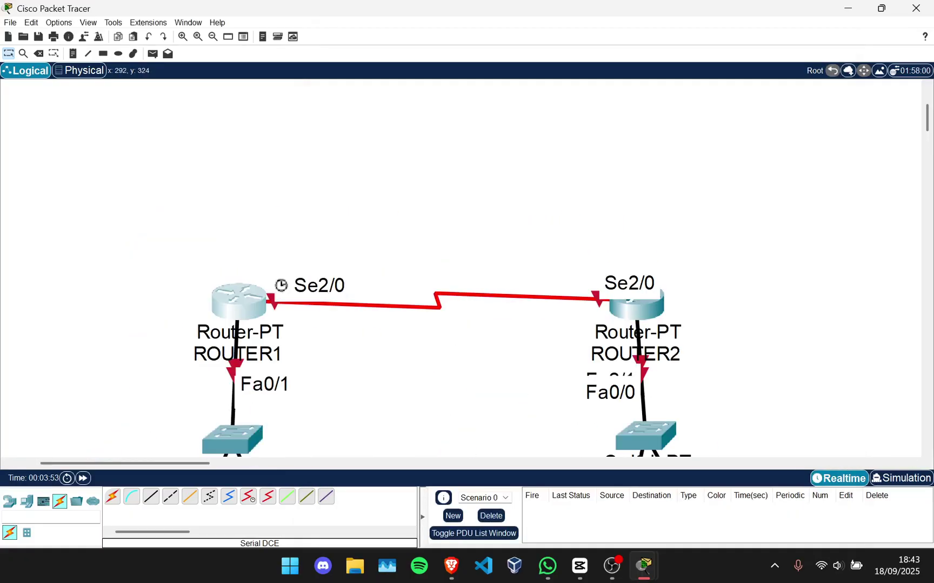
pyautogui.click(238, 299)
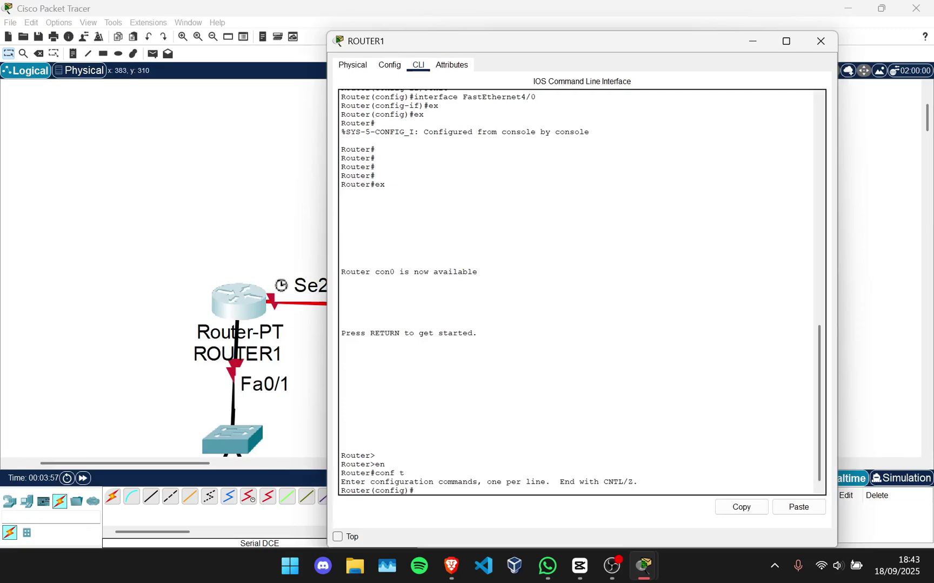
pyautogui.write('inter')
pyautogui.press('Tab')
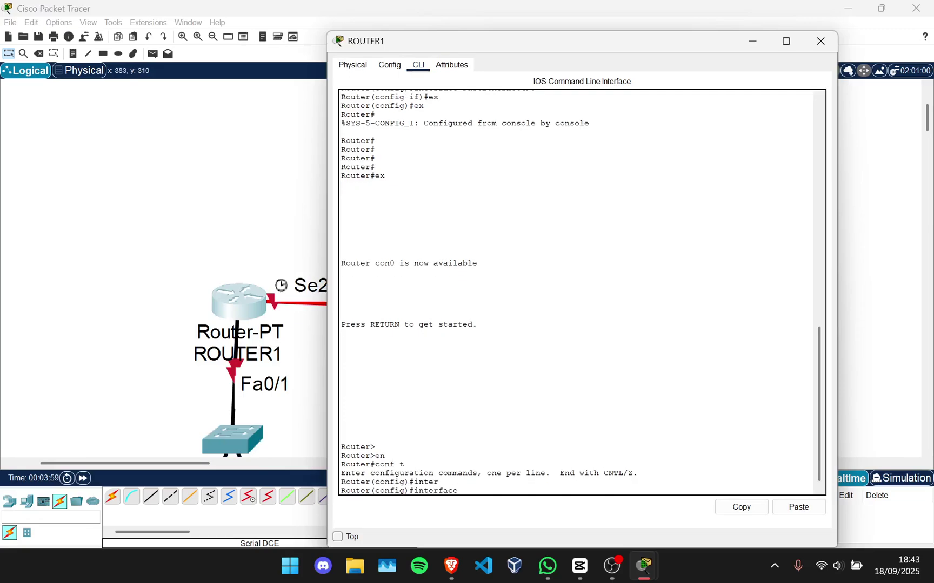
pyautogui.write('fa')
pyautogui.press('Tab')
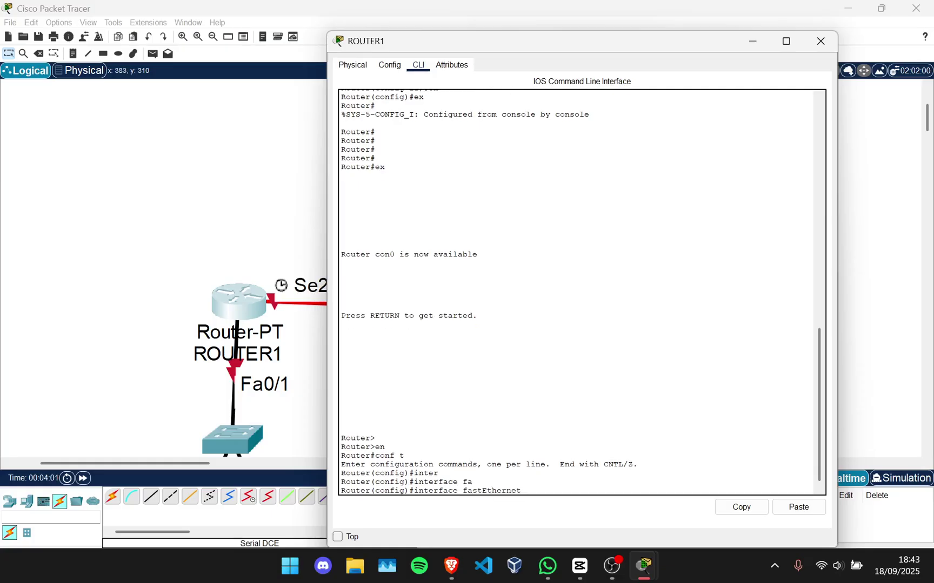
pyautogui.write('0/1')
pyautogui.press('Return')
# Retry the interface command as fastEthernet0/1 without the space.
pyautogui.press('Up')
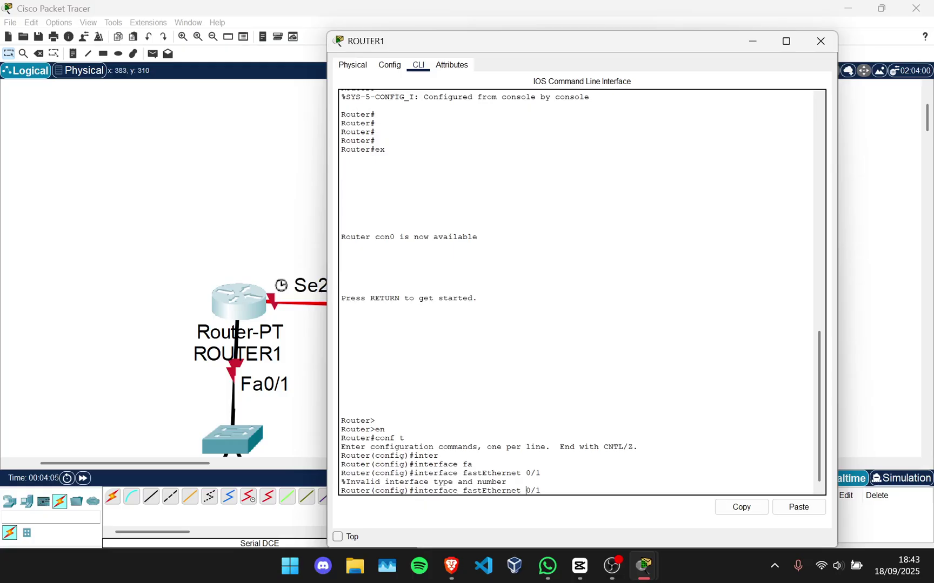
pyautogui.press('Left')
pyautogui.press('Left')
pyautogui.press('BackSpace')
pyautogui.press('Return')
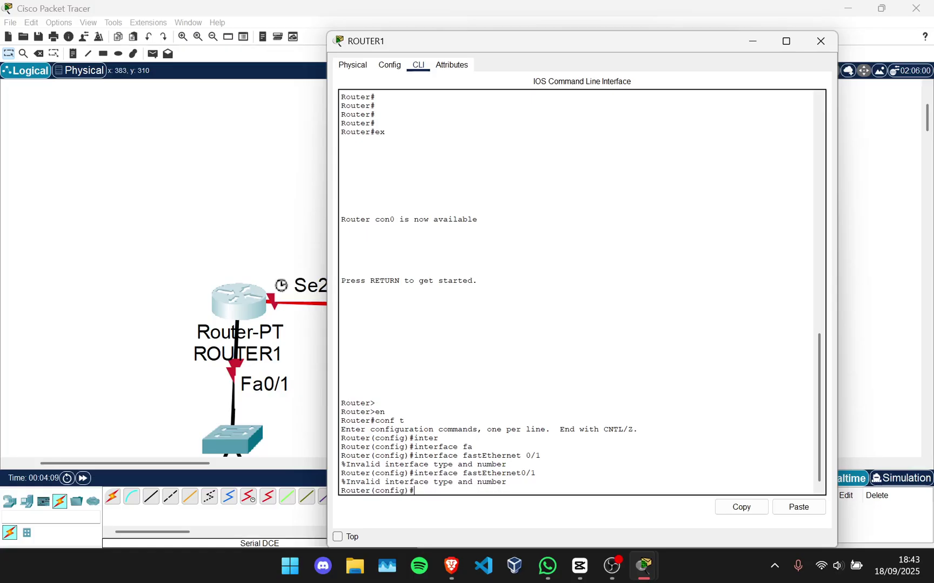
# Strip the port number from the interface command and try to complete interface fastEthernet.
pyautogui.press('Up')
pyautogui.press('BackSpace')
pyautogui.press('BackSpace')
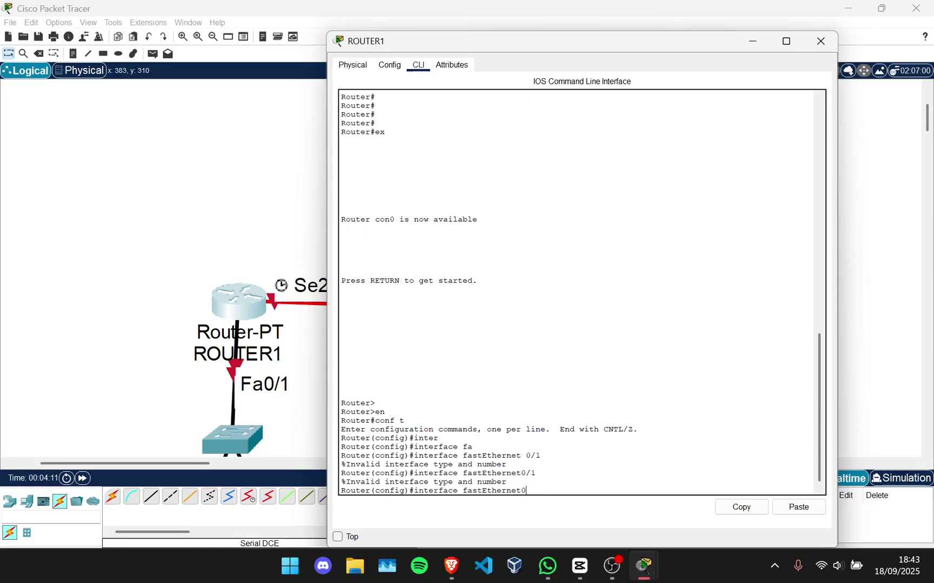
pyautogui.press('Tab')
pyautogui.press('Return')
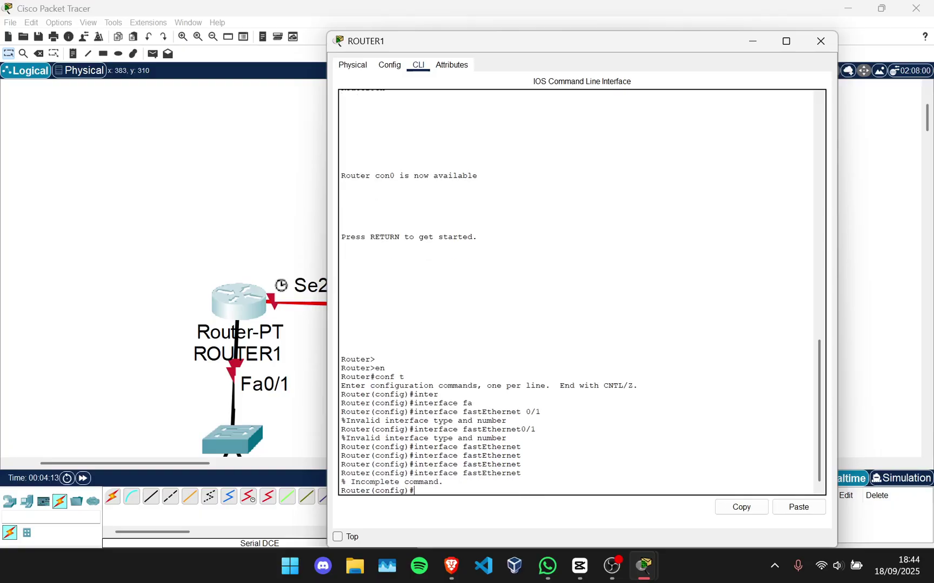
# Replace the recalled command with the short form int fa0/1 and try to run it.
pyautogui.press('Up')
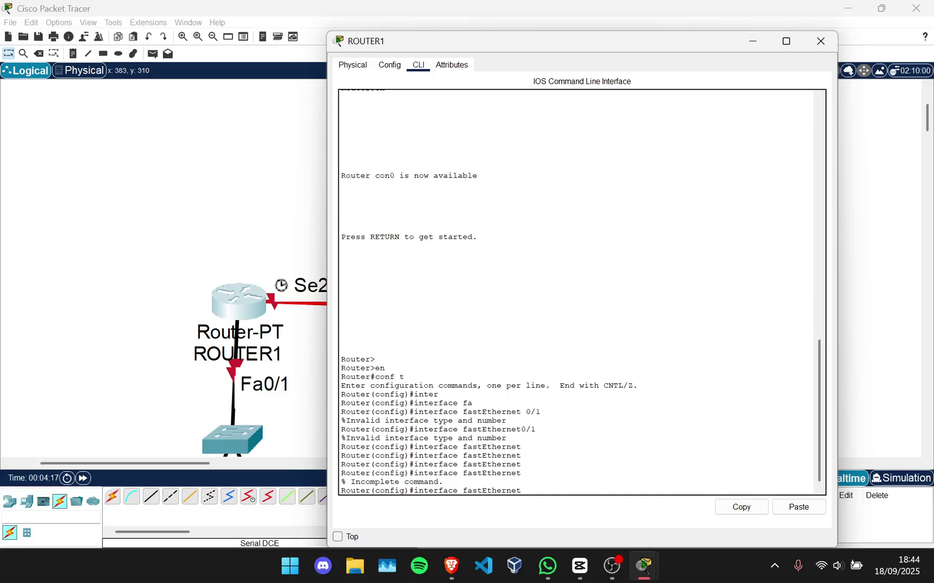
pyautogui.press('BackSpace')
pyautogui.press('BackSpace')
pyautogui.press('BackSpace')
pyautogui.press('BackSpace')
pyautogui.press('BackSpace')
pyautogui.press('BackSpace')
pyautogui.press('BackSpace')
pyautogui.press('BackSpace')
pyautogui.press('BackSpace')
pyautogui.press('BackSpace')
pyautogui.press('BackSpace')
pyautogui.press('BackSpace')
pyautogui.press('BackSpace')
pyautogui.press('BackSpace')
pyautogui.press('BackSpace')
pyautogui.press('BackSpace')
pyautogui.press('BackSpace')
pyautogui.press('BackSpace')
pyautogui.press('BackSpace')
pyautogui.press('BackSpace')
pyautogui.write('int')
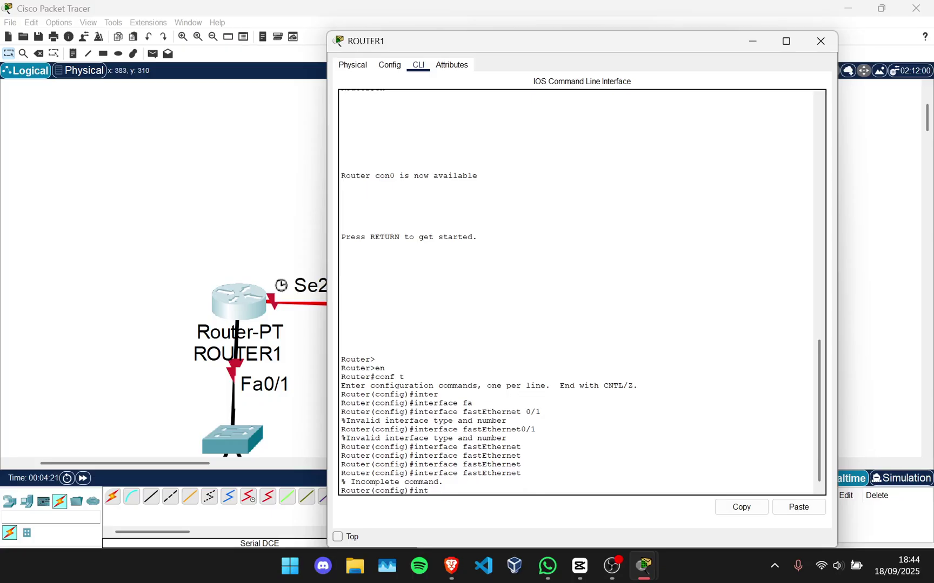
pyautogui.write(' fa0/1')
pyautogui.press('Return')
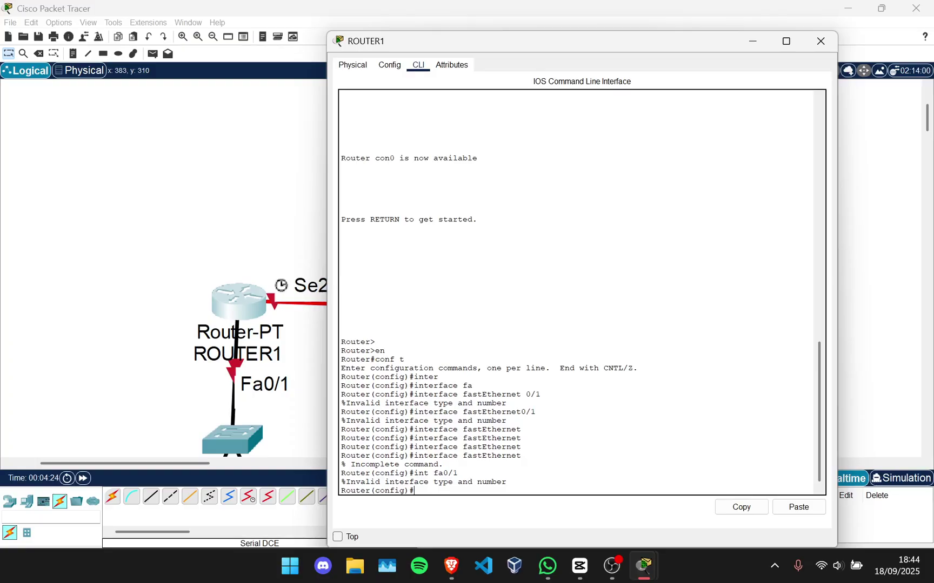
# Select FastEthernet0/0 among ROUTER1's configurable interfaces and return to the command line in its interface mode.
pyautogui.click(389, 64)
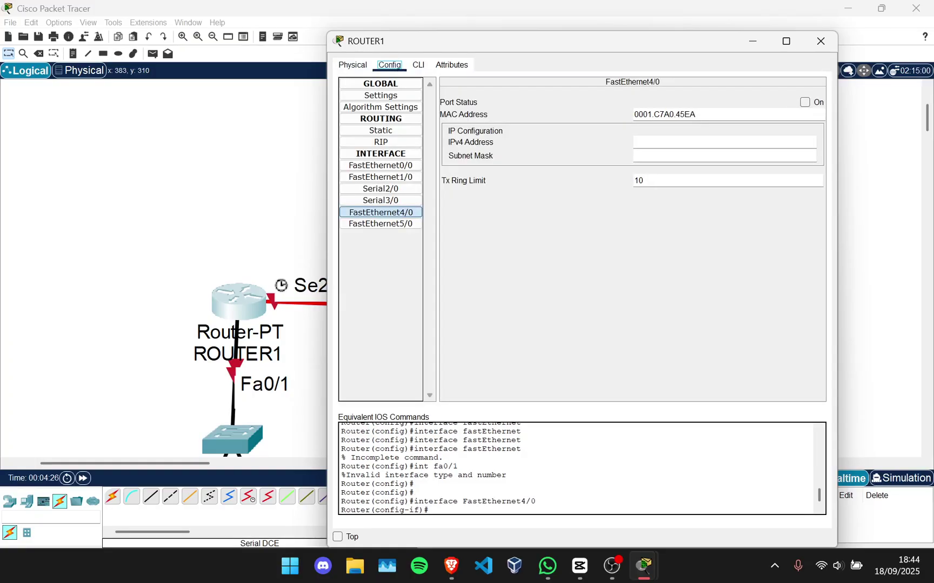
pyautogui.scroll(-1, 163, 268)
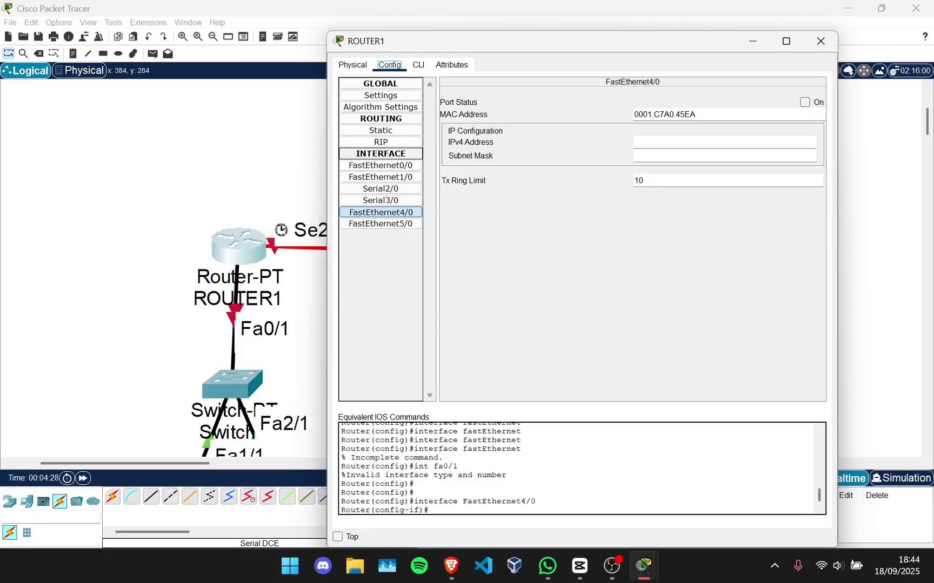
pyautogui.click(380, 166)
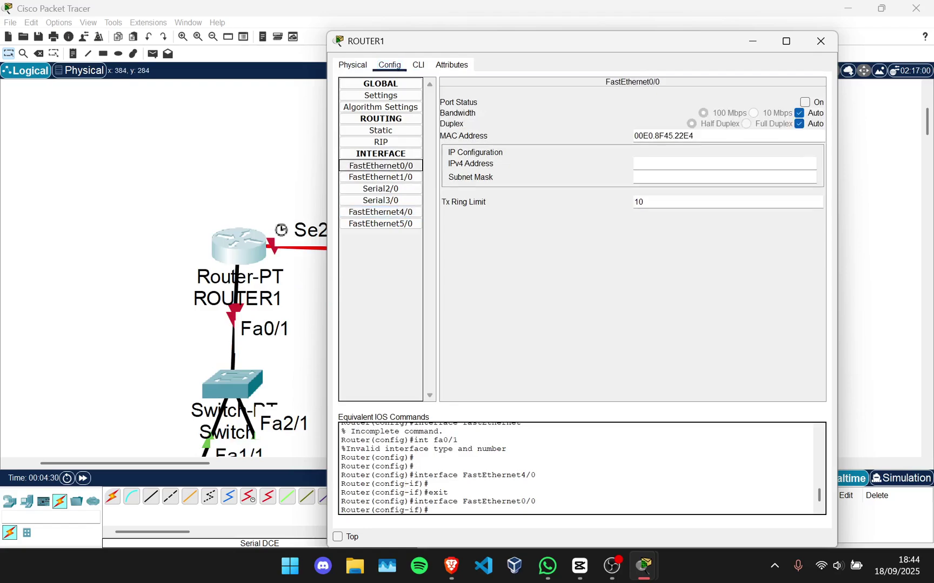
pyautogui.click(380, 177)
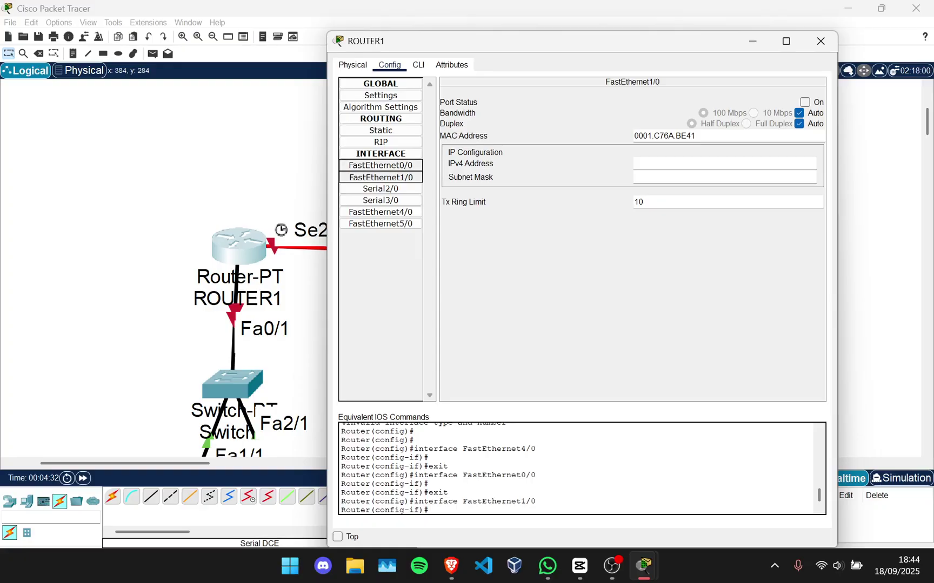
pyautogui.click(380, 165)
pyautogui.click(418, 65)
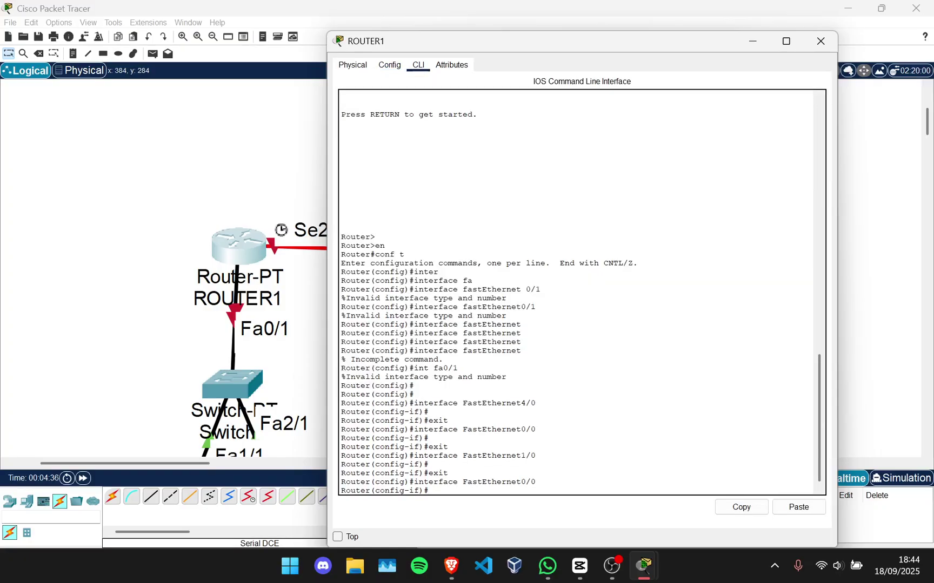
# Switch ROUTER1's command line to interface FastEthernet1/0, and return it to FastEthernet0/0's interface mode.
pyautogui.press('Up')
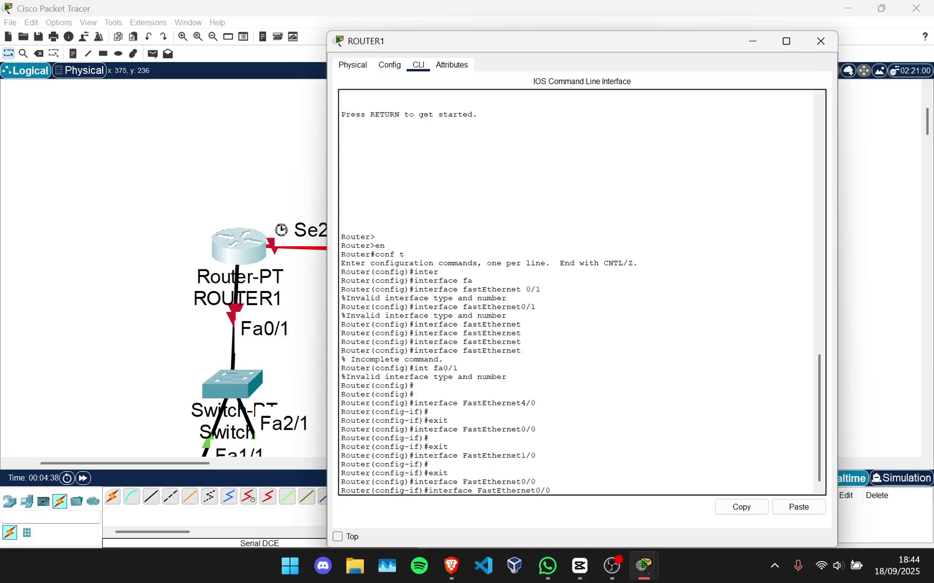
pyautogui.press('BackSpace')
pyautogui.write('1/0')
pyautogui.press('Return')
pyautogui.scroll(-2, 163, 268)
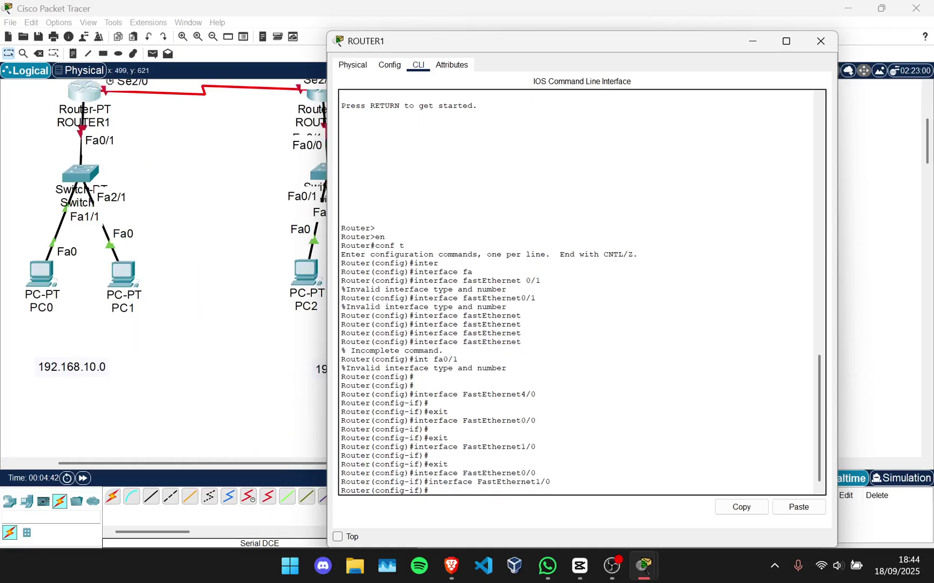
pyautogui.scroll(3, 163, 269)
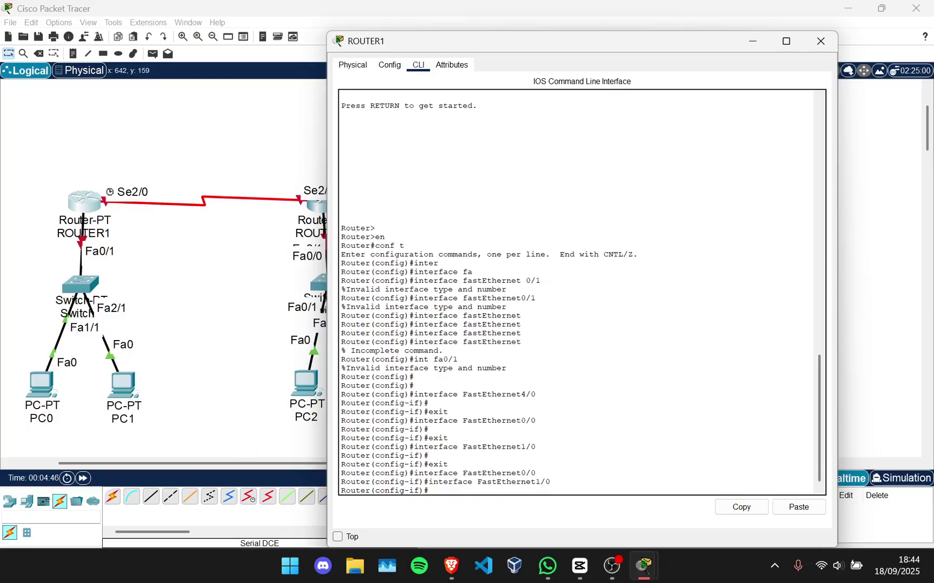
pyautogui.click(389, 65)
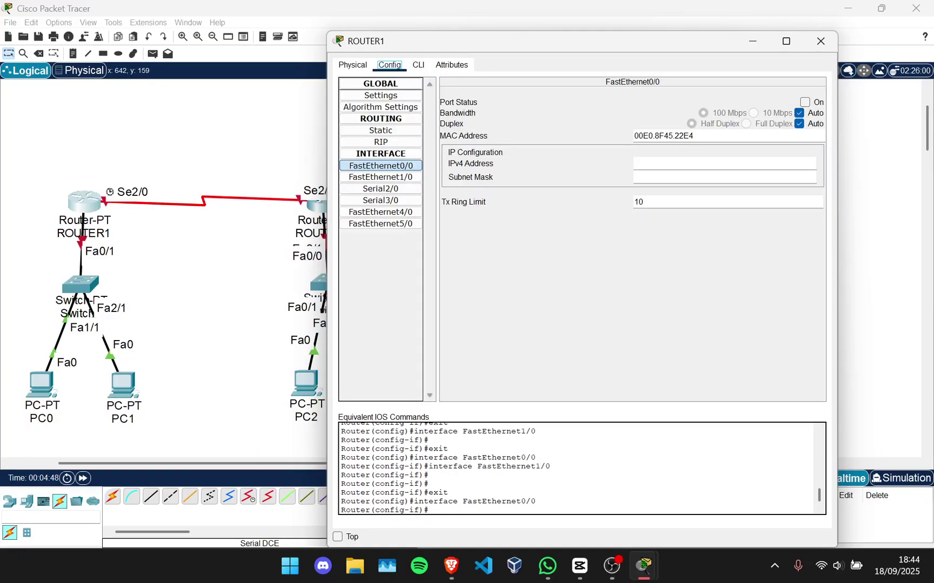
pyautogui.click(418, 65)
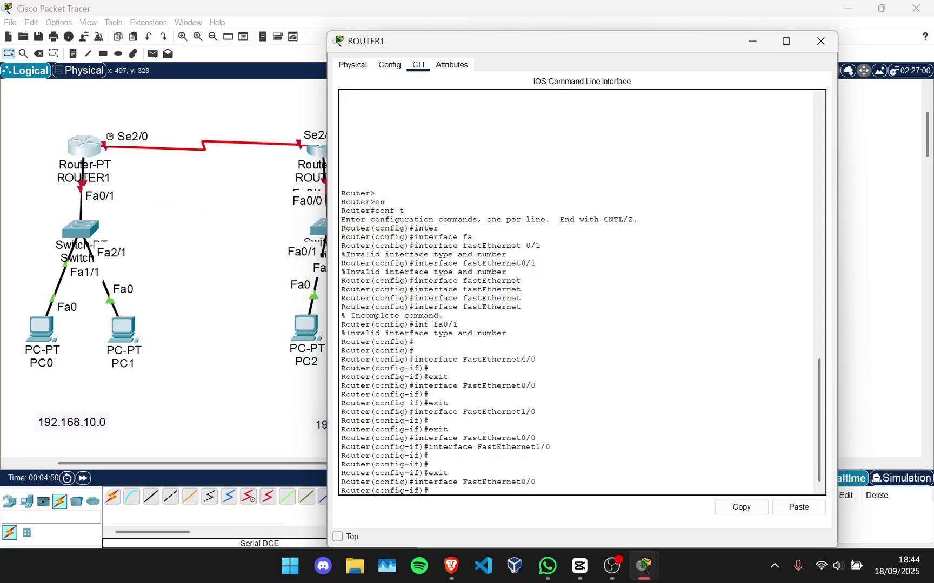
# Move the switch under ROUTER1 further down to separate the overlapping port labels, and return to ROUTER1's command line.
pyautogui.moveTo(80, 284); pyautogui.dragTo(82, 318)
pyautogui.click(83, 201)
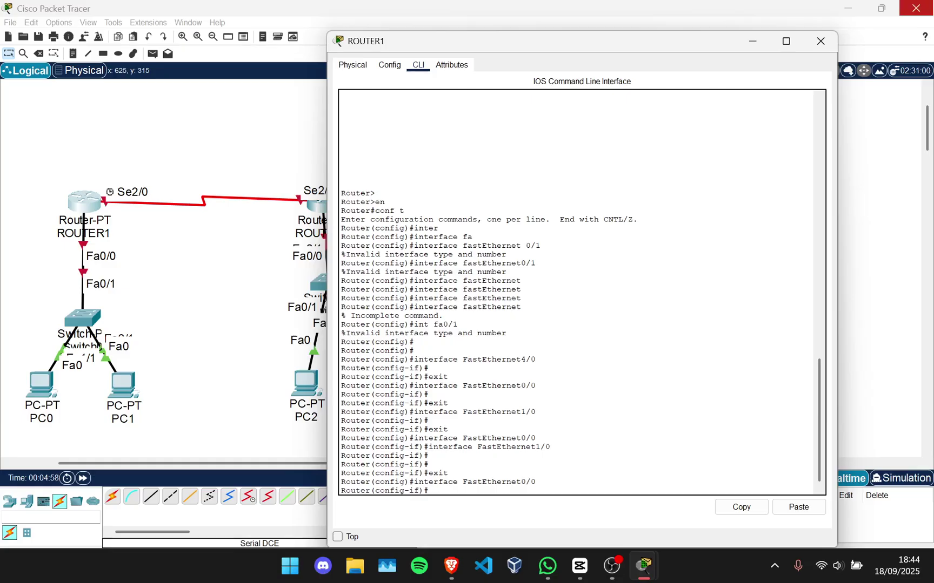
# Assign IP address 192.168.10.1 with subnet mask 255.255.255.0 to ROUTER1's FastEthernet0/0 using the ip add command.
pyautogui.write('add 1')
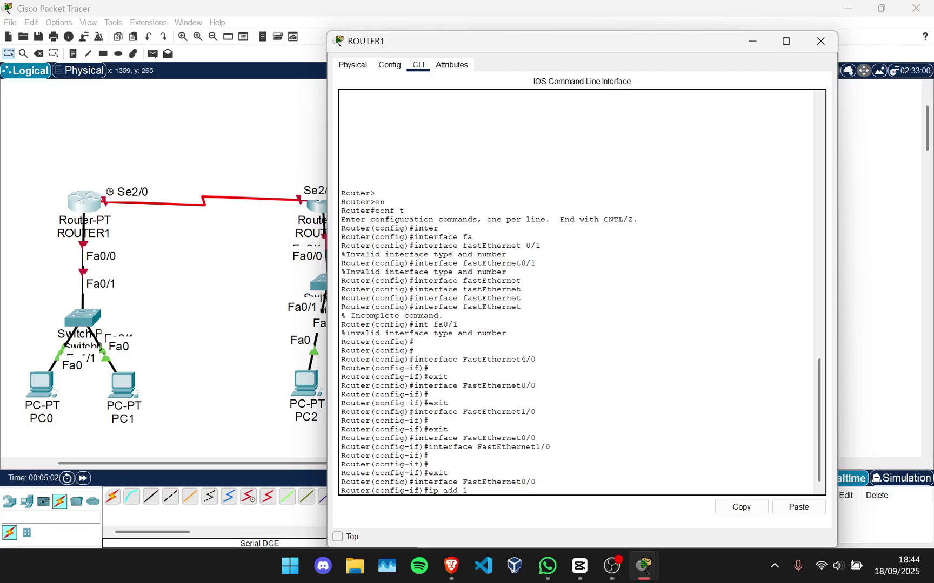
pyautogui.scroll(15, 576, 292)
pyautogui.scroll(-15, 576, 292)
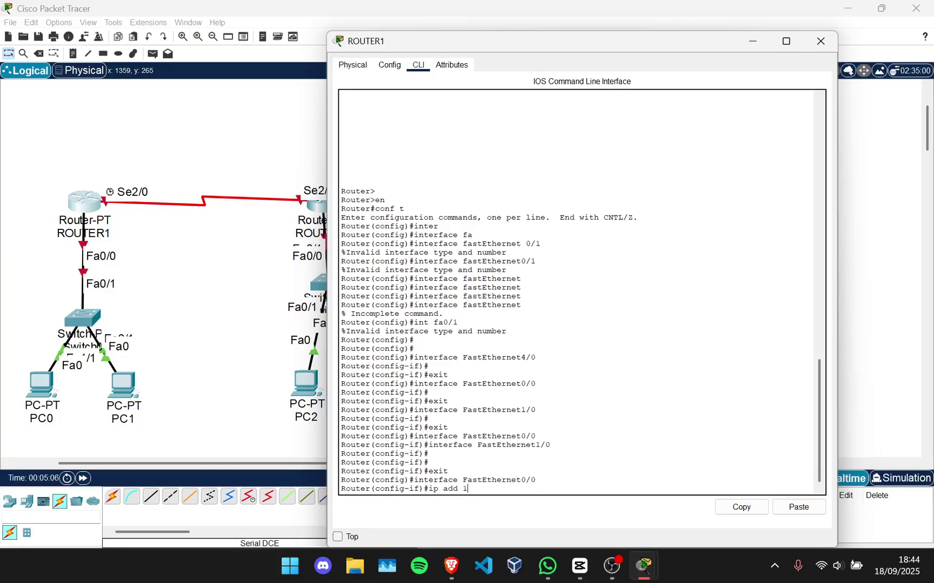
pyautogui.moveTo(635, 49); pyautogui.dragTo(636, 19)
pyautogui.moveTo(488, 8); pyautogui.dragTo(489, 8)
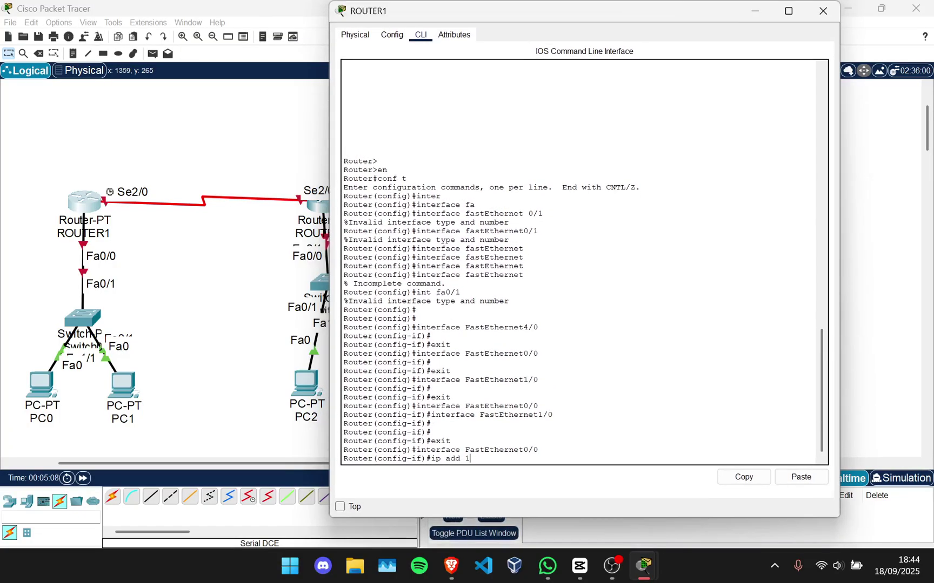
pyautogui.write('92.168.10.1 255.255.255.0')
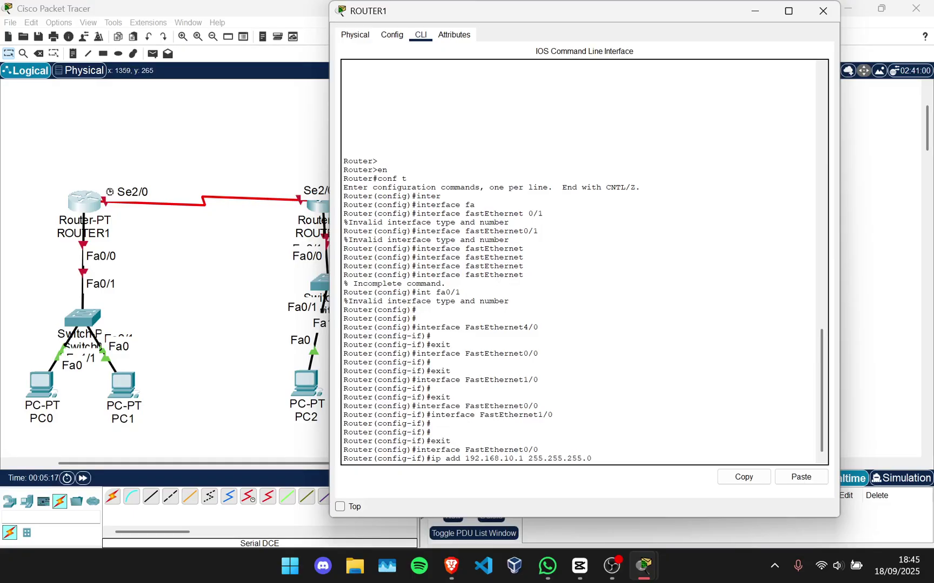
pyautogui.press('Return')
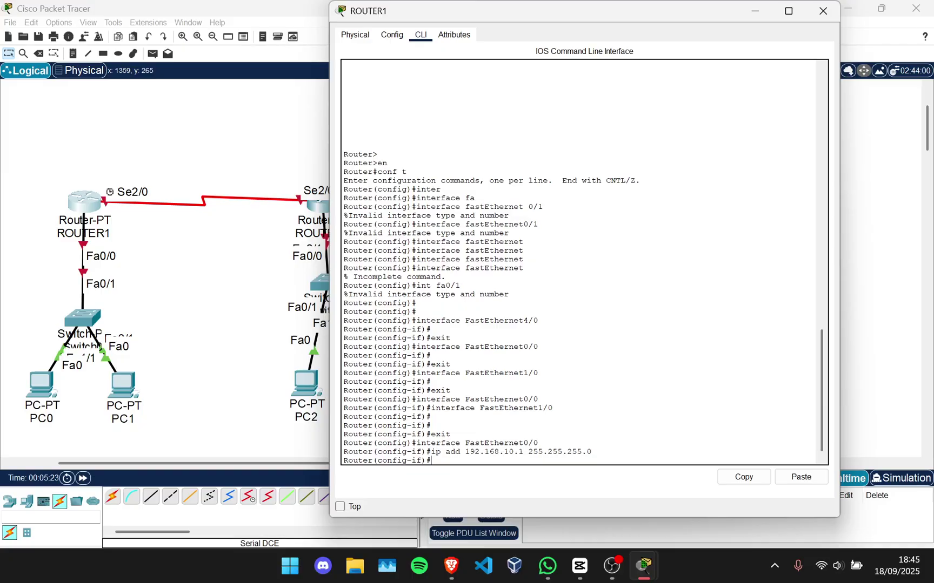
# Enable ROUTER1's FastEthernet0/0 with no shutdown and check its link to the switch in the topology.
pyautogui.write('no shut')
pyautogui.press('Tab')
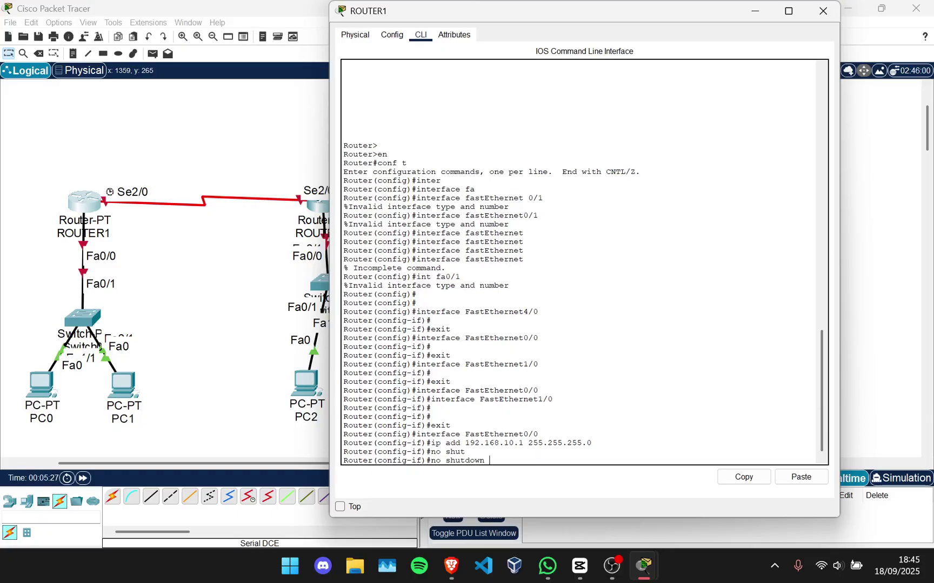
pyautogui.press('Return')
pyautogui.press('Return')
pyautogui.press('Return')
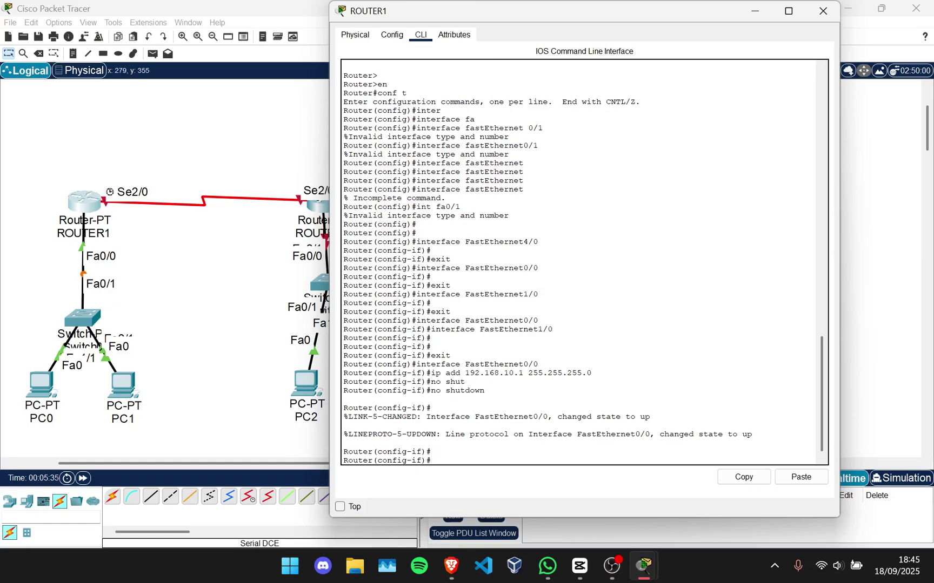
pyautogui.scroll(2, 164, 269)
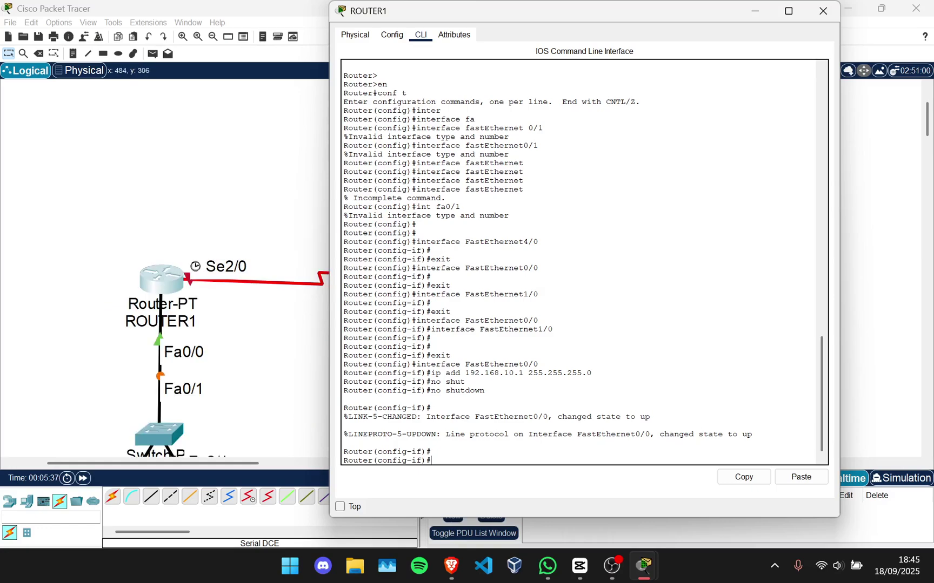
pyautogui.scroll(-1, 162, 270)
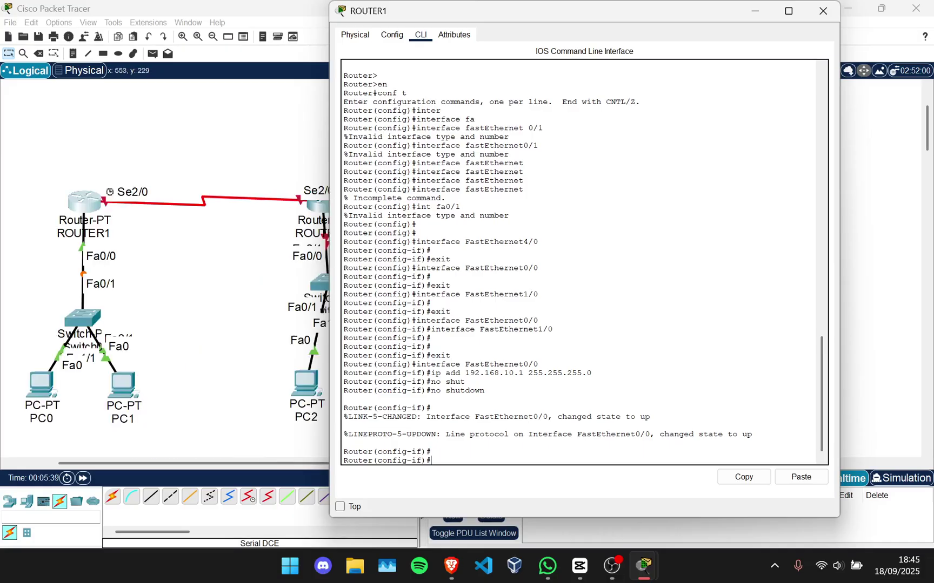
# Give PC0 the static IPv4 address 192.168.10.2, subnet mask 255.255.255.0 and default gateway 192.168.10.1.
pyautogui.click(42, 385)
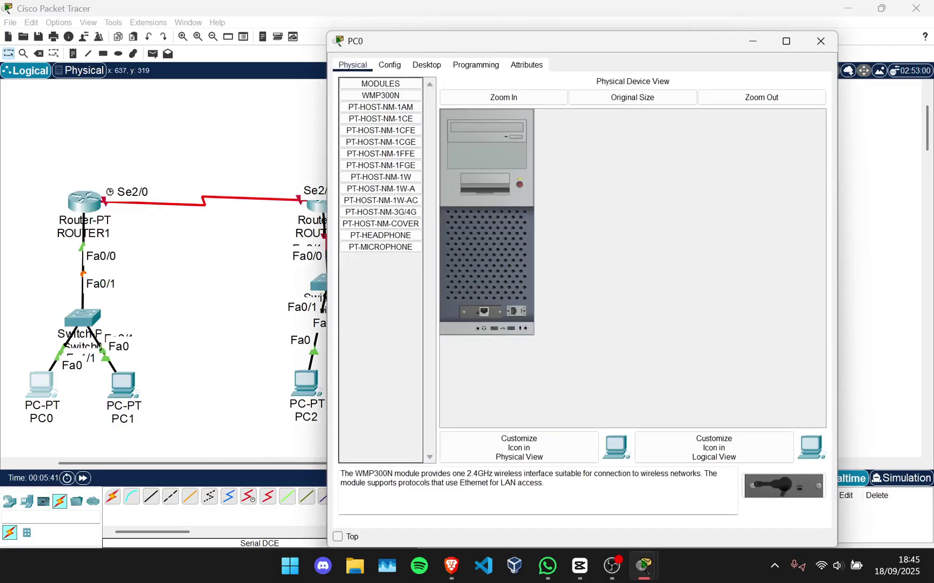
pyautogui.click(426, 65)
pyautogui.click(385, 102)
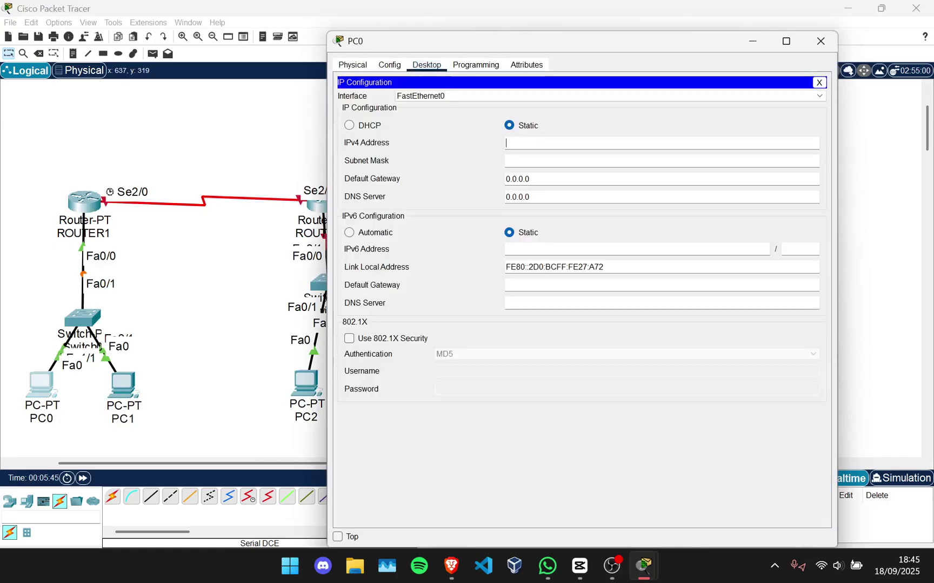
pyautogui.write('192.168.10.2')
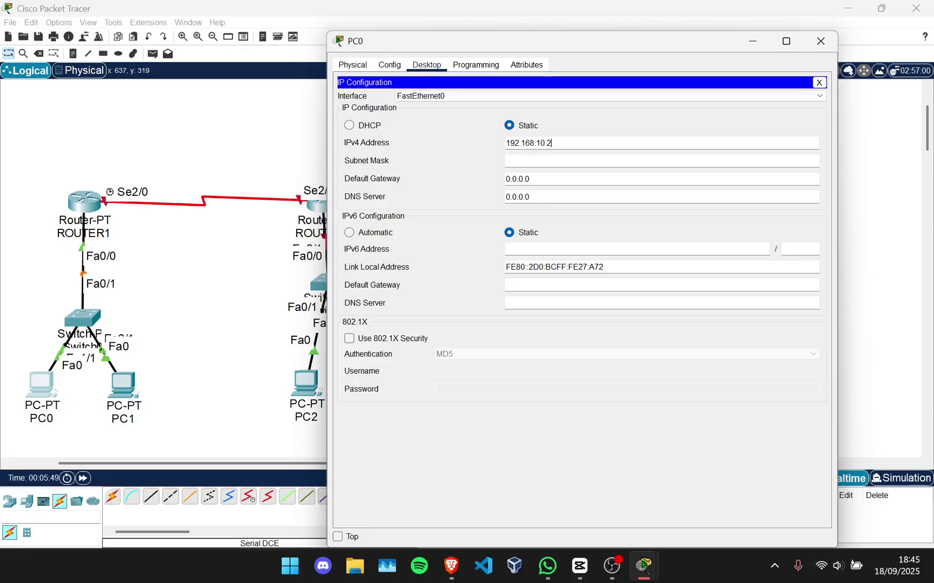
pyautogui.click(552, 160)
pyautogui.moveTo(530, 179); pyautogui.dragTo(505, 178)
pyautogui.write('192.1')
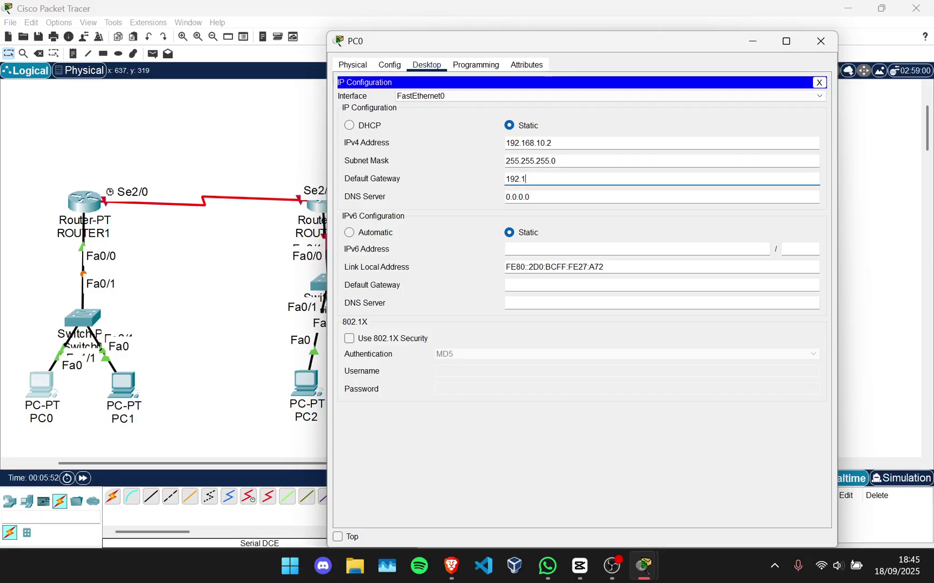
pyautogui.write('68.10.1')
pyautogui.click(157, 381)
# Give PC1 the static IPv4 address 192.168.10.3, subnet mask 255.255.255.0 and default gateway 192.168.10.1, and close its window.
pyautogui.click(122, 385)
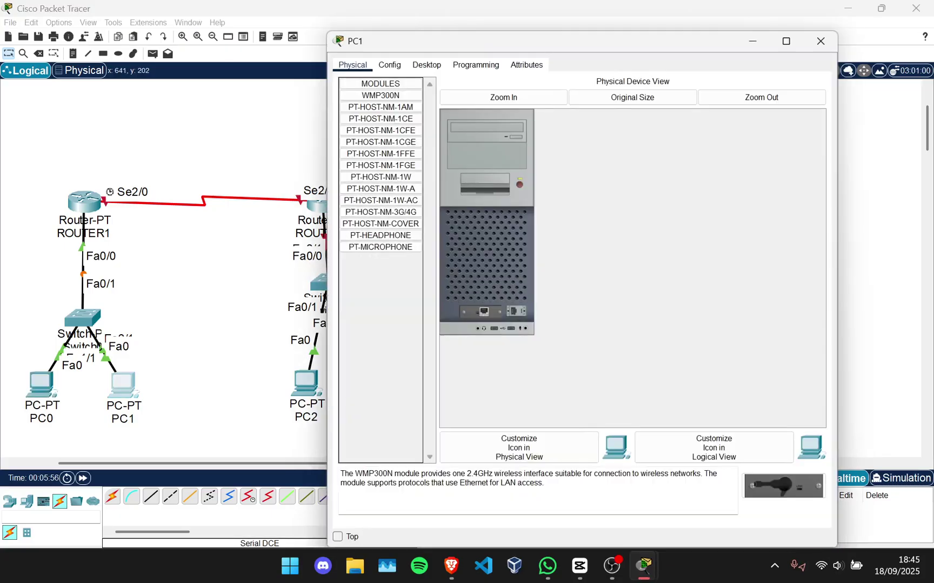
pyautogui.click(426, 65)
pyautogui.click(387, 100)
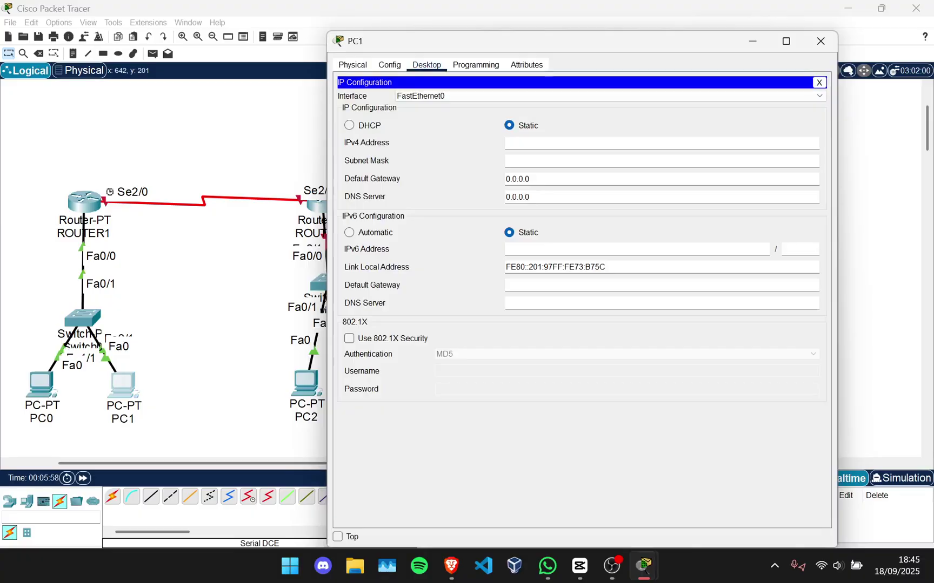
pyautogui.write('192.168.10.3')
pyautogui.press('Tab')
pyautogui.press('Tab')
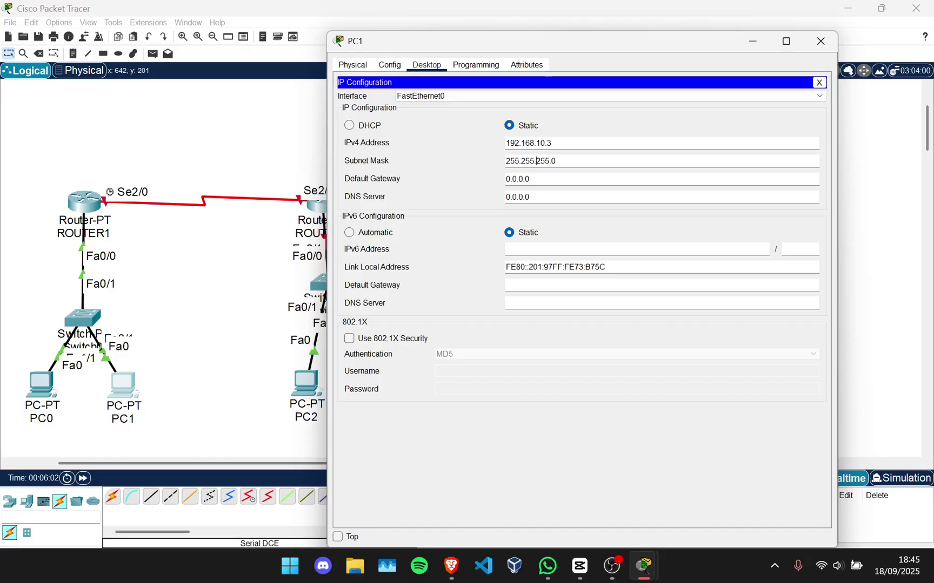
pyautogui.hotkey('ctrl', 'a')
pyautogui.press('BackSpace')
pyautogui.write('192')
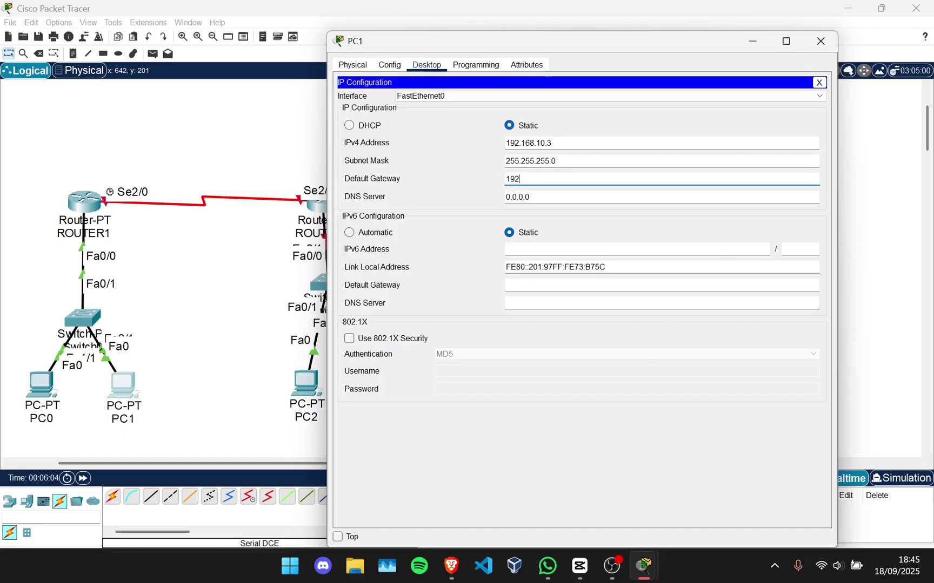
pyautogui.write('.168.10.1')
pyautogui.click(820, 41)
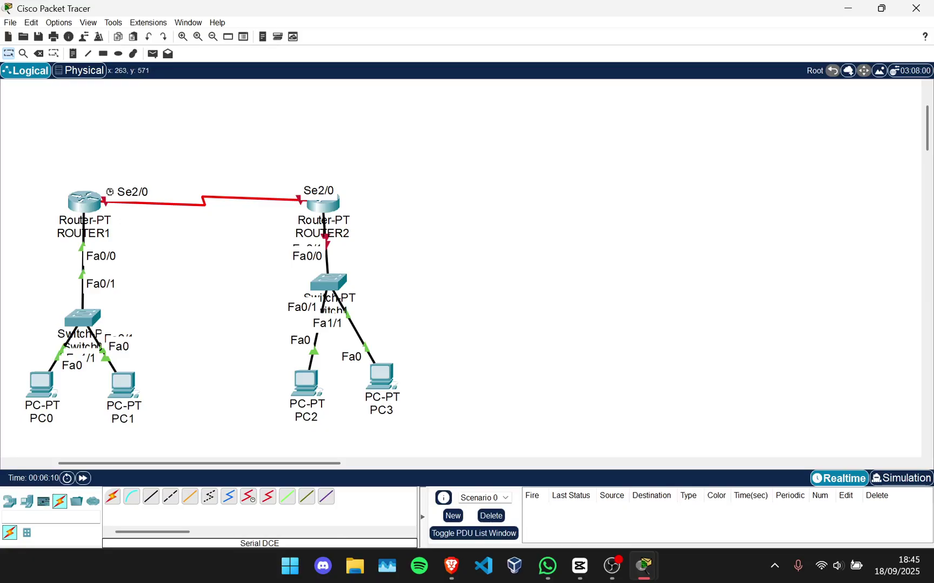
# Ping 192.168.10.3 from PC0's command prompt, stop the ping early and minimize the PC0 window.
pyautogui.click(41, 385)
pyautogui.click(819, 82)
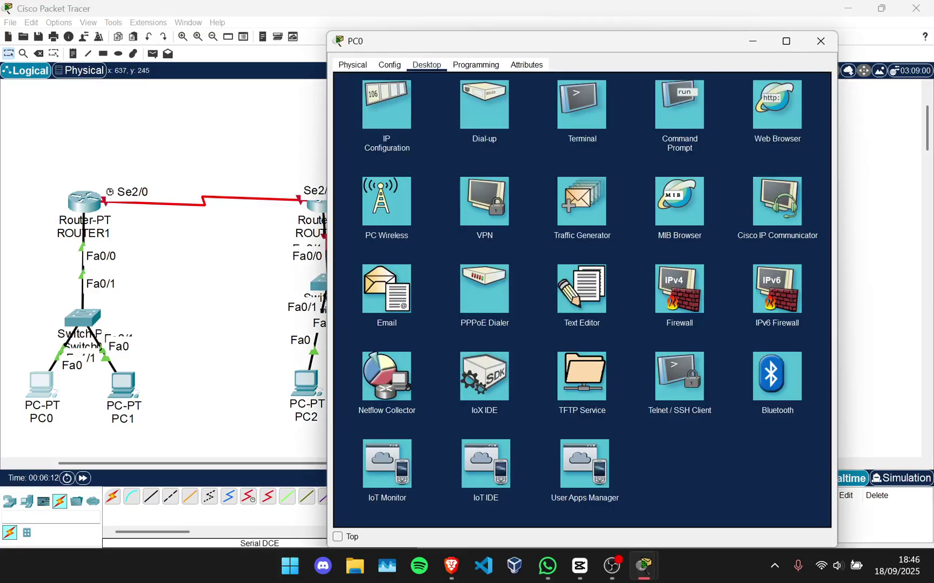
pyautogui.click(679, 104)
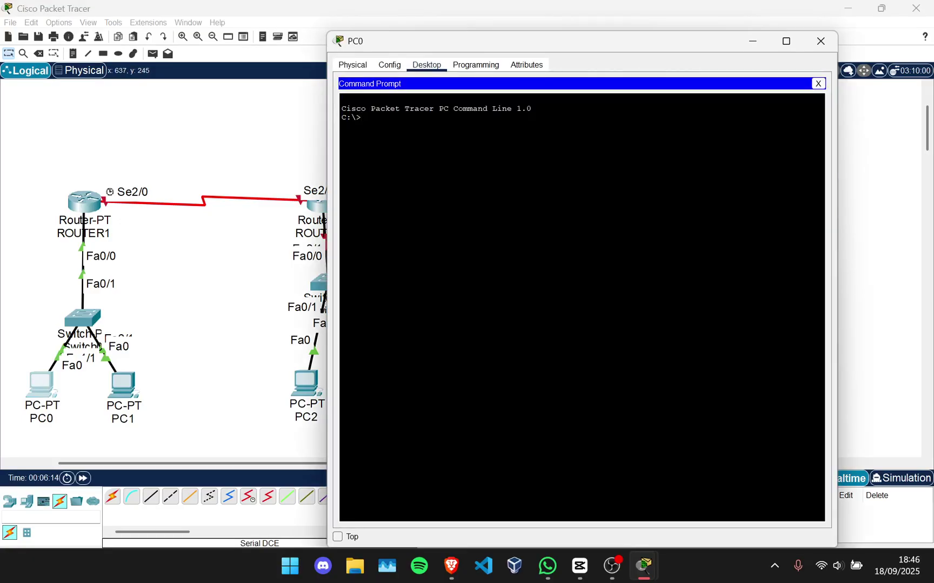
pyautogui.write('ping 192.1')
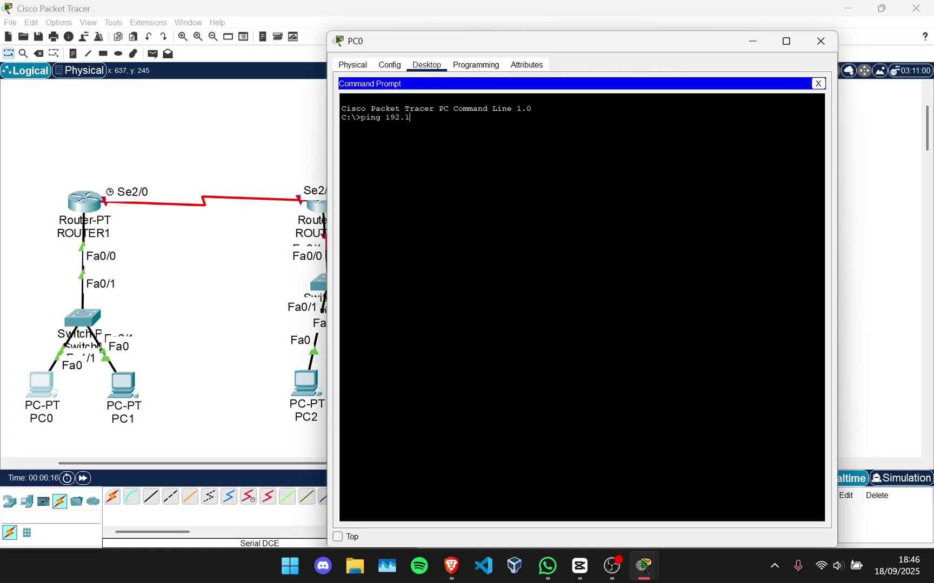
pyautogui.write('68.10.3')
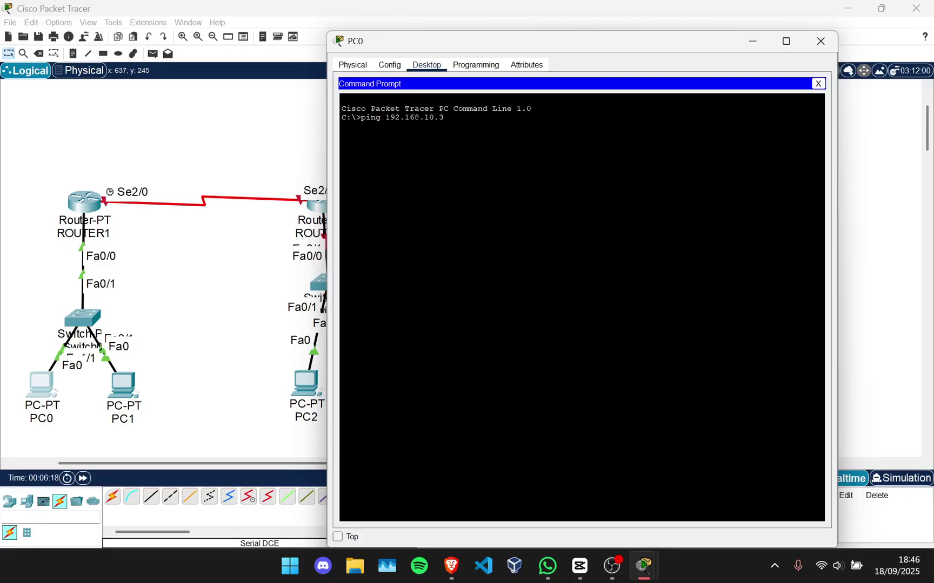
pyautogui.press('Return')
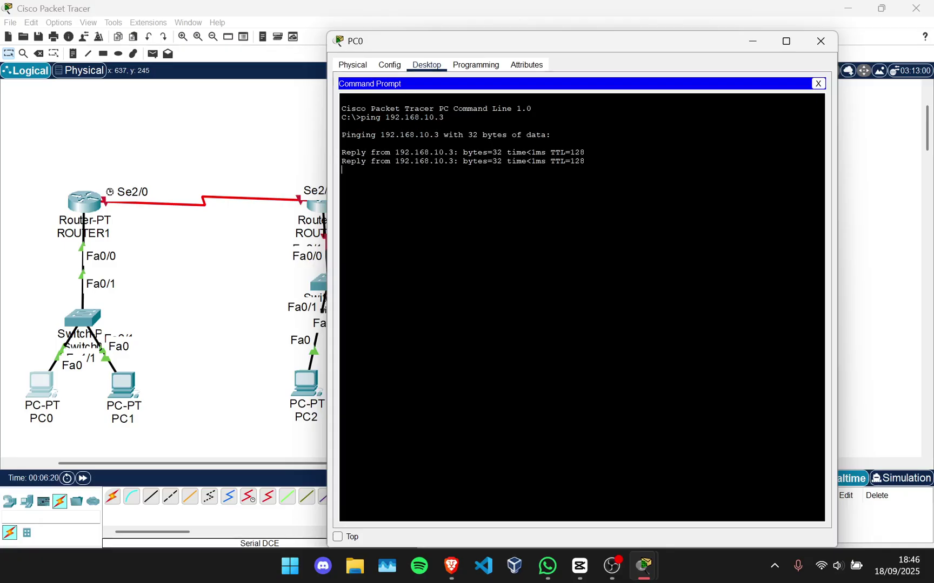
pyautogui.hotkey('ctrl', 'c')
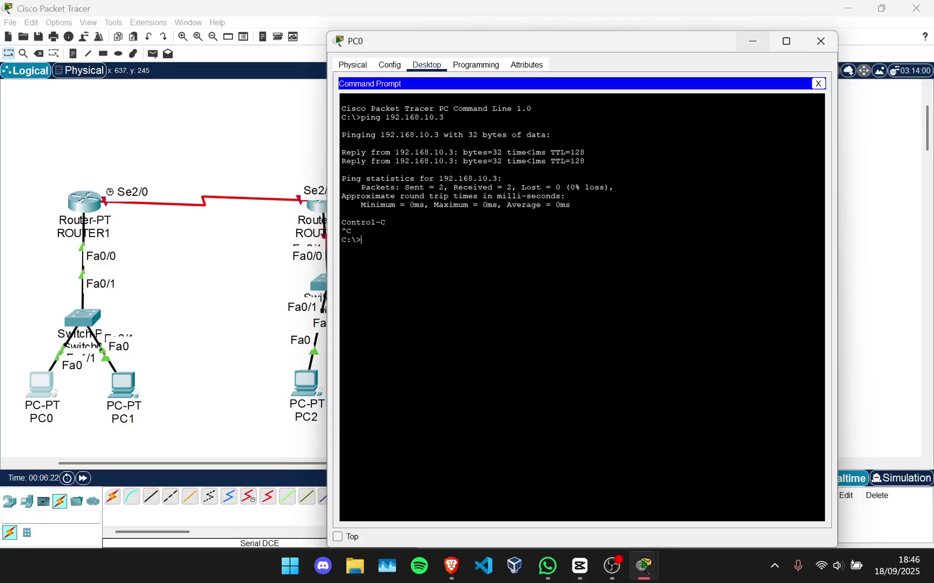
pyautogui.click(752, 41)
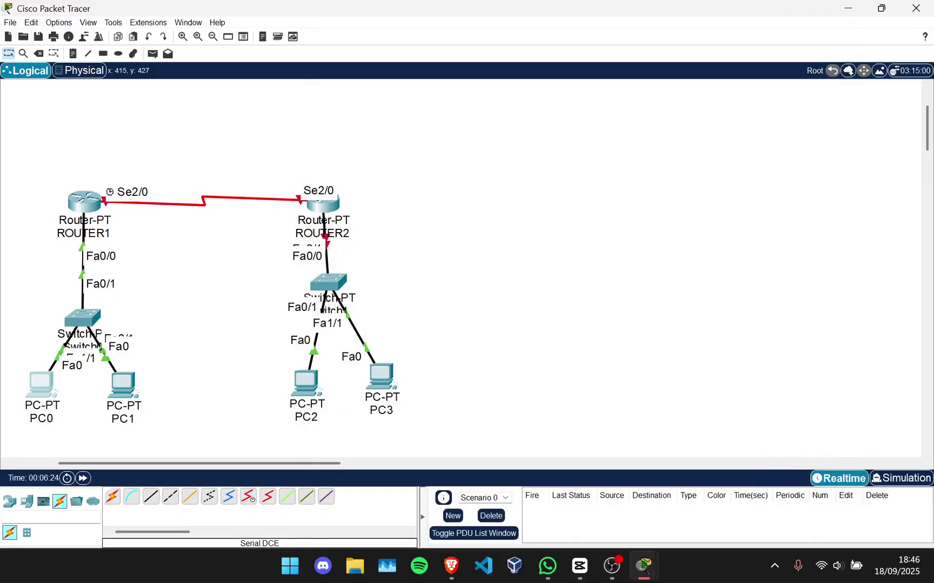
# Open ROUTER2's command-line interface and answer no to the initial configuration dialog to reach the Router prompt.
pyautogui.click(189, 227)
pyautogui.scroll(-1, 189, 227)
pyautogui.scroll(3, 178, 270)
pyautogui.scroll(-1, 129, 360)
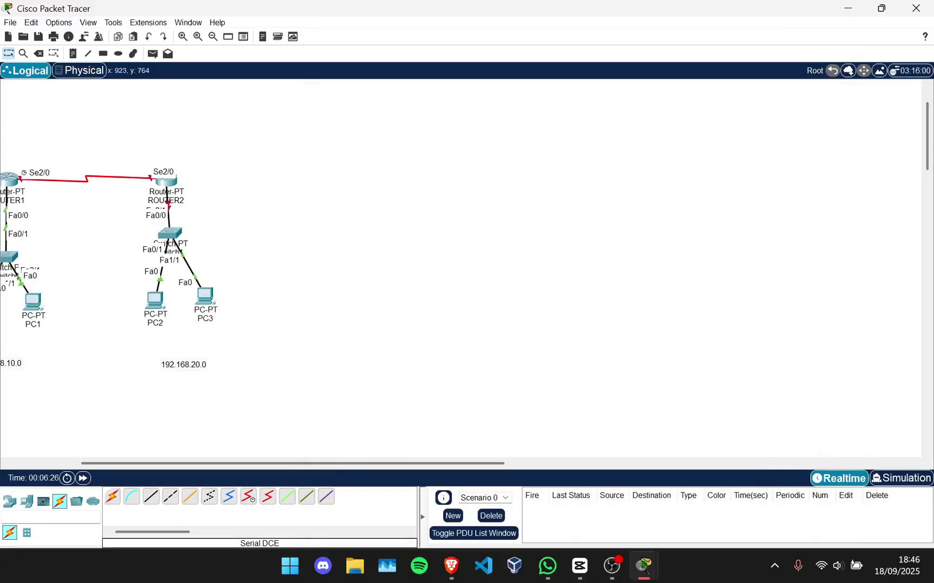
pyautogui.moveTo(211, 463); pyautogui.dragTo(142, 463)
pyautogui.scroll(1, 240, 275)
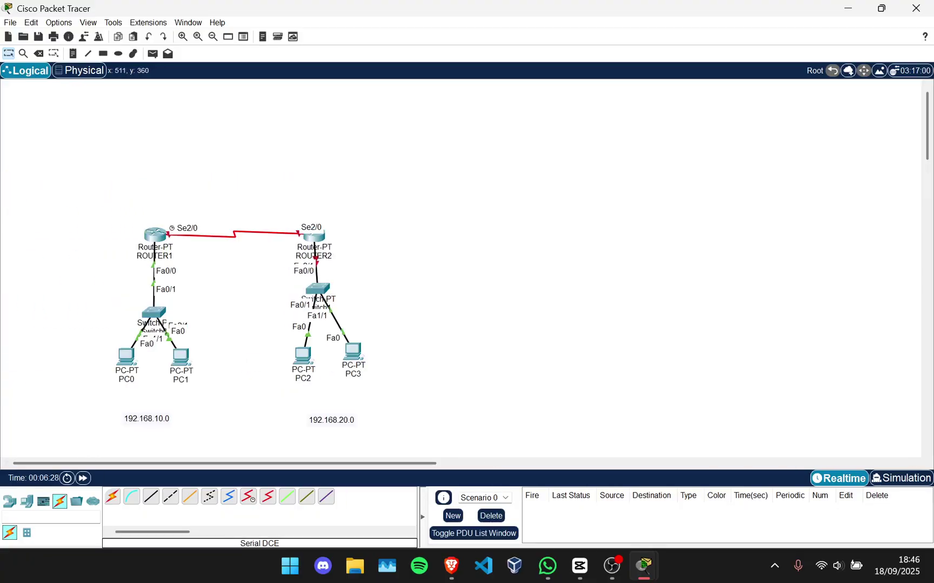
pyautogui.scroll(1, 241, 275)
pyautogui.scroll(-1, 361, 346)
pyautogui.scroll(-1, 360, 324)
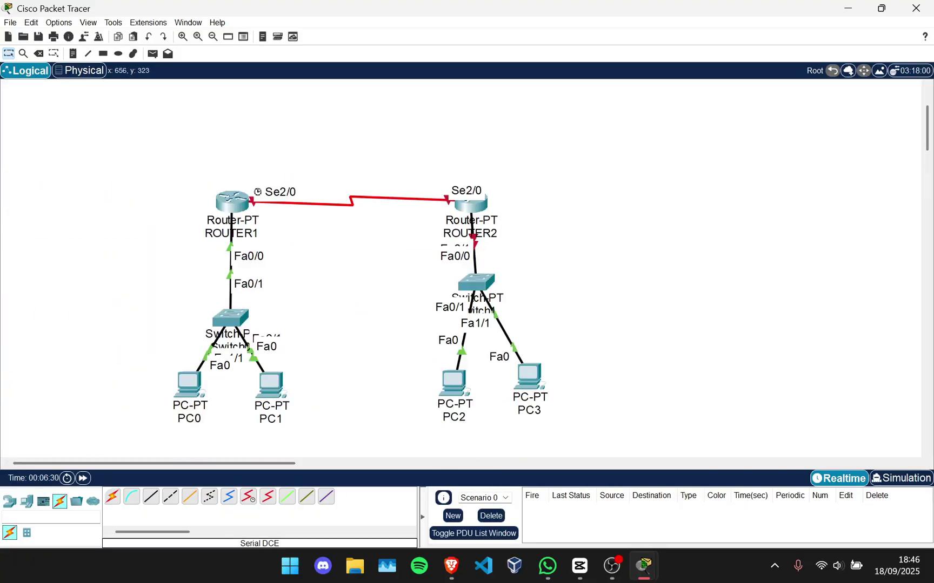
pyautogui.click(470, 203)
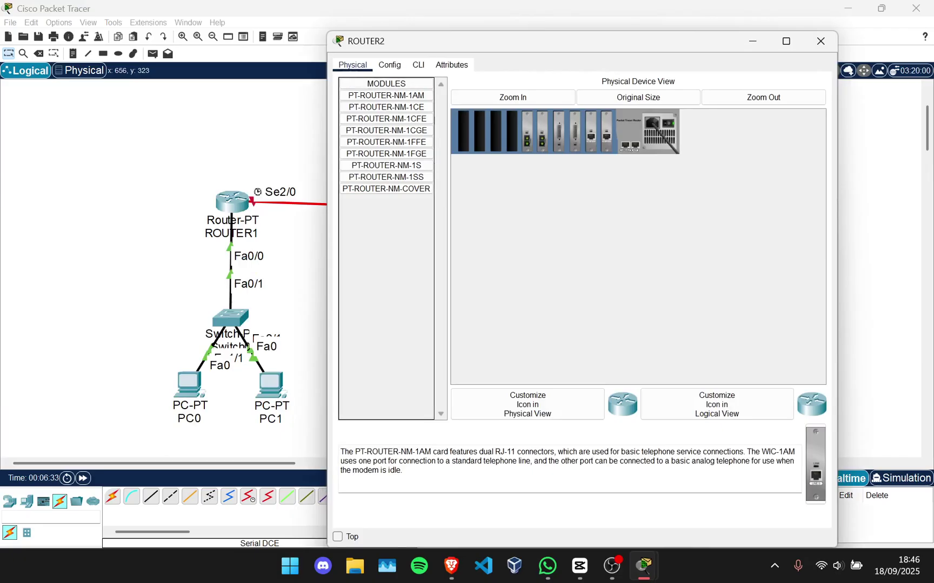
pyautogui.click(417, 64)
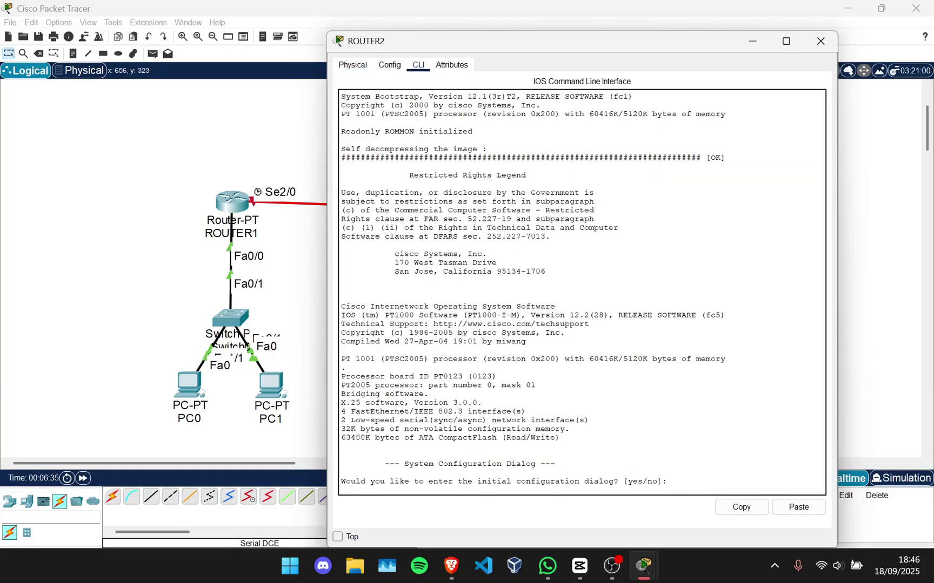
pyautogui.press('Return')
pyautogui.press('Return')
pyautogui.press('Return')
pyautogui.press('Return')
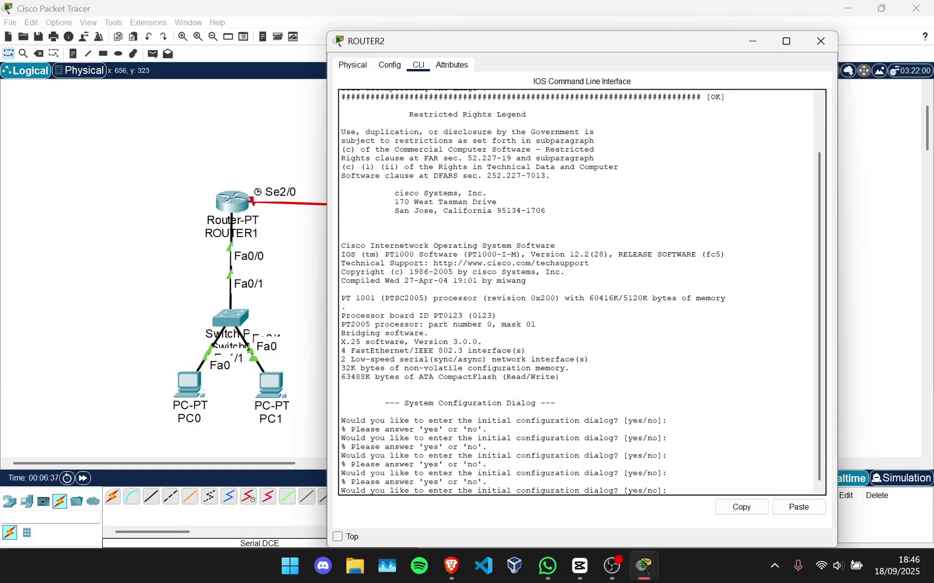
pyautogui.write('no')
pyautogui.press('Return')
pyautogui.press('Return')
pyautogui.press('Return')
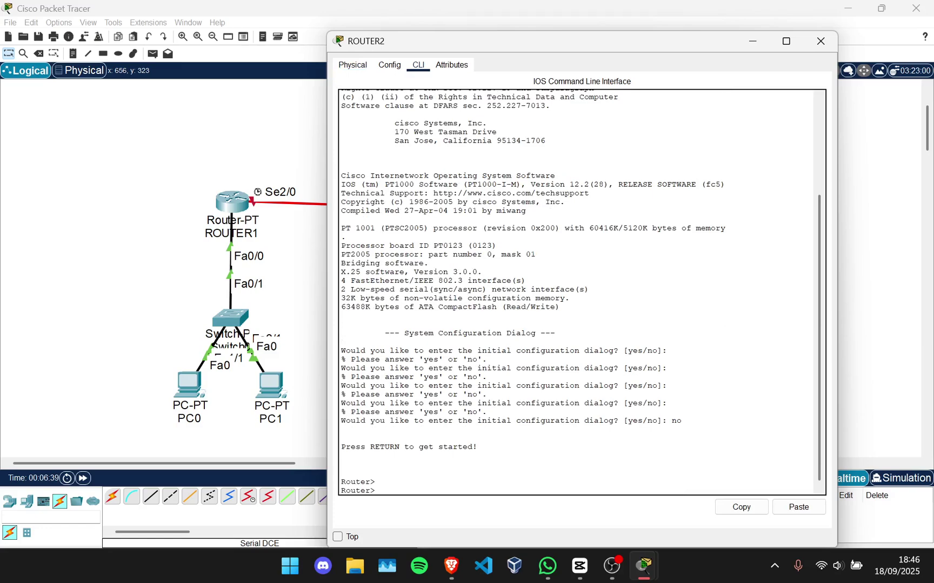
# Enter privileged EXEC mode and global configuration mode on ROUTER2 with en and conf t.
pyautogui.write('en')
pyautogui.press('Return')
pyautogui.write('conf t')
pyautogui.press('Return')
pyautogui.press('Return')
pyautogui.press('Return')
pyautogui.press('Return')
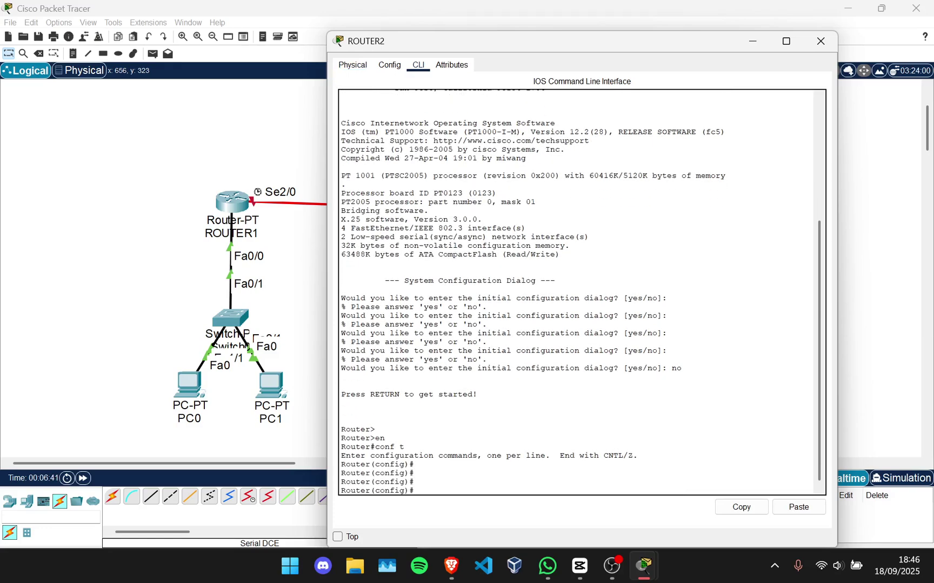
pyautogui.press('Return')
# Assign IP address 192.168.20.1 with mask 255.255.255.0 to ROUTER2's FastEthernet 0/0 interface.
pyautogui.write('inter')
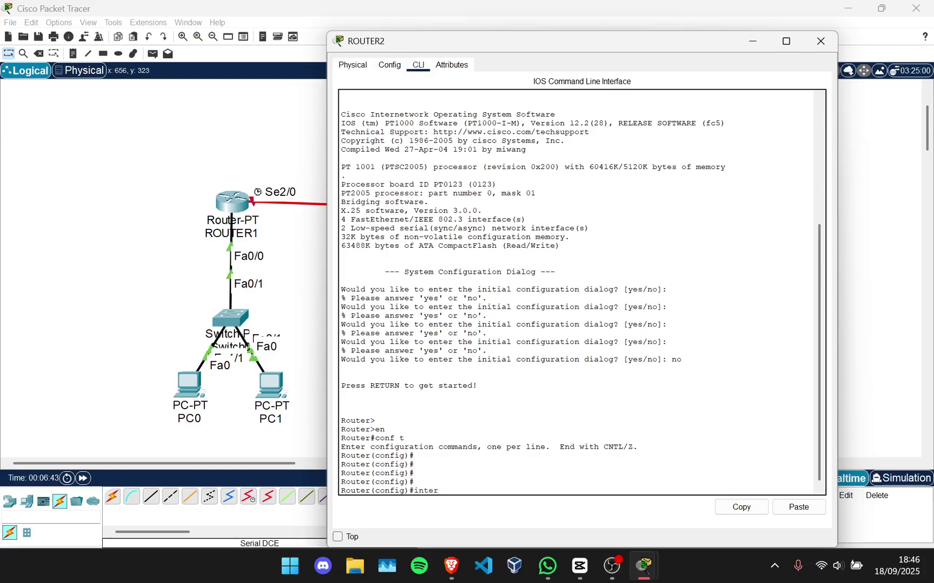
pyautogui.press('Tab')
pyautogui.write('fa')
pyautogui.press('Tab')
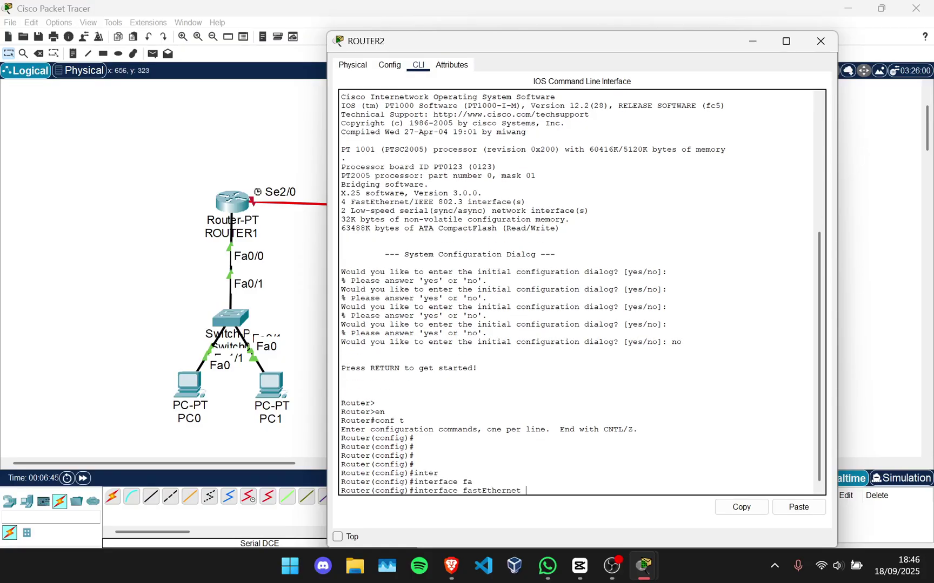
pyautogui.write('0/0')
pyautogui.press('Return')
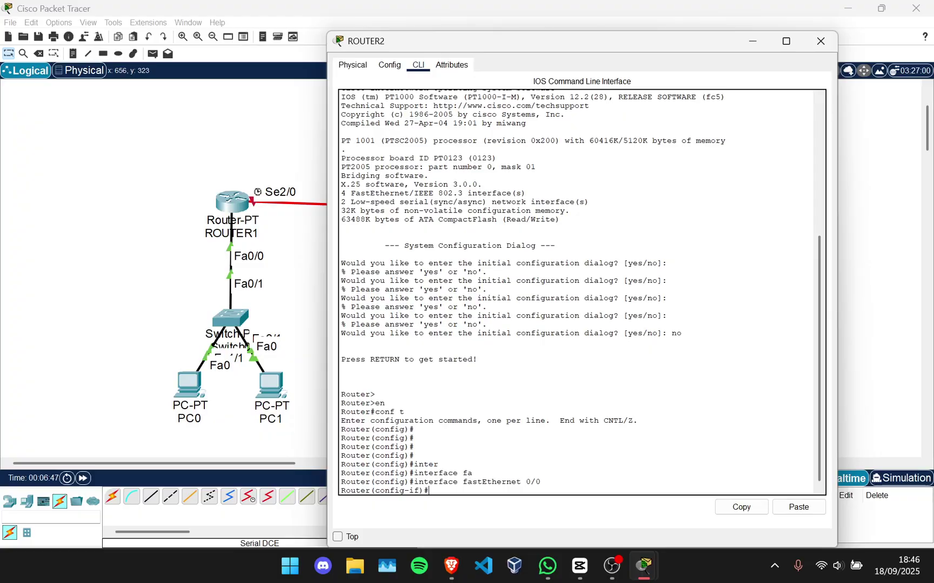
pyautogui.write('ip add 192.168.20.1 255.255.255.0')
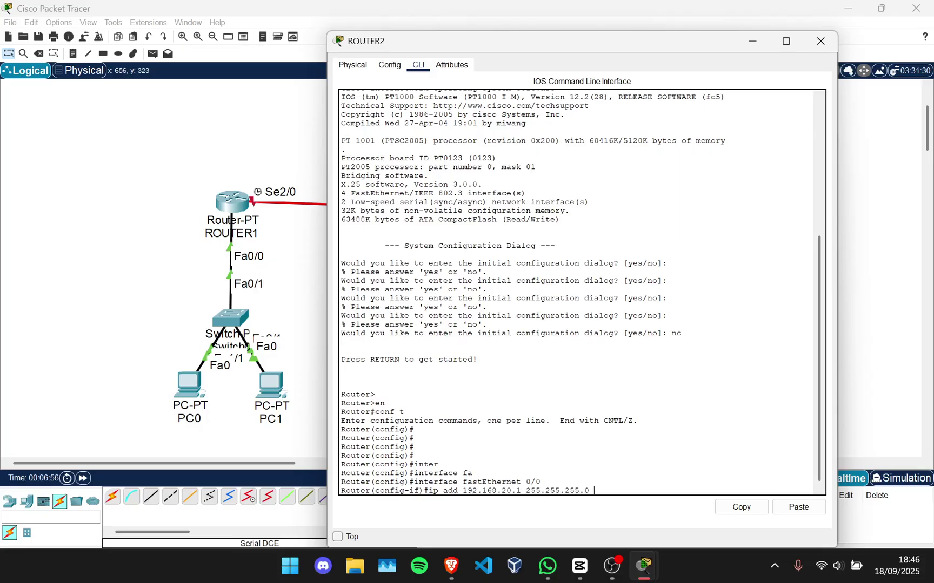
pyautogui.press('Return')
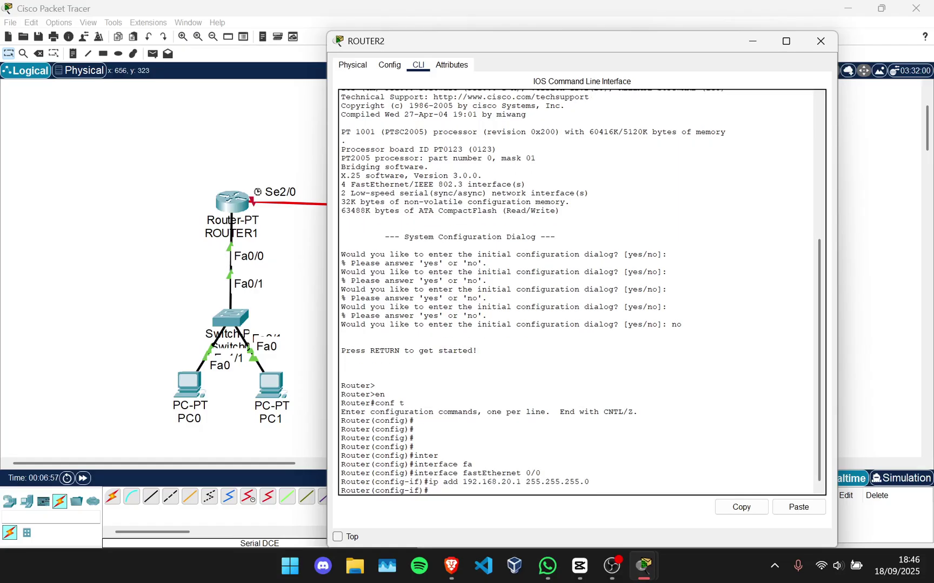
# Enable ROUTER2's FastEthernet0/0 with no shutdown and return to the topology to check its link to the switch.
pyautogui.write('no sh')
pyautogui.press('Return')
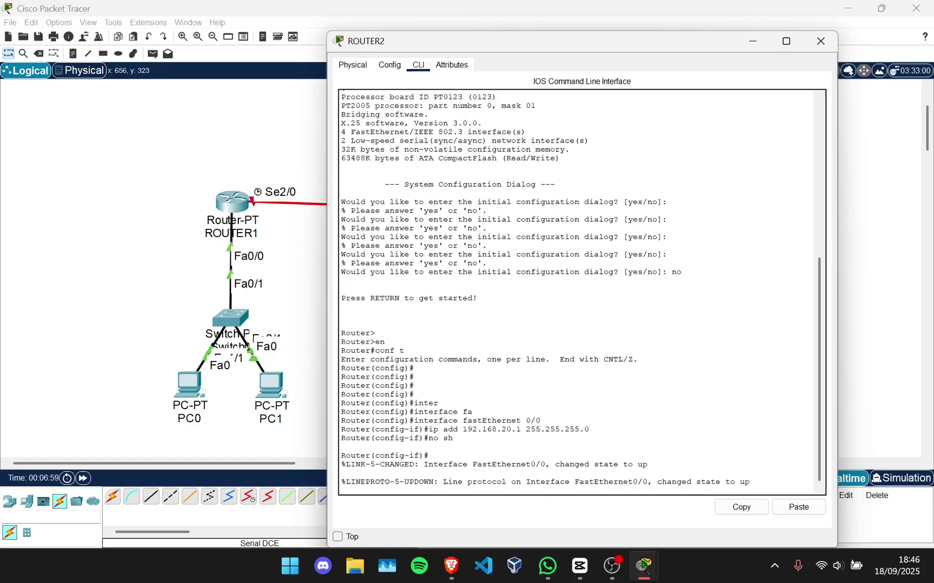
pyautogui.press('Return')
pyautogui.press('Return')
pyautogui.press('Return')
pyautogui.press('Return')
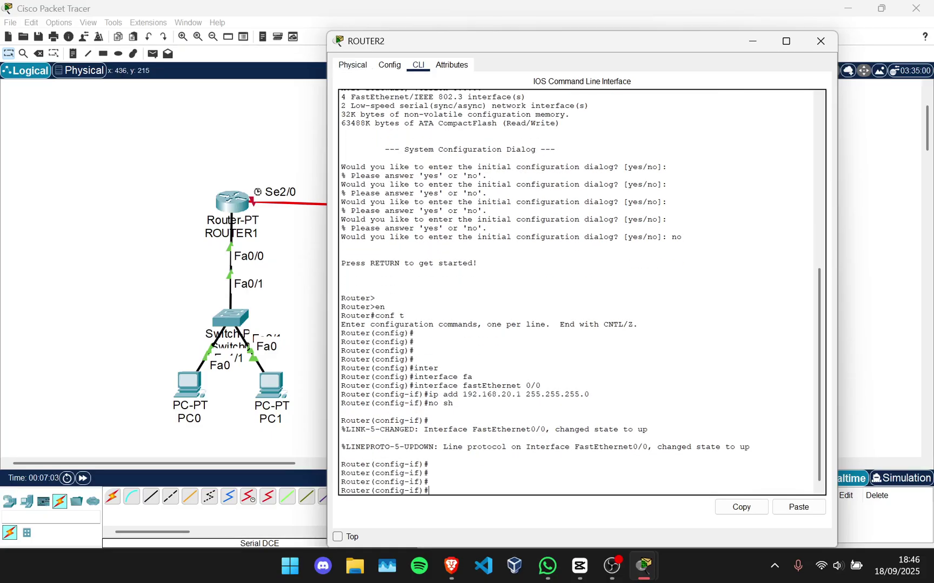
pyautogui.click(303, 339)
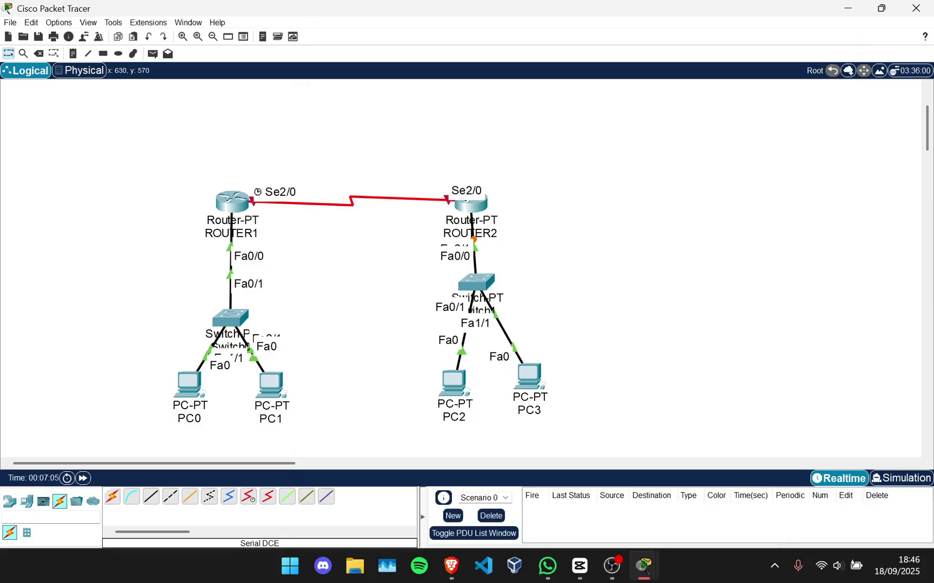
# Give PC2 the static IPv4 address 192.168.20.2, subnet mask 255.255.255.0 and default gateway 192.168.20.1, and close its window.
pyautogui.click(454, 383)
pyautogui.click(426, 64)
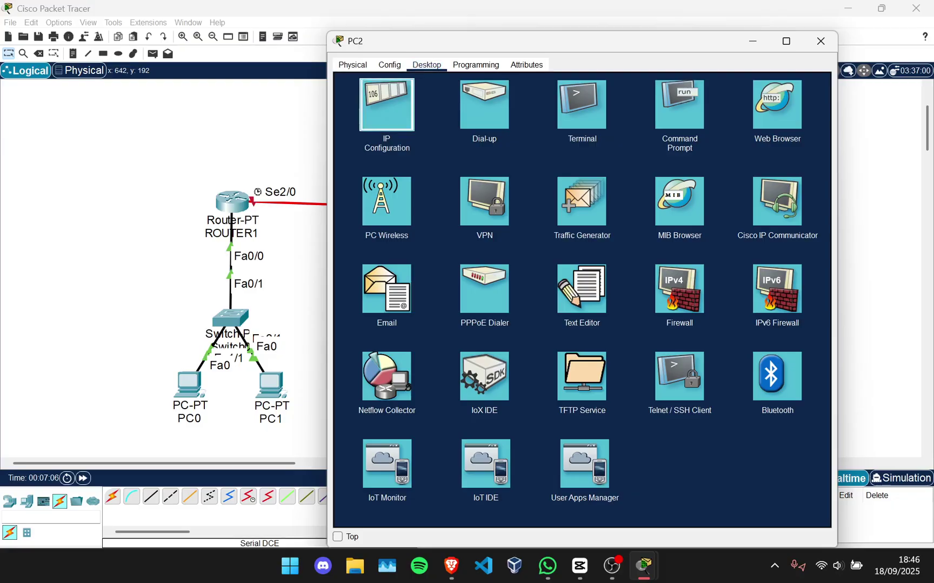
pyautogui.click(384, 100)
pyautogui.write('1')
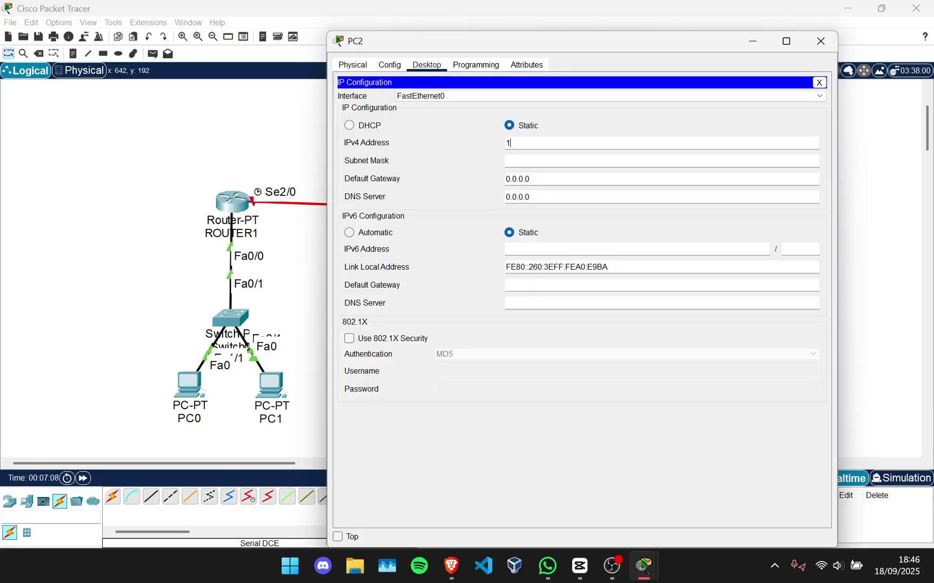
pyautogui.write('92')
pyautogui.write('.168.')
pyautogui.write('20.1')
pyautogui.press('Tab')
pyautogui.hotkey('shift', 'Tab')
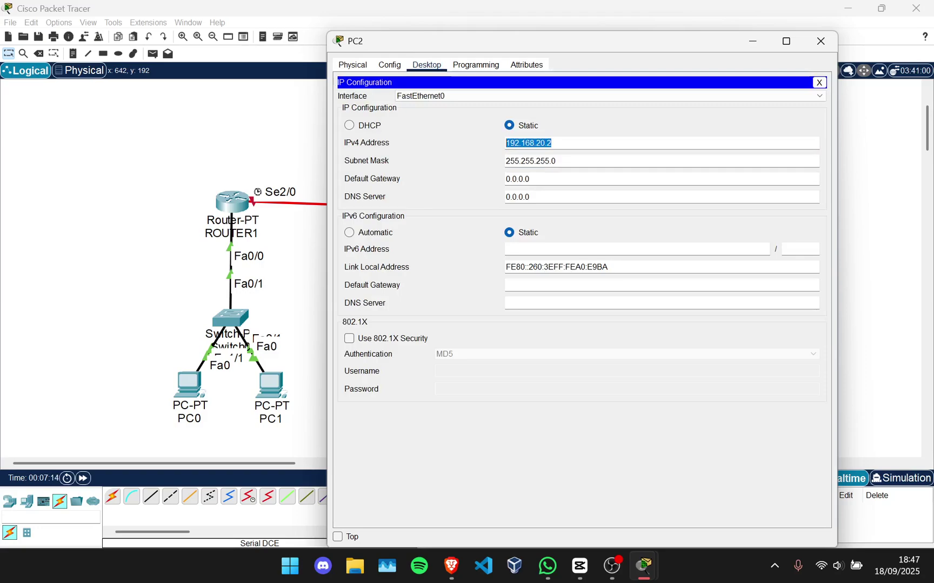
pyautogui.press('Tab')
pyautogui.press('Tab')
pyautogui.press('BackSpace')
pyautogui.write('192.168.20.11')
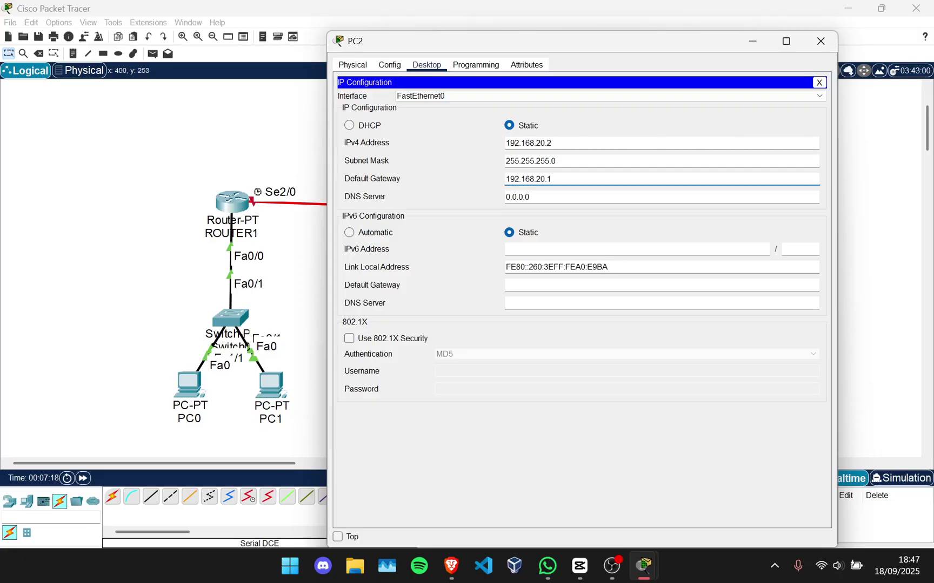
pyautogui.click(819, 41)
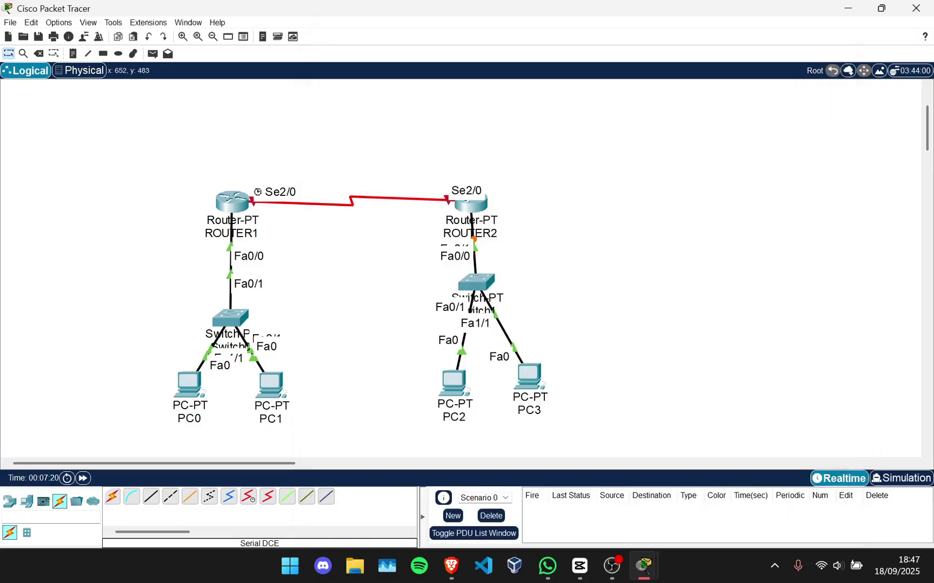
# Give PC3 the static IPv4 address 192.168.20.3, subnet mask 255.255.255.0 and default gateway 192.168.20.1, and return to the topology.
pyautogui.click(529, 376)
pyautogui.click(528, 377)
pyautogui.click(426, 64)
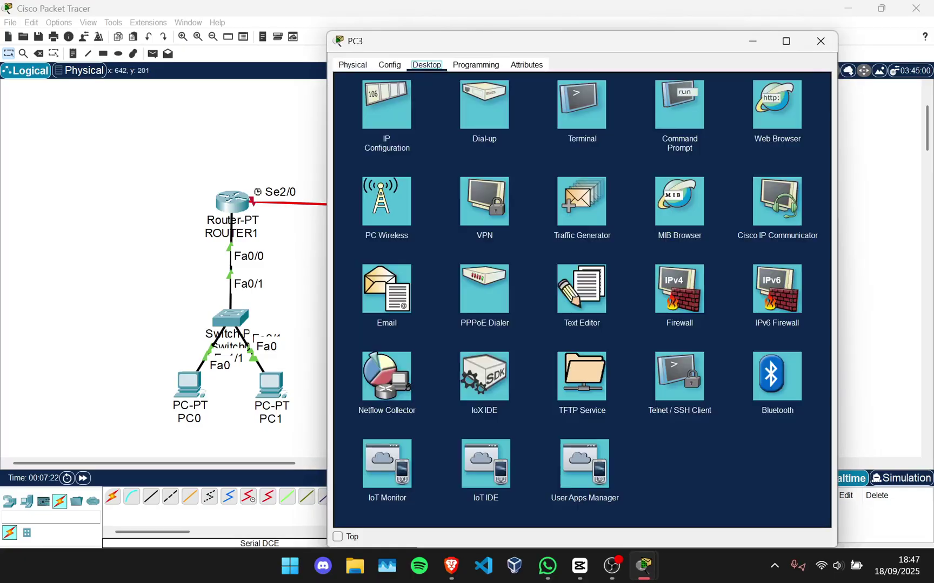
pyautogui.click(385, 102)
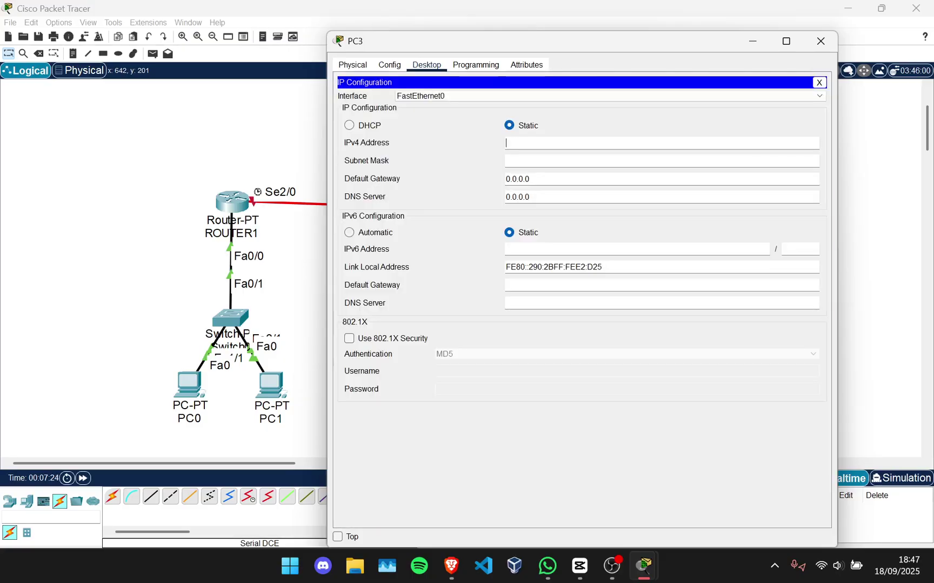
pyautogui.write('192.168.20.2')
pyautogui.press('BackSpace')
pyautogui.write('3')
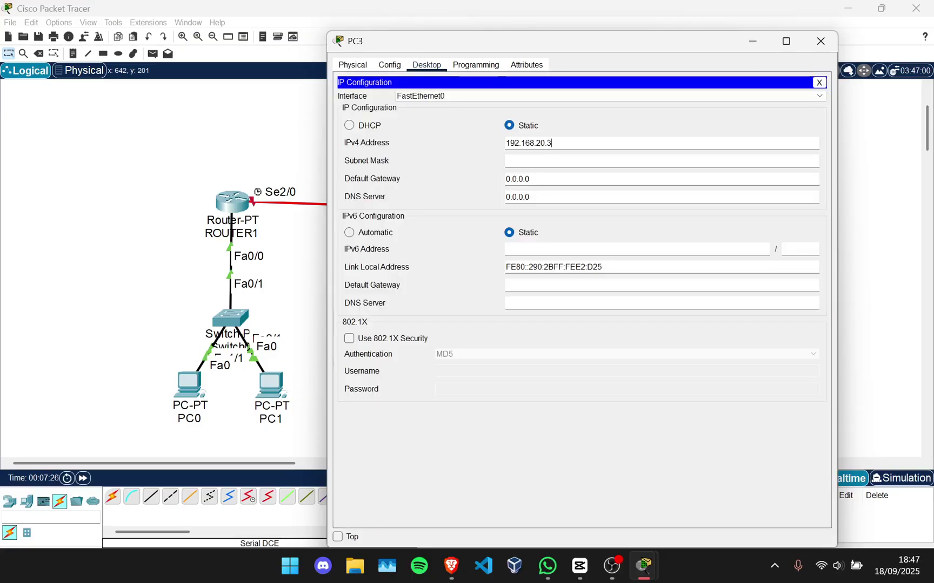
pyautogui.click(551, 161)
pyautogui.press('Tab')
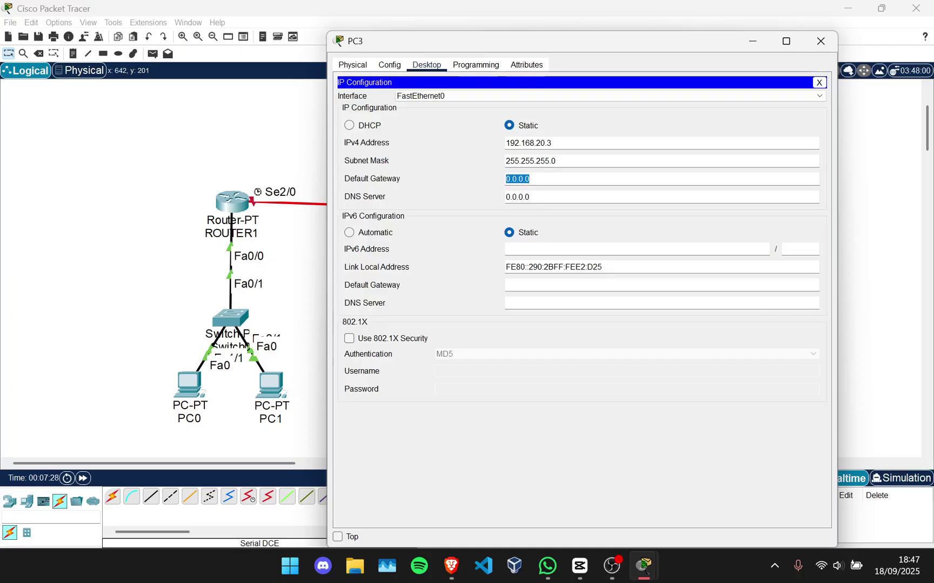
pyautogui.write('192.168.20.1')
pyautogui.click(299, 130)
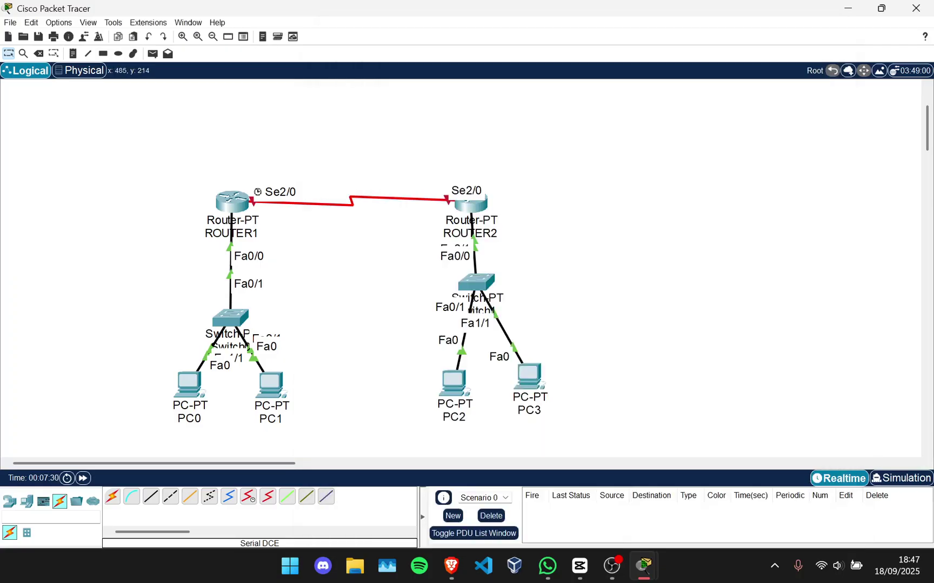
# Ping 192.168.20.3 from PC2's command prompt and minimize the PC2 window.
pyautogui.click(454, 381)
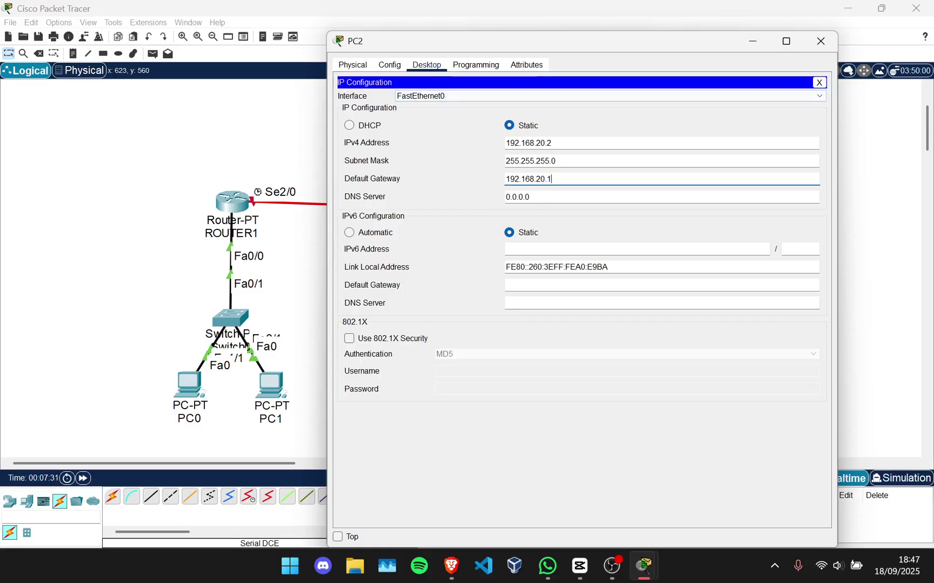
pyautogui.click(819, 82)
pyautogui.click(679, 105)
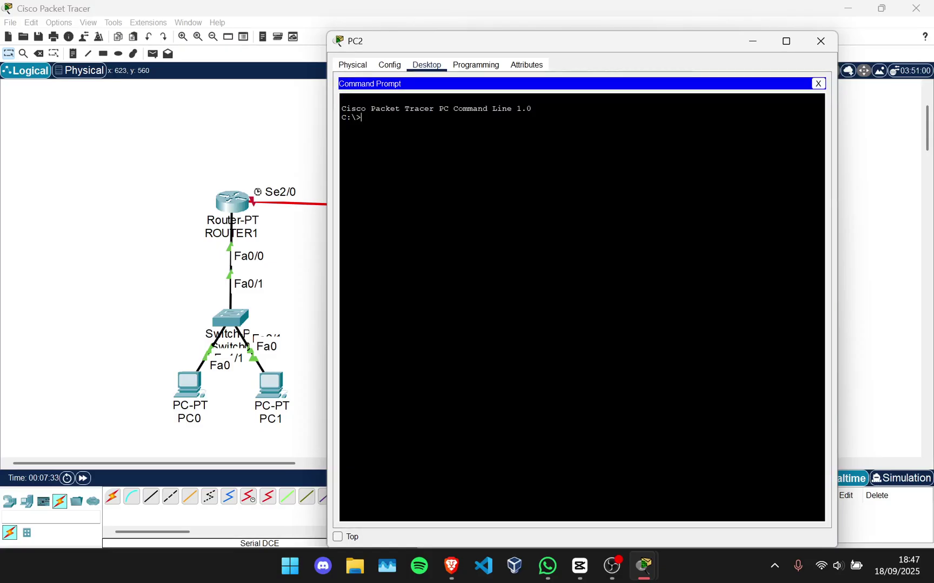
pyautogui.write('ping 192.168.20.3')
pyautogui.press('Return')
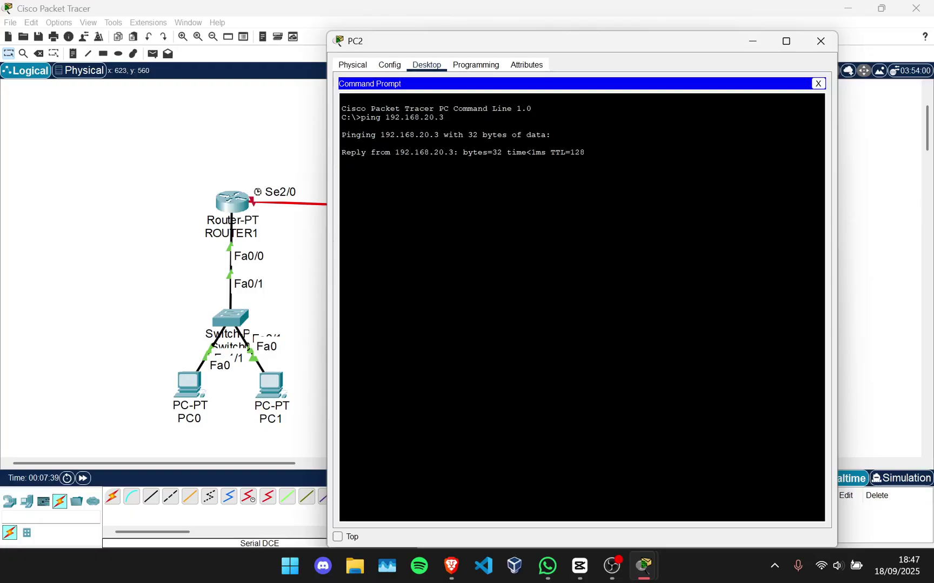
pyautogui.click(752, 42)
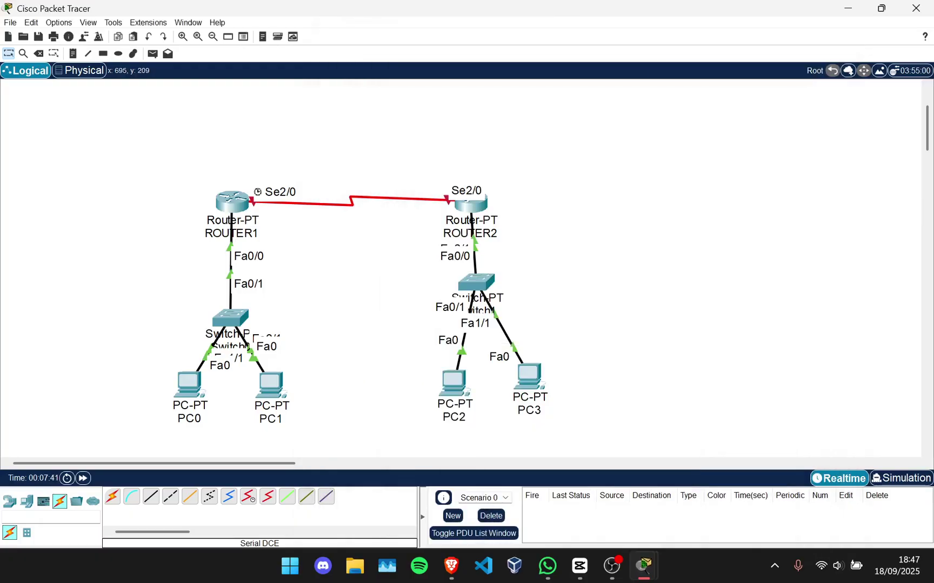
# Reopen PC2's command prompt, ping ROUTER1's LAN address 192.168.10.1 and stop the ping early.
pyautogui.click(453, 384)
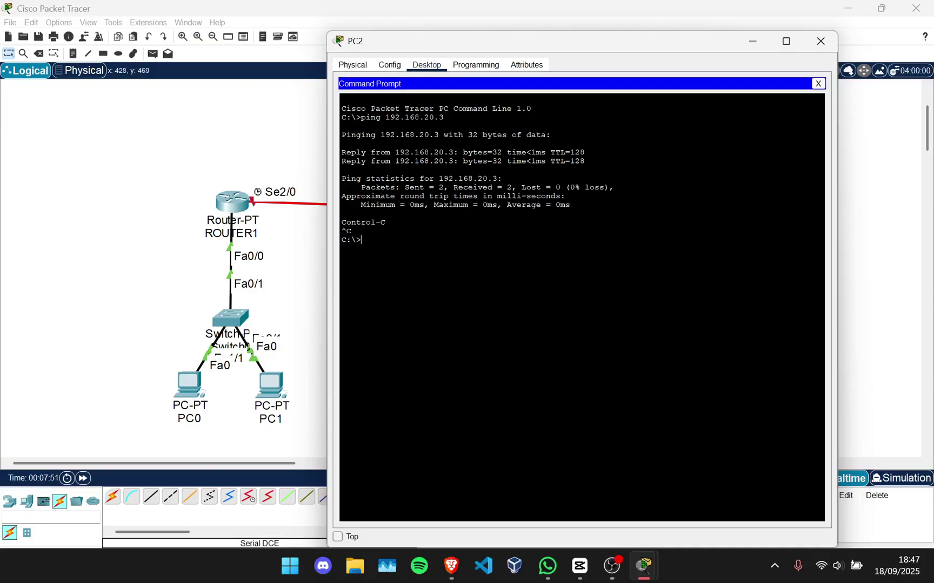
pyautogui.write('g 1921.168.10.1')
pyautogui.press('Return')
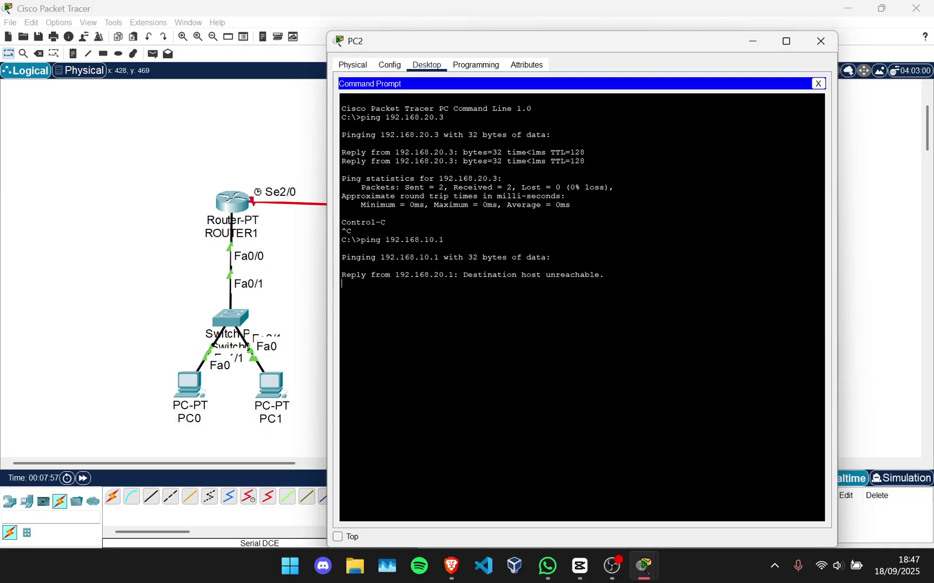
pyautogui.hotkey('ctrl', 'c')
# Ping PC0 at 192.168.10.2 from PC2's command prompt and stop the ping early.
pyautogui.press('Up')
pyautogui.press('BackSpace')
pyautogui.write('2')
pyautogui.press('Return')
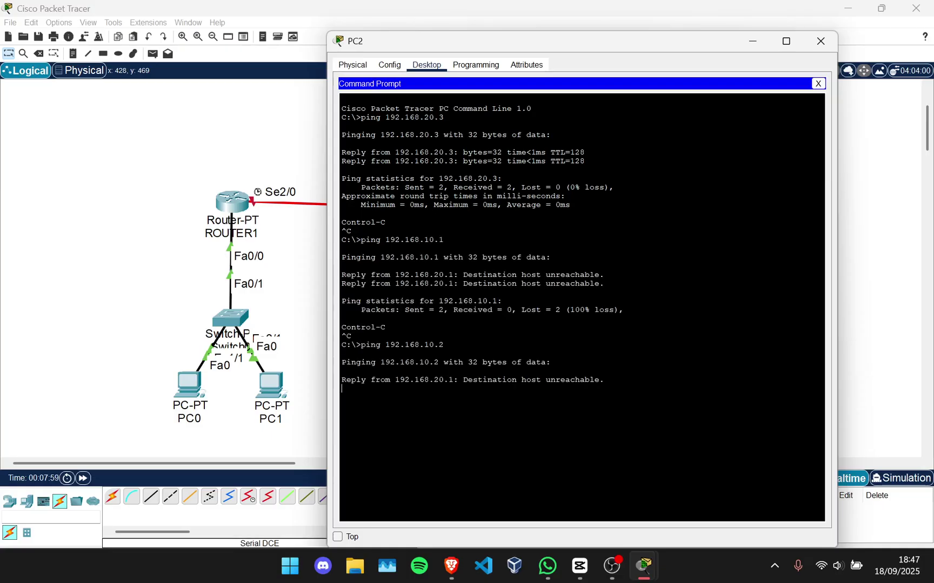
pyautogui.hotkey('ctrl', 'c')
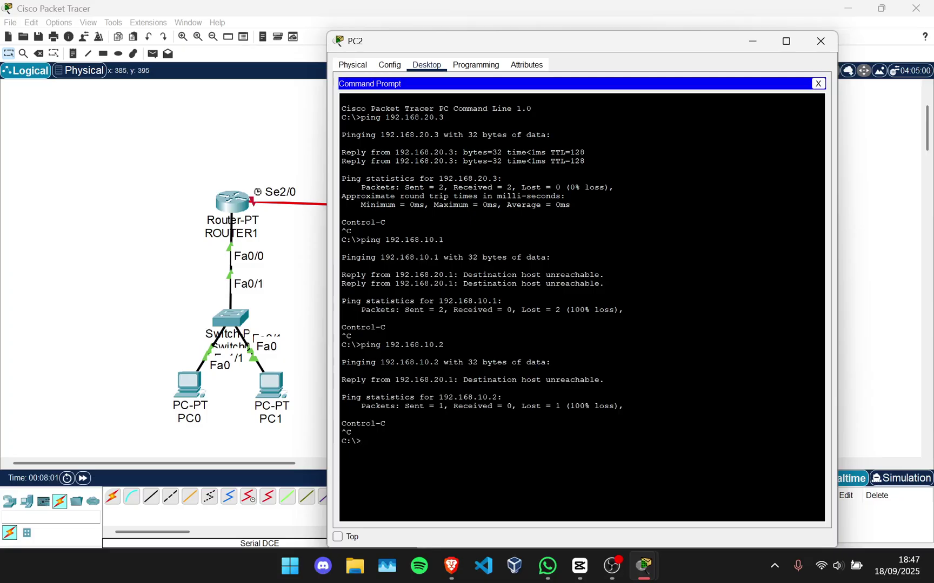
# In ROUTER1's CLI, leave the FastEthernet0/0 configuration and enter interface configuration for serial link se2/0.
pyautogui.click(243, 243)
pyautogui.click(233, 202)
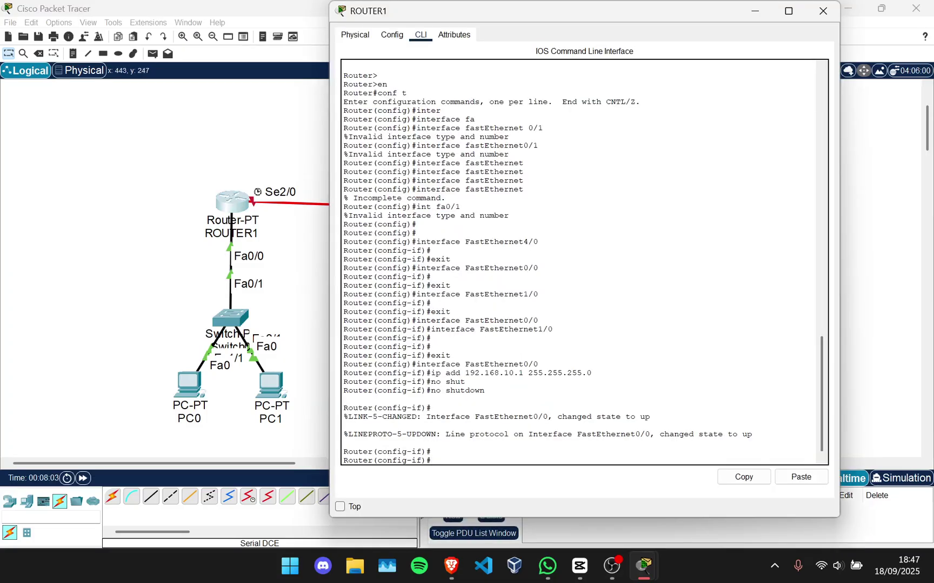
pyautogui.write('ex')
pyautogui.press('Return')
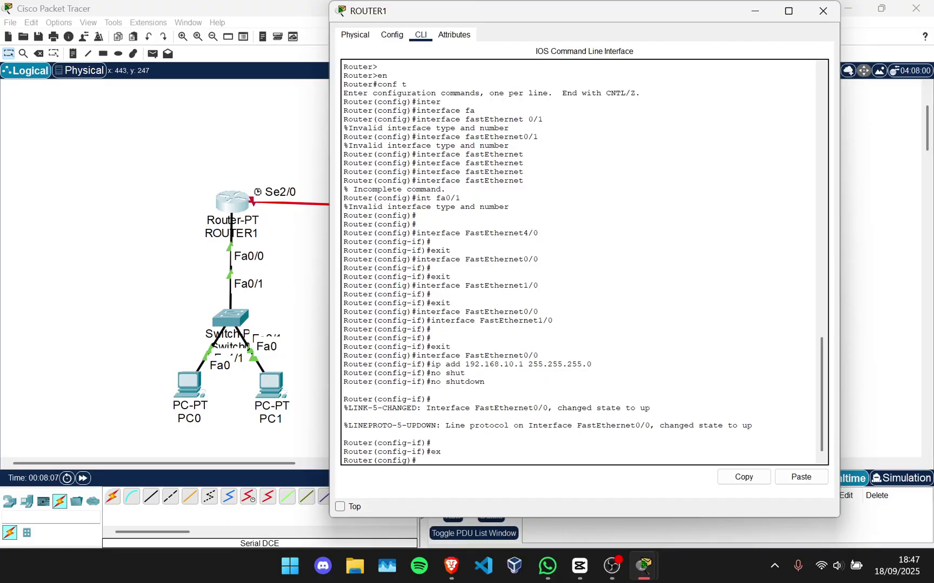
pyautogui.write('int se2/0')
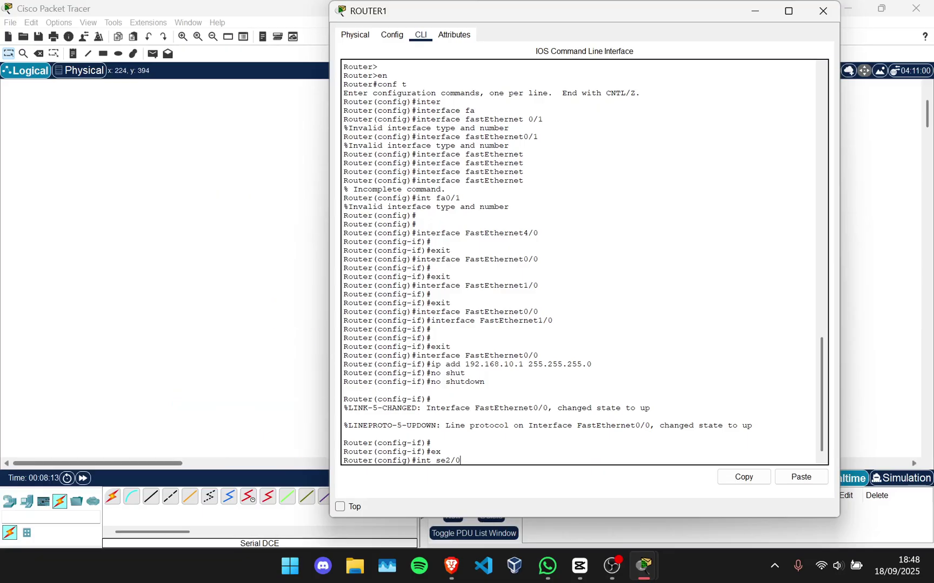
pyautogui.moveTo(157, 462); pyautogui.dragTo(197, 463)
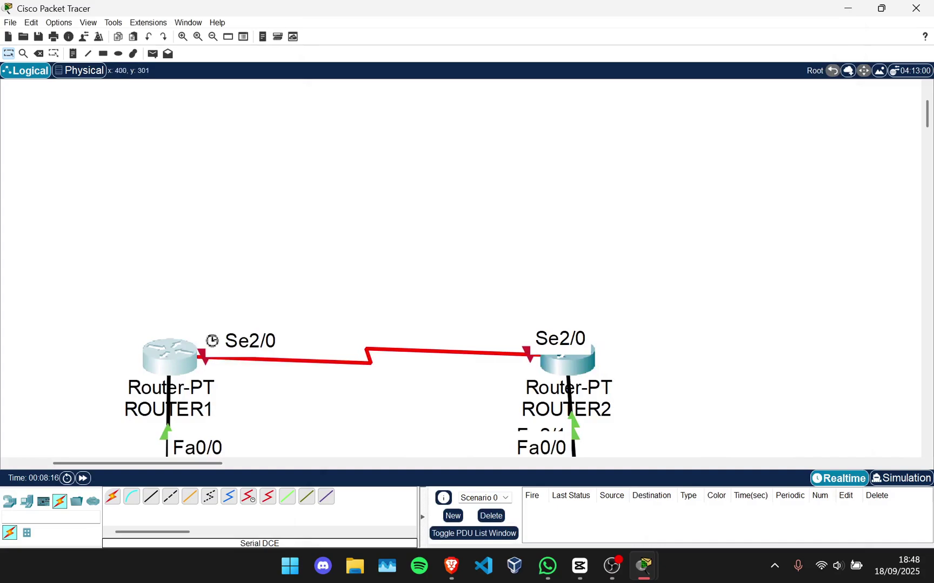
pyautogui.moveTo(643, 566)
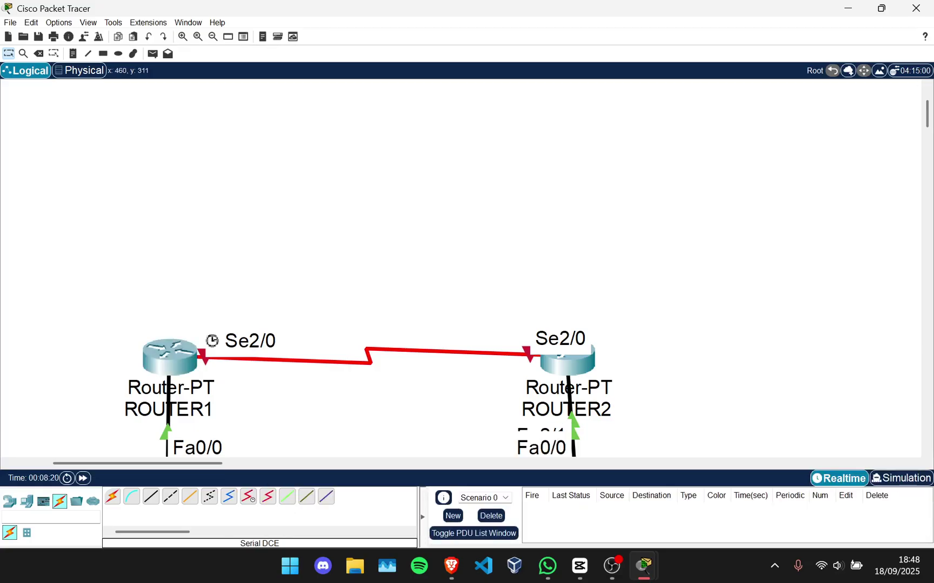
pyautogui.click(169, 356)
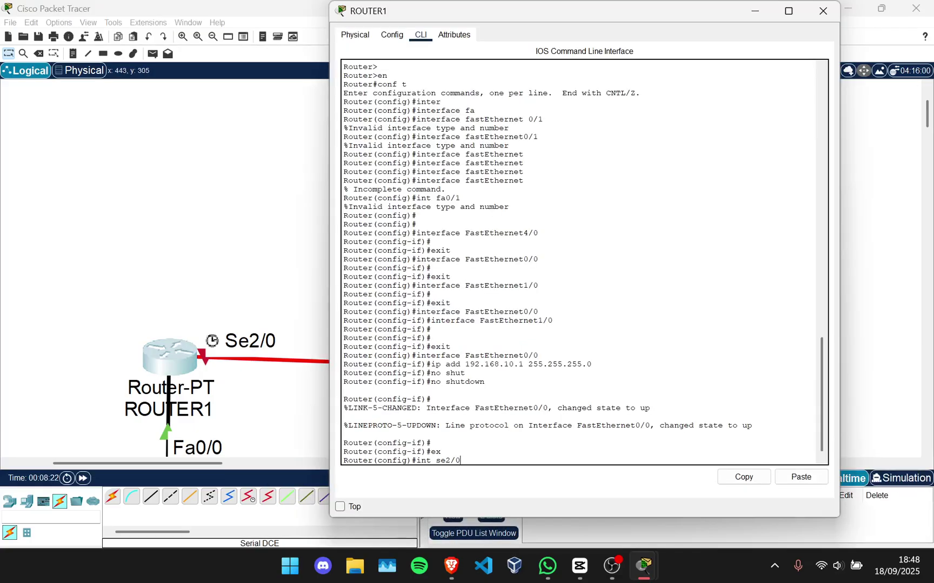
pyautogui.press('Return')
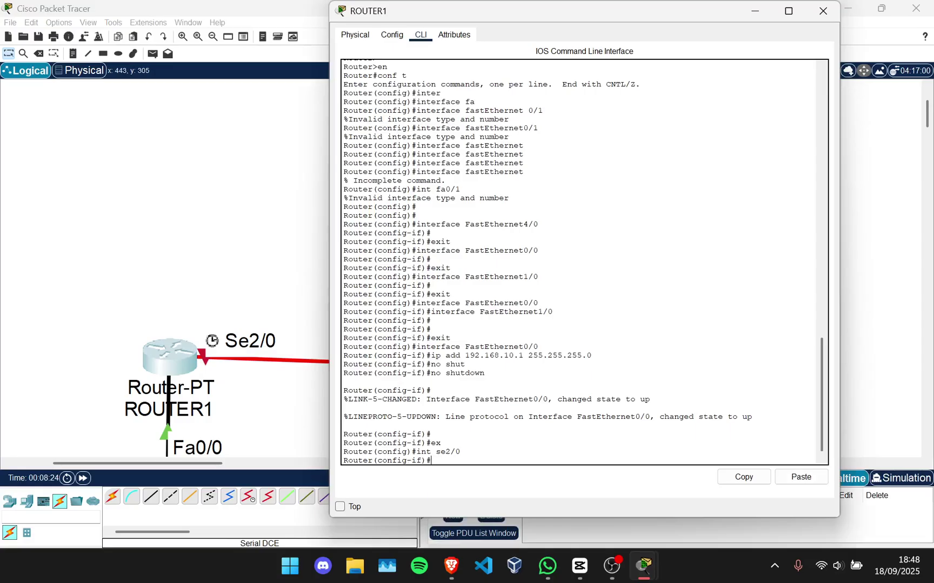
# Assign IP address 10.10.10.1 with mask 255.255.255.0 to ROUTER1's se2/0 interface and enable it with no sh.
pyautogui.write('ip add 10.10.10.1 255.255.255.0')
pyautogui.press('Return')
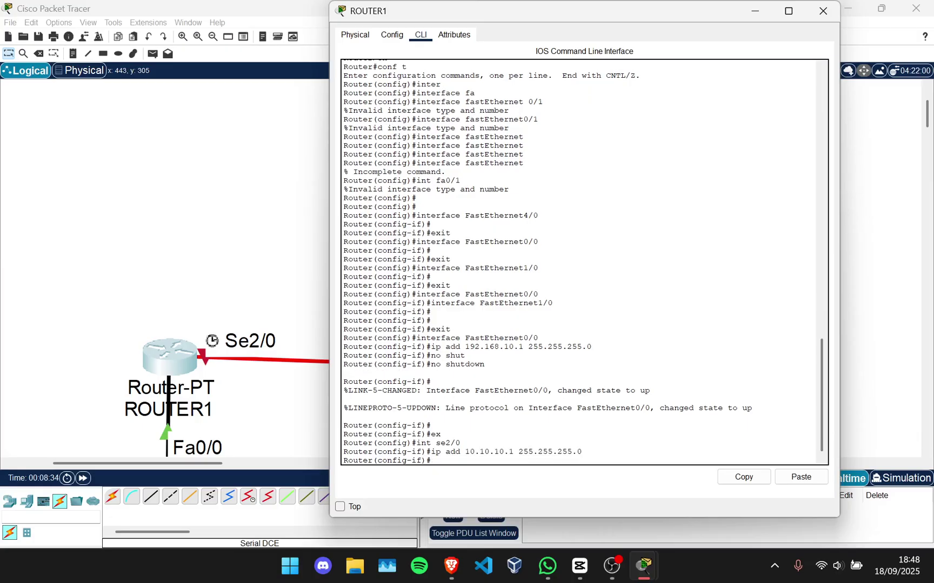
pyautogui.write('no sh')
pyautogui.press('Return')
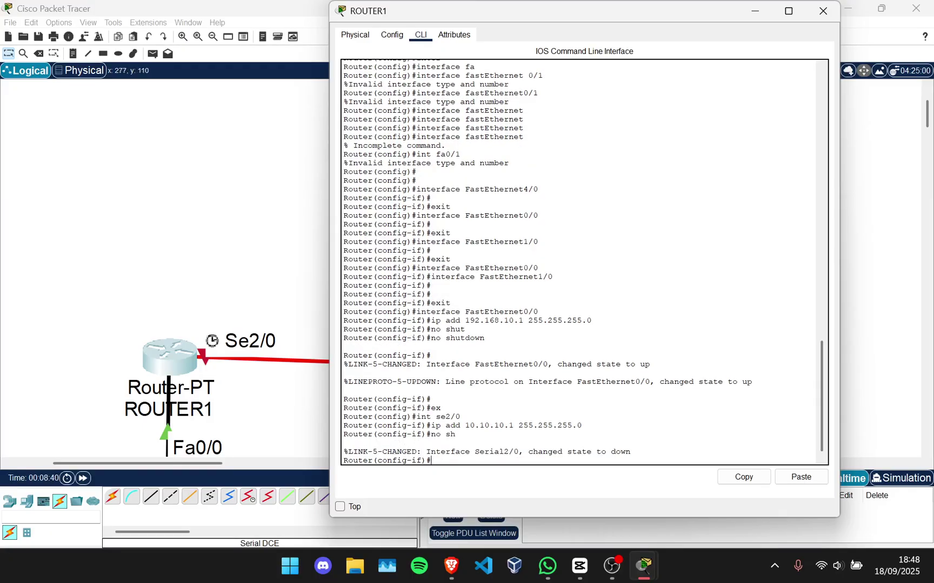
# Switch to ROUTER2's CLI, exit the FastEthernet0/0 configuration and enter interface configuration for se2/0.
pyautogui.click(169, 354)
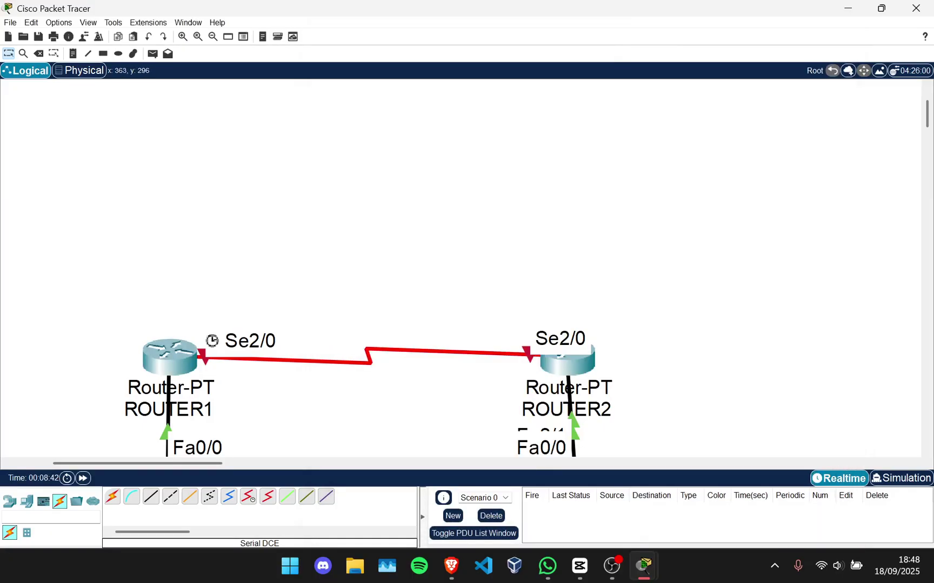
pyautogui.click(169, 351)
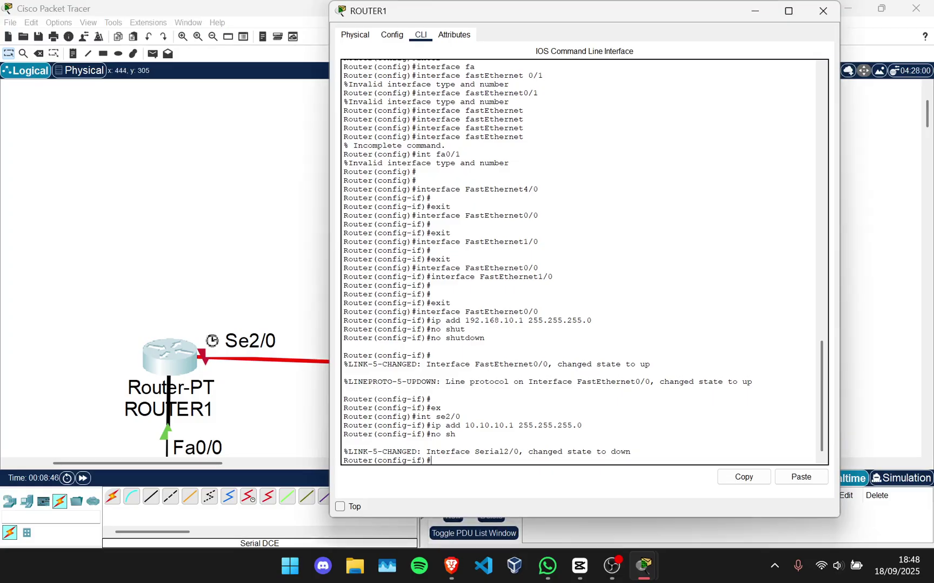
pyautogui.click(323, 319)
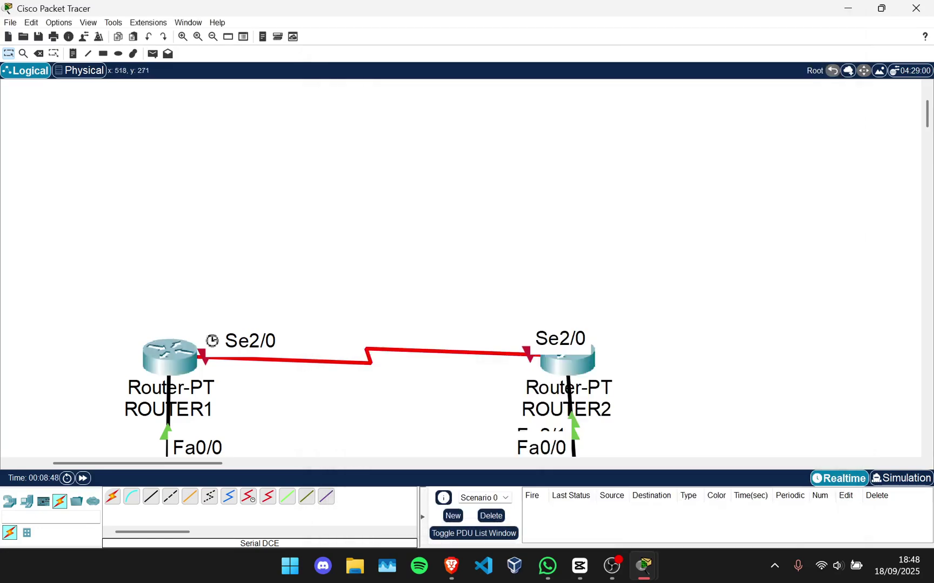
pyautogui.click(565, 354)
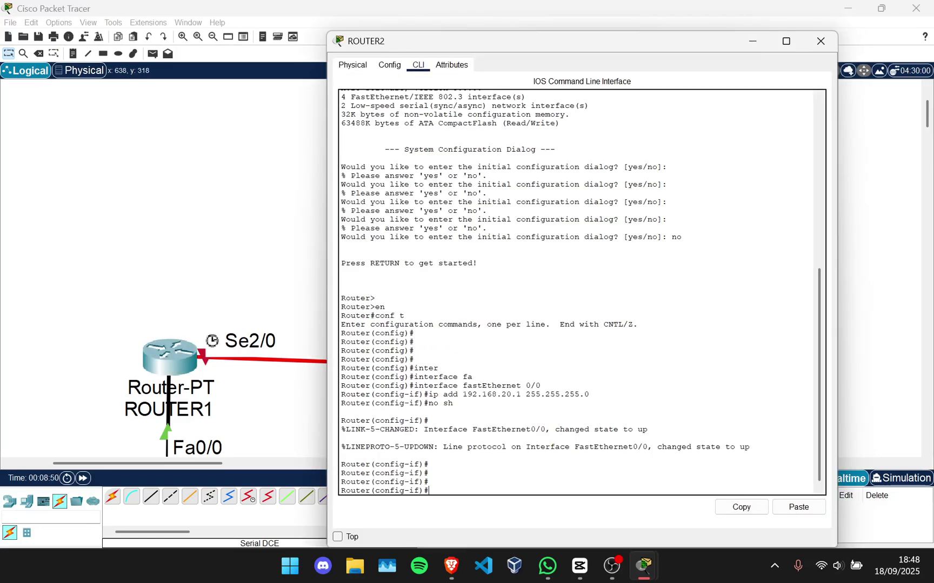
pyautogui.write('ex')
pyautogui.press('Return')
pyautogui.press('Return')
pyautogui.press('Return')
pyautogui.write('int')
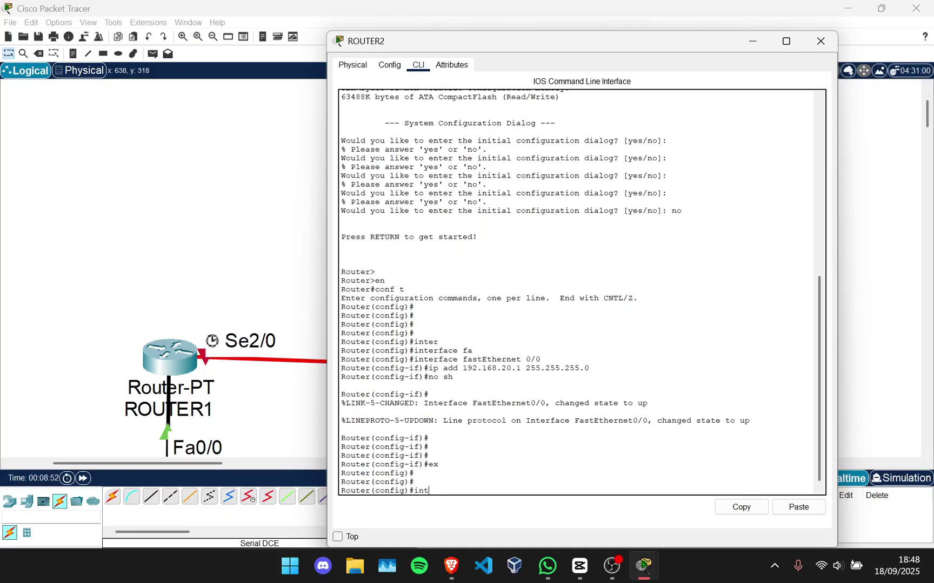
pyautogui.write(' se2/0-')
pyautogui.press('Return')
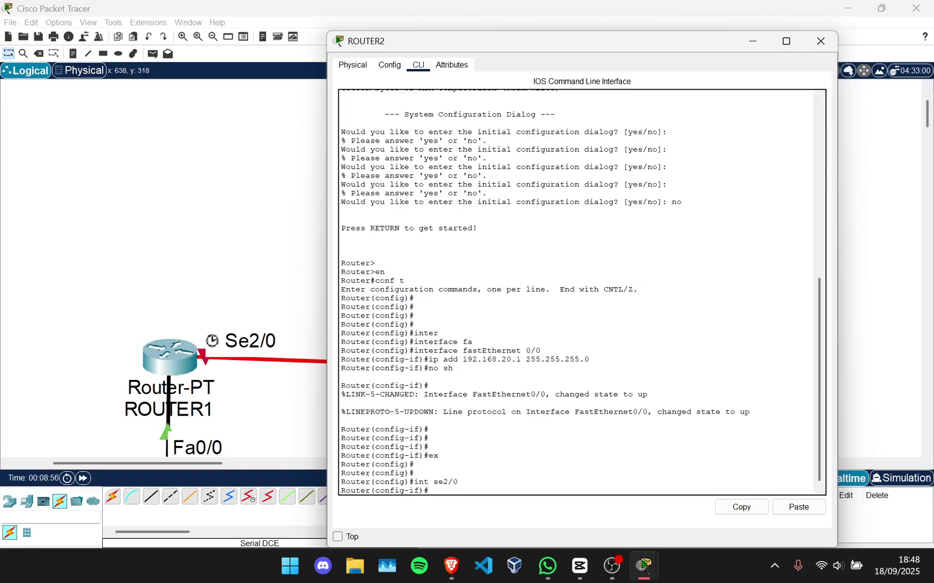
# Assign IP address 10.10.10.2 with mask 255.255.255.0 to ROUTER2's se2/0 interface and enable it with no sh.
pyautogui.write('ip add 10.10.10.2 2')
pyautogui.write('55.255.255.0')
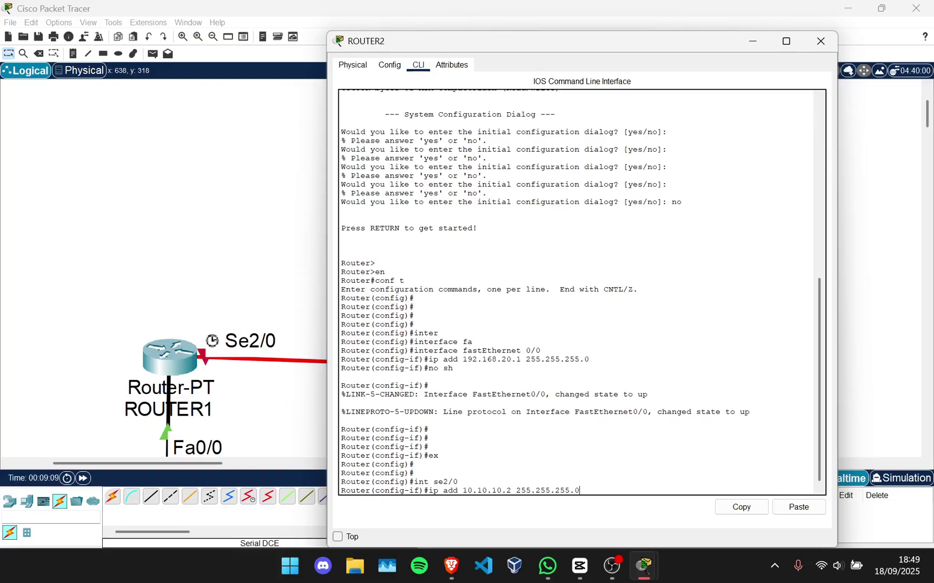
pyautogui.press('Return')
pyautogui.write('no sh')
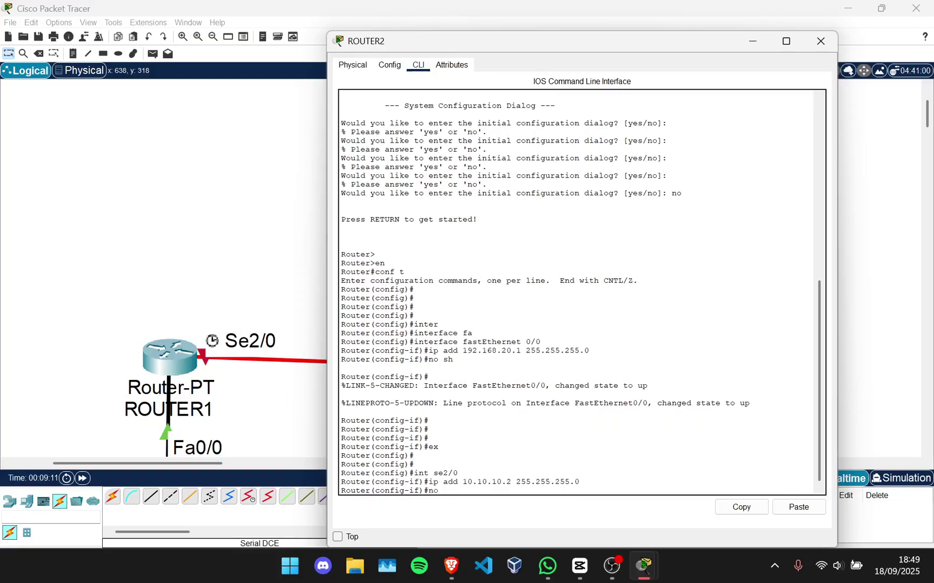
pyautogui.press('Return')
pyautogui.press('Return')
pyautogui.press('Return')
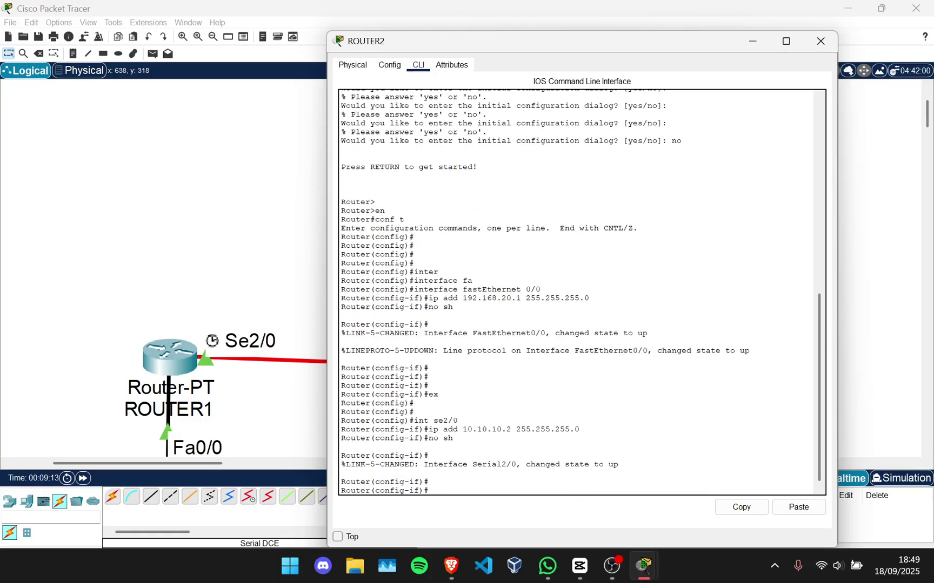
# Minimize ROUTER2's window, repeat the ping to 192.168.10.2 from PC2's command prompt and stop it early.
pyautogui.moveTo(485, 41); pyautogui.dragTo(467, 51)
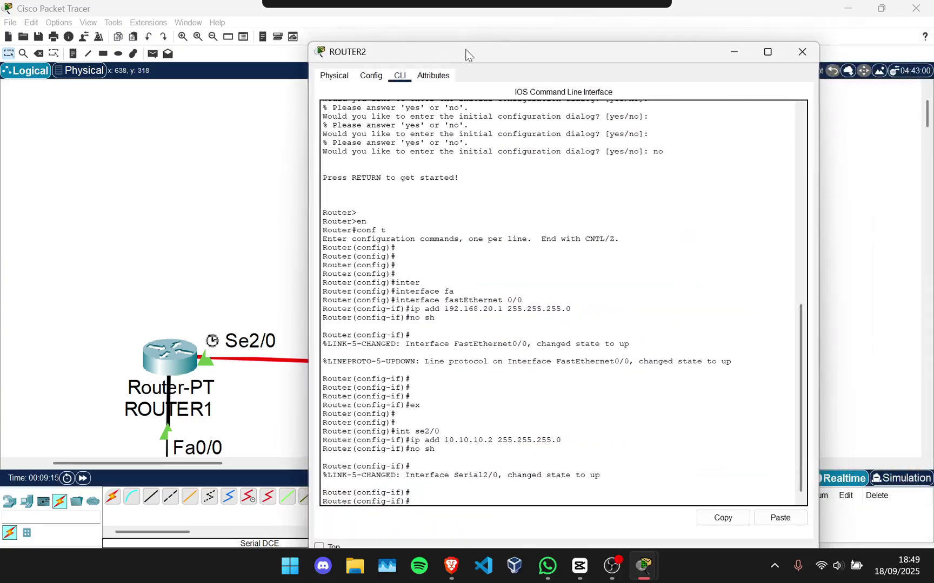
pyautogui.scroll(-1, 154, 268)
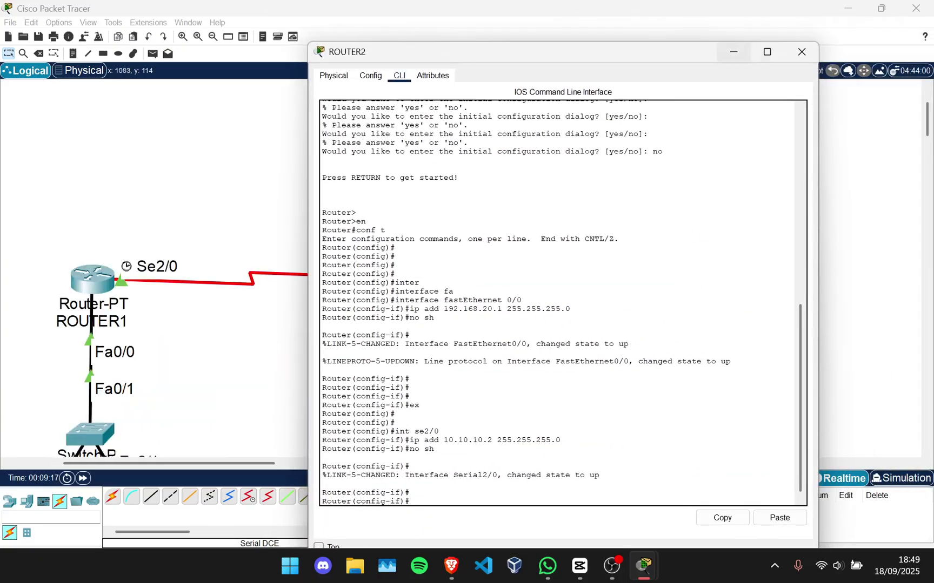
pyautogui.click(733, 52)
pyautogui.scroll(-1, 229, 269)
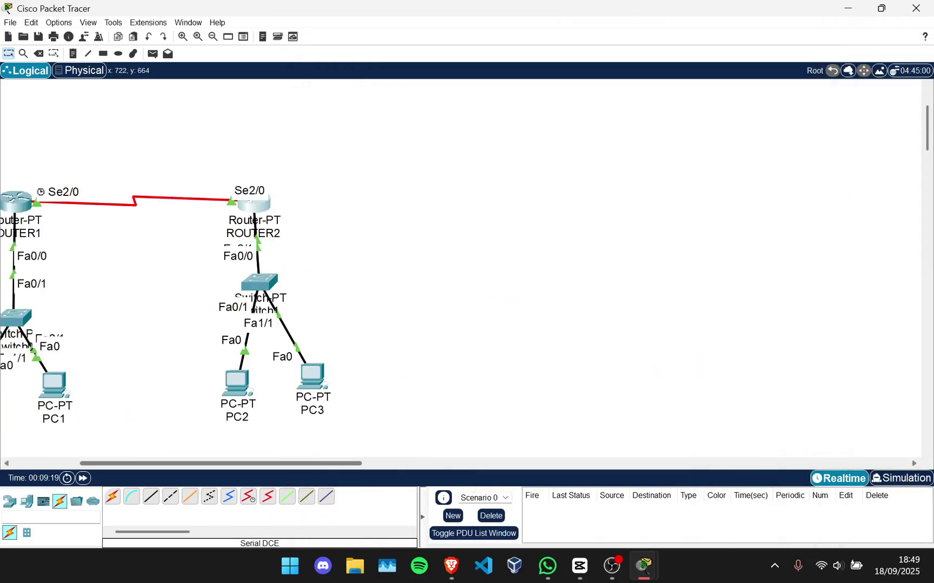
pyautogui.moveTo(326, 463); pyautogui.dragTo(254, 463)
pyautogui.click(453, 384)
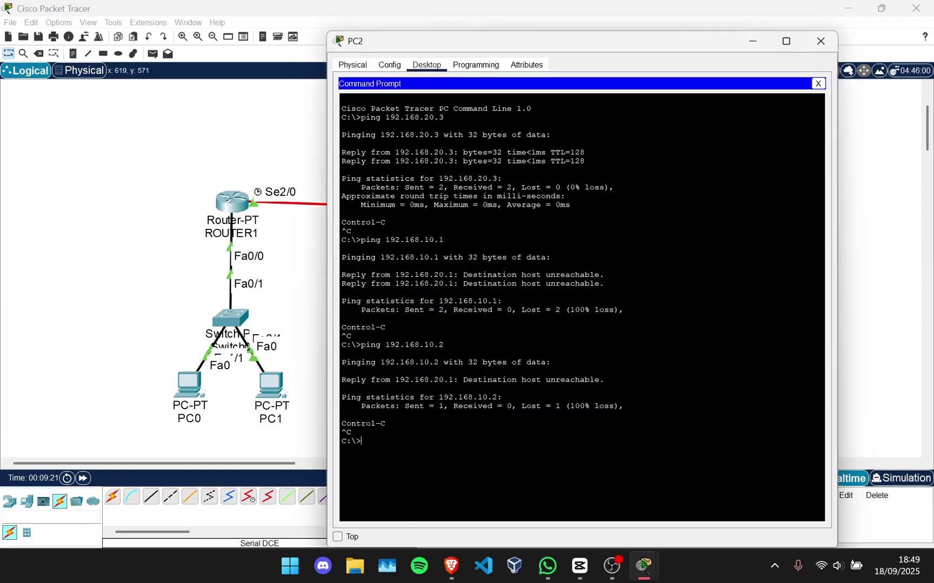
pyautogui.press('Up')
pyautogui.press('Return')
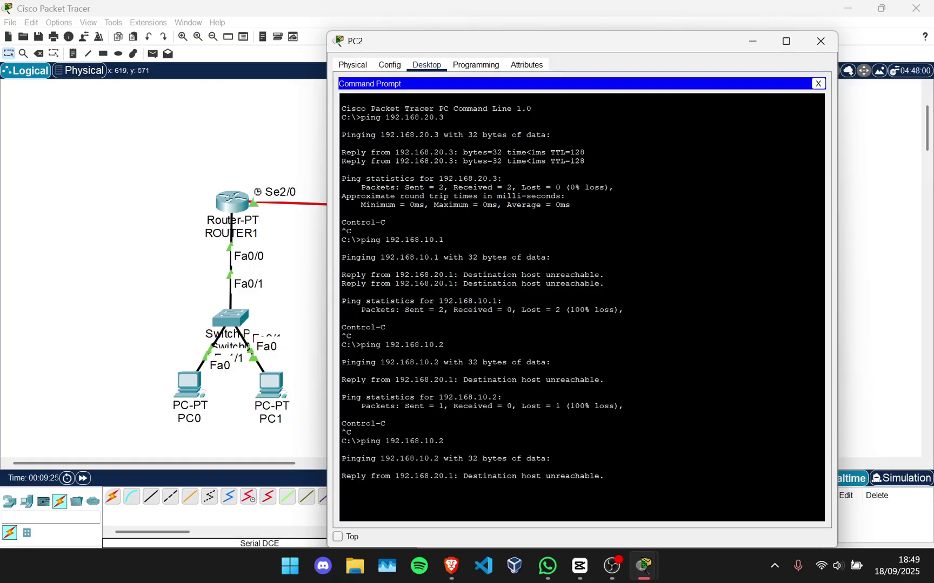
pyautogui.hotkey('ctrl', 'c')
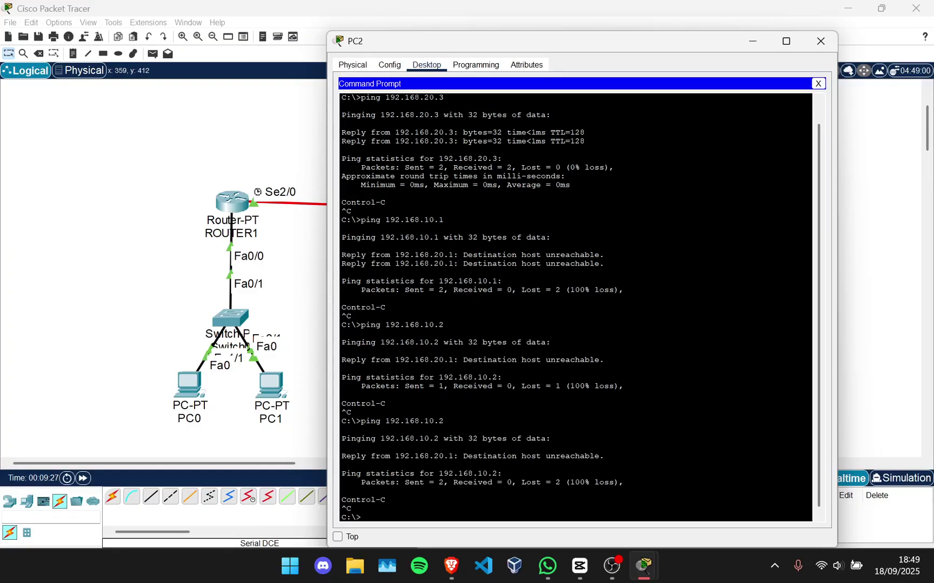
# Open ROUTER1's static routing configuration and move its window aside so both routers and the network labels can be seen.
pyautogui.click(195, 180)
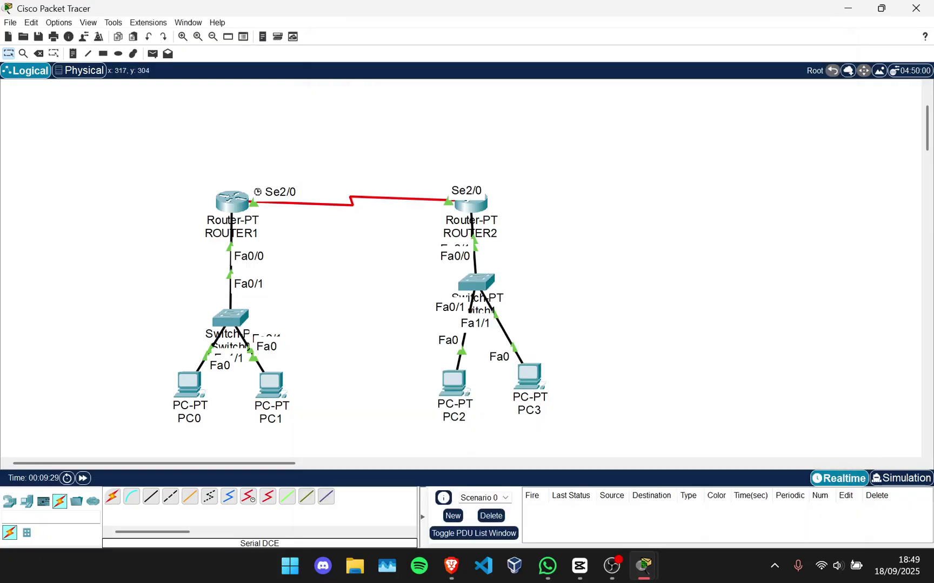
pyautogui.click(232, 201)
pyautogui.click(392, 35)
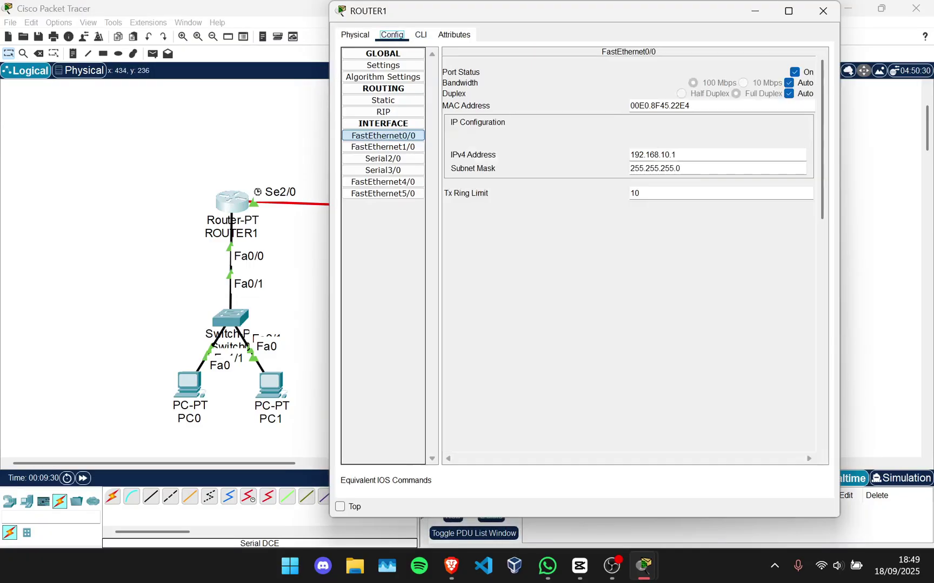
pyautogui.click(383, 100)
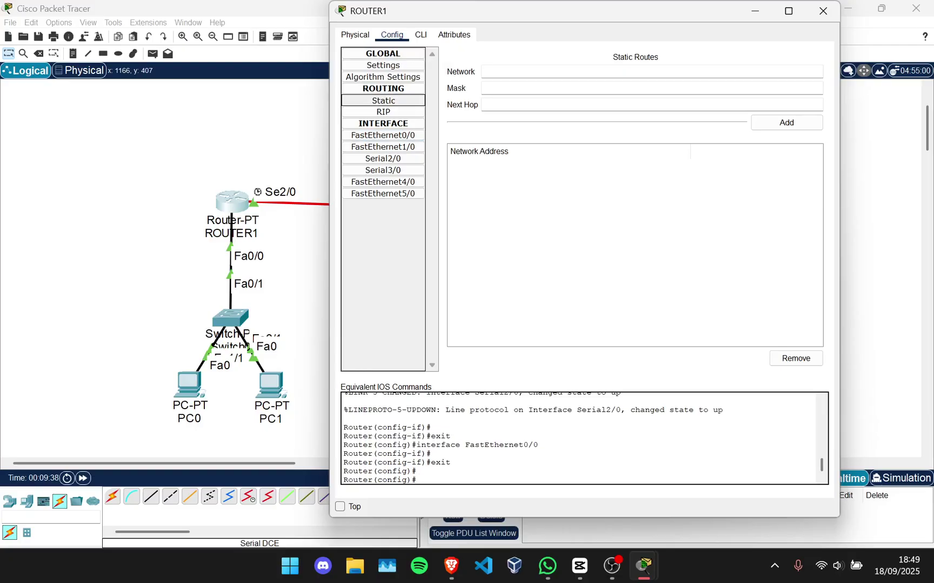
pyautogui.press('Tab')
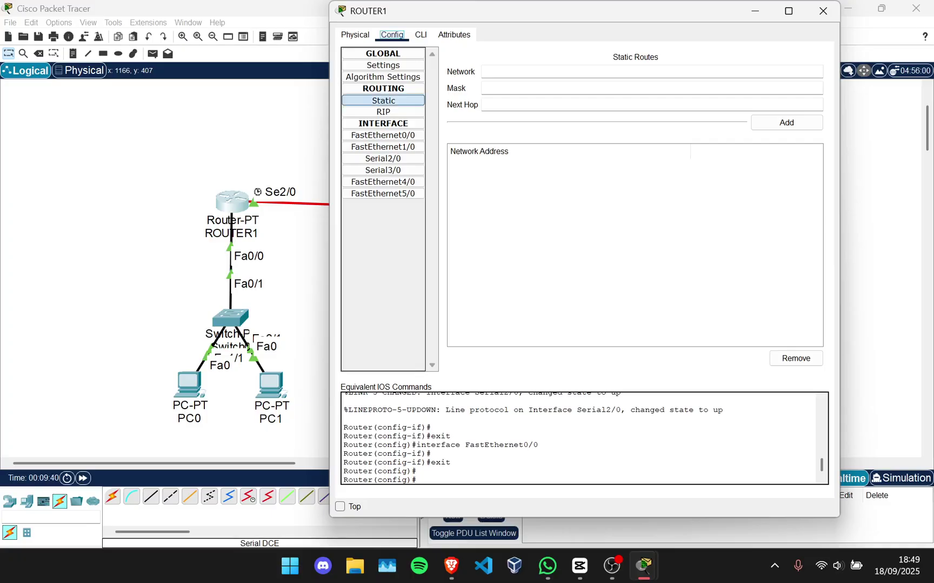
pyautogui.moveTo(520, 12); pyautogui.dragTo(806, 148)
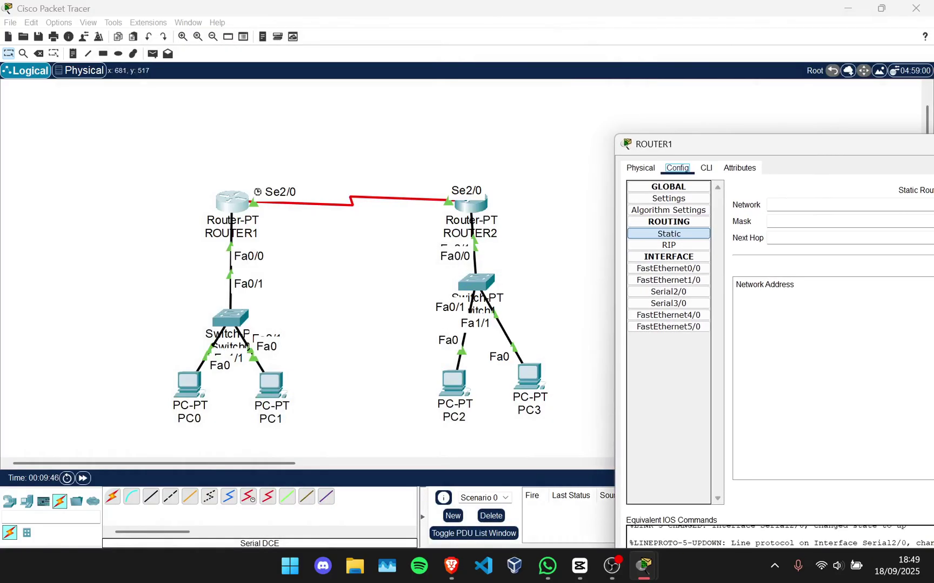
pyautogui.scroll(-3, 360, 267)
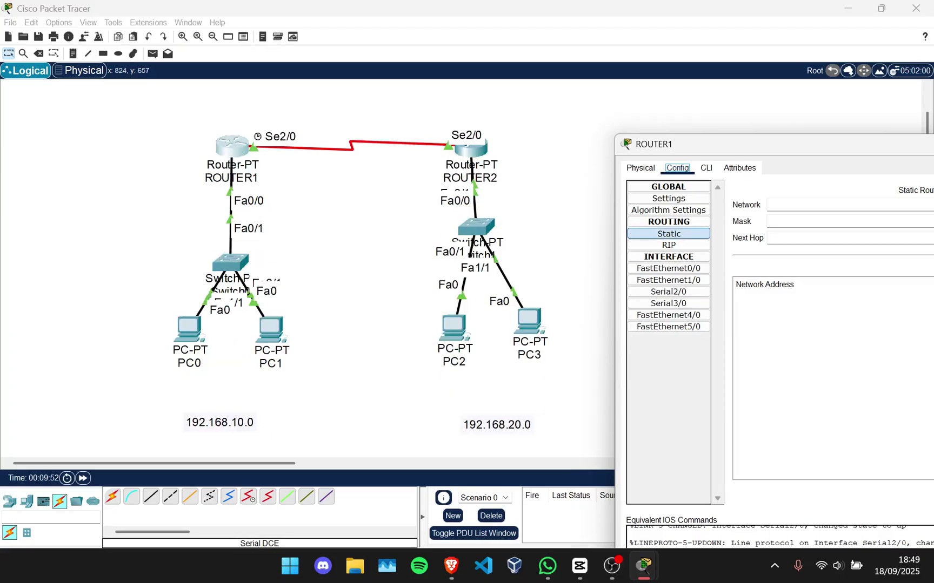
pyautogui.moveTo(754, 151); pyautogui.dragTo(710, 130)
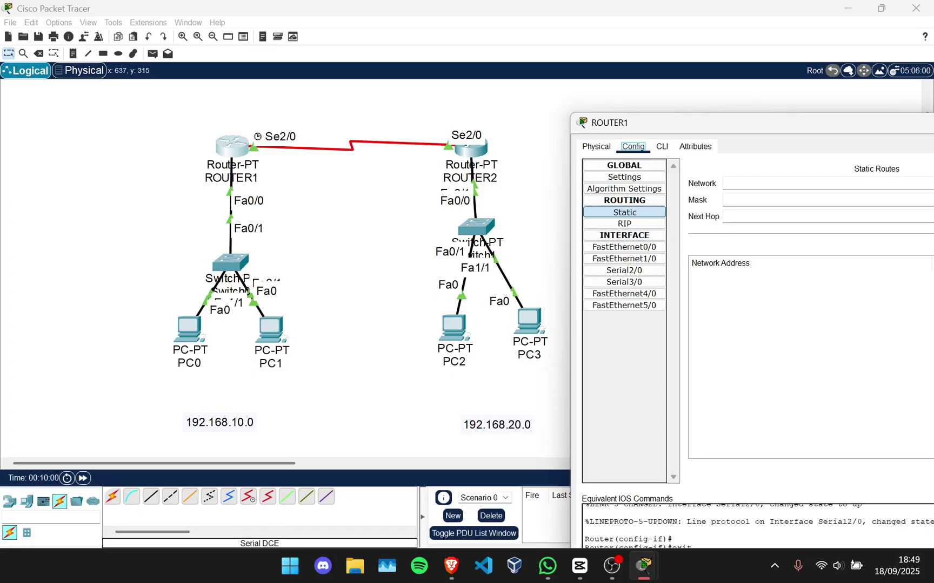
# Check the IPv4 address of ROUTER2's Serial2/0 interface in its configuration and return to ROUTER1's static routes.
pyautogui.click(468, 146)
pyautogui.click(470, 147)
pyautogui.click(371, 65)
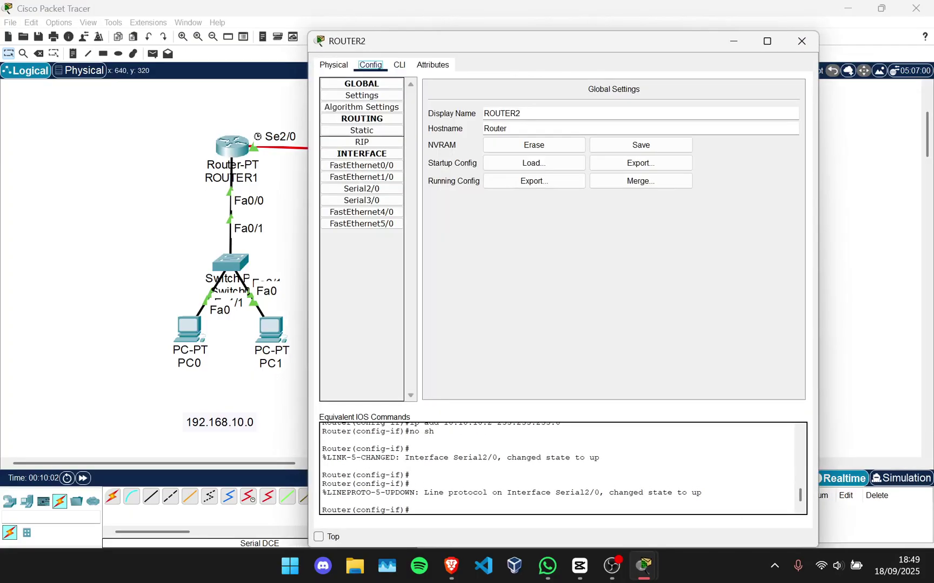
pyautogui.click(362, 189)
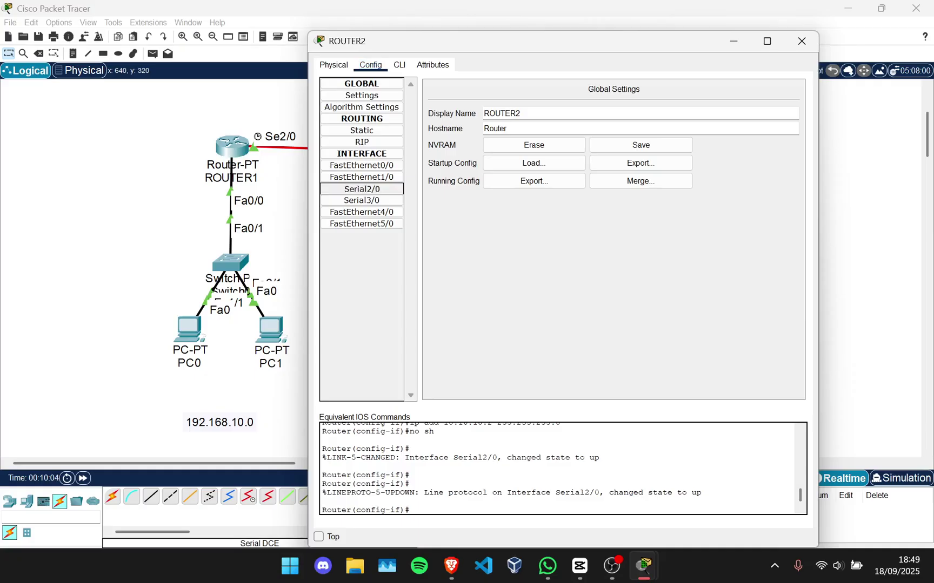
pyautogui.moveTo(653, 151); pyautogui.dragTo(615, 150)
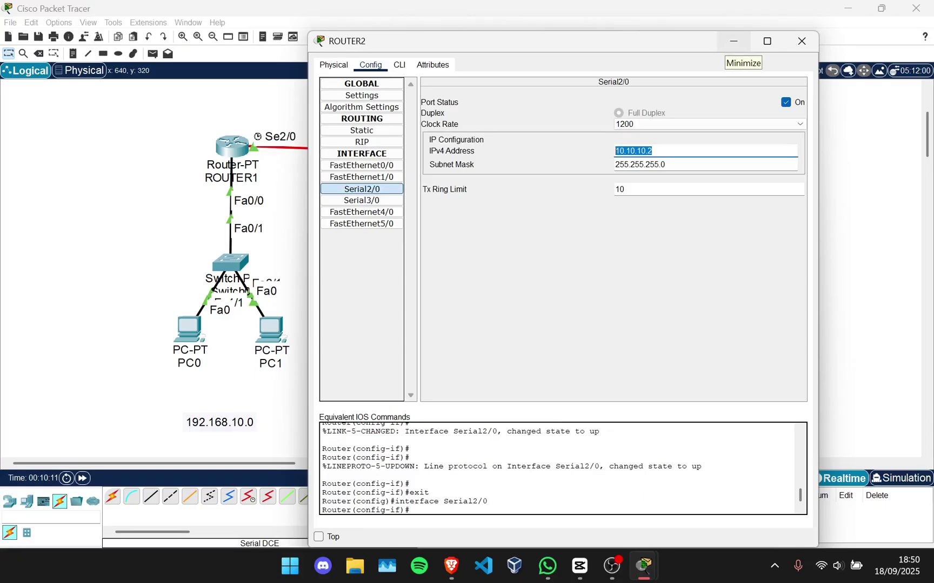
pyautogui.click(733, 41)
pyautogui.click(231, 146)
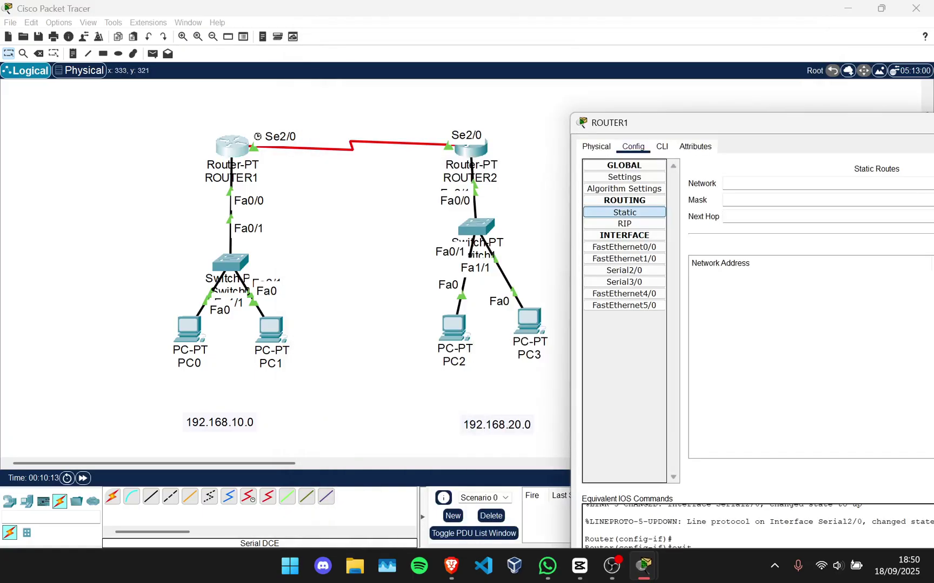
# Add a static route on ROUTER1 from its CLI to 192.168.20.0 with mask 255.255.255.0 via 10.10.10.0, and close its window.
pyautogui.moveTo(683, 127); pyautogui.dragTo(413, 63)
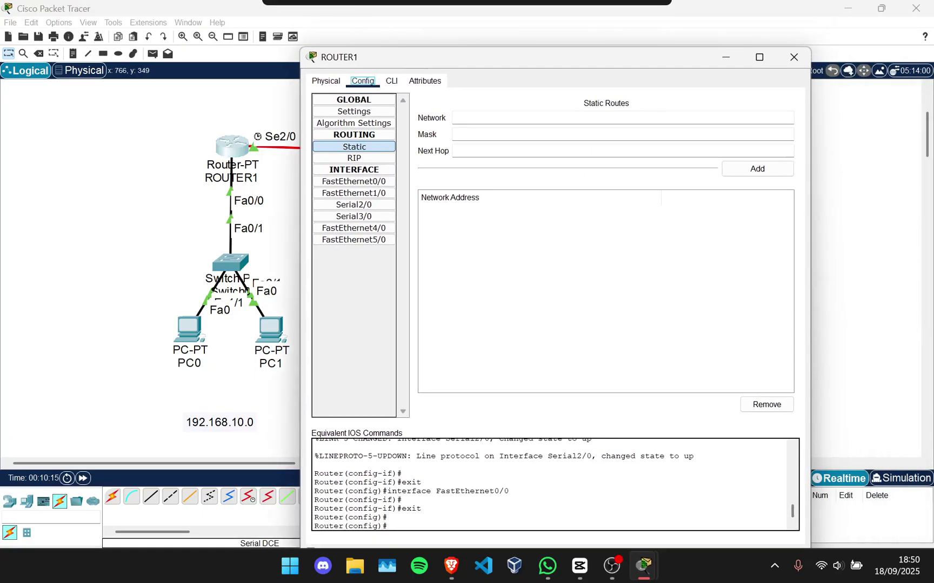
pyautogui.click(391, 81)
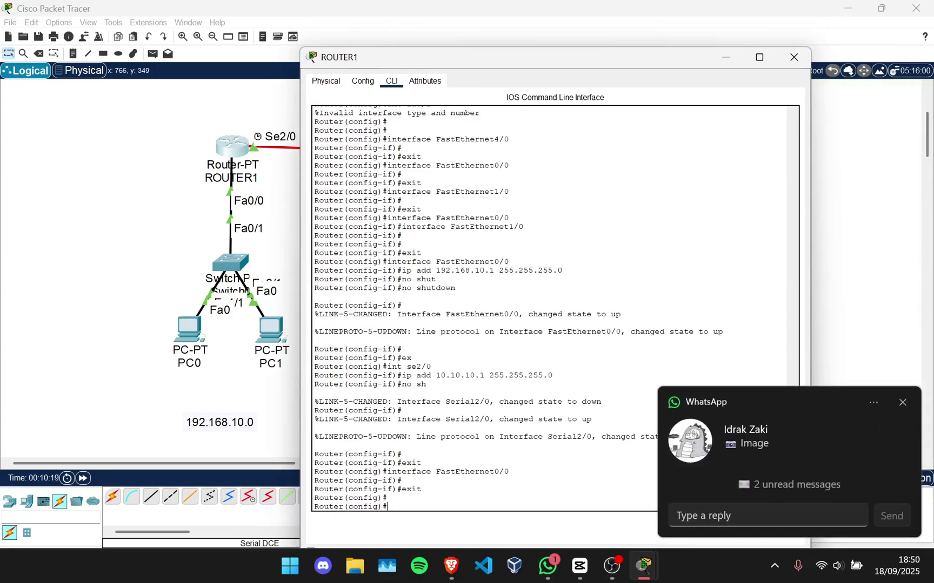
pyautogui.write('ip route ')
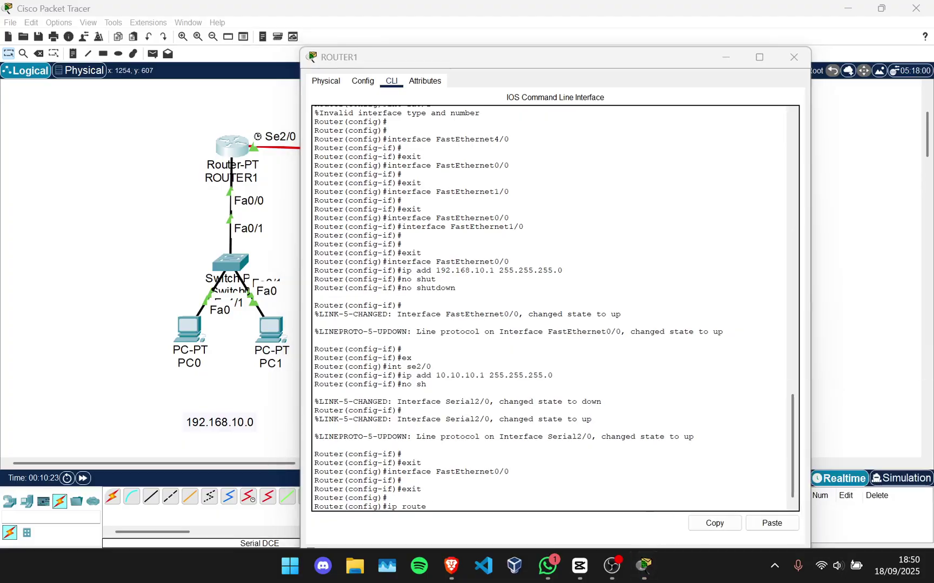
pyautogui.write('192')
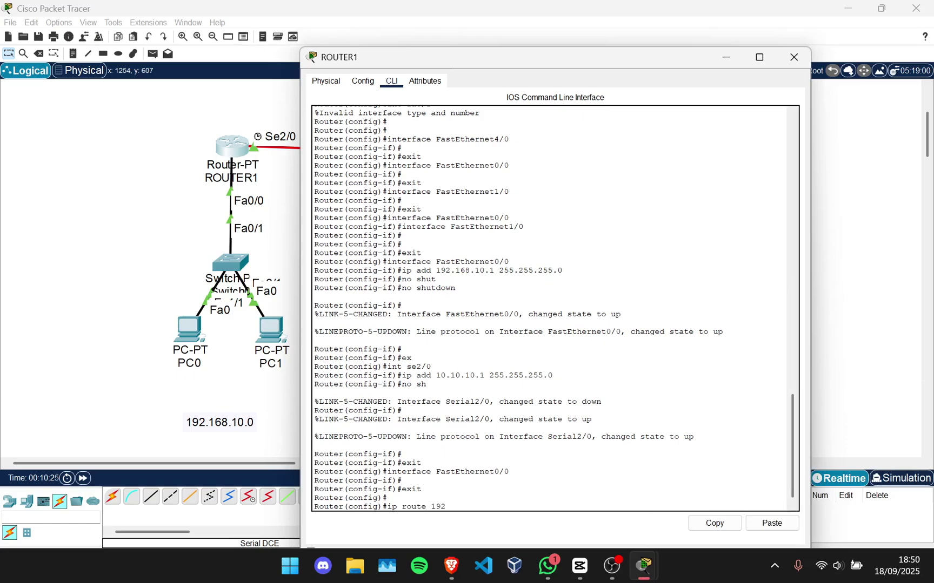
pyautogui.write('.168.20.0 255.255.255.0 ')
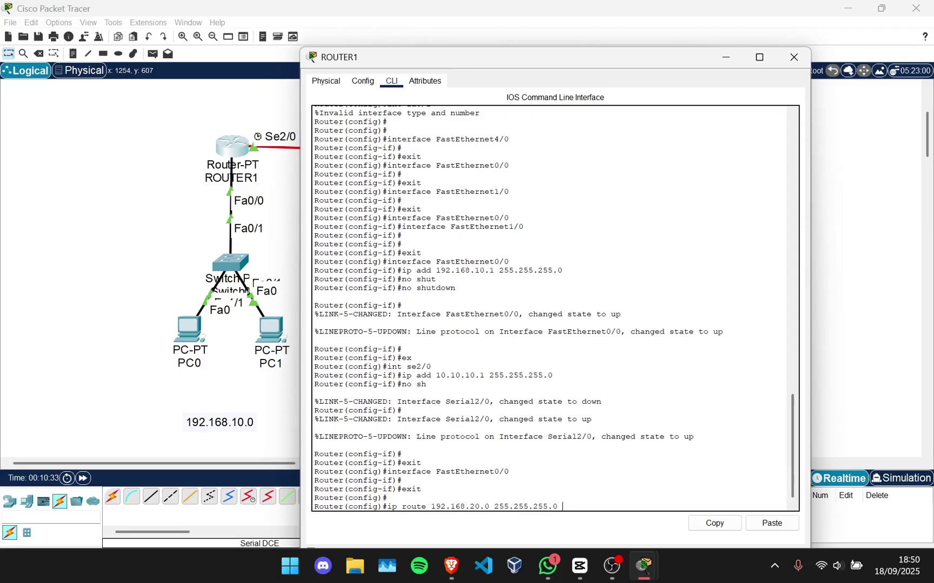
pyautogui.write('10.10.10.0')
pyautogui.press('Return')
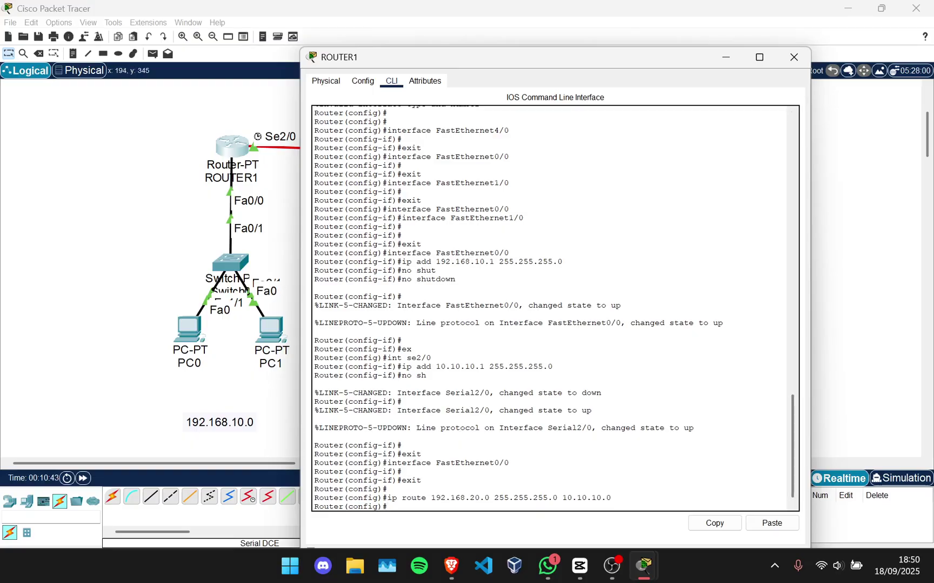
pyautogui.click(793, 56)
# Open ROUTER2's command line and exit the Serial2/0 interface mode to global configuration.
pyautogui.click(463, 147)
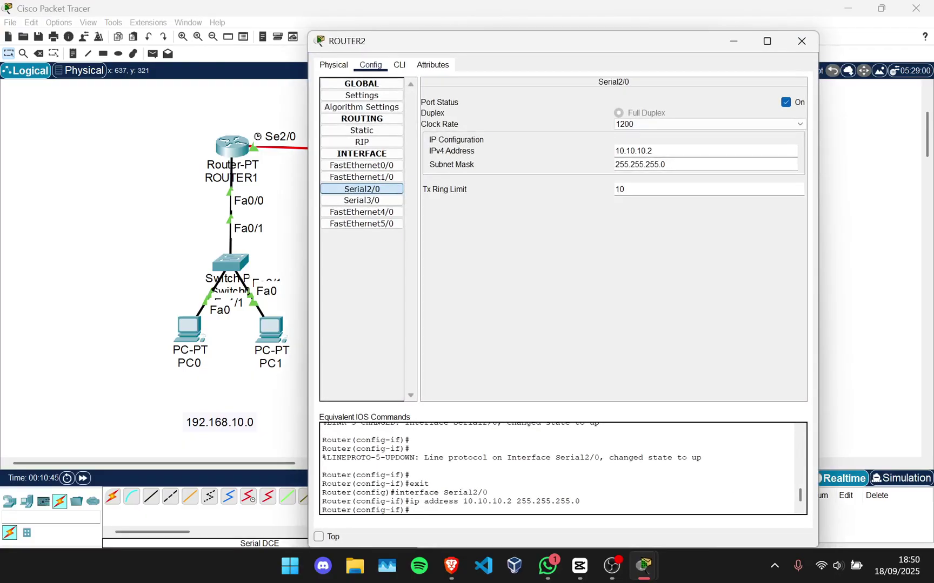
pyautogui.click(399, 65)
pyautogui.press('Return')
pyautogui.press('Return')
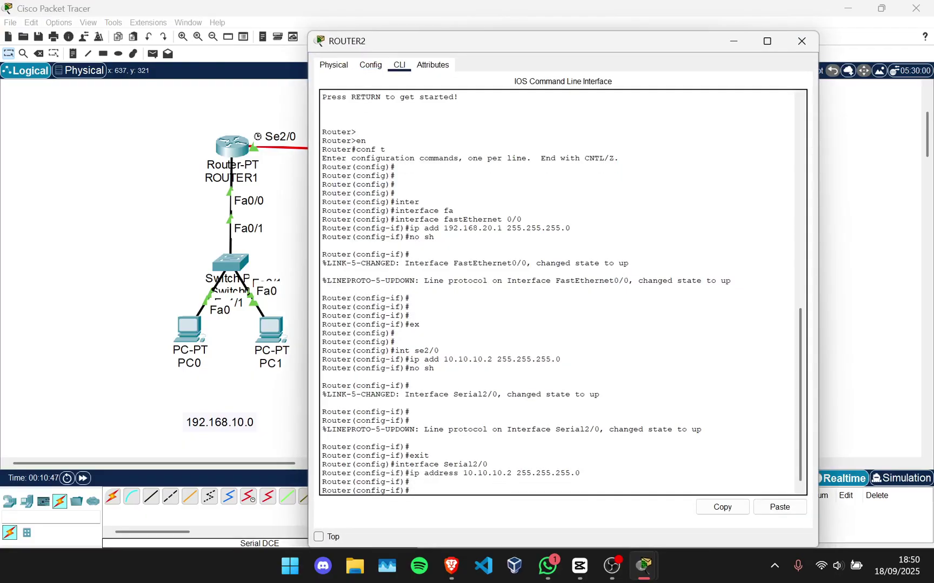
pyautogui.write('ex')
pyautogui.press('Return')
pyautogui.press('Return')
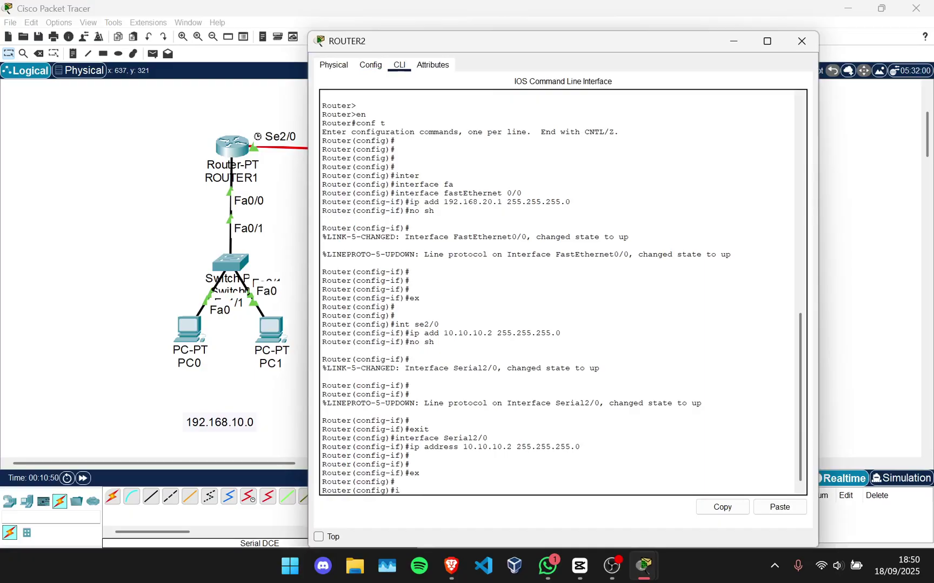
# Enter a static route on ROUTER2 to 192.168.10.0 with mask 255.255.255.0 via 10.10.10.0, and close its window.
pyautogui.write('ip route 192.168')
pyautogui.write('.10.0 255.255.255.0 10.10.10.0')
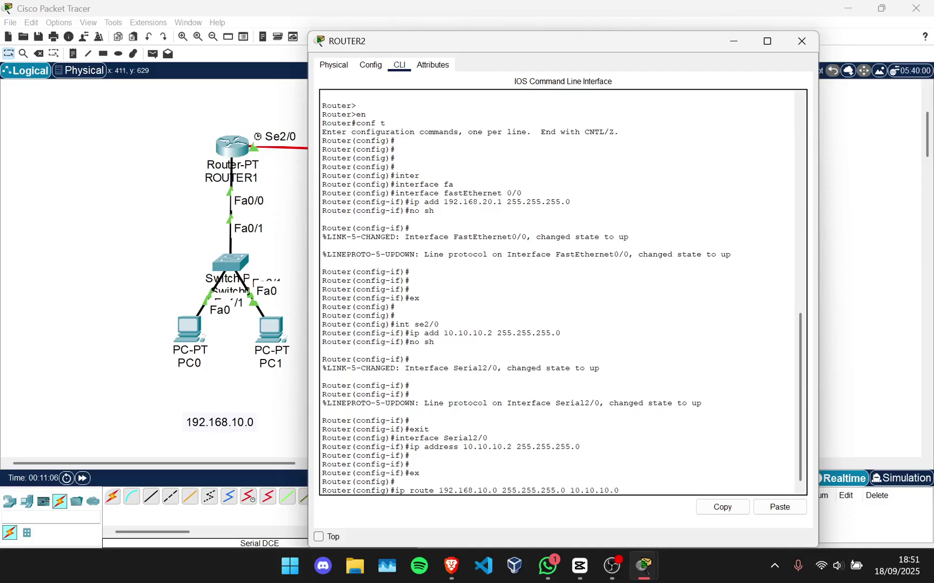
pyautogui.scroll(2, 557, 292)
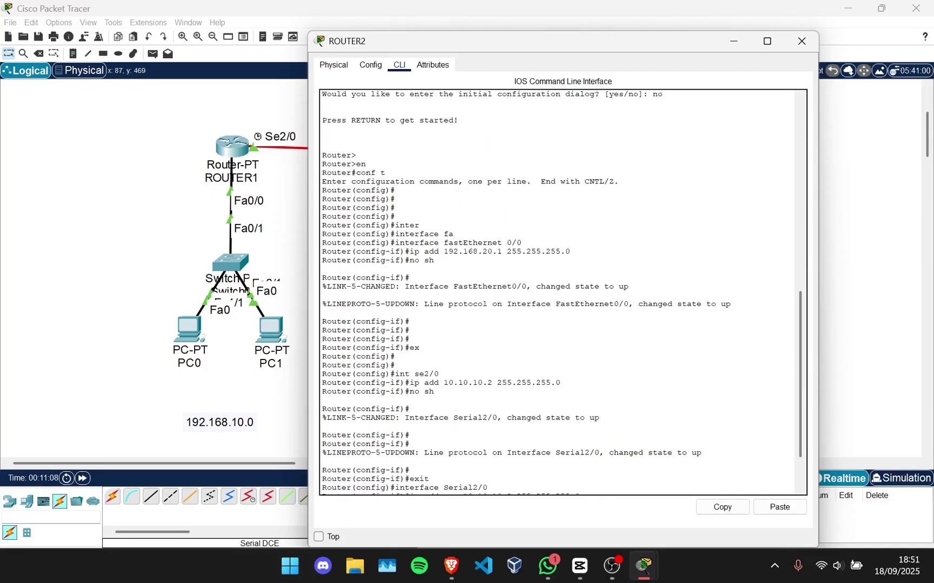
pyautogui.scroll(-3, 557, 292)
pyautogui.hotkey('alt', 'F4')
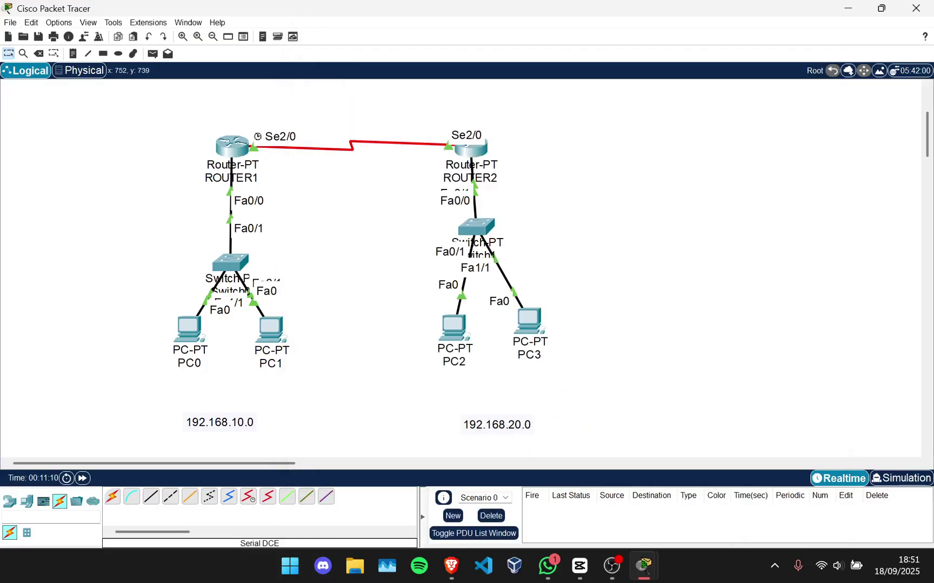
pyautogui.click(611, 566)
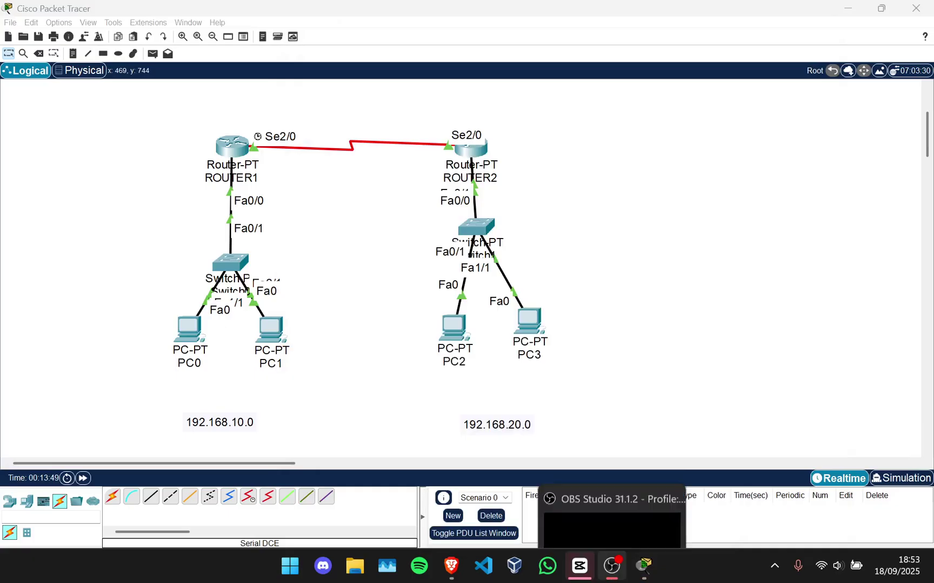
pyautogui.moveTo(643, 566)
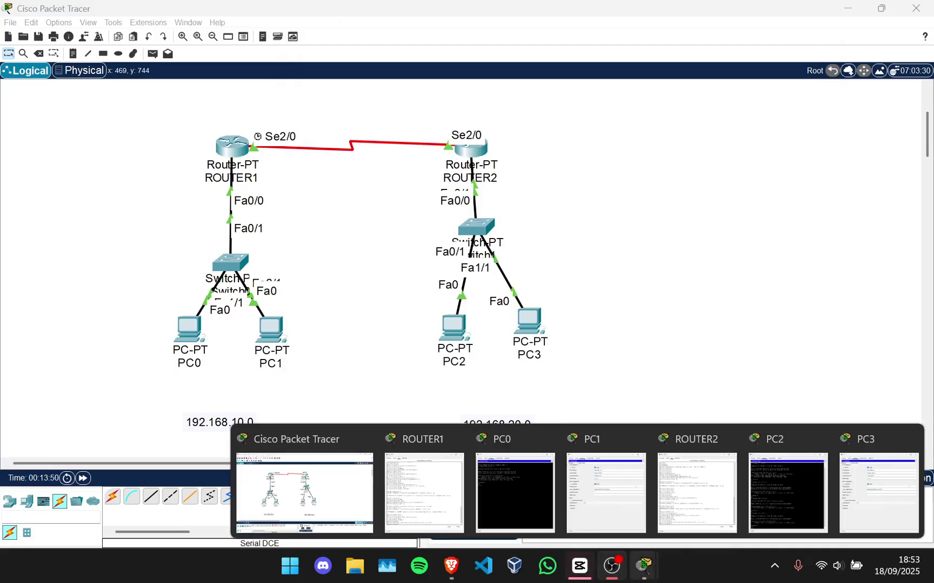
pyautogui.click(424, 489)
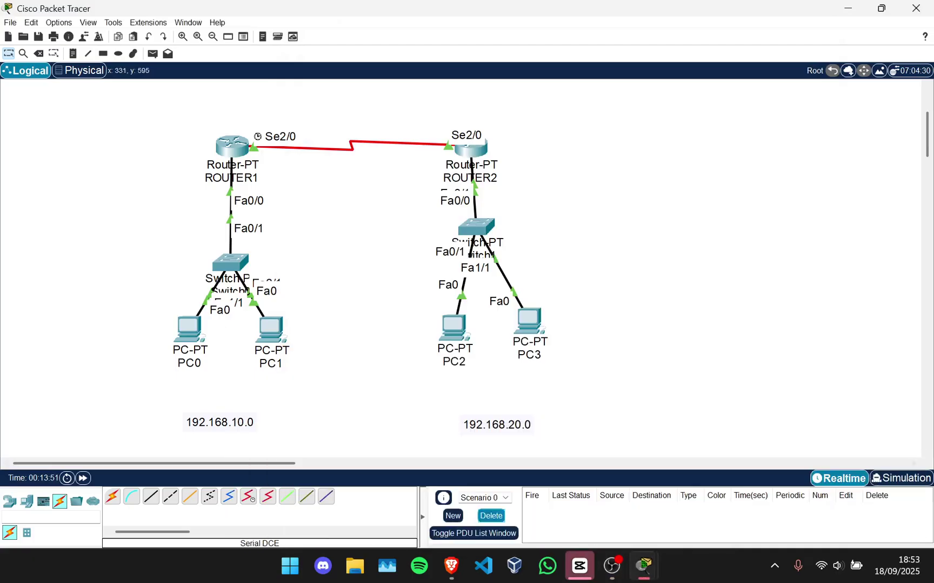
# From PC0's command prompt, ping 192.168.20.2 and stop it early, run a full ping to 192.168.20.3, and close the window.
pyautogui.click(189, 328)
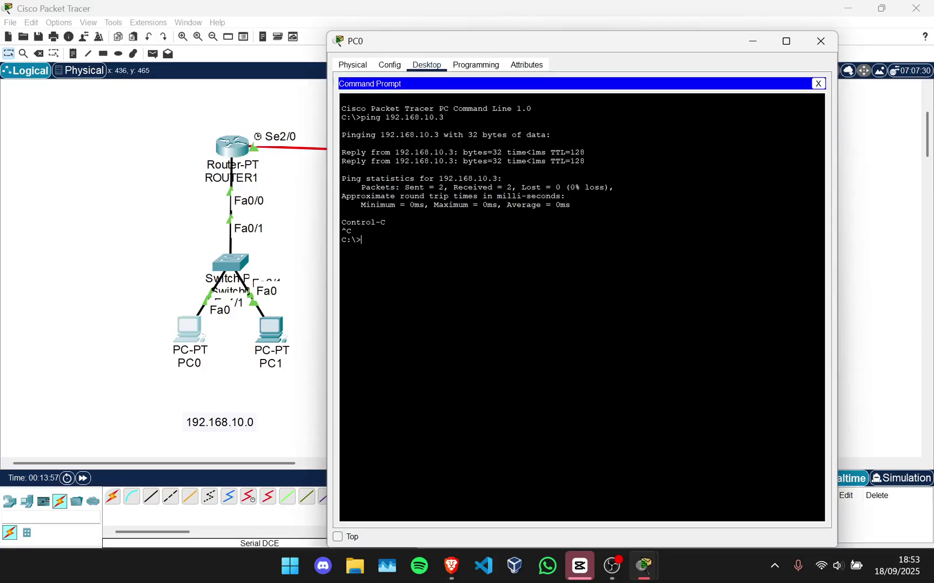
pyautogui.write('ping 192.168.20.2')
pyautogui.press('Return')
pyautogui.hotkey('ctrl', 'c')
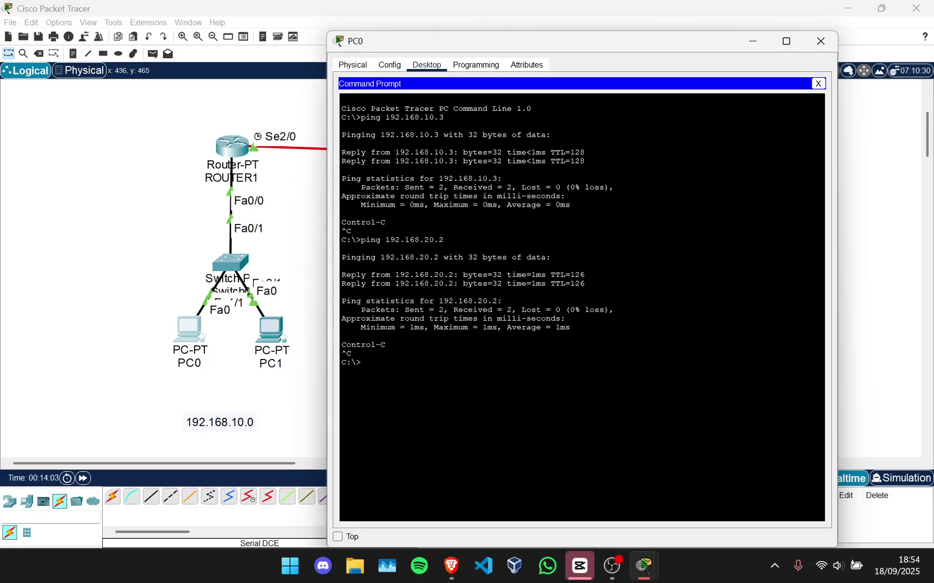
pyautogui.press('Up')
pyautogui.write('3')
pyautogui.press('Return')
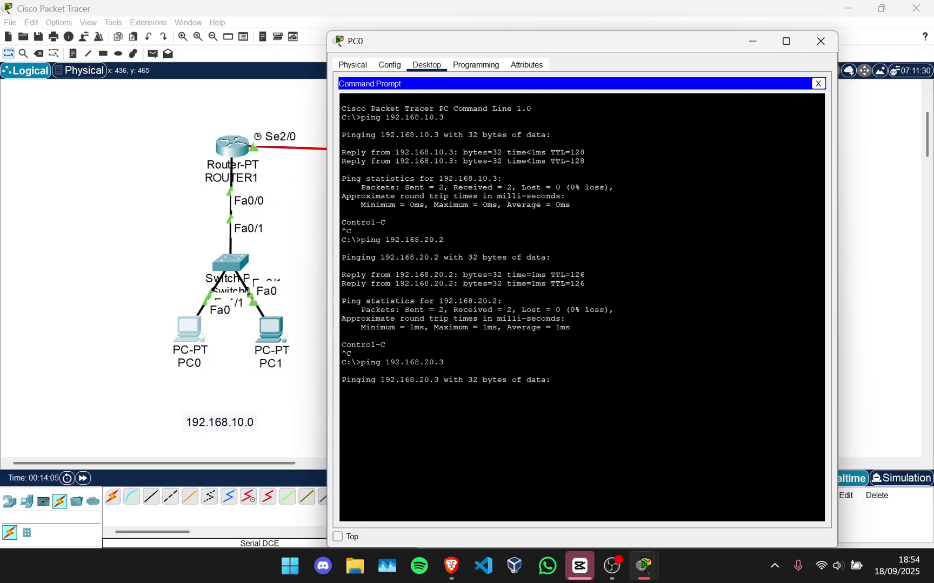
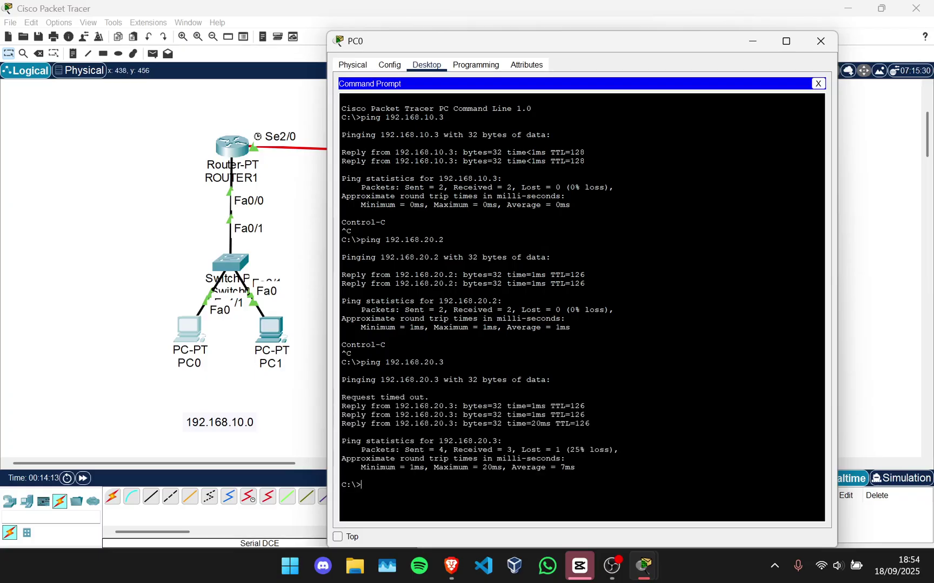
pyautogui.click(820, 41)
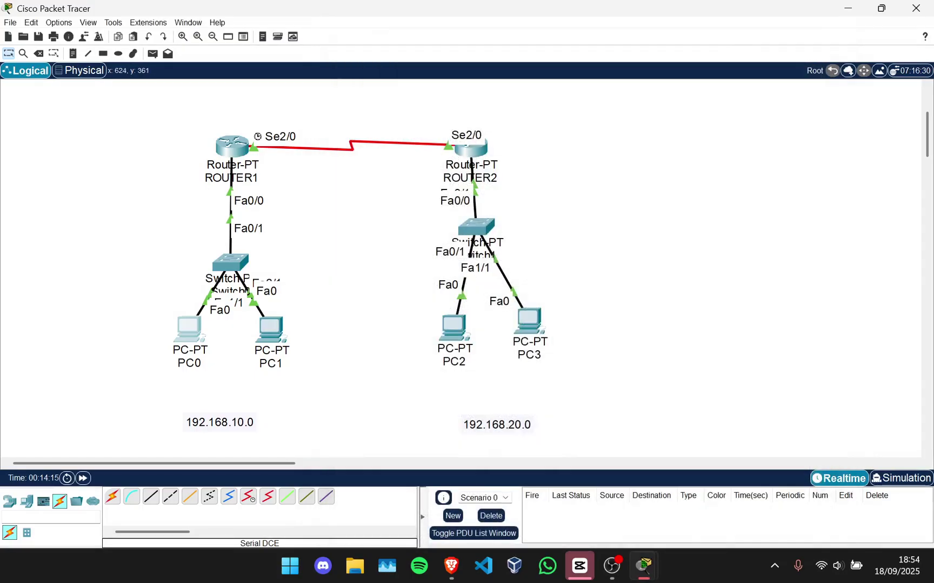
# Draw an unfilled rectangle with a black outline around the whole two-router network and its network labels.
pyautogui.scroll(-1, 188, 261)
pyautogui.scroll(2, 188, 260)
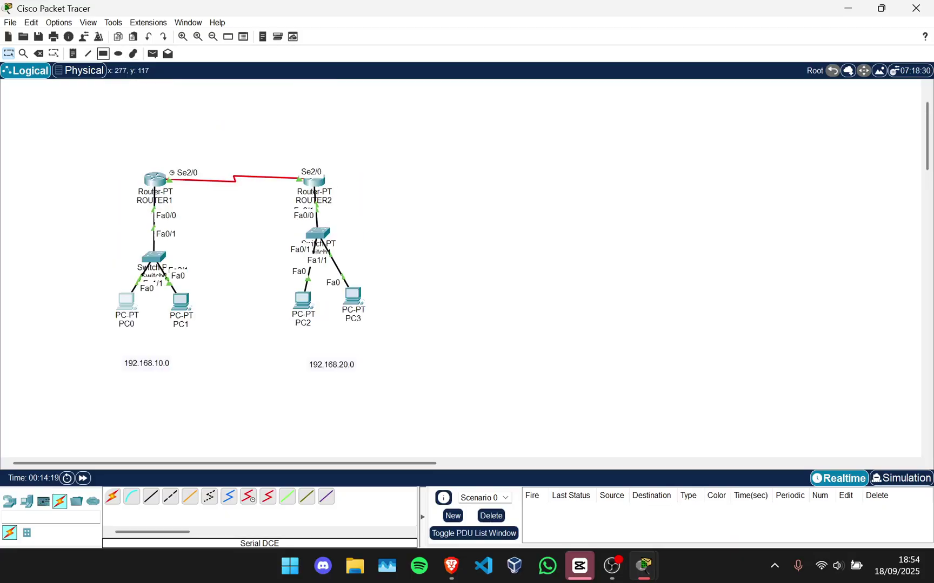
pyautogui.click(103, 54)
pyautogui.moveTo(76, 110); pyautogui.dragTo(408, 404)
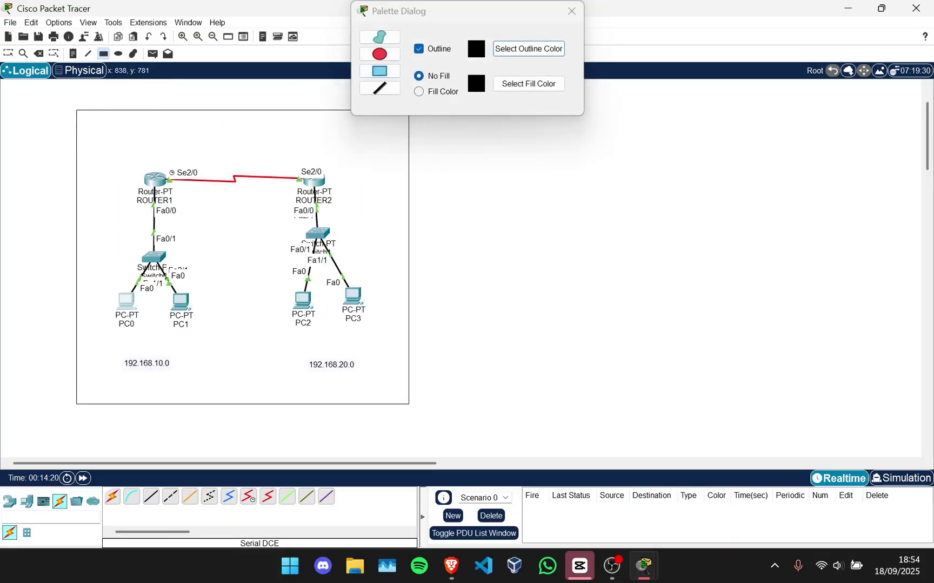
# Choose the ellipse shape for drawing and set its fill color to green (#00ff00).
pyautogui.click(379, 53)
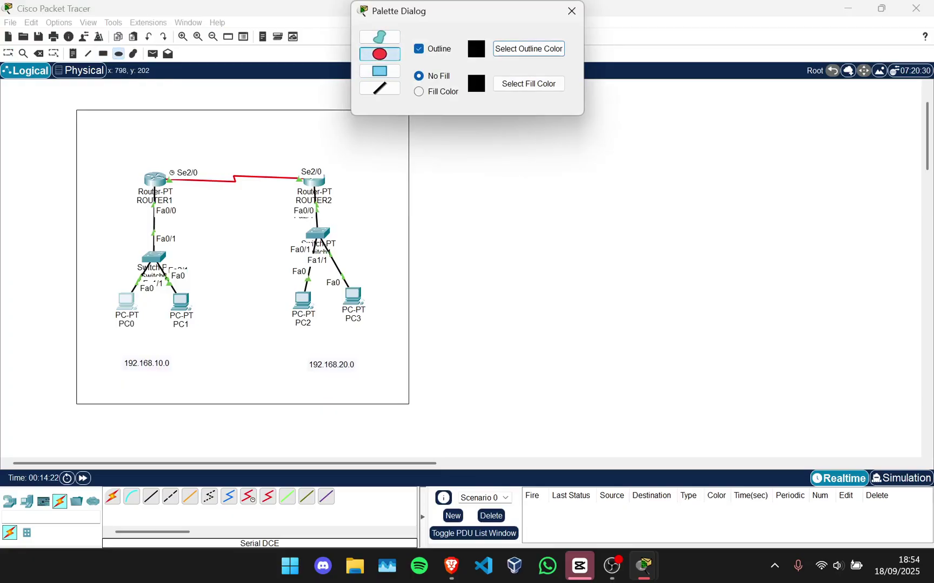
pyautogui.click(419, 91)
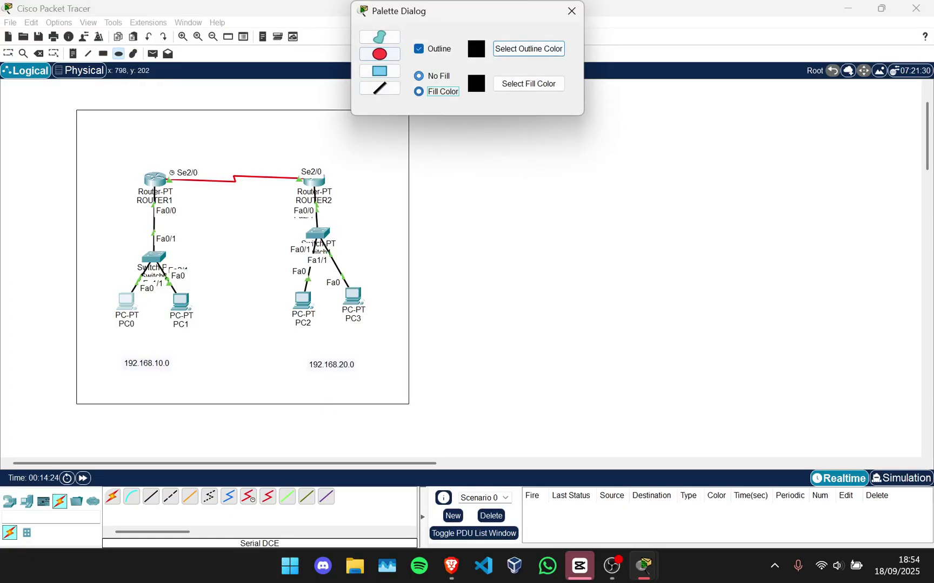
pyautogui.click(528, 84)
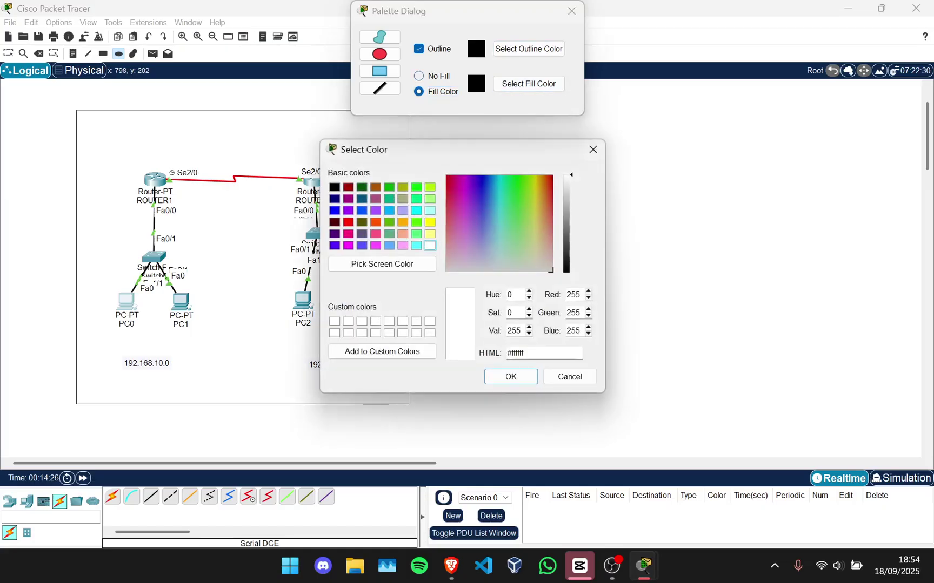
pyautogui.click(416, 187)
pyautogui.press('Return')
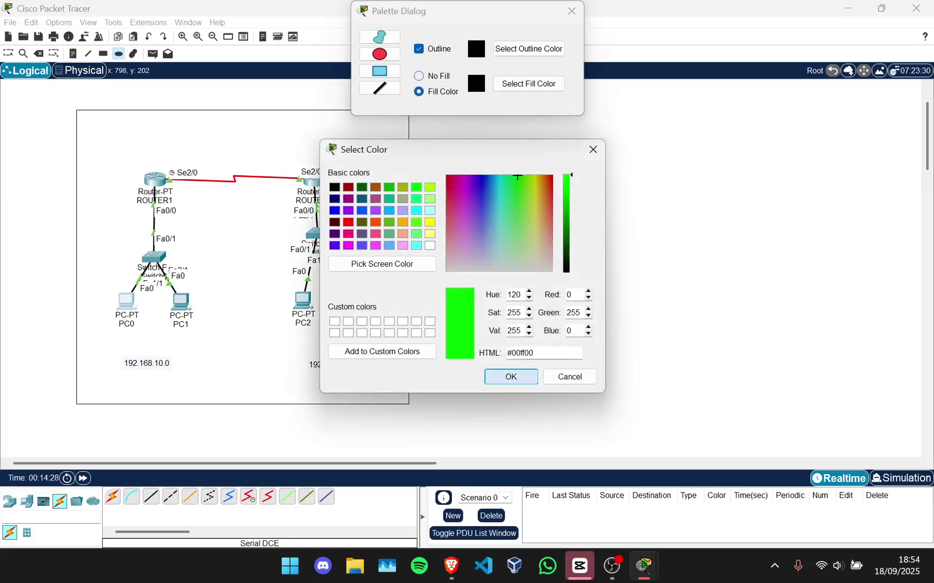
pyautogui.moveTo(100, 147); pyautogui.dragTo(385, 380)
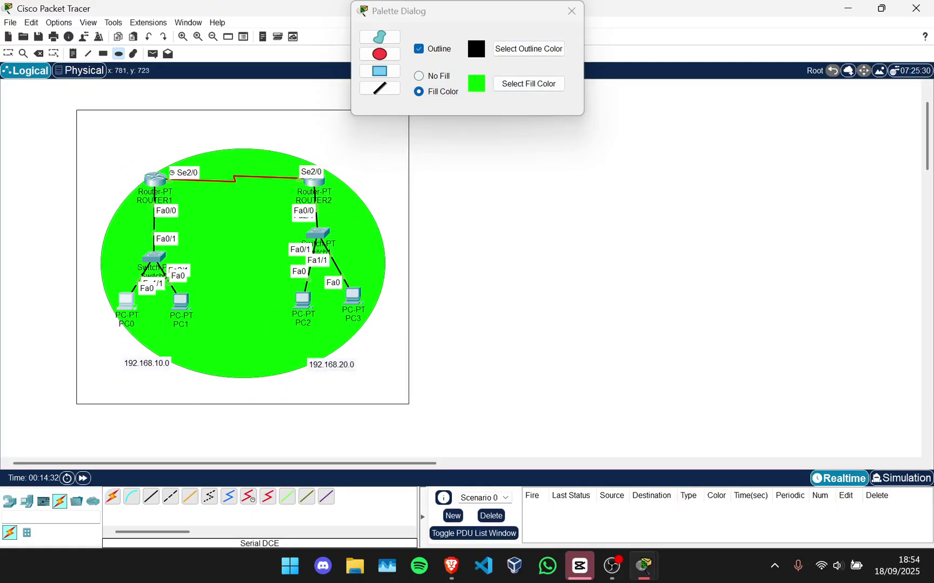
pyautogui.hotkey('ctrl', 'z')
pyautogui.moveTo(102, 136)
pyautogui.mouseDown()
pyautogui.moveTo(303, 345)
pyautogui.moveTo(386, 388)
pyautogui.moveTo(396, 376)
pyautogui.mouseUp()
pyautogui.hotkey('ctrl', 'z')
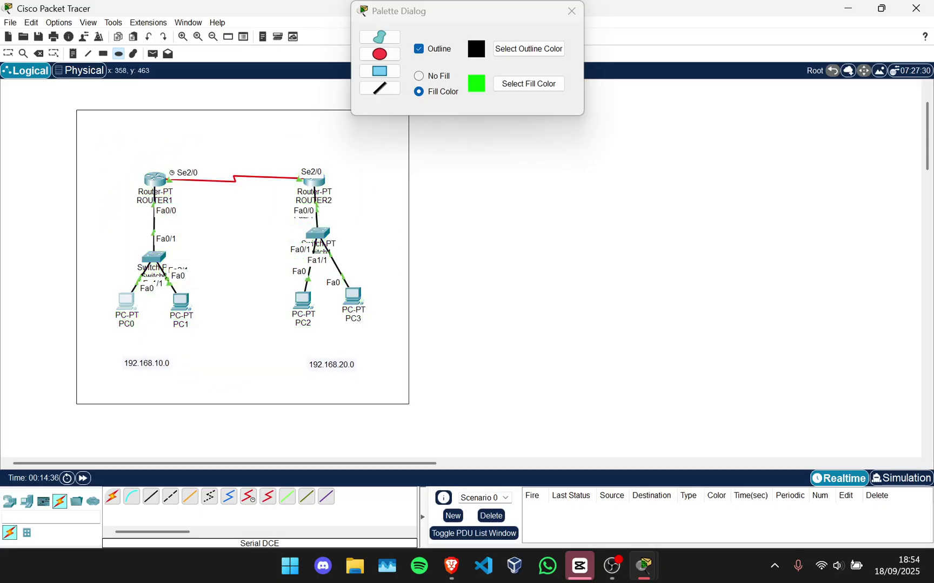
# Draw a green-filled ellipse spanning the rectangle around the network, close the drawing palette and return to the selection tool.
pyautogui.moveTo(77, 111)
pyautogui.mouseDown()
pyautogui.moveTo(429, 435)
pyautogui.moveTo(400, 400)
pyautogui.moveTo(406, 406)
pyautogui.mouseUp()
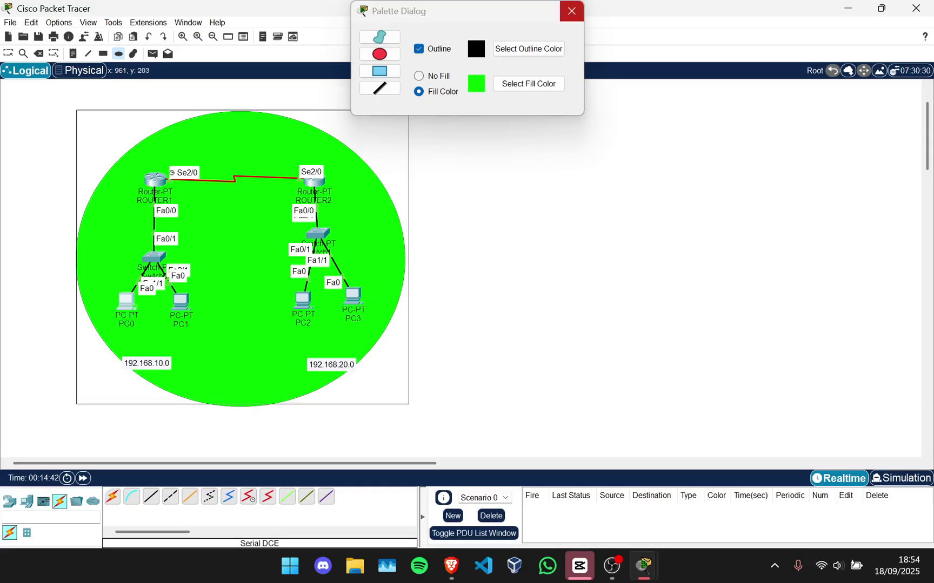
pyautogui.click(571, 10)
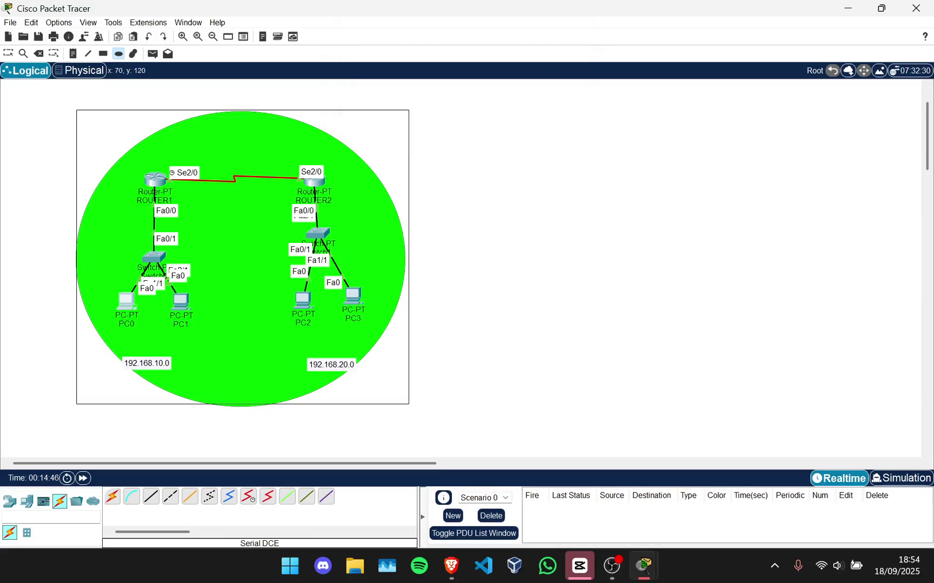
pyautogui.click(8, 54)
# Place a Router-PT in the empty workspace area beyond the finished network.
pyautogui.moveTo(258, 463); pyautogui.dragTo(421, 463)
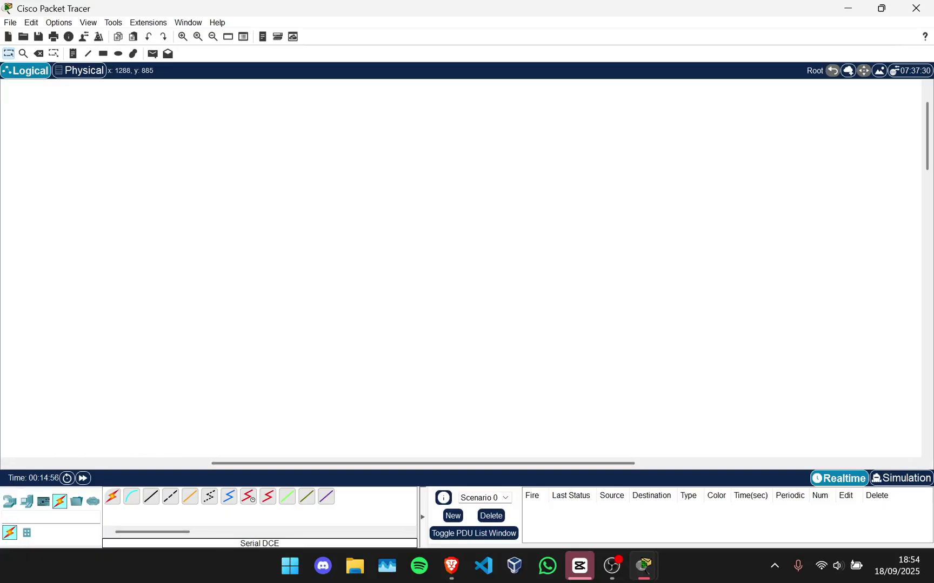
pyautogui.click(9, 501)
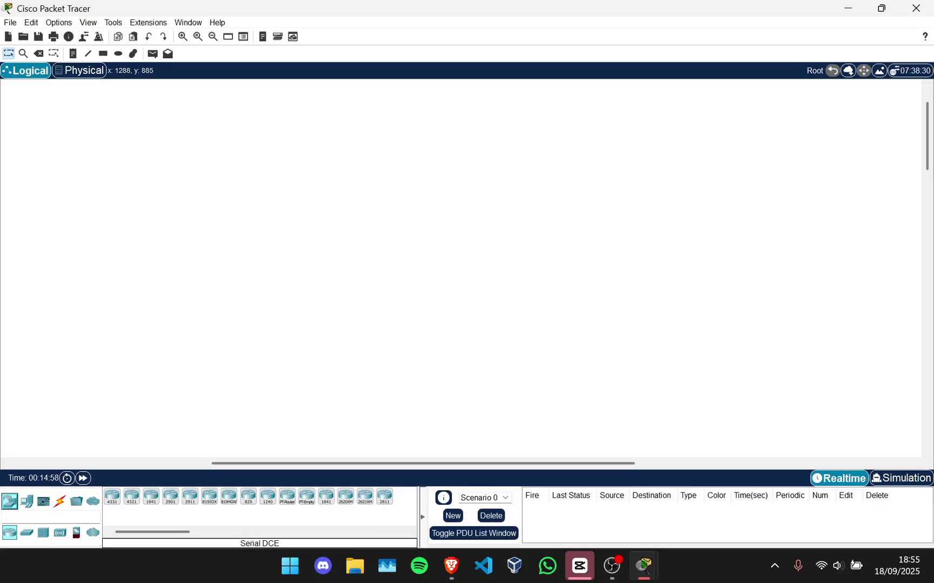
pyautogui.click(26, 502)
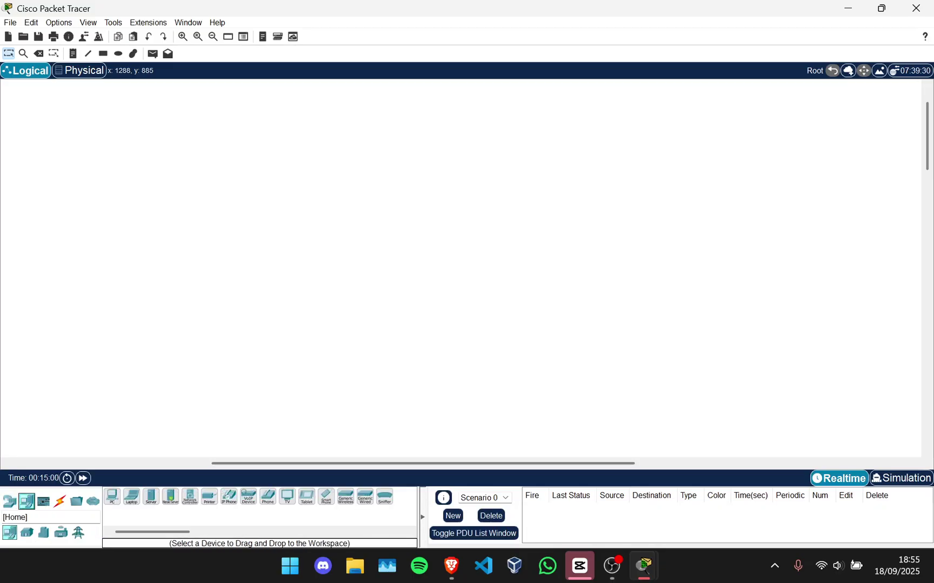
pyautogui.click(9, 501)
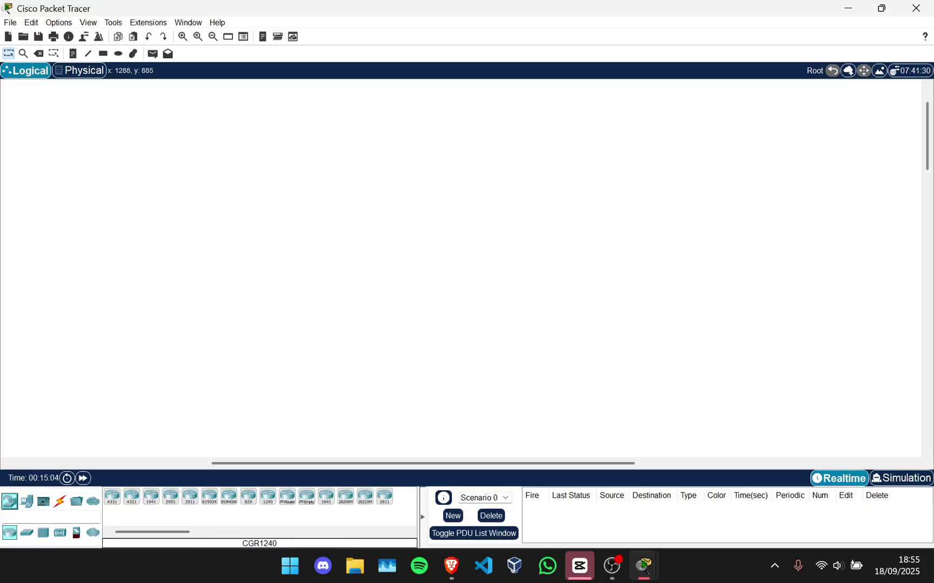
pyautogui.moveTo(287, 496); pyautogui.dragTo(307, 185)
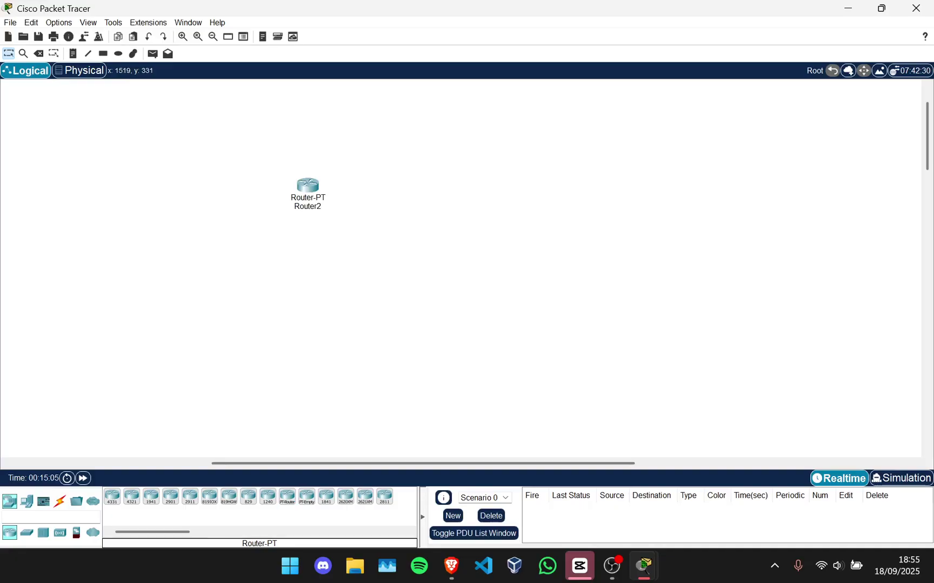
# Place two more Router-PT routers beside Router2 and move Router2 so that all three form a row.
pyautogui.moveTo(286, 496); pyautogui.dragTo(396, 192)
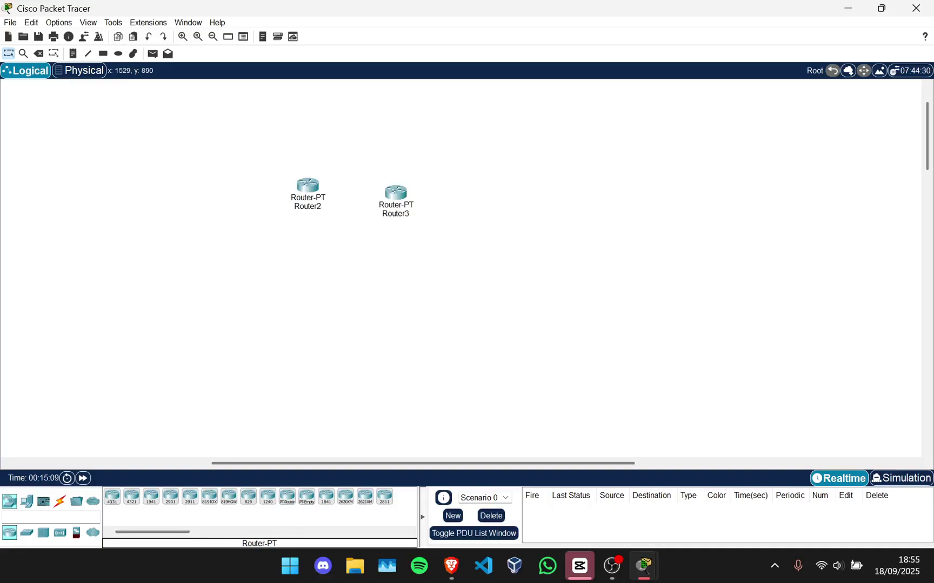
pyautogui.moveTo(287, 496); pyautogui.dragTo(483, 191)
pyautogui.moveTo(297, 463); pyautogui.dragTo(296, 463)
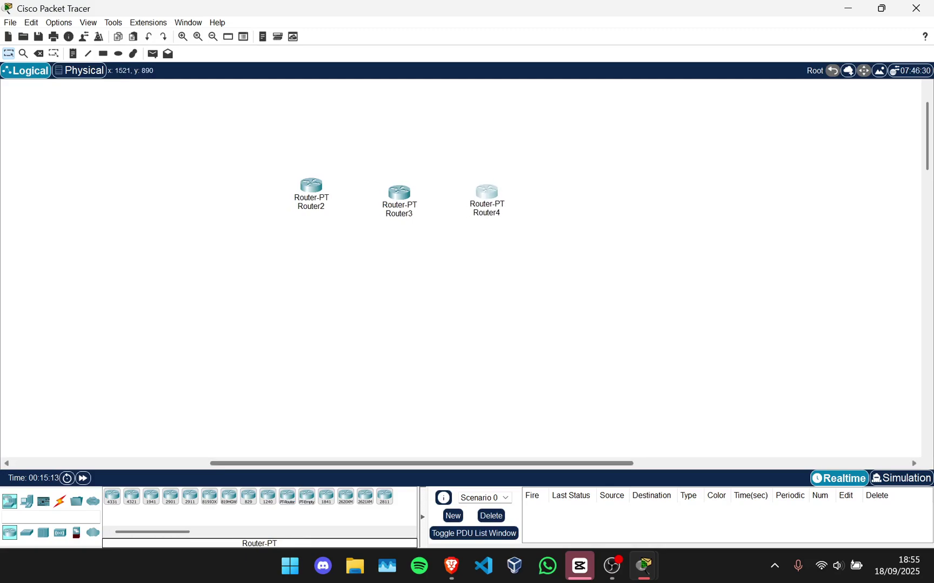
pyautogui.moveTo(392, 464)
pyautogui.mouseDown()
pyautogui.moveTo(211, 464)
pyautogui.moveTo(393, 463)
pyautogui.mouseUp()
pyautogui.moveTo(309, 185); pyautogui.dragTo(306, 192)
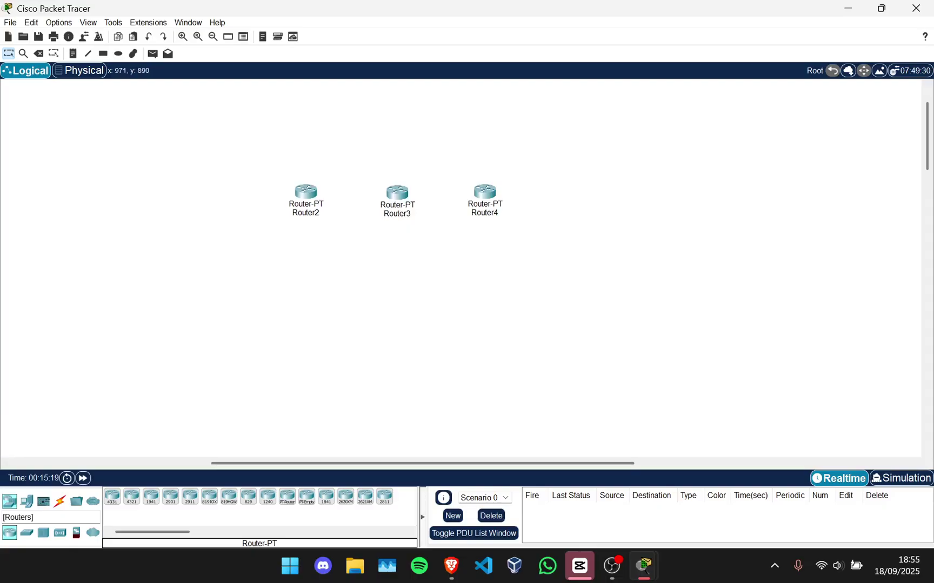
# Place a Switch-PT switch below Router2.
pyautogui.click(26, 532)
pyautogui.moveTo(112, 496); pyautogui.dragTo(112, 496)
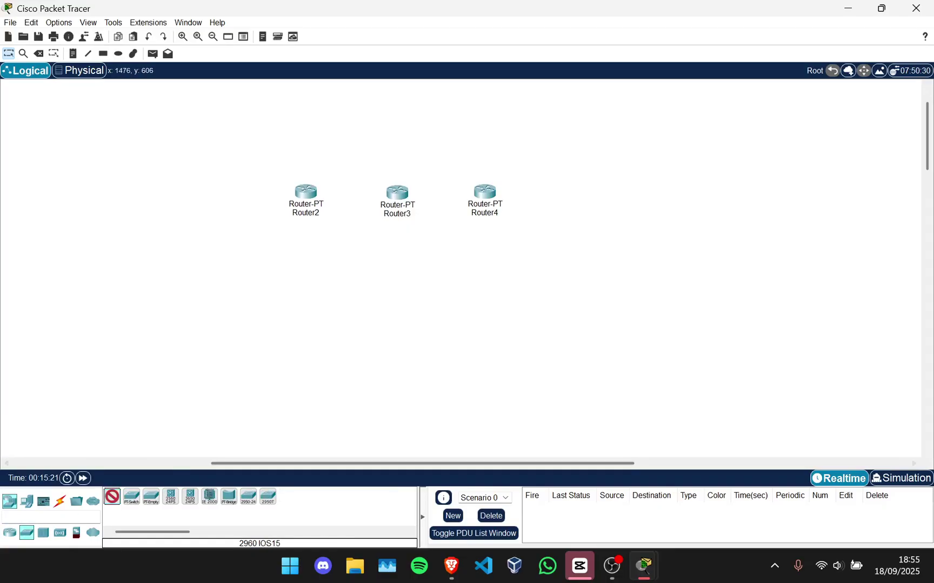
pyautogui.click(229, 496)
pyautogui.click(248, 497)
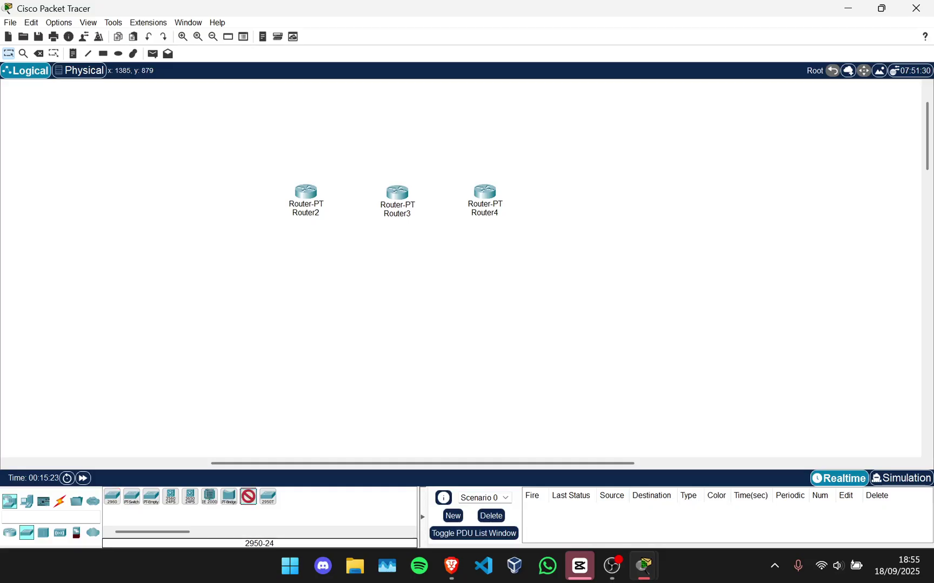
pyautogui.moveTo(248, 496); pyautogui.dragTo(304, 270)
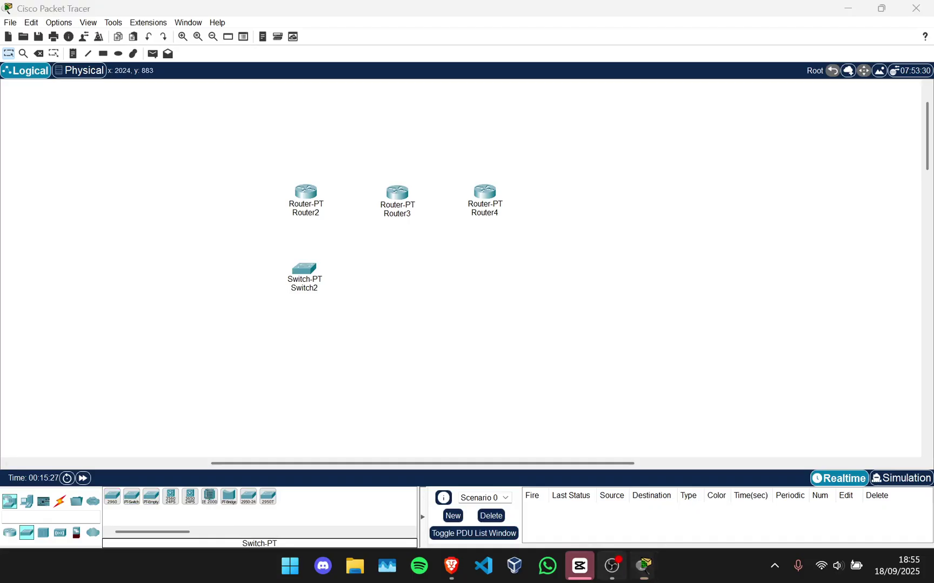
pyautogui.click(611, 566)
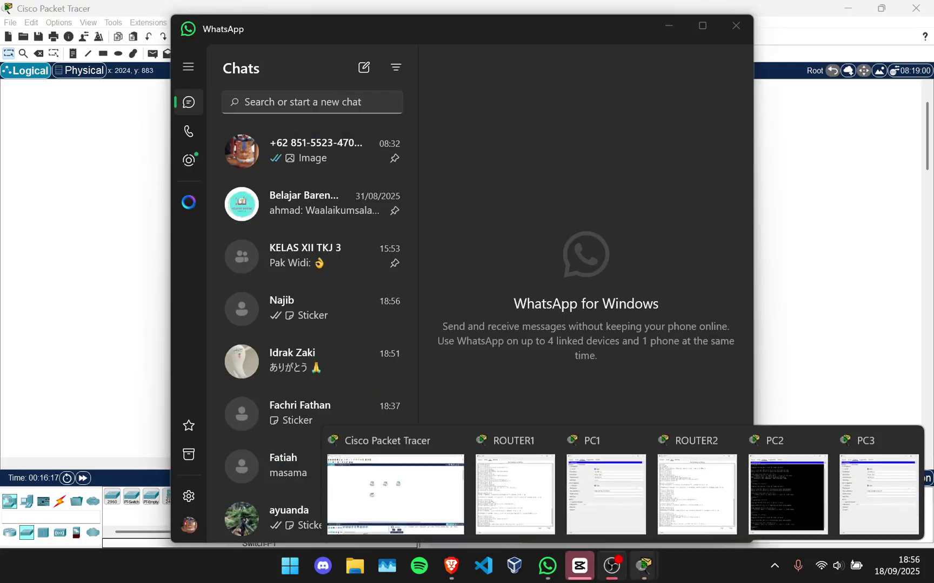
pyautogui.click(642, 565)
pyautogui.click(395, 493)
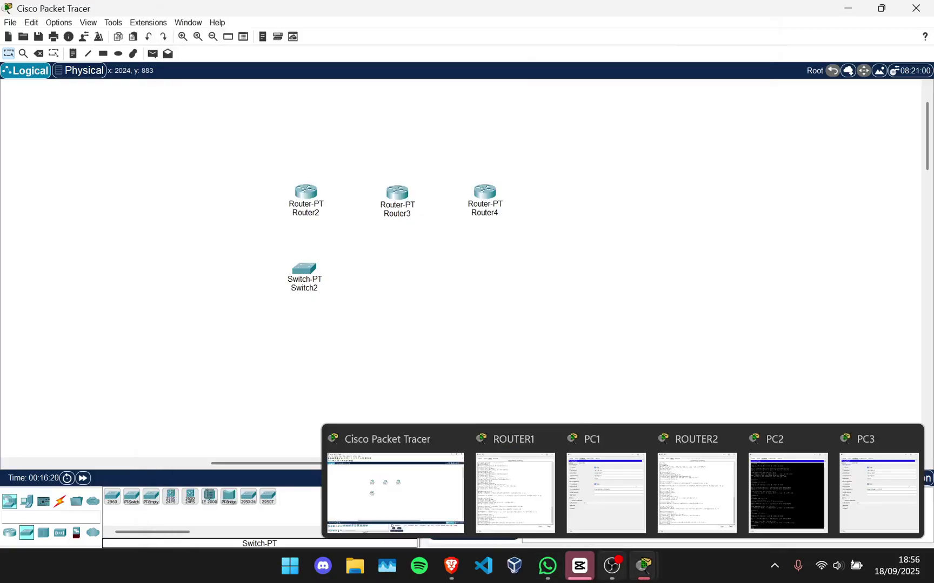
pyautogui.click(611, 566)
pyautogui.moveTo(643, 565)
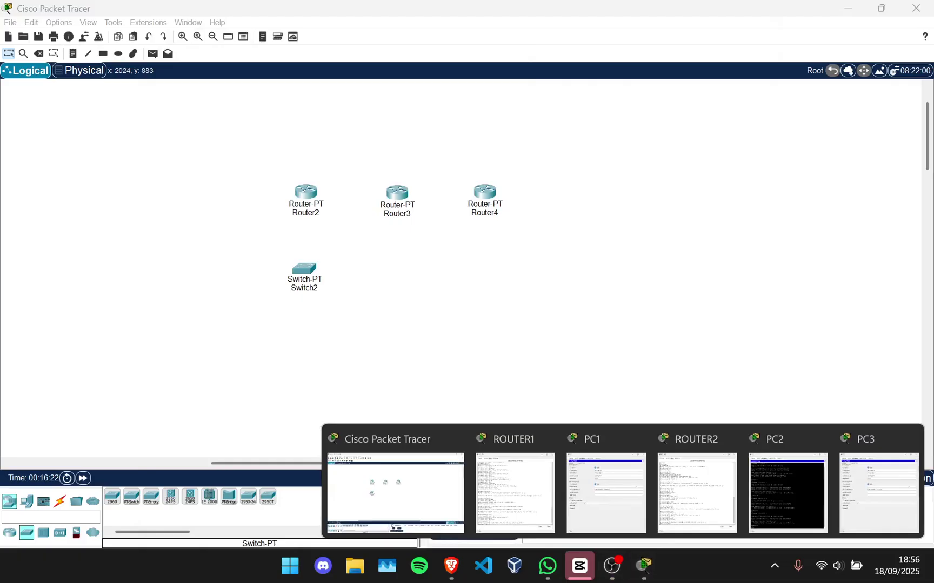
pyautogui.click(395, 493)
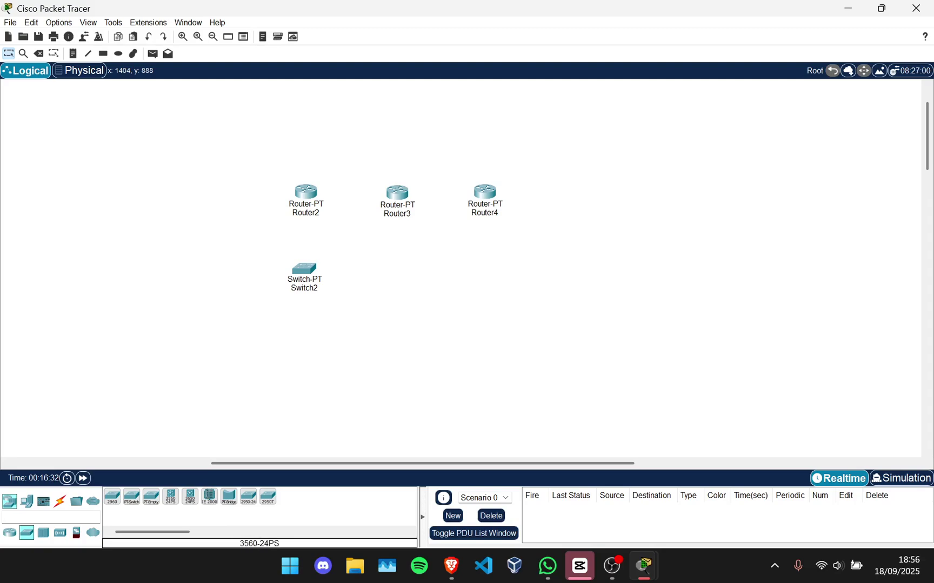
# Place Switch-PT switches below Router3 and Router4, and add two PC-PT computers below each of the three switches.
pyautogui.moveTo(131, 496); pyautogui.dragTo(398, 270)
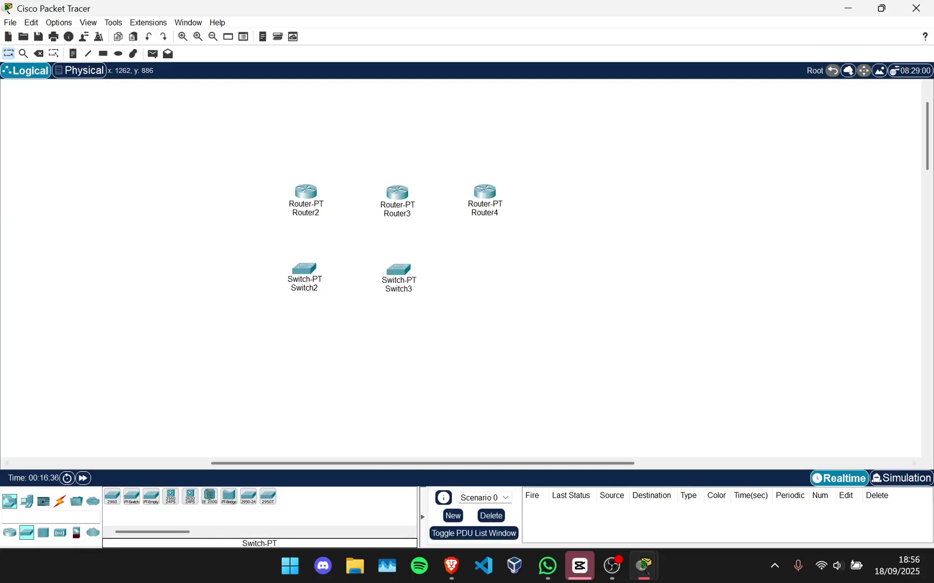
pyautogui.moveTo(131, 496); pyautogui.dragTo(483, 275)
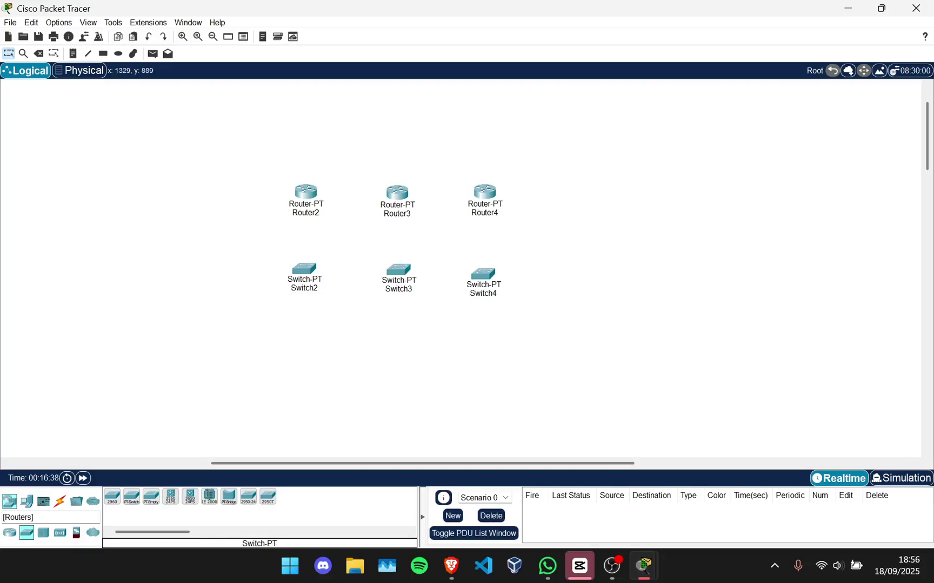
pyautogui.click(26, 501)
pyautogui.moveTo(112, 496); pyautogui.dragTo(272, 351)
pyautogui.moveTo(112, 496); pyautogui.dragTo(322, 351)
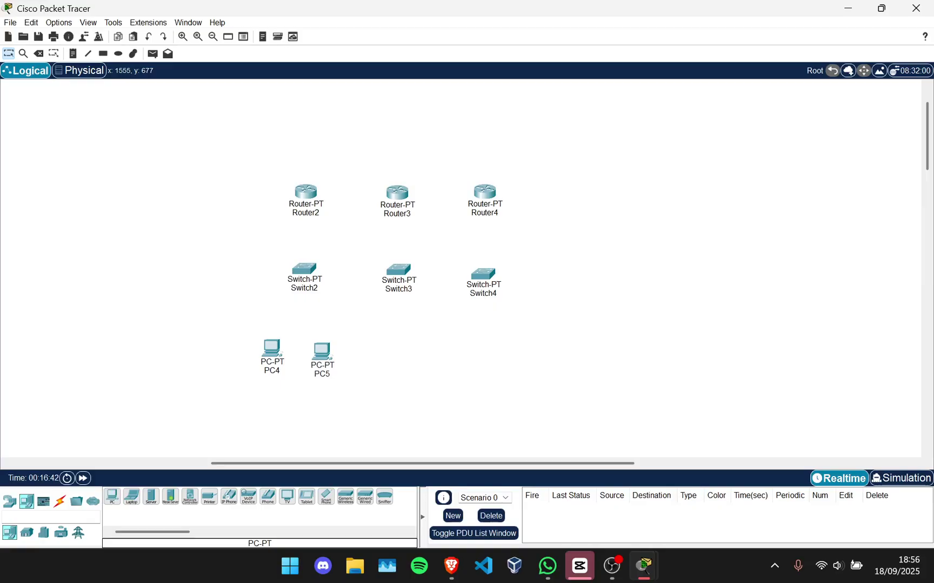
pyautogui.moveTo(112, 496); pyautogui.dragTo(388, 345)
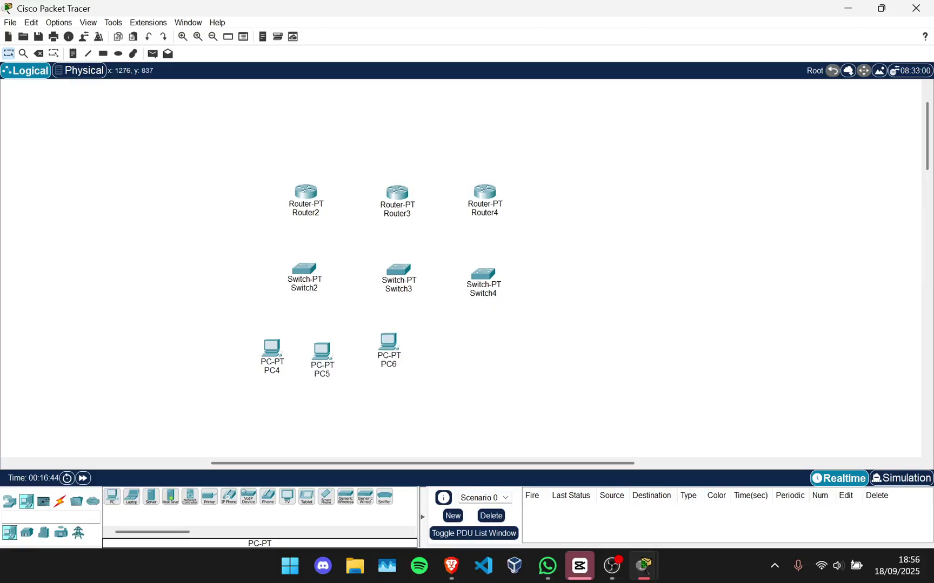
pyautogui.moveTo(112, 496); pyautogui.dragTo(432, 354)
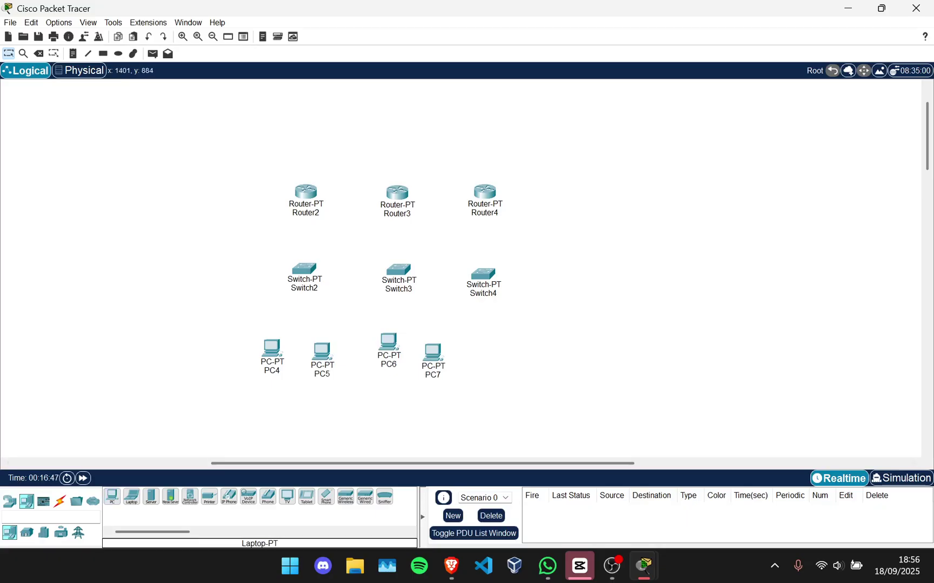
pyautogui.moveTo(112, 496); pyautogui.dragTo(486, 354)
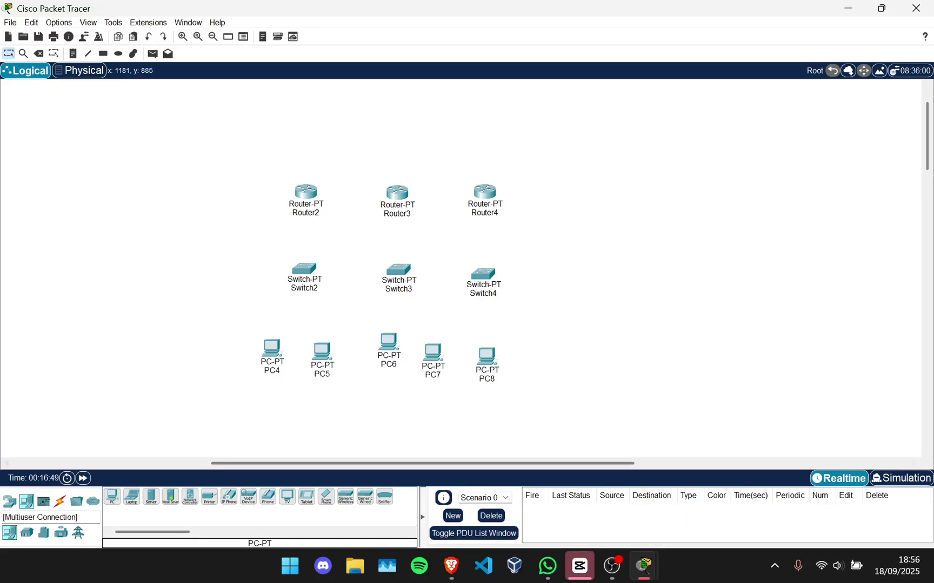
pyautogui.moveTo(112, 496); pyautogui.dragTo(527, 357)
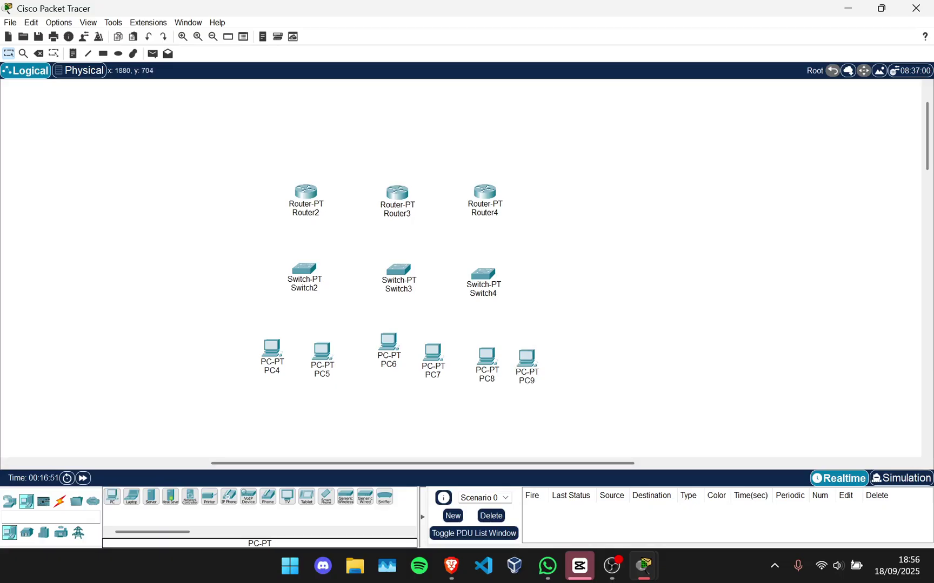
# Rearrange the routers, switches and PCs into three evenly spaced columns, each with its two PCs beneath its switch.
pyautogui.moveTo(483, 273); pyautogui.dragTo(505, 289)
pyautogui.moveTo(485, 191); pyautogui.dragTo(501, 206)
pyautogui.moveTo(388, 343); pyautogui.dragTo(379, 351)
pyautogui.moveTo(433, 352); pyautogui.dragTo(420, 349)
pyautogui.moveTo(322, 351); pyautogui.dragTo(320, 342)
pyautogui.moveTo(304, 268); pyautogui.dragTo(297, 278)
pyautogui.moveTo(306, 192); pyautogui.dragTo(298, 212)
pyautogui.moveTo(397, 193)
pyautogui.mouseDown()
pyautogui.moveTo(396, 223)
pyautogui.moveTo(400, 209)
pyautogui.mouseUp()
pyautogui.click(611, 565)
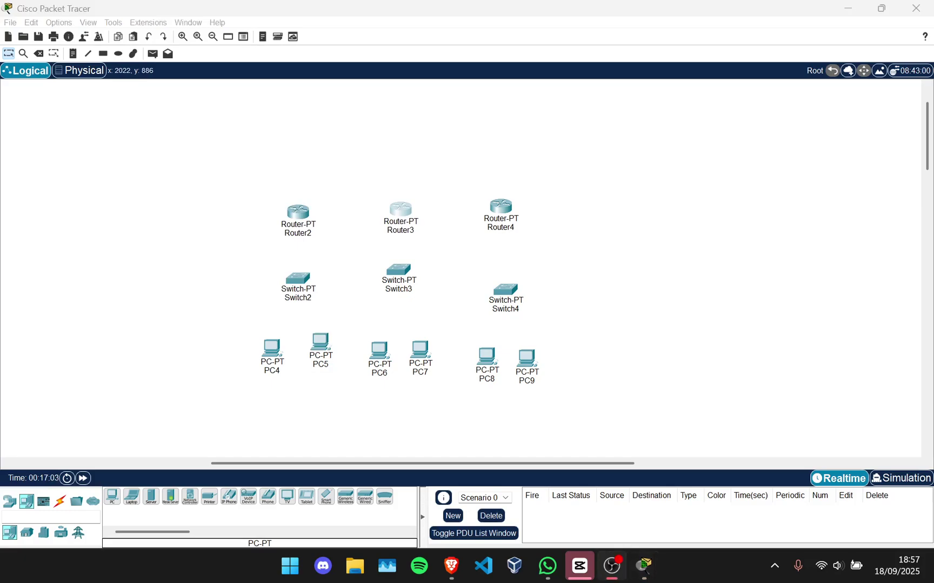
pyautogui.moveTo(643, 567)
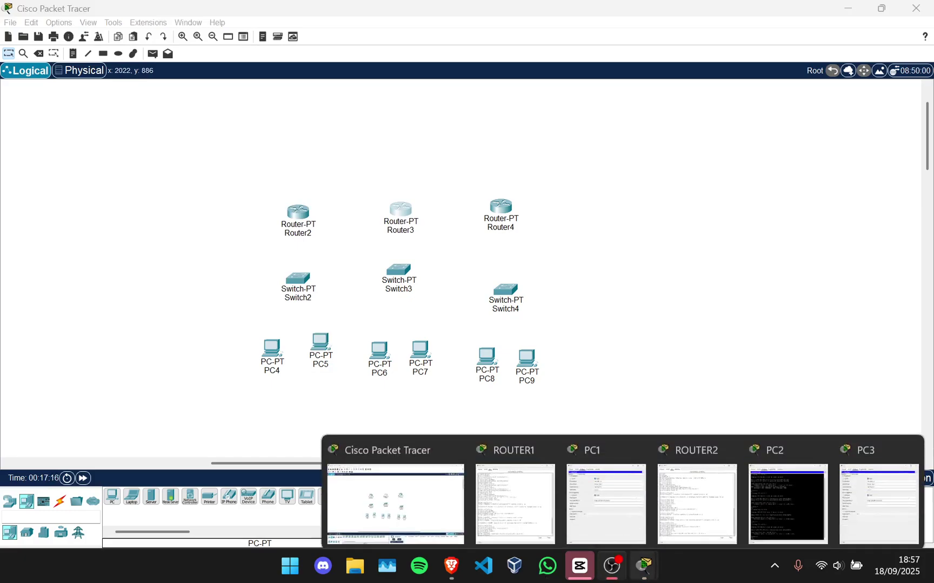
pyautogui.click(394, 486)
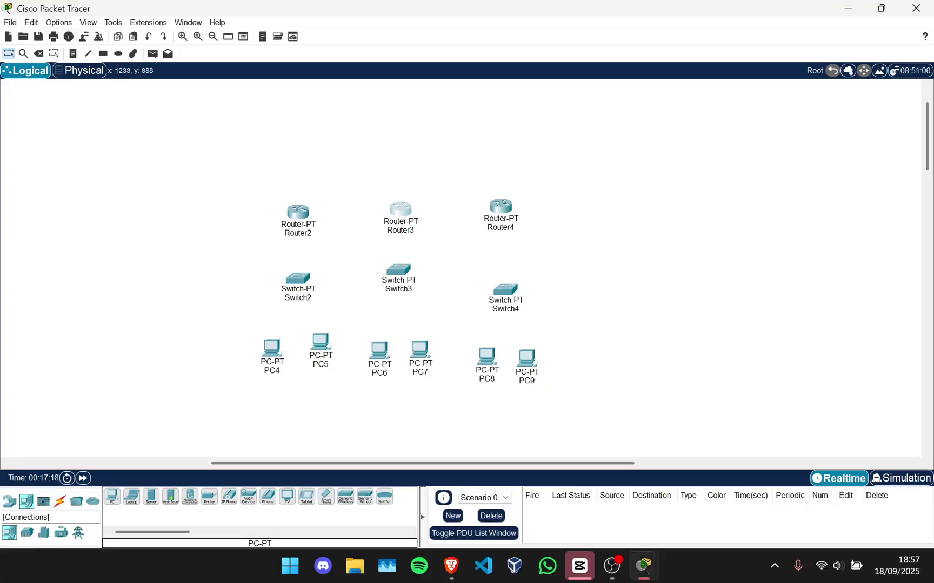
# Connect Switch2 to Router2, PC4 and PC5 using automatically chosen connection types.
pyautogui.click(59, 502)
pyautogui.click(112, 496)
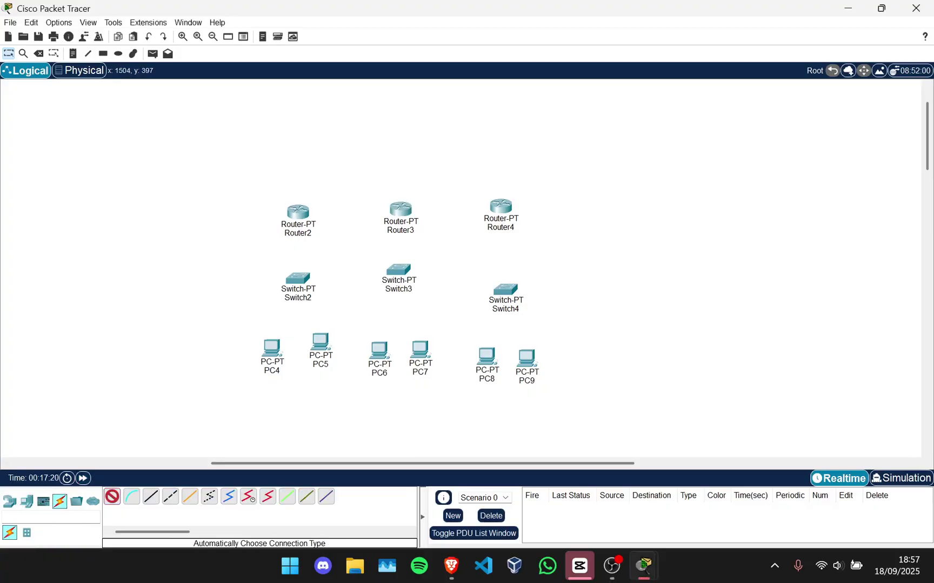
pyautogui.click(298, 213)
pyautogui.click(298, 278)
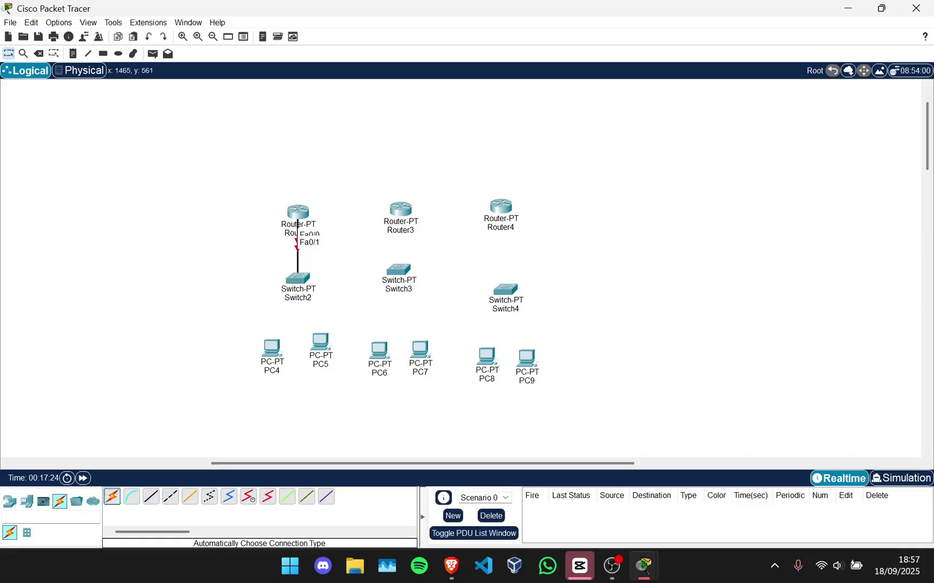
pyautogui.click(112, 496)
pyautogui.click(272, 349)
pyautogui.click(298, 278)
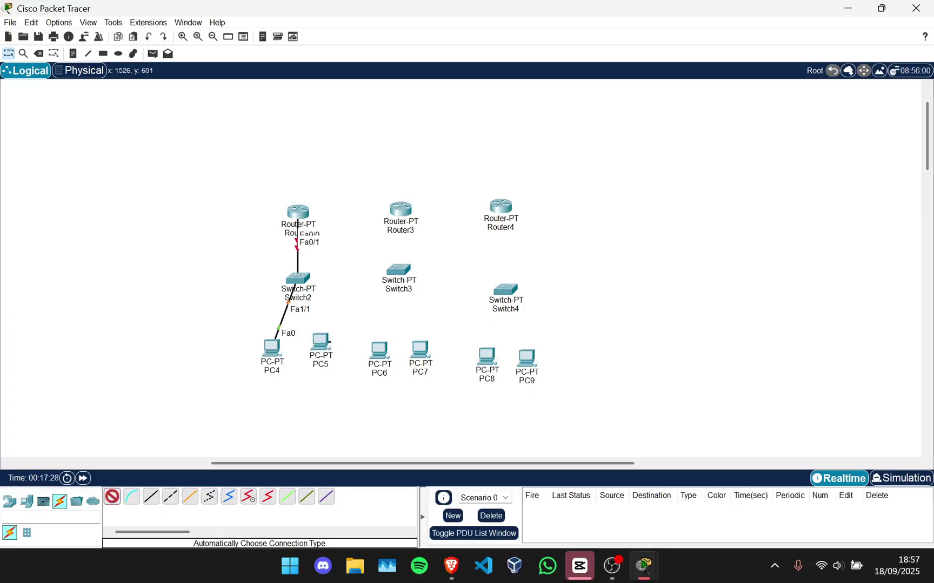
pyautogui.click(325, 342)
pyautogui.click(297, 279)
# Connect Switch3 to Router3, PC6 and PC7 using automatically chosen connection types.
pyautogui.click(400, 210)
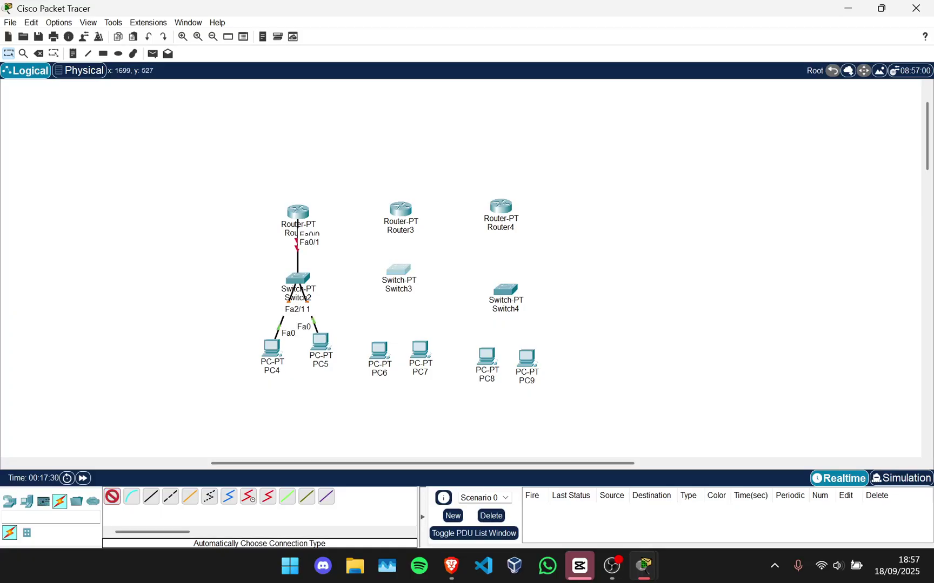
pyautogui.click(398, 270)
pyautogui.click(398, 269)
pyautogui.click(378, 350)
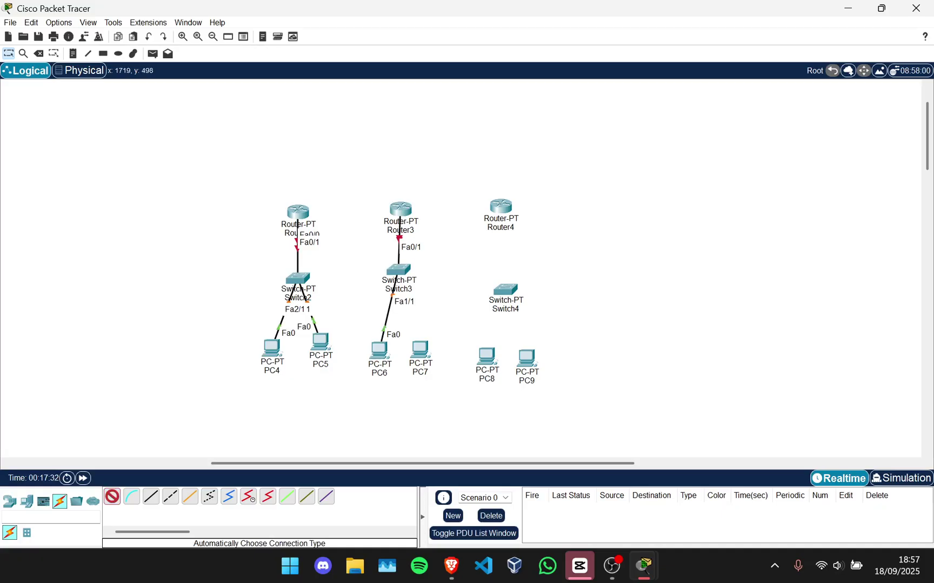
pyautogui.click(398, 269)
pyautogui.click(420, 349)
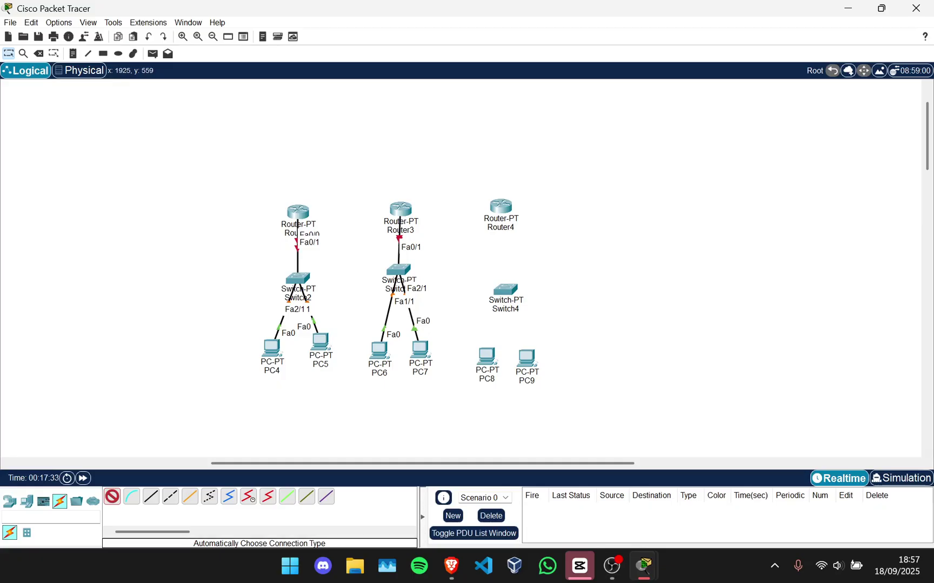
# Connect Switch4 to Router4, PC8 and PC9 using automatically chosen connection types.
pyautogui.click(501, 206)
pyautogui.click(505, 289)
pyautogui.click(486, 355)
pyautogui.click(505, 290)
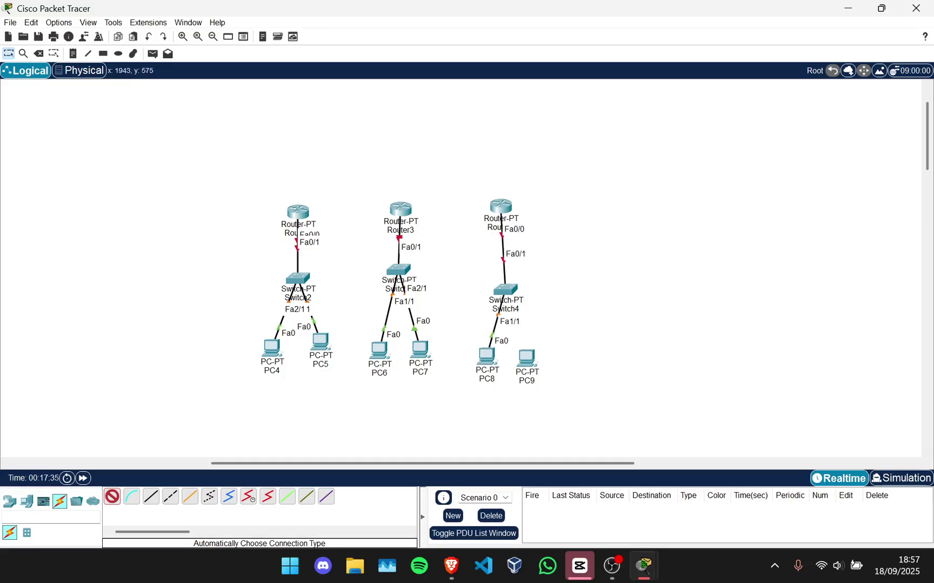
pyautogui.click(525, 358)
pyautogui.click(505, 289)
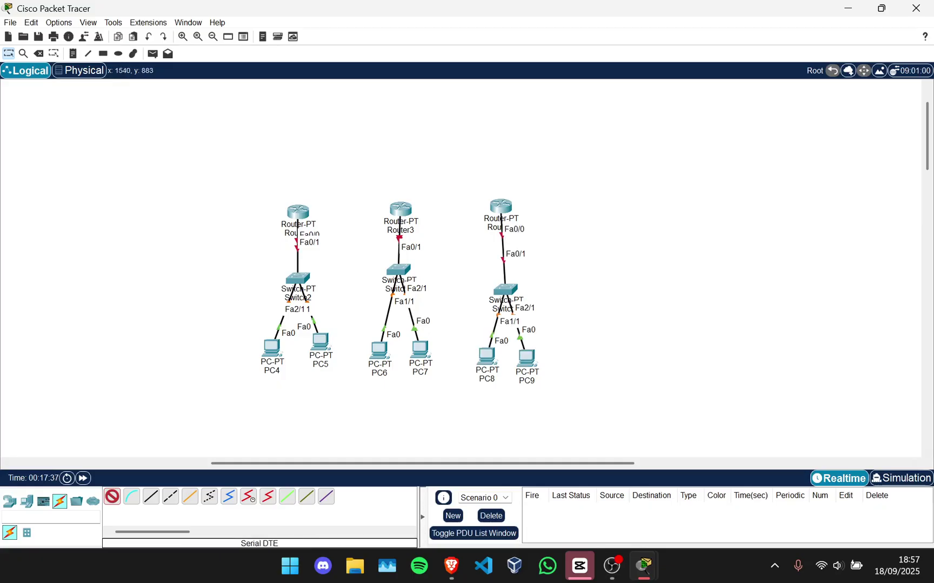
# Link Router2's Serial2/0 to Router3's Serial2/0 with a Serial DCE cable, Router2 being the DCE end.
pyautogui.click(295, 210)
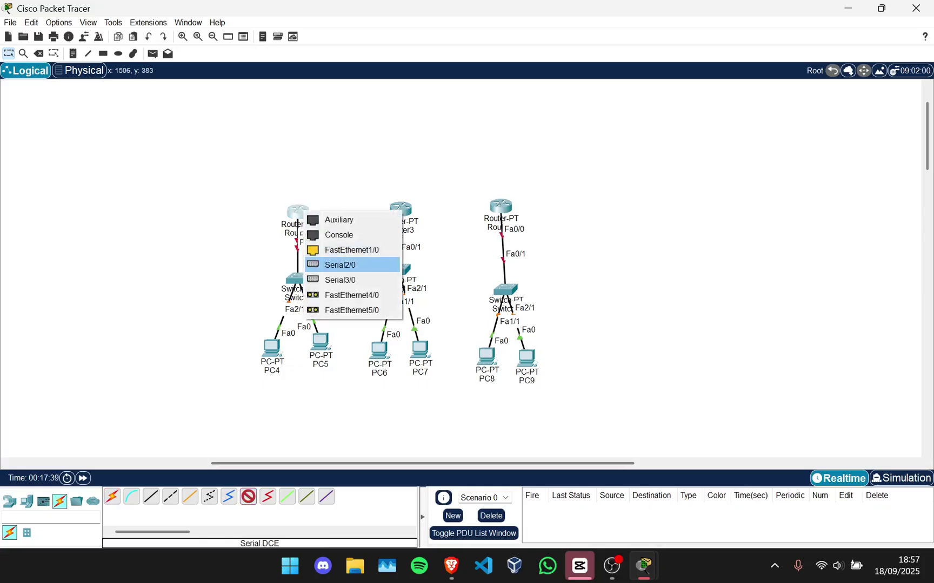
pyautogui.click(330, 265)
pyautogui.click(399, 214)
pyautogui.click(432, 267)
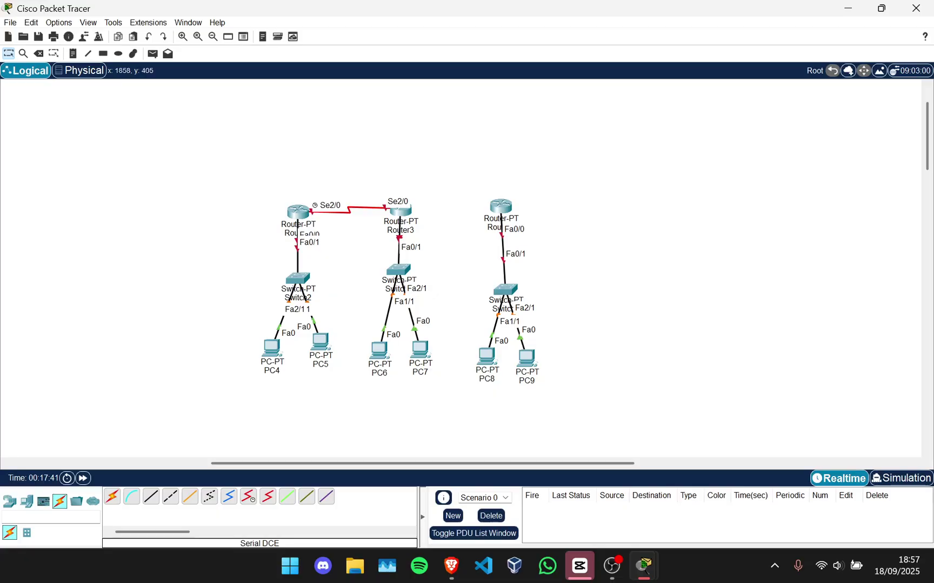
# Link Router3's Serial3/0 to Router4's Serial3/0 with a Serial DCE cable, Router3 being the DCE end.
pyautogui.click(248, 497)
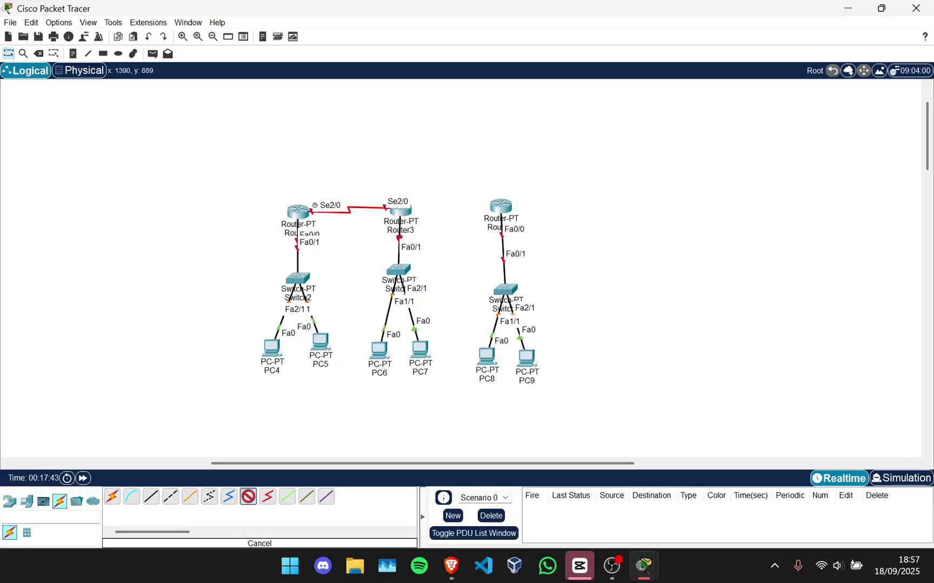
pyautogui.click(400, 214)
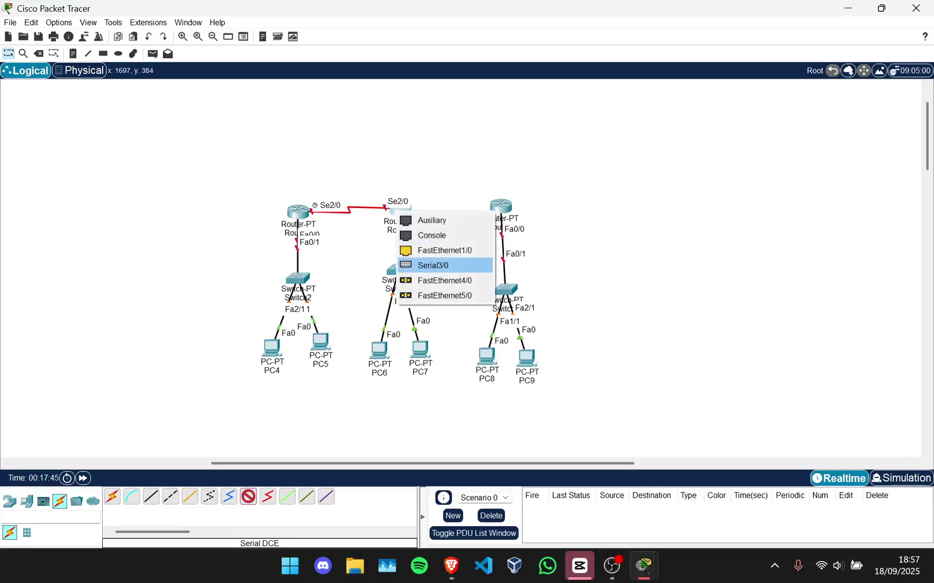
pyautogui.click(432, 266)
pyautogui.click(501, 207)
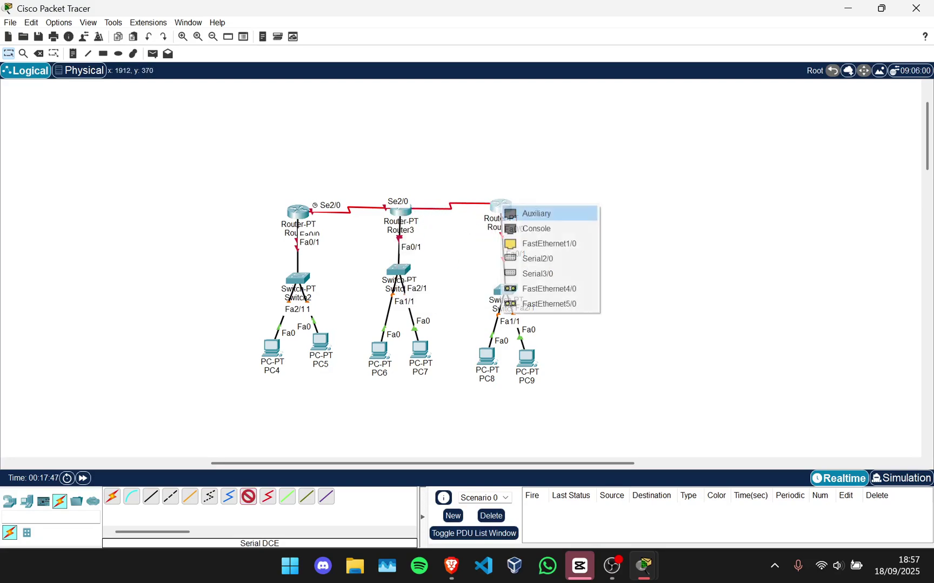
pyautogui.click(534, 274)
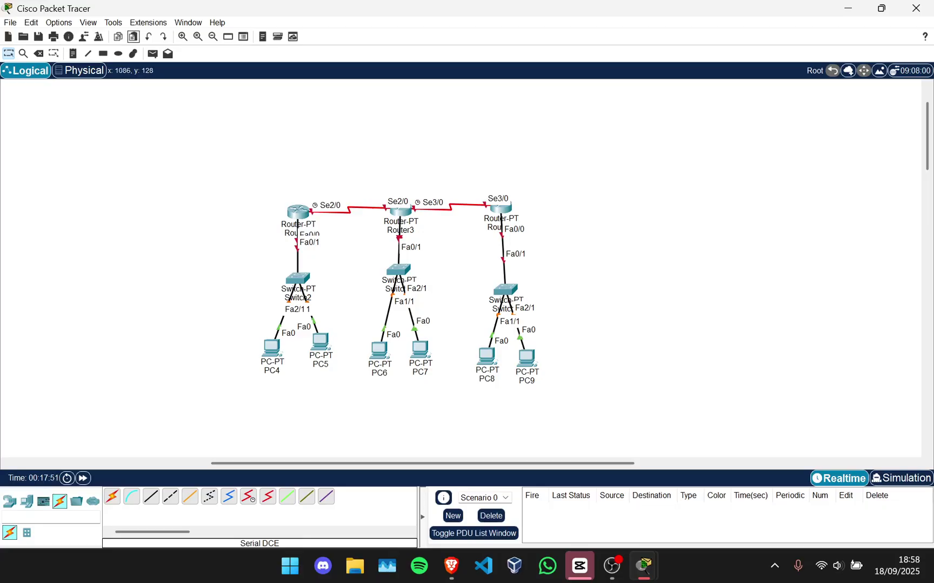
# Label the three LANs below their PCs with the notes 192.168.10.0, 192.168.20.0 and 192.168.30.0, from Switch2's LAN to Switch4's.
pyautogui.click(72, 53)
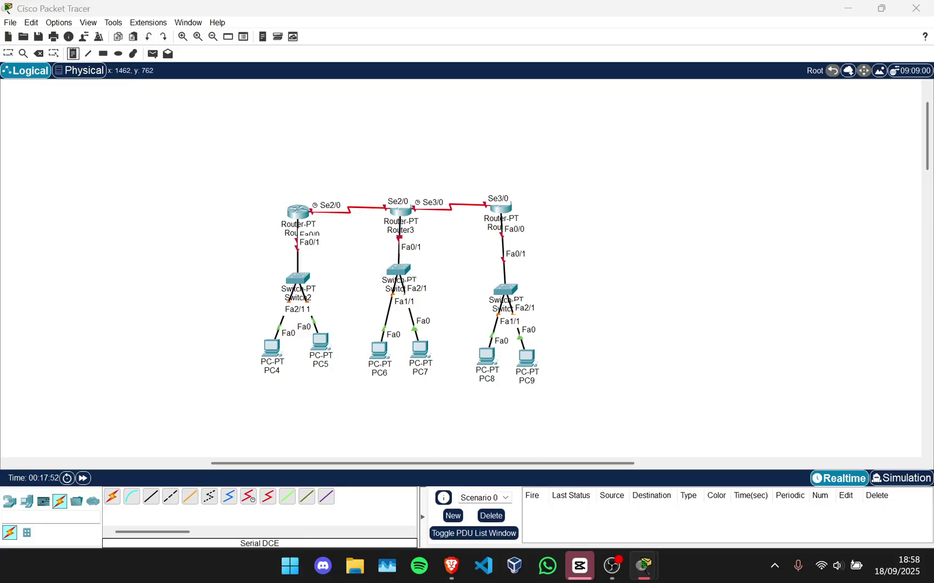
pyautogui.click(278, 394)
pyautogui.write('192.1')
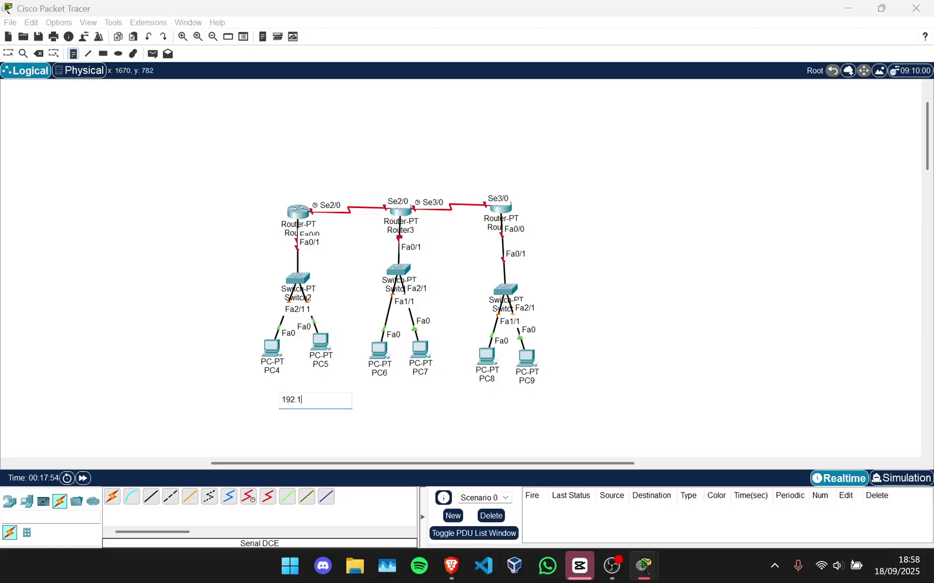
pyautogui.write('68.10.')
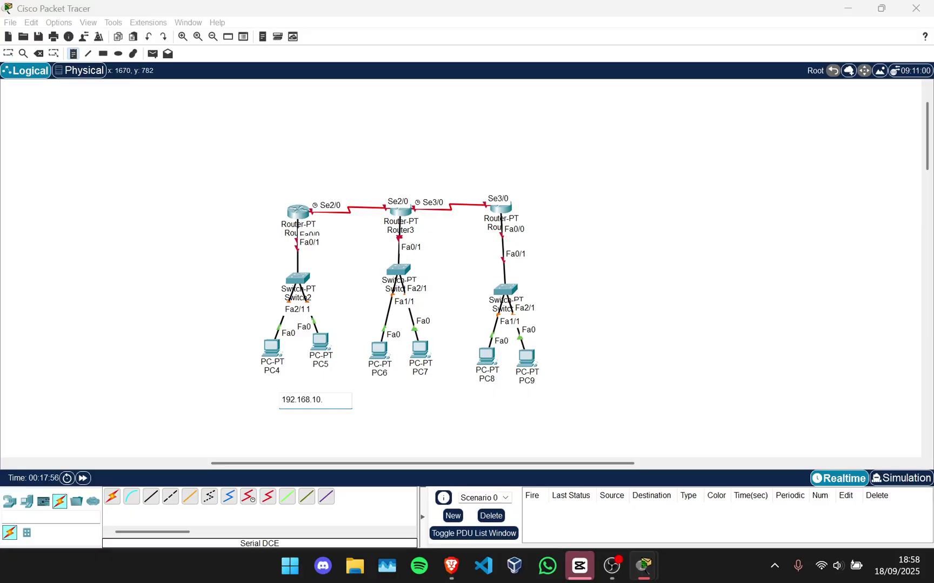
pyautogui.write('0')
pyautogui.click(381, 399)
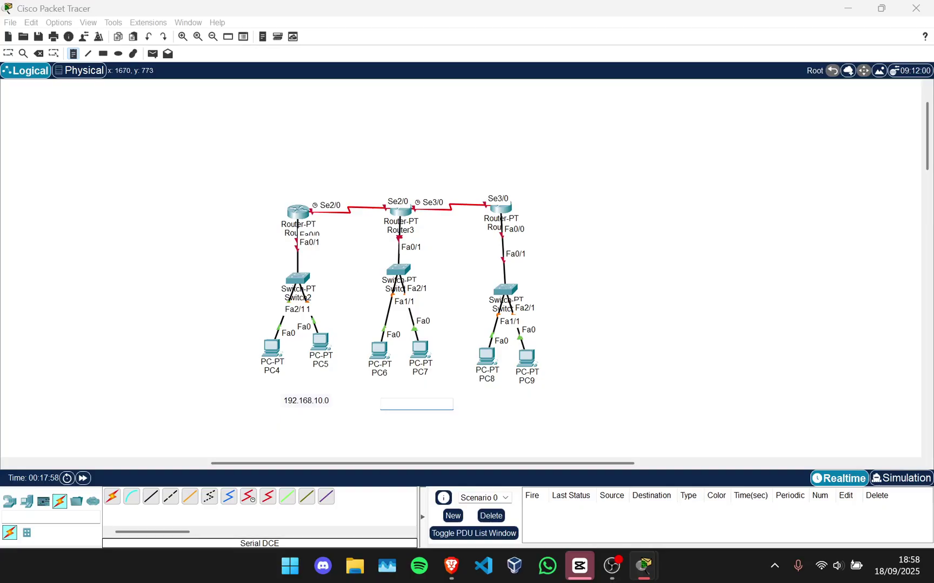
pyautogui.write('192.168')
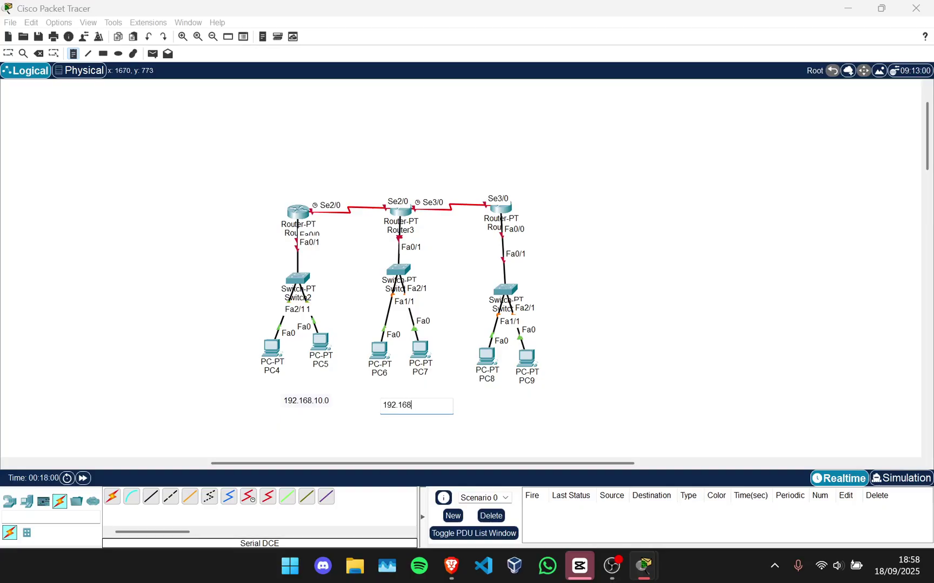
pyautogui.write('.20.0')
pyautogui.click(485, 401)
pyautogui.write('192.1')
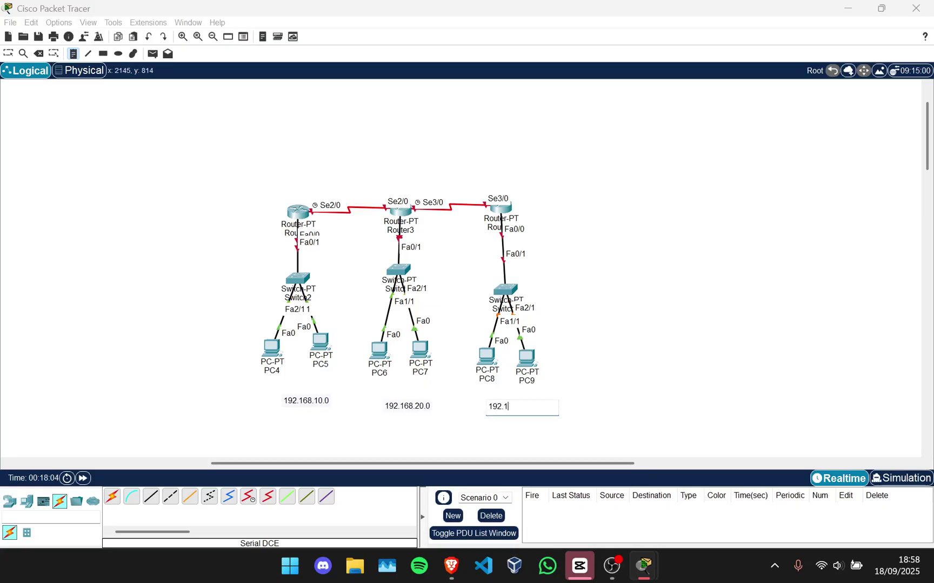
pyautogui.write('68.30.0')
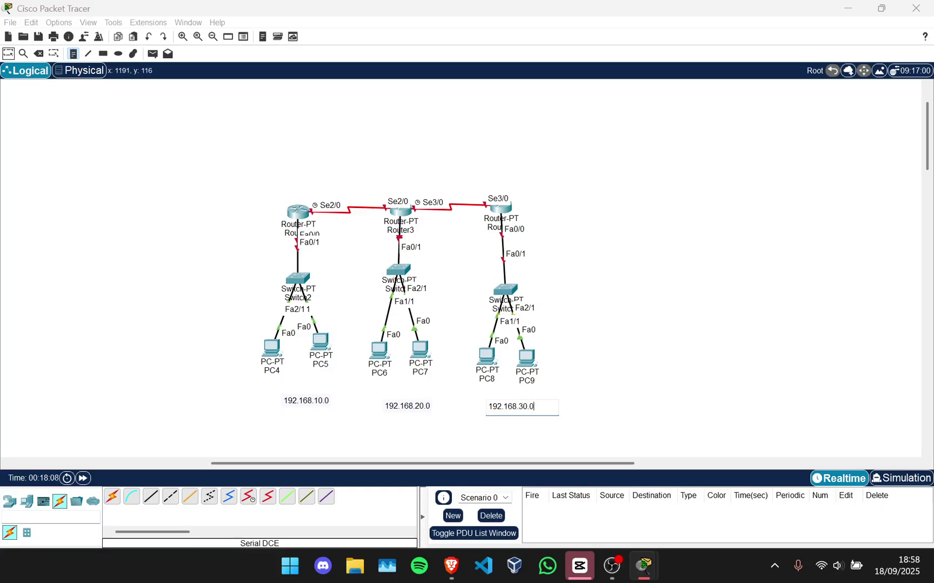
pyautogui.press('Escape')
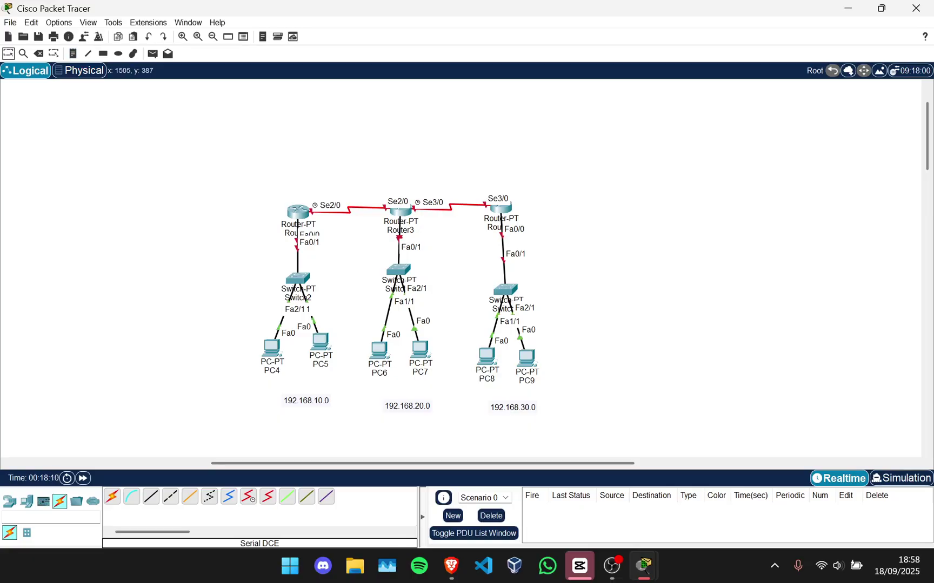
# Open Router2's command line and enter global configuration mode with en and conf t.
pyautogui.click(298, 212)
pyautogui.click(298, 212)
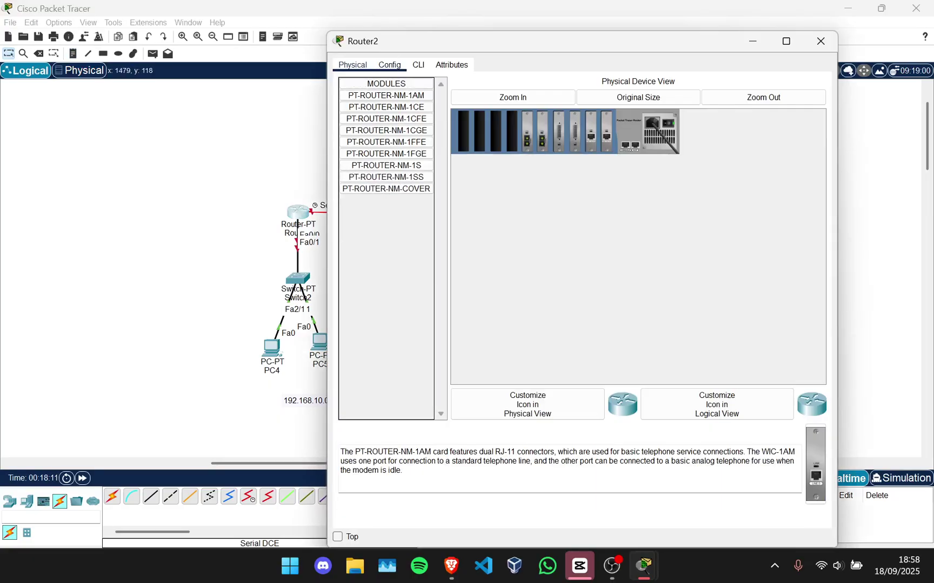
pyautogui.click(389, 65)
pyautogui.click(417, 65)
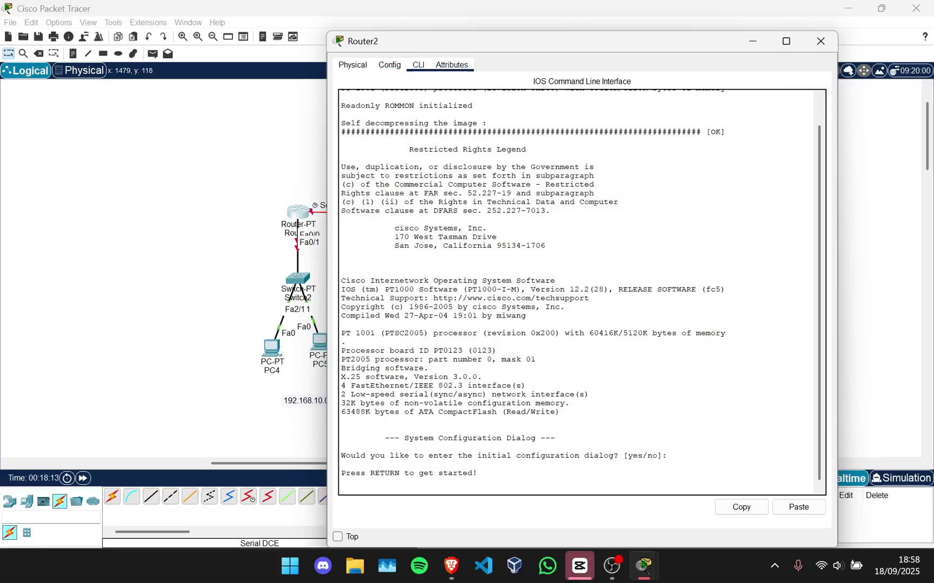
pyautogui.press('Return')
pyautogui.press('Return')
pyautogui.write('en')
pyautogui.press('Return')
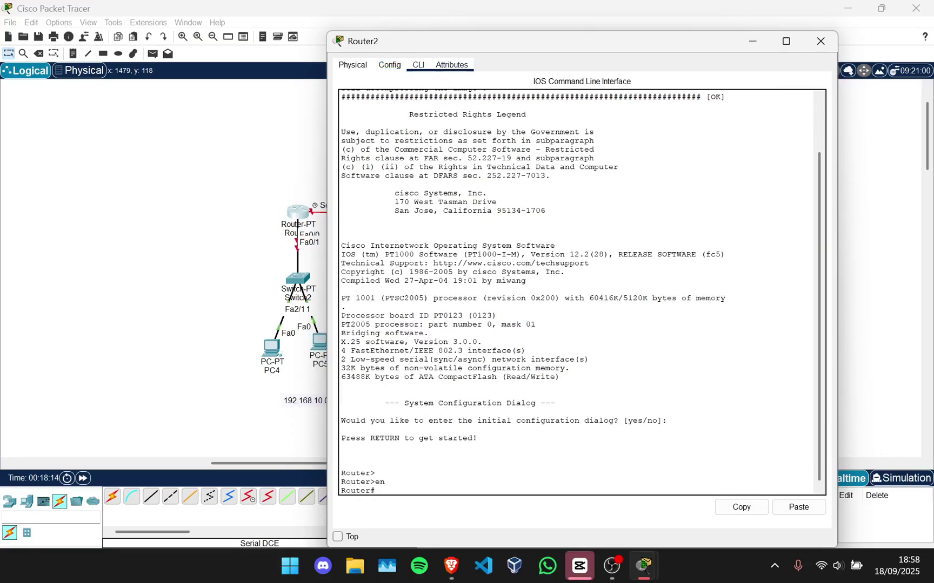
pyautogui.write('conf t')
pyautogui.press('Return')
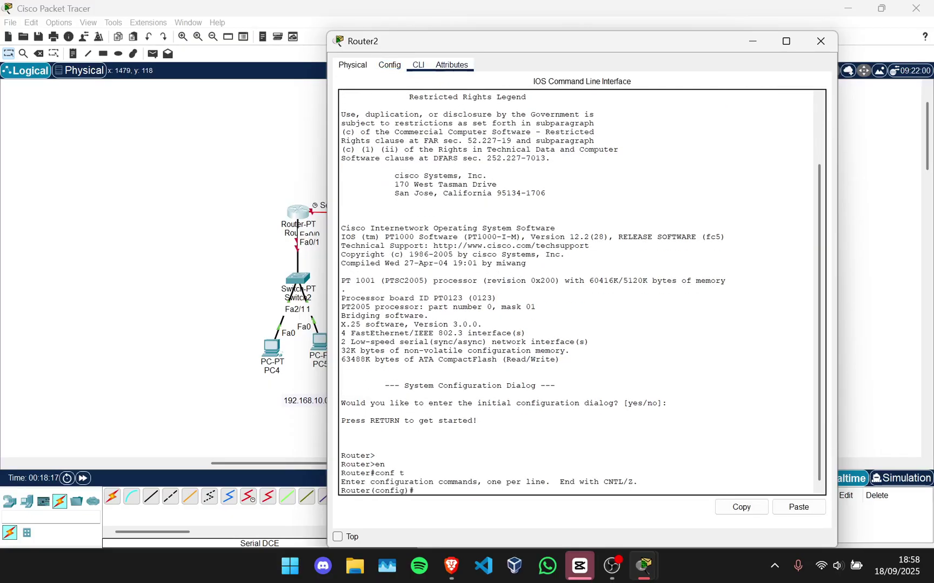
# Assign IP address 192.168.10.1 with mask 255.255.255.0 to Router2's interface fa0/0 and enable the interface with no sh.
pyautogui.write('int')
pyautogui.write('fa0/0')
pyautogui.press('Return')
pyautogui.press('Return')
pyautogui.press('Return')
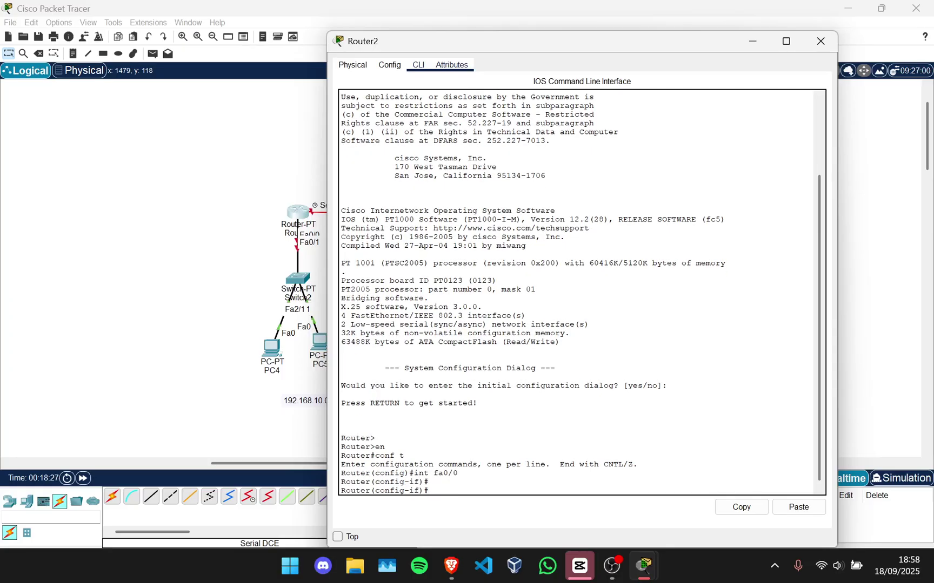
pyautogui.write('ip add 92.168.10.')
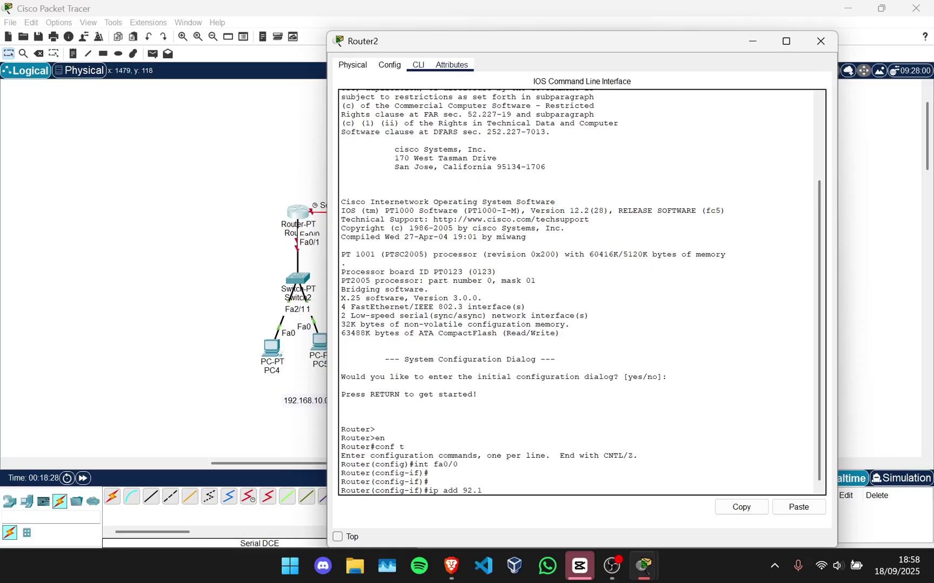
pyautogui.press('BackSpace')
pyautogui.press('BackSpace')
pyautogui.press('BackSpace')
pyautogui.press('BackSpace')
pyautogui.press('BackSpace')
pyautogui.press('BackSpace')
pyautogui.press('BackSpace')
pyautogui.press('BackSpace')
pyautogui.press('BackSpace')
pyautogui.press('BackSpace')
pyautogui.write('192.168.10.1 255.255.255')
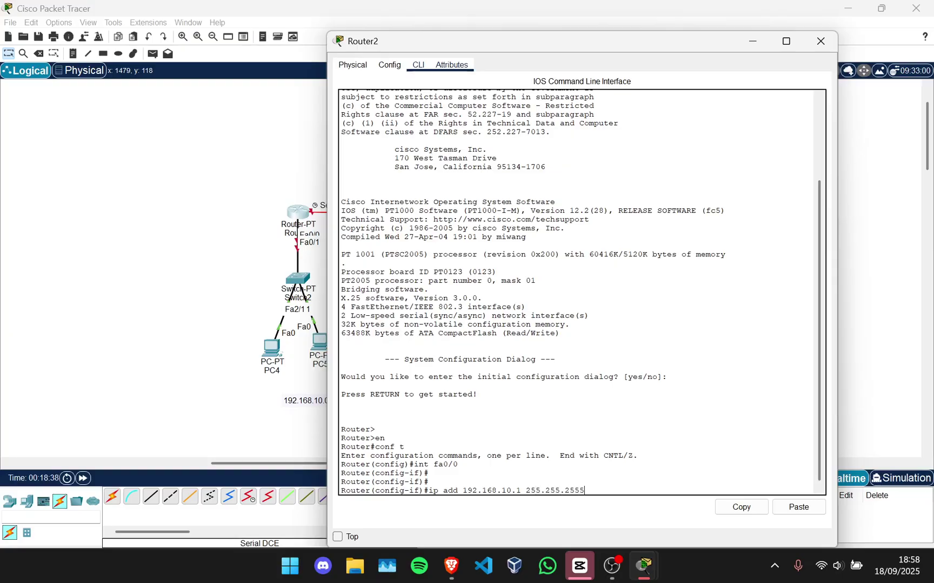
pyautogui.write('.0')
pyautogui.press('Return')
pyautogui.write('no sh')
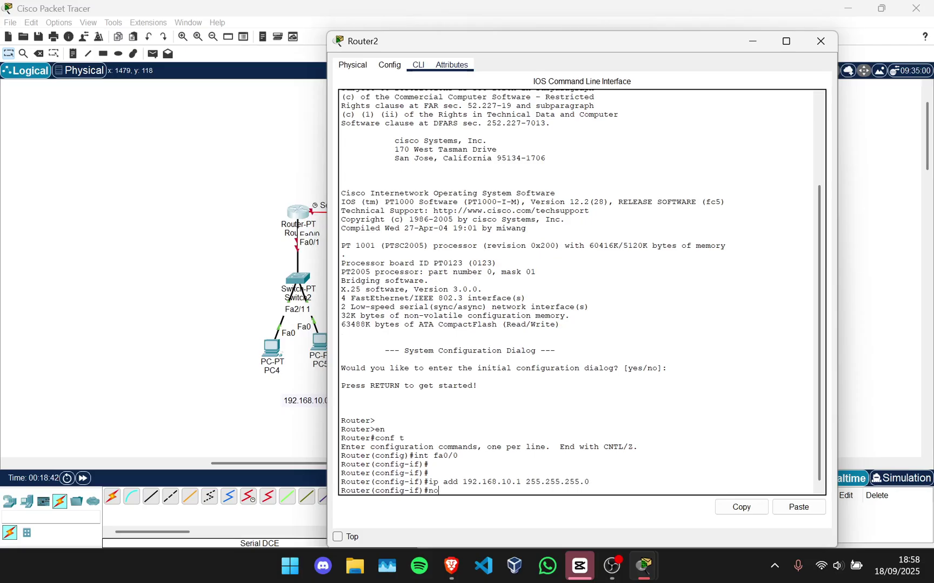
pyautogui.press('Return')
pyautogui.press('Return')
pyautogui.press('Return')
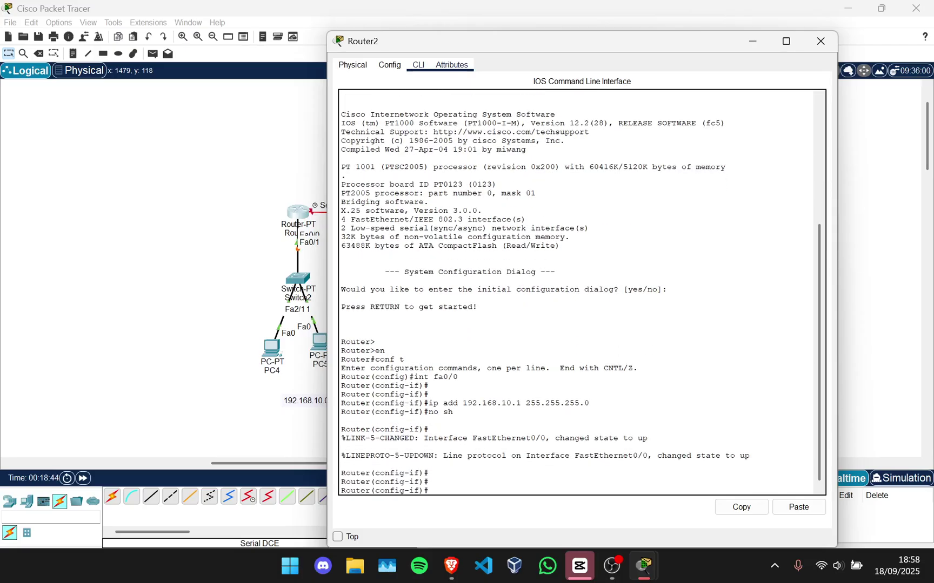
# Assign IP address 10.10.10.1 with mask 255.255.255.0 to Router2's interface serial2/0, enable it with no sh, and leave the router's window.
pyautogui.write('ex')
pyautogui.press('Return')
pyautogui.press('Return')
pyautogui.write('int se')
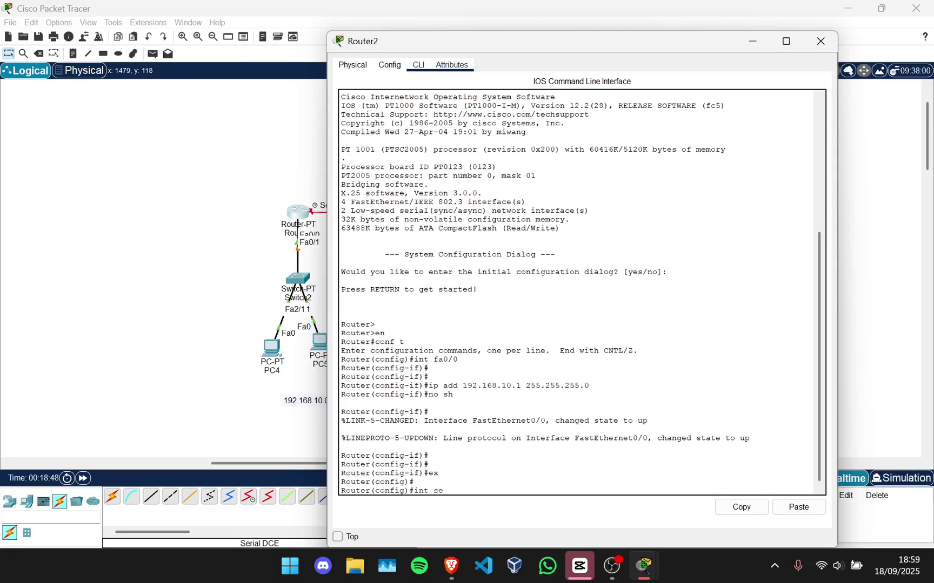
pyautogui.write('rial2/0')
pyautogui.press('Return')
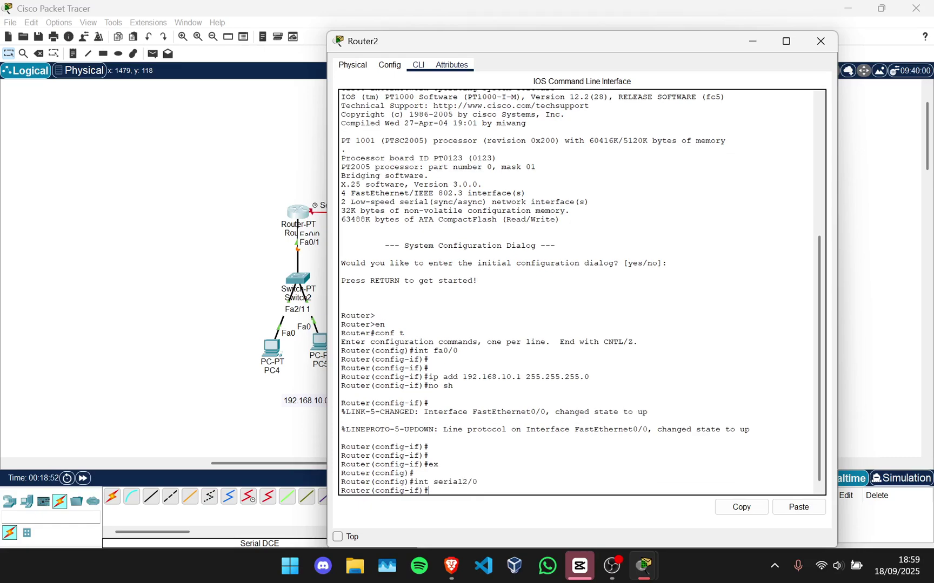
pyautogui.write('ip add 10.10.10.1 255.255.255')
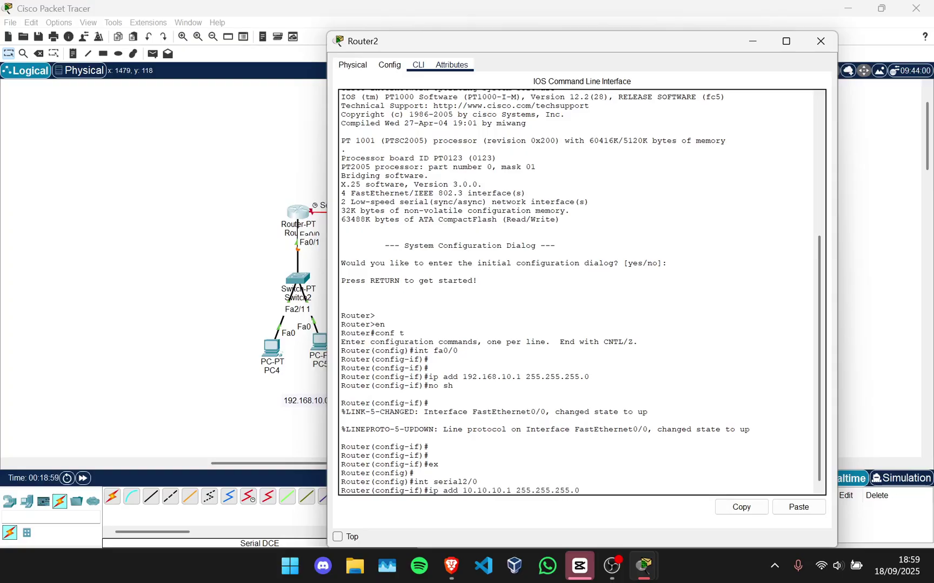
pyautogui.write('.0')
pyautogui.press('Return')
pyautogui.write('no sh')
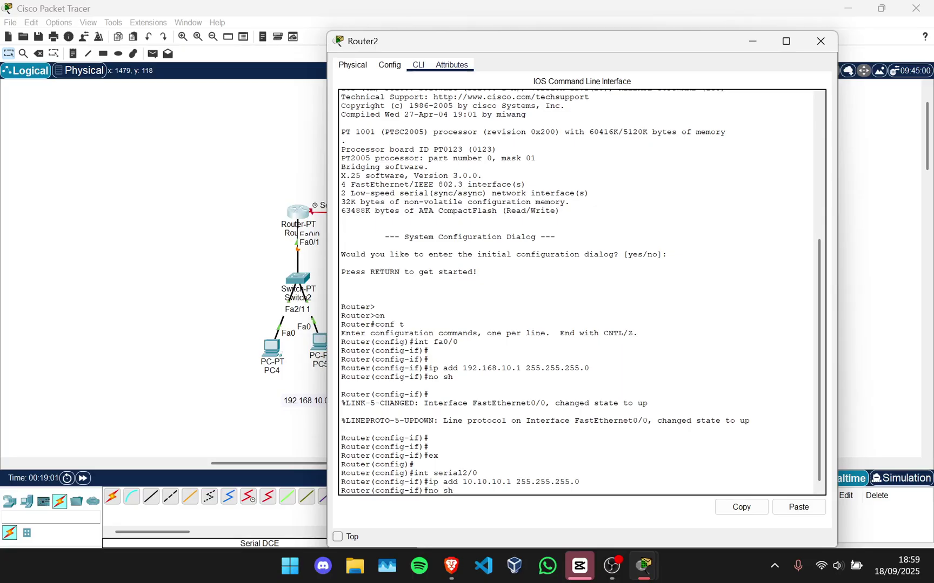
pyautogui.press('Return')
pyautogui.press('Return')
pyautogui.press('Return')
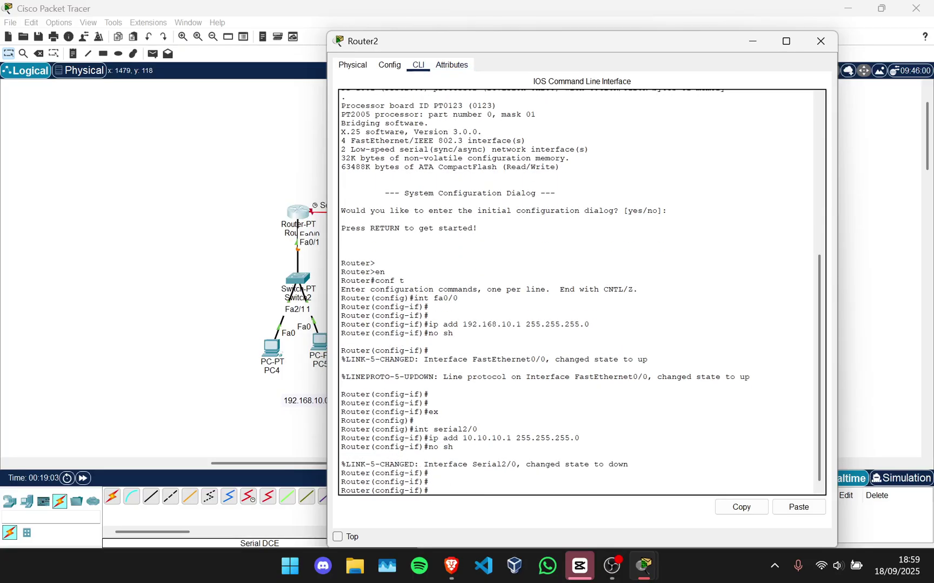
pyautogui.click(250, 319)
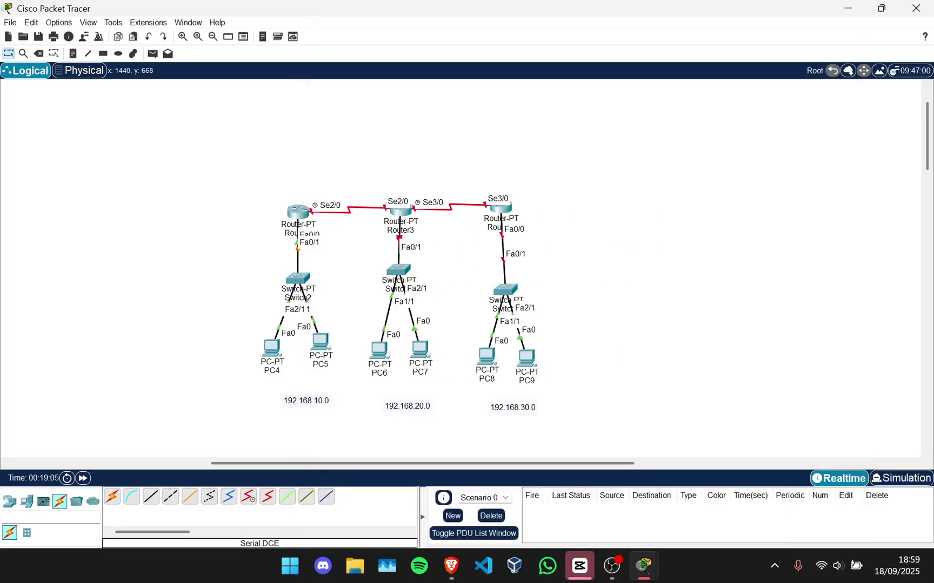
# Configure PC4 with static IPv4 address 192.168.10.2, subnet mask 255.255.255.0 and default gateway 192.168.10.1.
pyautogui.click(272, 349)
pyautogui.click(426, 64)
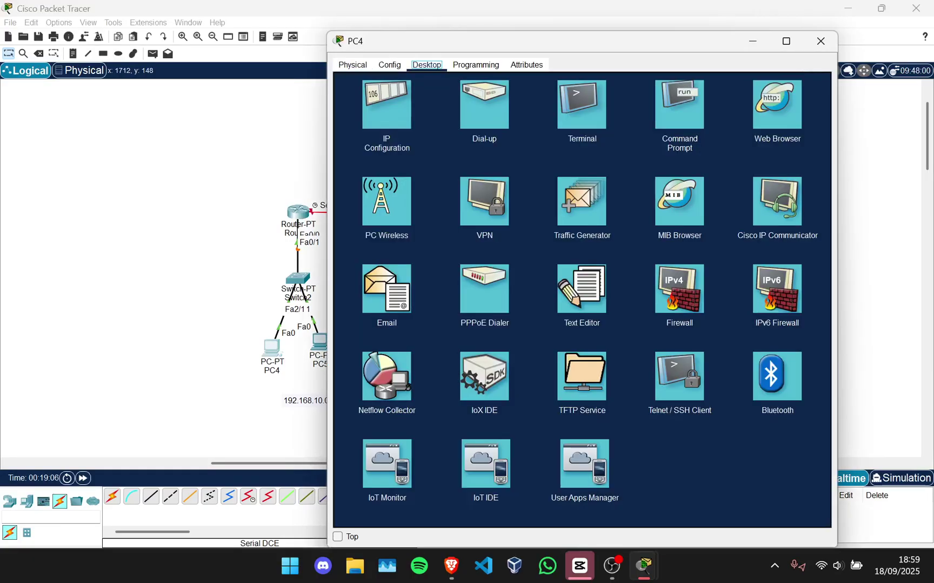
pyautogui.click(386, 103)
pyautogui.click(507, 142)
pyautogui.write('19')
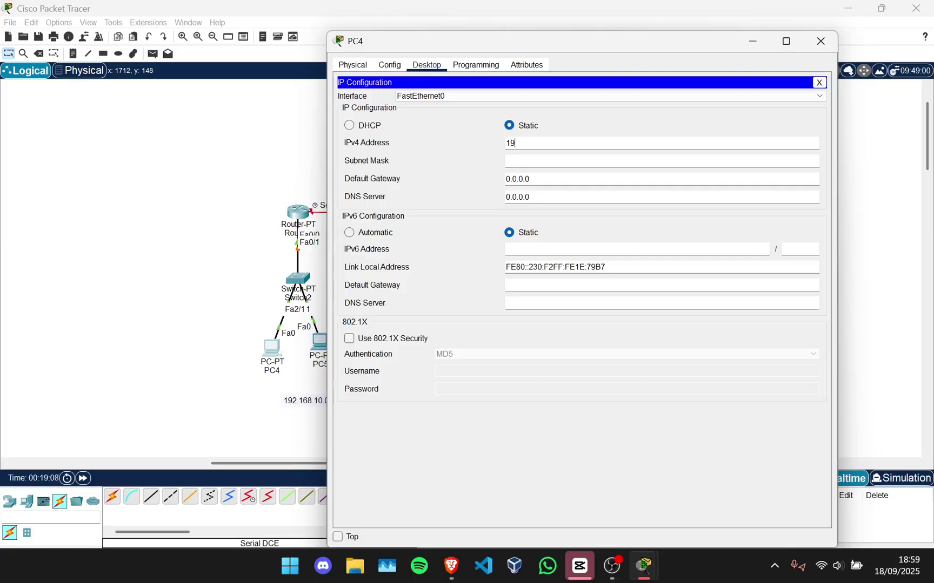
pyautogui.write('2.168.10.2')
pyautogui.hotkey('ctrl', 'a')
pyautogui.hotkey('ctrl', 'c')
pyautogui.press('Tab')
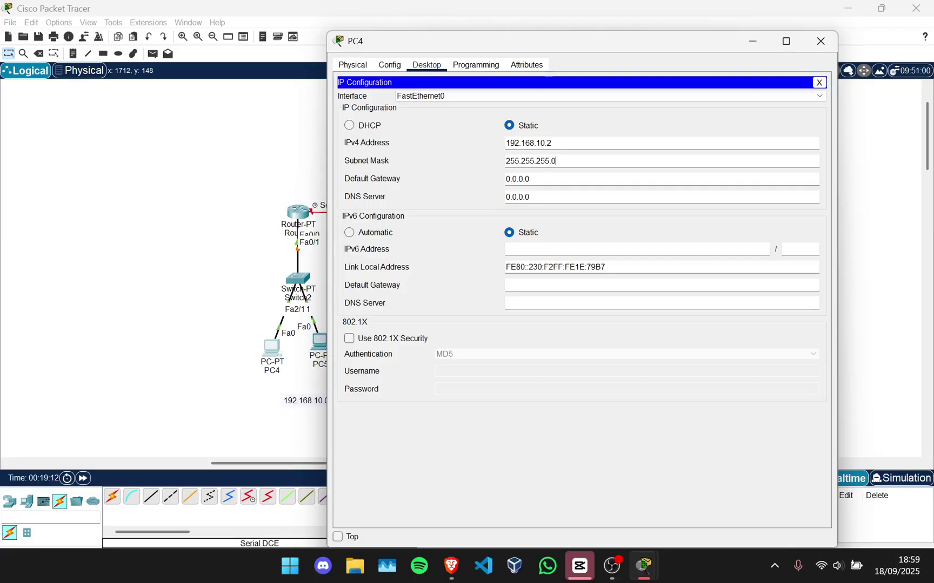
pyautogui.press('Tab')
pyautogui.hotkey('ctrl', 'v')
pyautogui.press('BackSpace')
pyautogui.write('1')
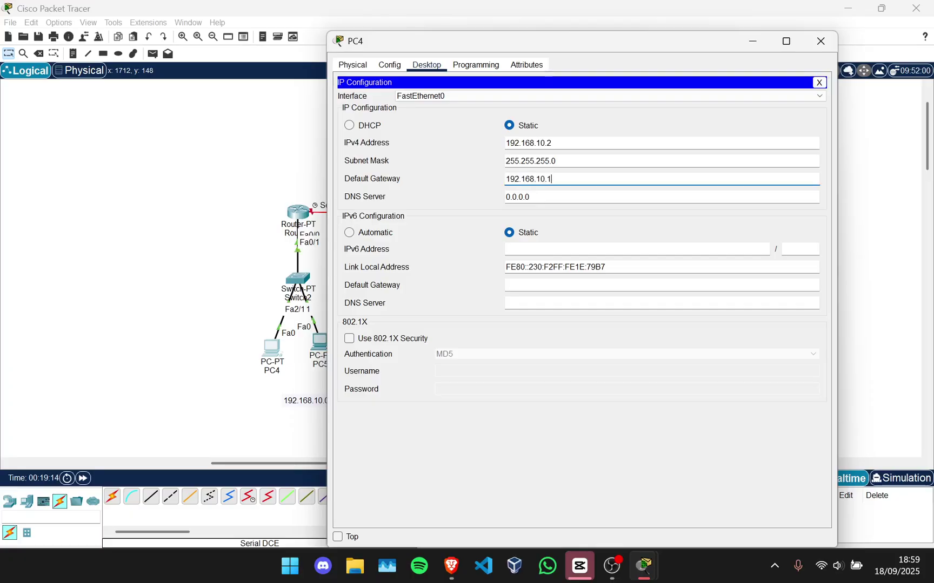
pyautogui.hotkey('alt', 'F4')
# Configure PC5 with static IPv4 address 192.168.10.3, subnet mask 255.255.255.0 and default gateway 192.168.10.1.
pyautogui.click(321, 341)
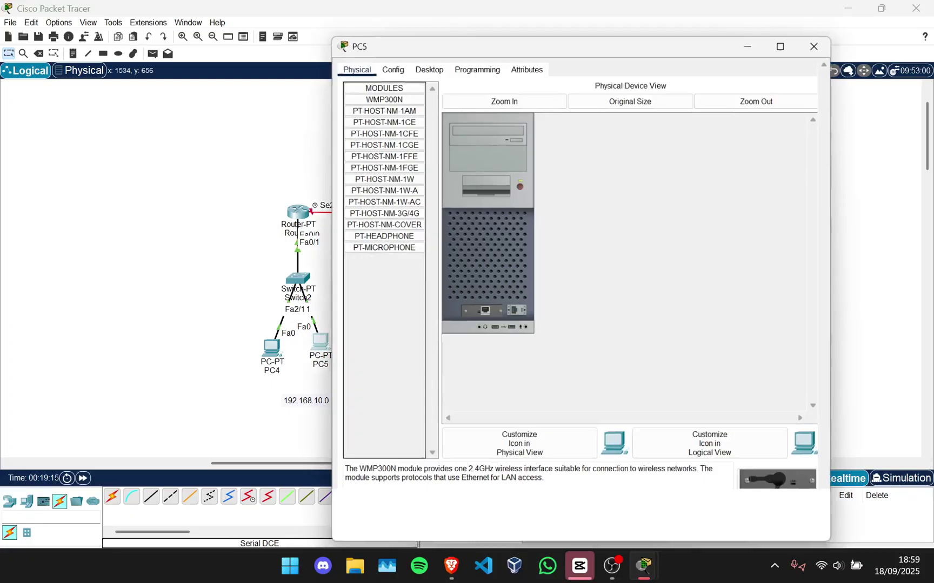
pyautogui.click(389, 65)
pyautogui.click(426, 65)
pyautogui.click(387, 105)
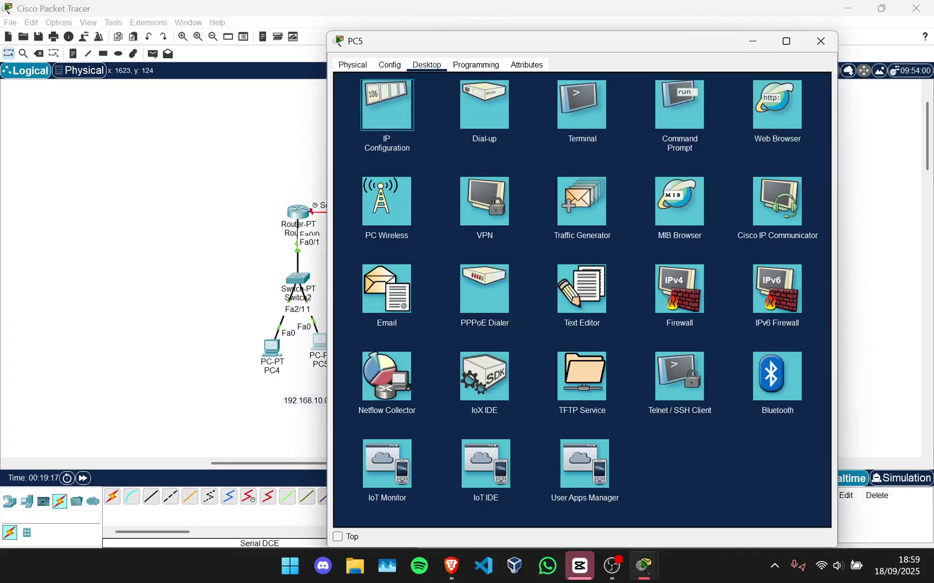
pyautogui.click(507, 142)
pyautogui.write('192.168.10.3')
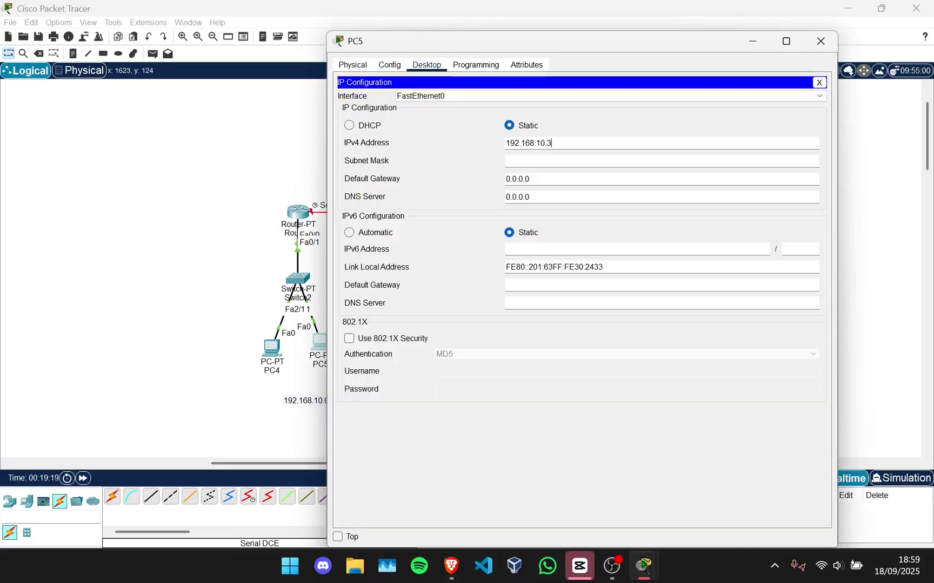
pyautogui.click(539, 160)
pyautogui.press('Tab')
pyautogui.press('BackSpace')
pyautogui.press('BackSpace')
pyautogui.press('BackSpace')
pyautogui.press('BackSpace')
pyautogui.press('BackSpace')
pyautogui.press('BackSpace')
pyautogui.press('BackSpace')
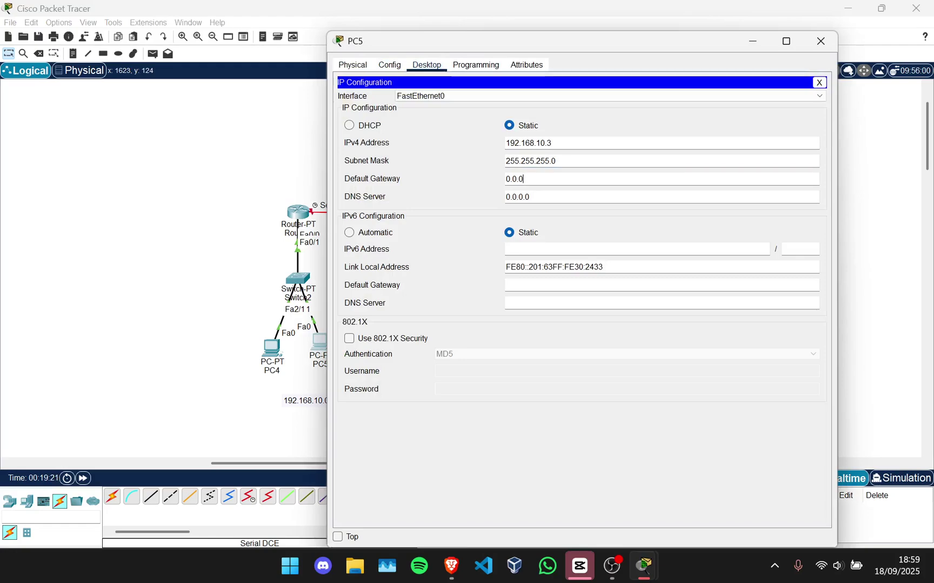
pyautogui.write('192.168.10.1')
pyautogui.click(820, 41)
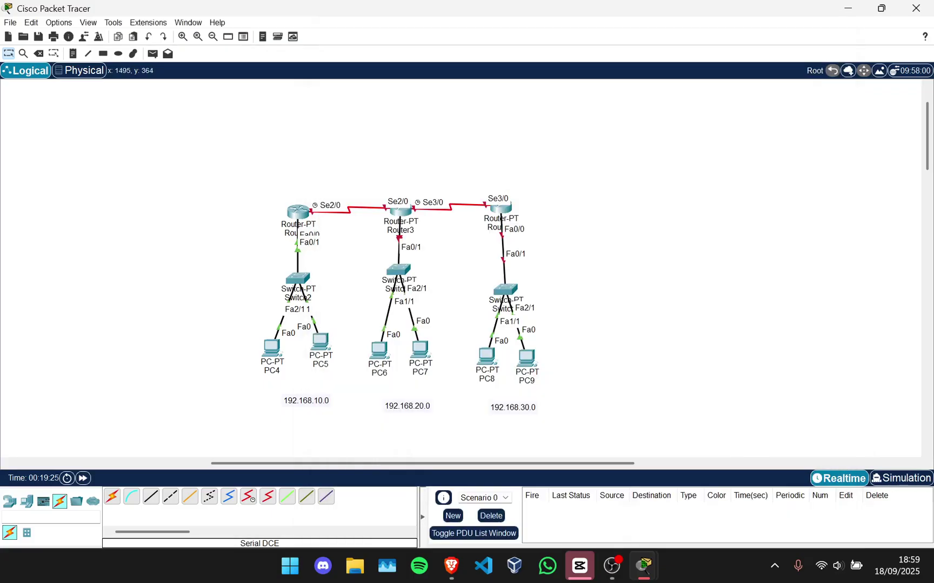
pyautogui.moveTo(298, 211)
pyautogui.click(400, 211)
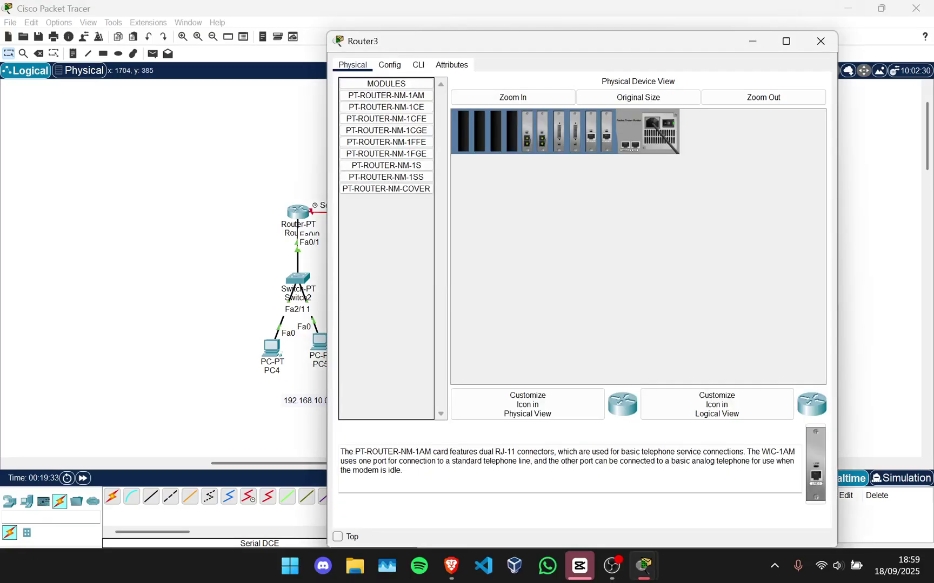
pyautogui.click(752, 42)
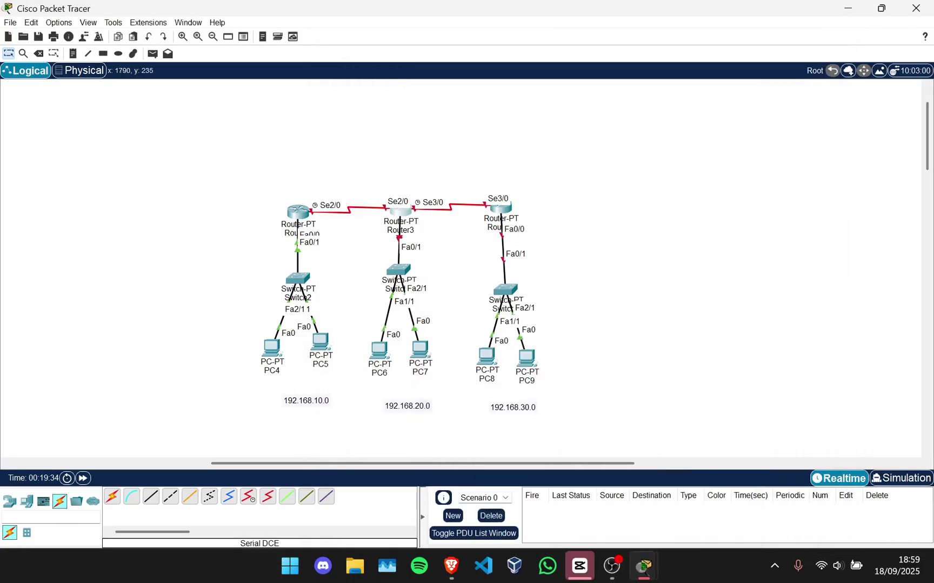
pyautogui.scroll(1, 464, 212)
pyautogui.scroll(-2, 194, 270)
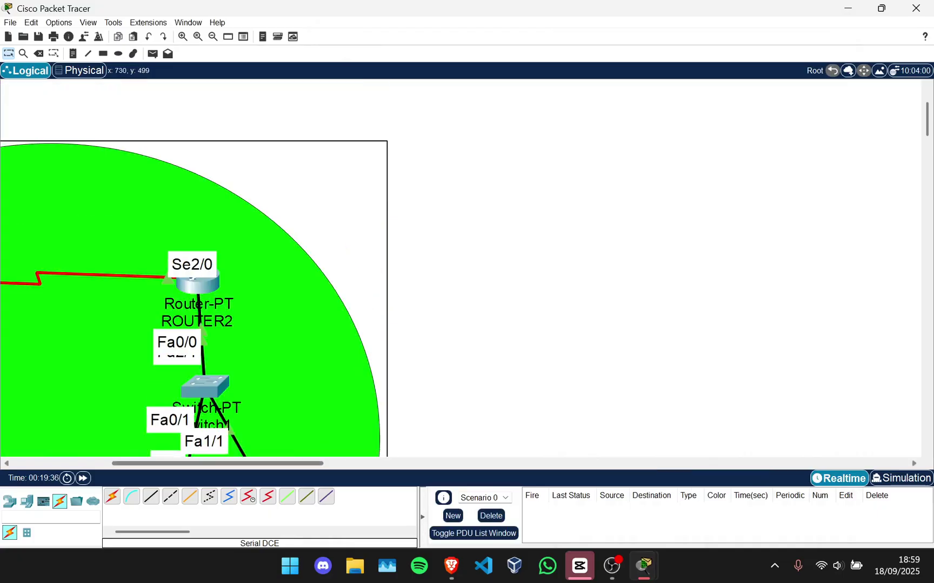
# Locate the second network's three routers and inspect which of its links are still down.
pyautogui.hscroll(10, 459, 271)
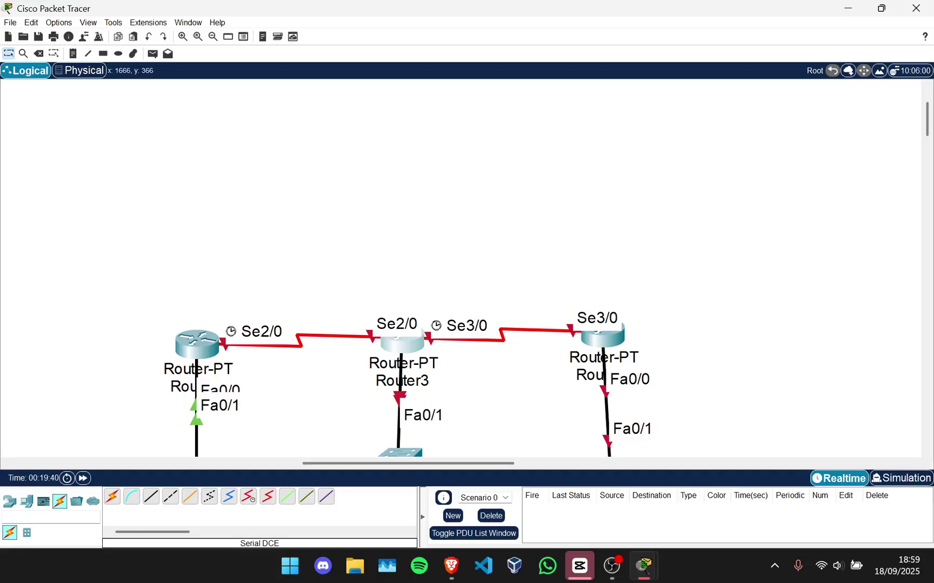
pyautogui.scroll(-2, 459, 270)
pyautogui.hscroll(8, 459, 270)
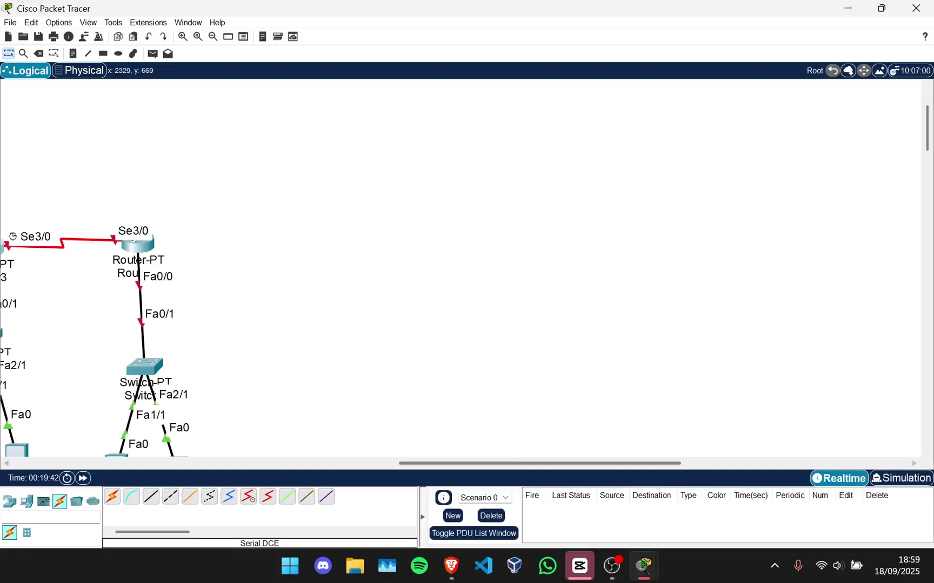
pyautogui.hscroll(-3, 460, 270)
pyautogui.moveTo(562, 463); pyautogui.dragTo(499, 463)
pyautogui.scroll(-2, 524, 329)
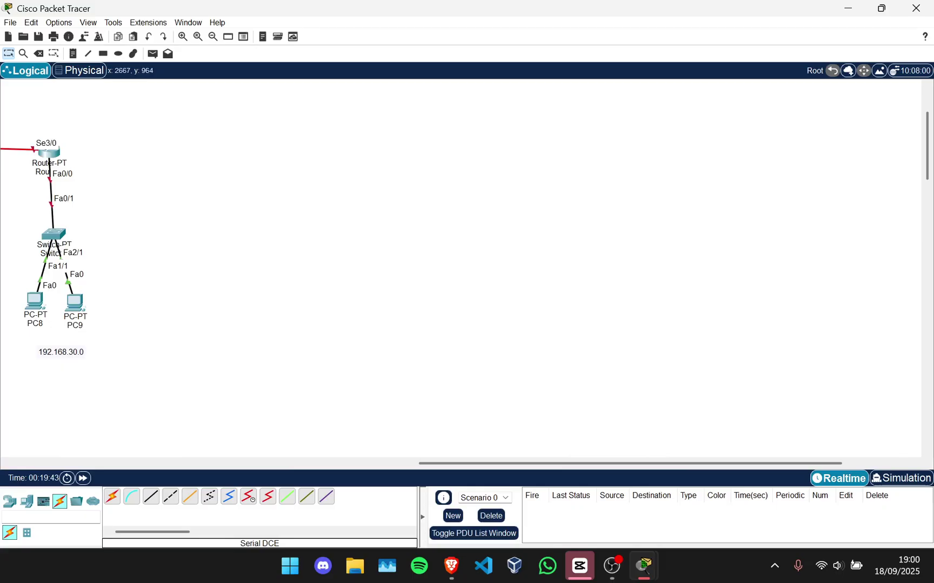
pyautogui.hscroll(-5, 378, 270)
pyautogui.scroll(3, 378, 270)
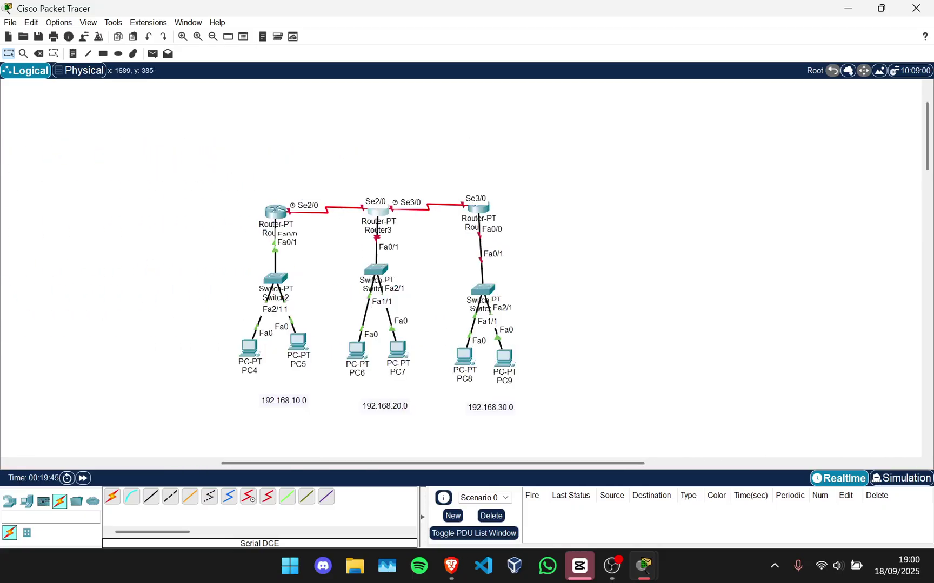
pyautogui.scroll(-2, 377, 317)
pyautogui.scroll(1, 378, 317)
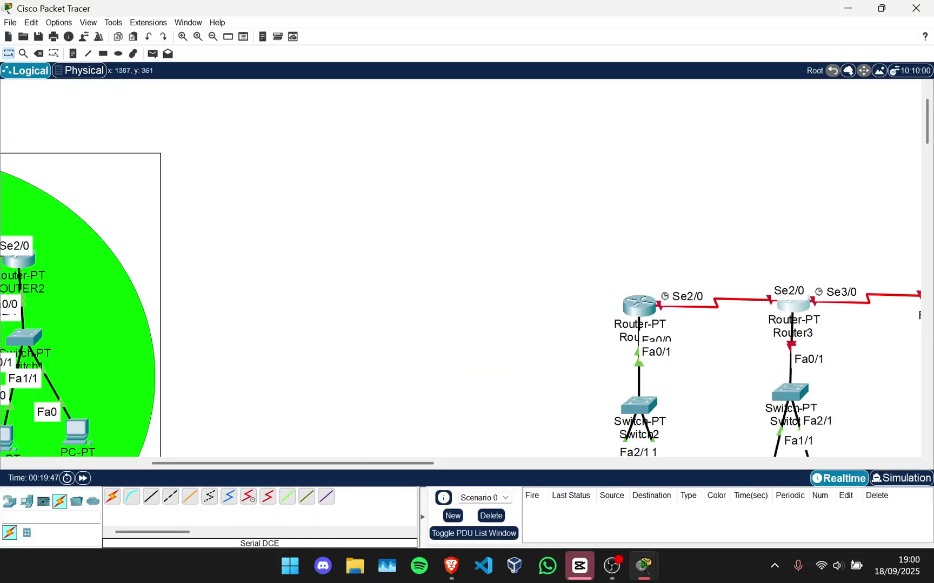
pyautogui.hscroll(8, 459, 270)
pyautogui.hscroll(-2, 459, 270)
pyautogui.scroll(-3, 460, 270)
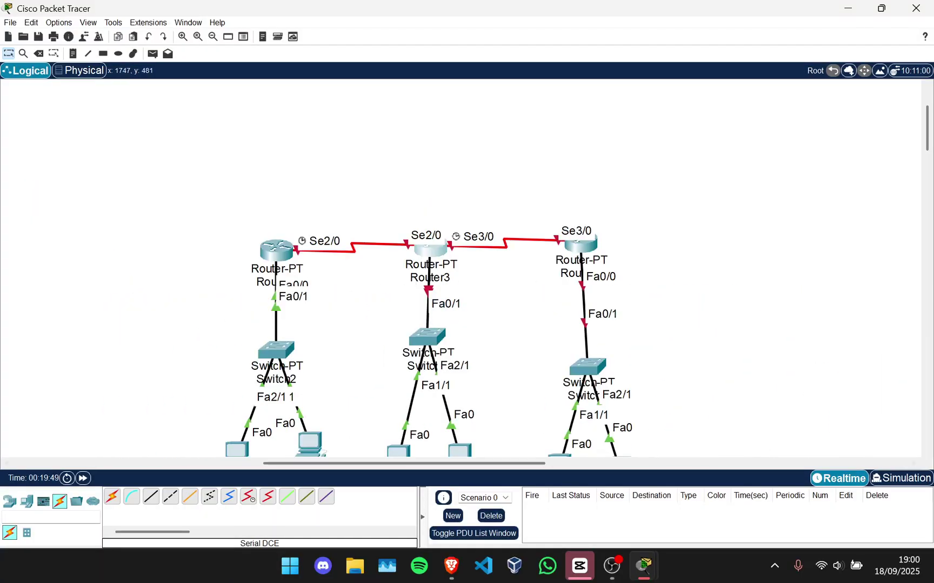
pyautogui.scroll(-1, 443, 280)
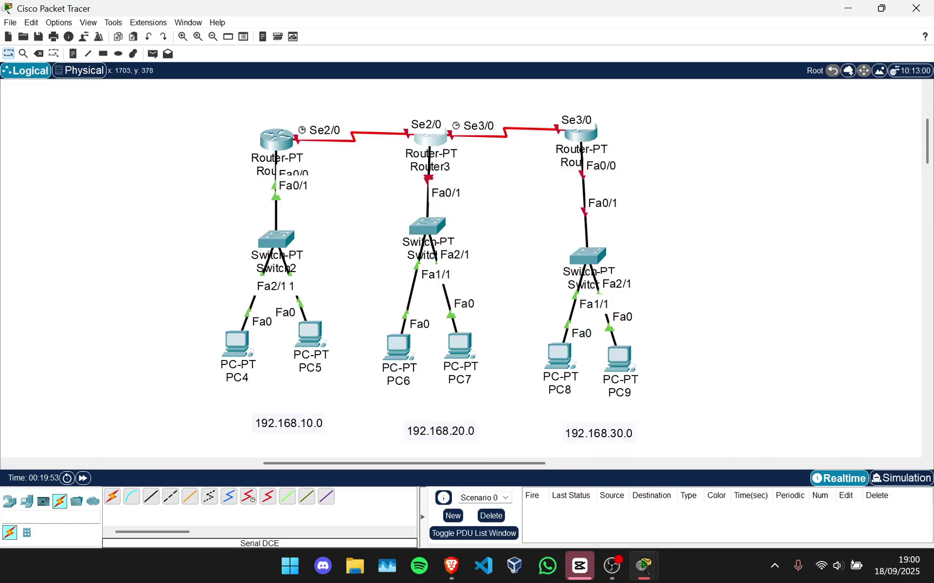
# Open Router3's command line and decline the initial configuration dialog with n.
pyautogui.scroll(1, 430, 162)
pyautogui.click(430, 192)
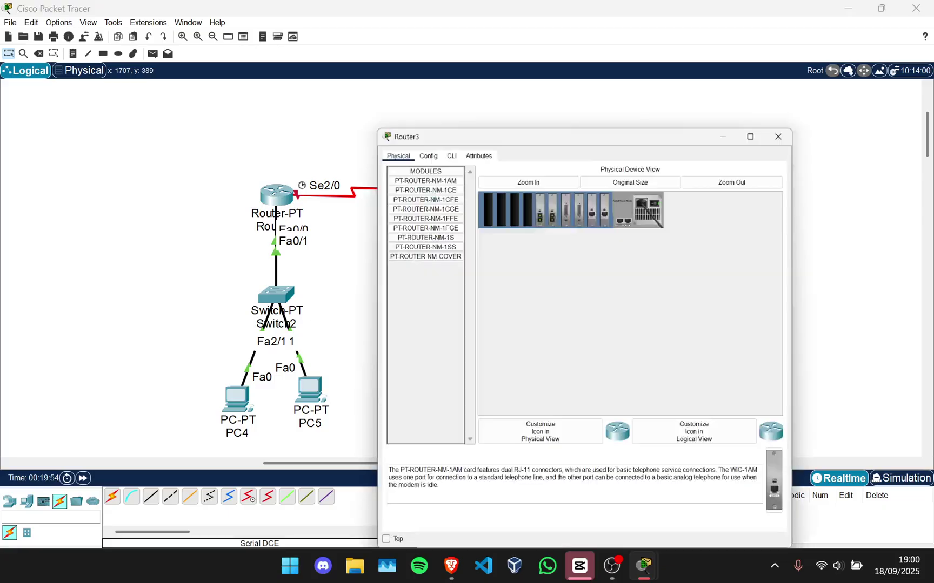
pyautogui.click(419, 64)
pyautogui.press('Return')
pyautogui.press('Return')
pyautogui.press('Return')
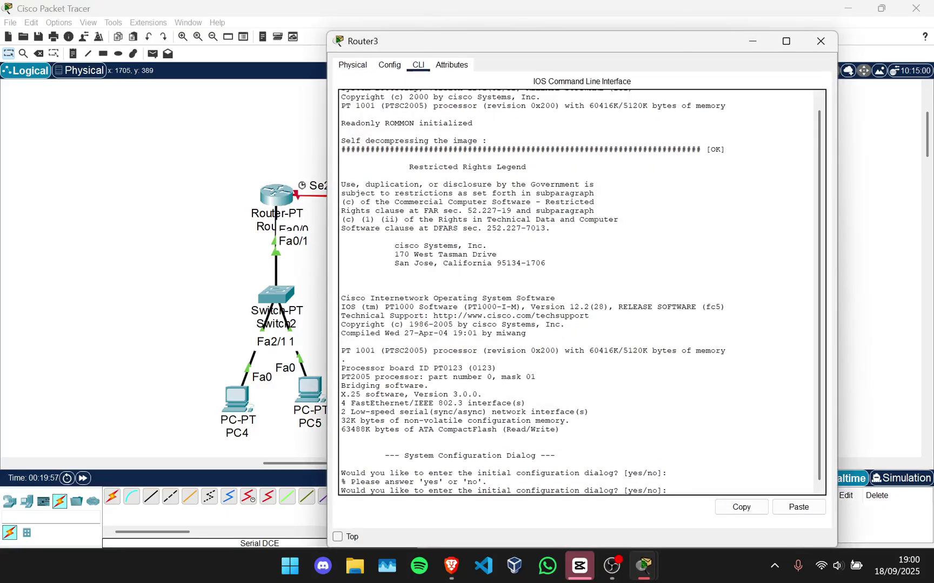
pyautogui.write('n')
pyautogui.press('Return')
pyautogui.press('Return')
pyautogui.press('Return')
# Enter privileged mode with en and global configuration mode with conf t on Router3.
pyautogui.write('en')
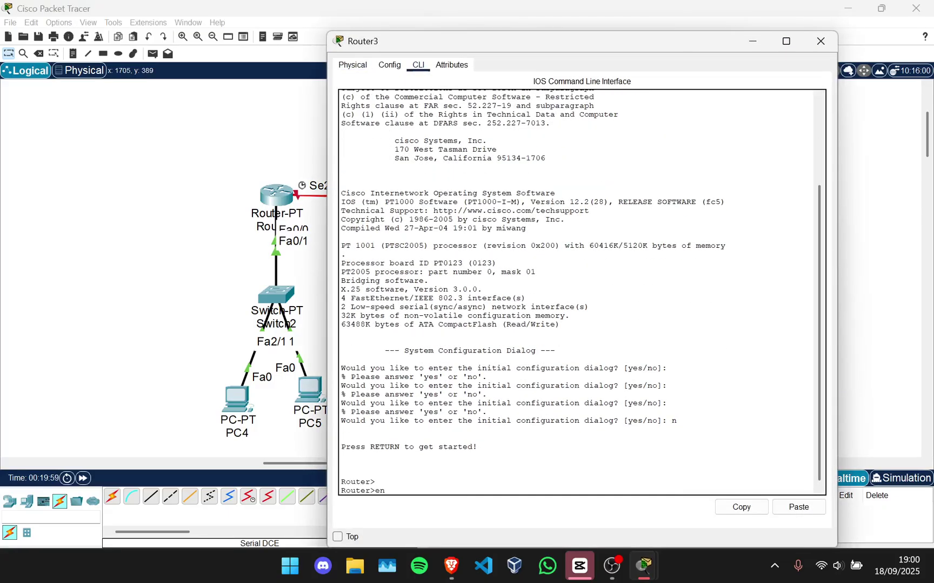
pyautogui.press('Return')
pyautogui.write('conjf tr')
pyautogui.press('Return')
pyautogui.write('conf t')
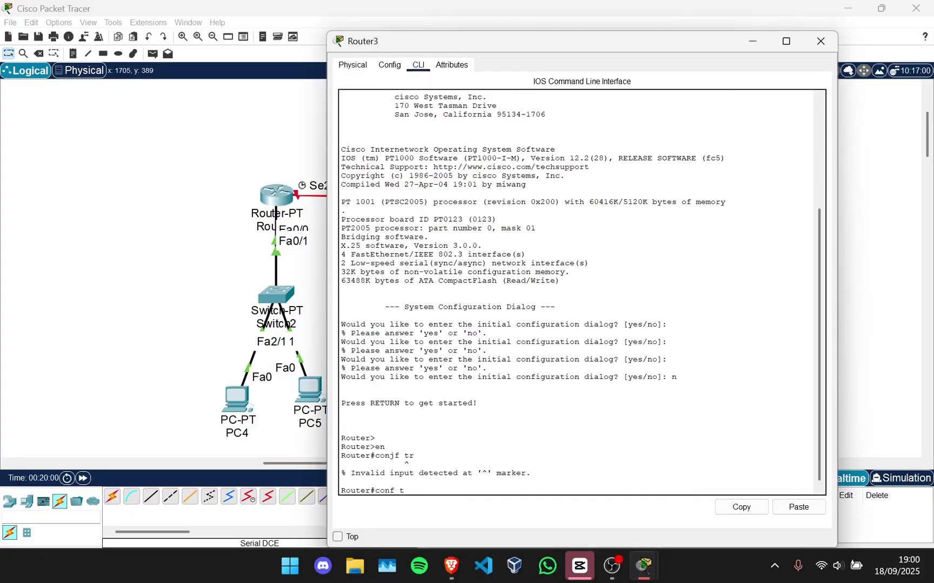
pyautogui.press('Return')
pyautogui.press('Return')
pyautogui.press('Return')
# Assign IP address 192.168.20.1 with mask 255.255.255.0 to Router3's interface fa0/0.
pyautogui.write('int f')
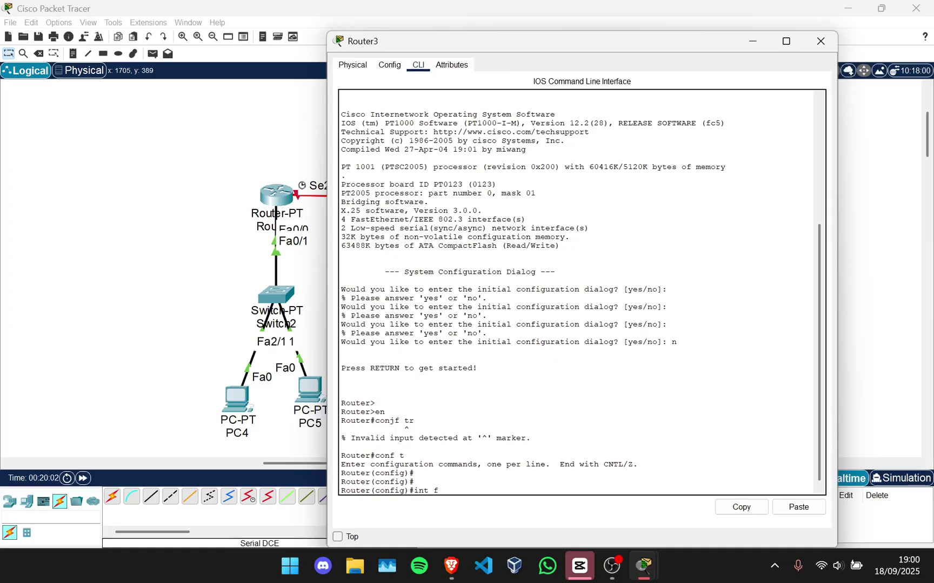
pyautogui.write('a0/0')
pyautogui.press('Return')
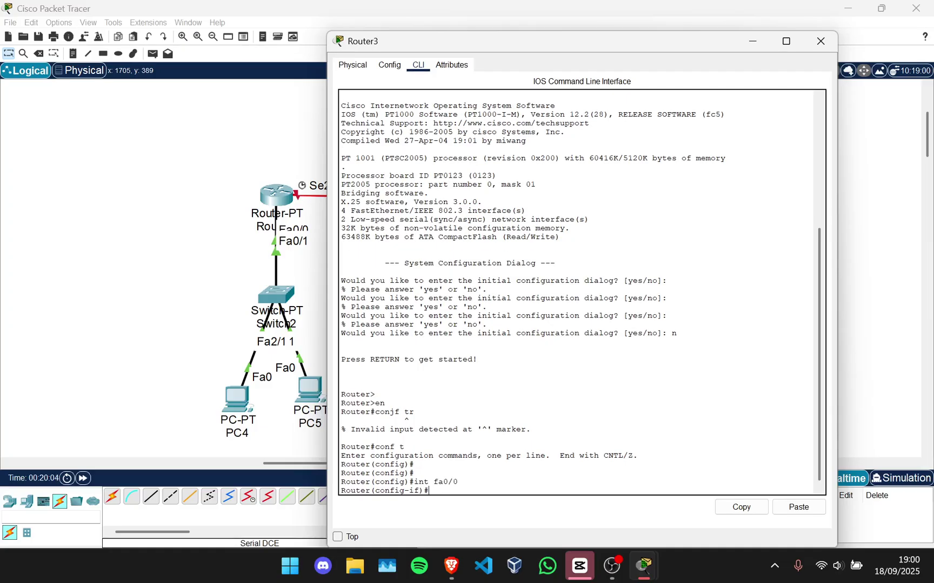
pyautogui.write('ip add 192.168.20')
pyautogui.moveTo(497, 46); pyautogui.dragTo(560, 54)
pyautogui.scroll(-2, 488, 240)
pyautogui.write('1 255.')
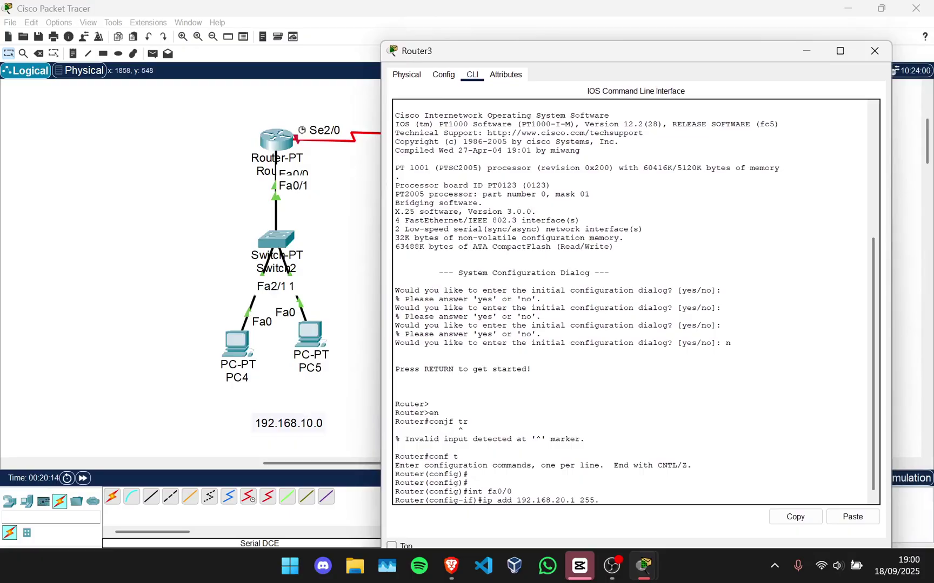
pyautogui.write('255.255.0')
pyautogui.press('Return')
pyautogui.press('Return')
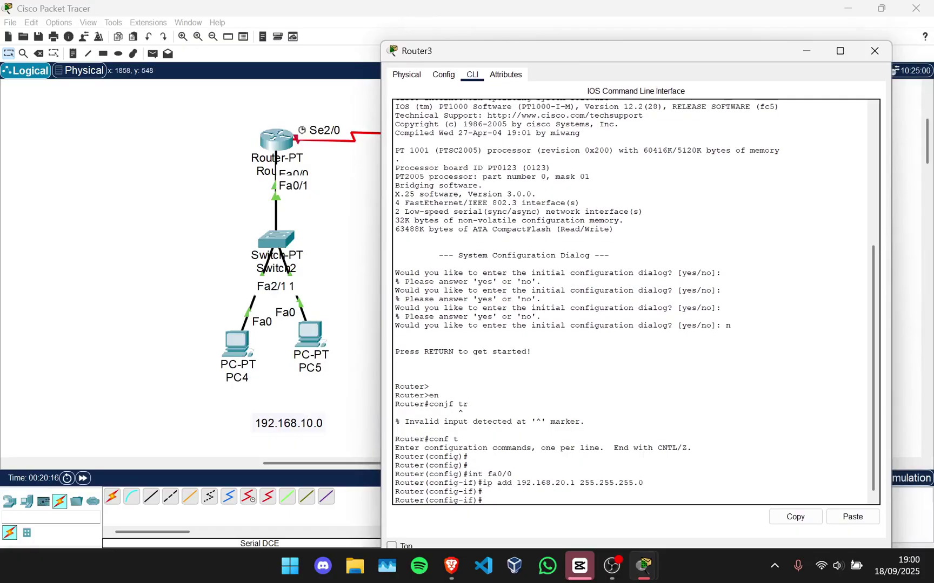
# Enable Router3's interface fa0/0 with no sh and leave its interface configuration with ex.
pyautogui.write('no sh')
pyautogui.press('Return')
pyautogui.press('Return')
pyautogui.press('Return')
pyautogui.press('Return')
pyautogui.press('Return')
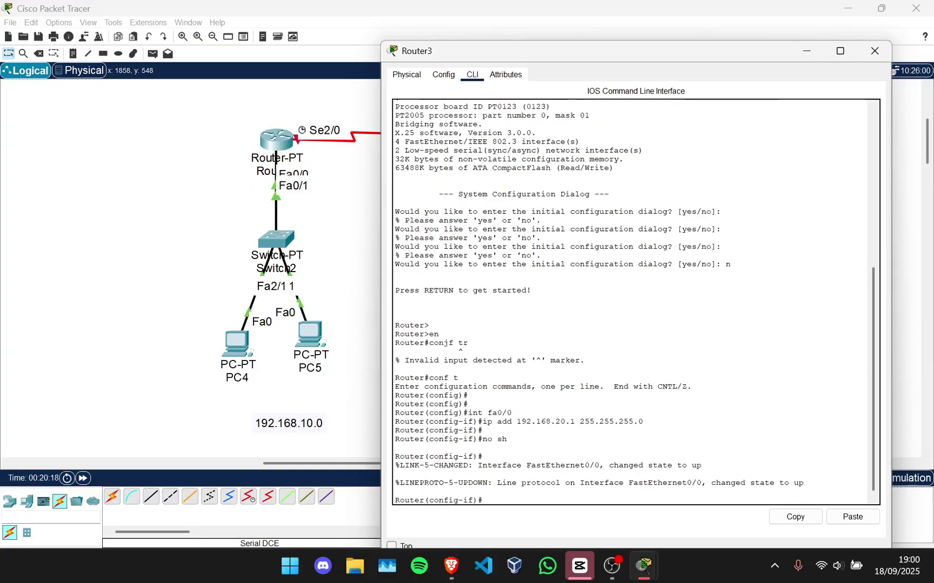
pyautogui.write('ex')
pyautogui.press('Return')
pyautogui.press('Return')
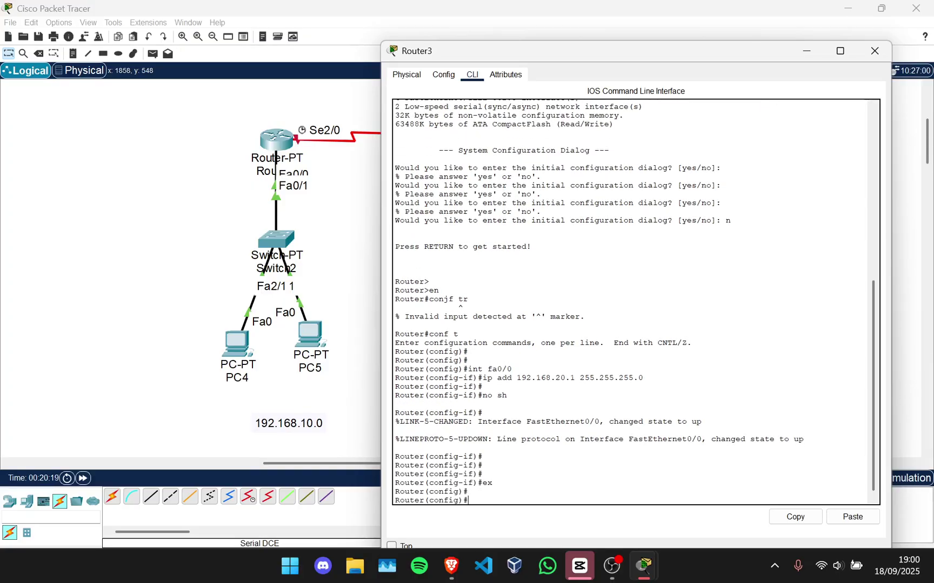
# Assign IP address 10.10.10.2 with mask 255.255.255.0 to Router3's interface se2/0.
pyautogui.write('int se2/0')
pyautogui.press('Return')
pyautogui.write('ip a')
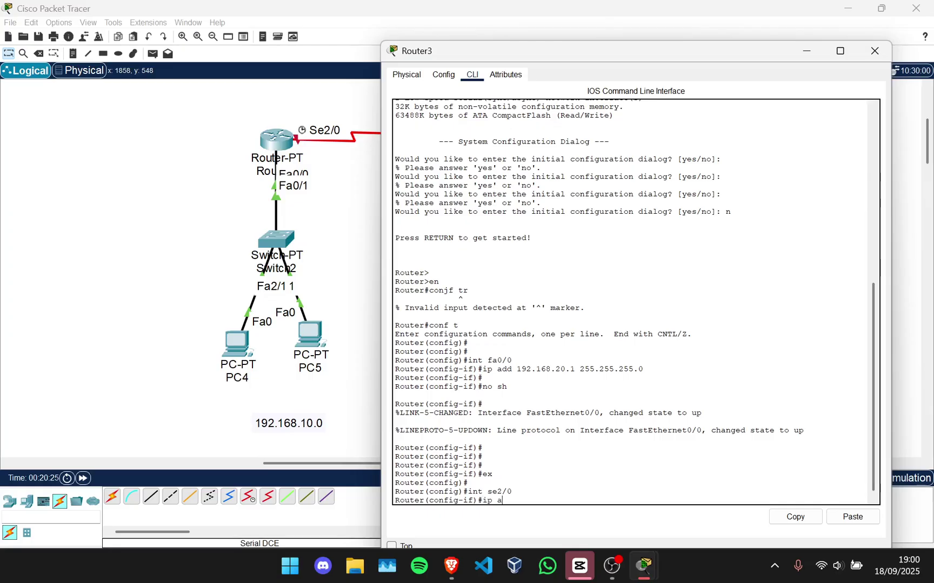
pyautogui.write('dd 192.168')
pyautogui.press('BackSpace')
pyautogui.press('BackSpace')
pyautogui.press('BackSpace')
pyautogui.write('0.10.10.2 255.255.255')
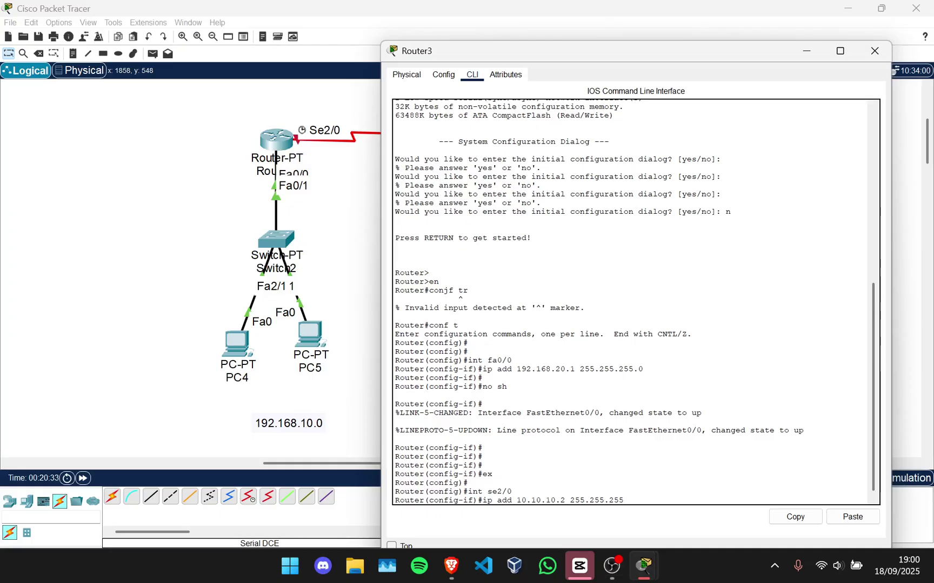
pyautogui.write('.0')
pyautogui.press('Return')
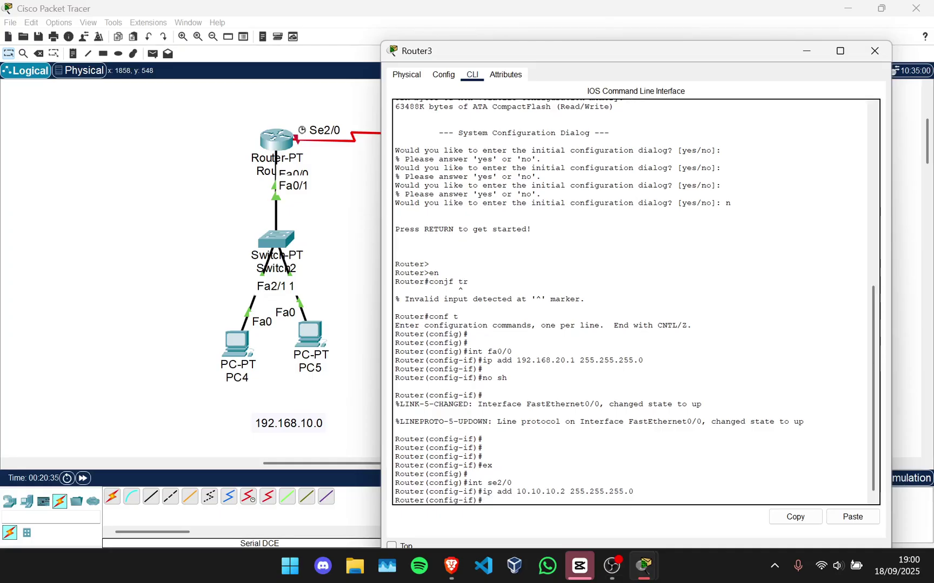
# Enable Router3's interface se2/0 with no sh.
pyautogui.press('Return')
pyautogui.write('no sh')
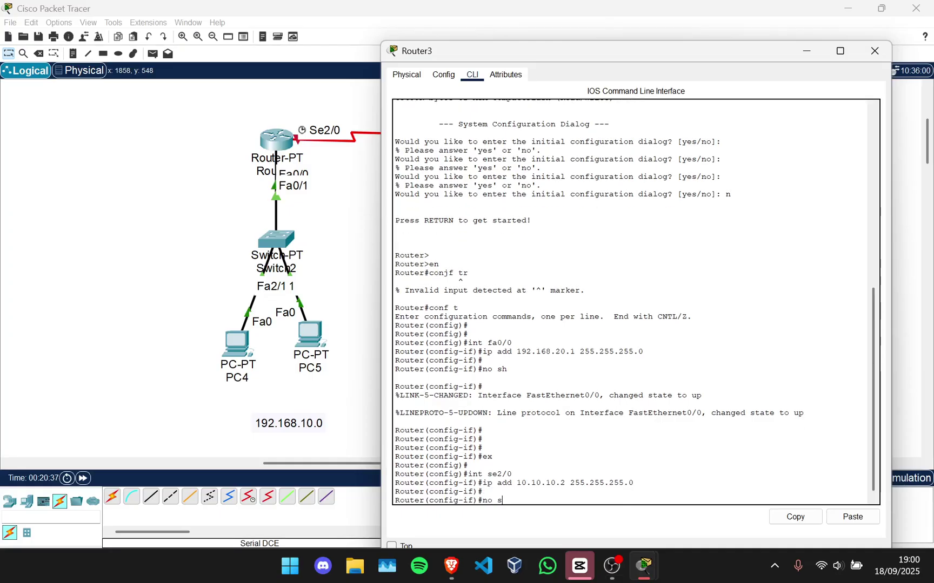
pyautogui.press('Return')
pyautogui.press('Return')
pyautogui.press('Return')
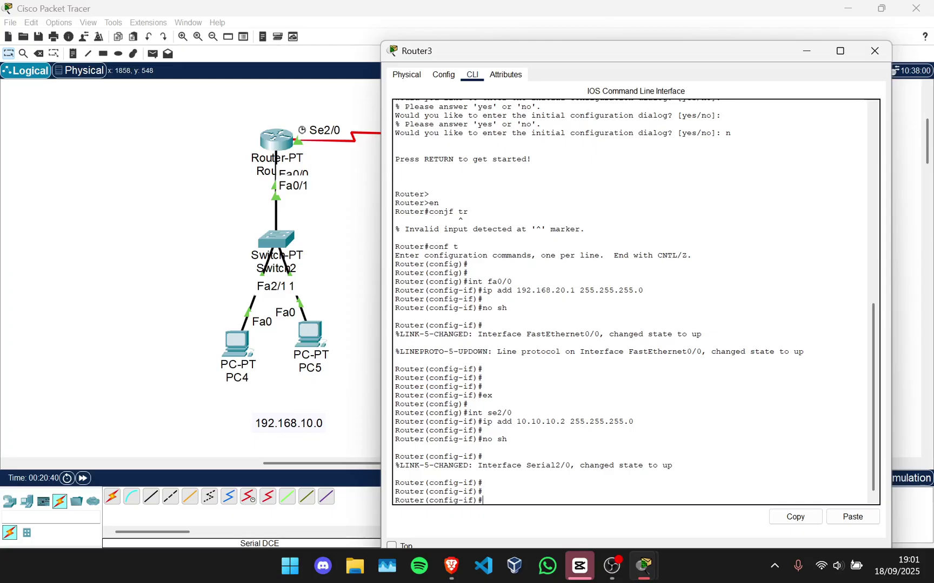
pyautogui.write('t s')
pyautogui.press('Return')
pyautogui.press('Return')
pyautogui.write('ip')
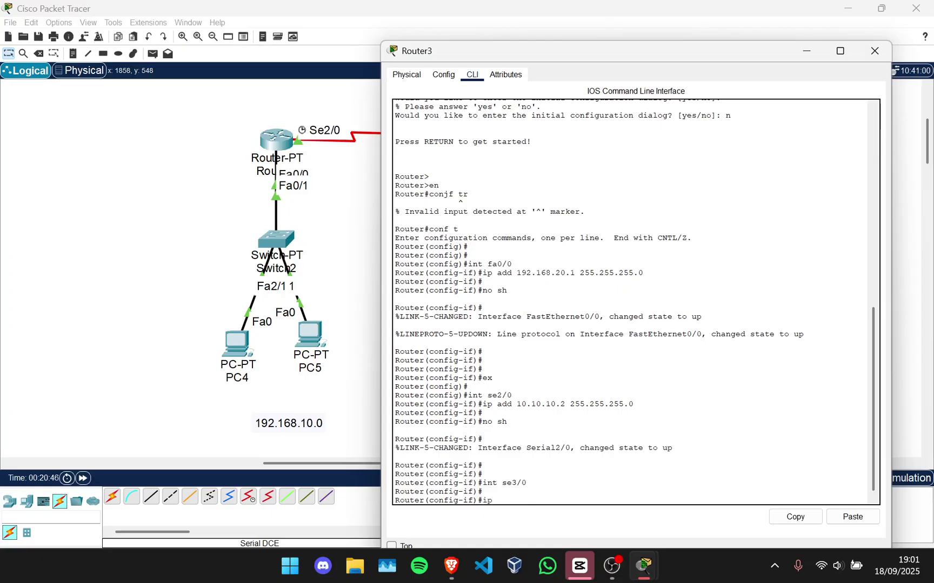
pyautogui.write(' add')
pyautogui.press('BackSpace')
pyautogui.press('BackSpace')
pyautogui.press('BackSpace')
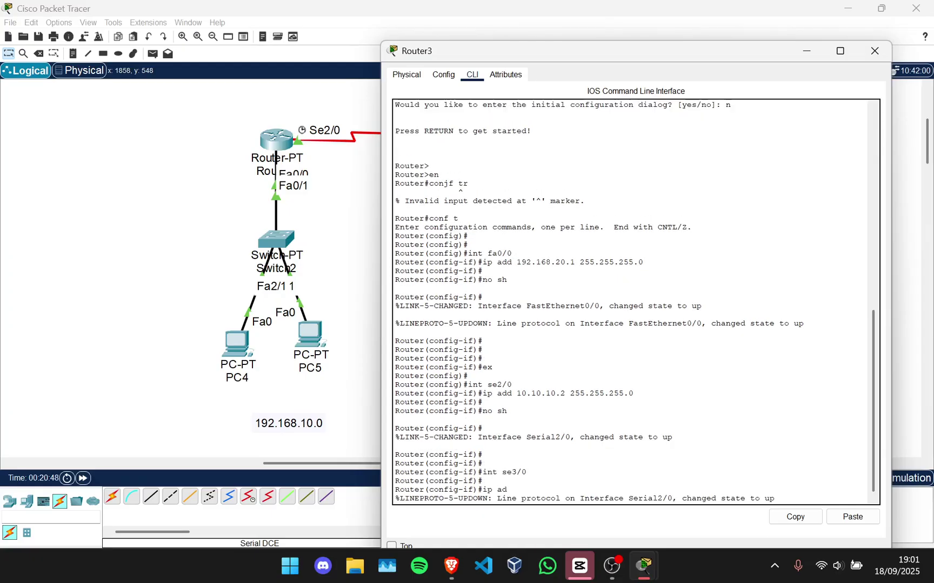
pyautogui.hotkey('ctrl', 'z')
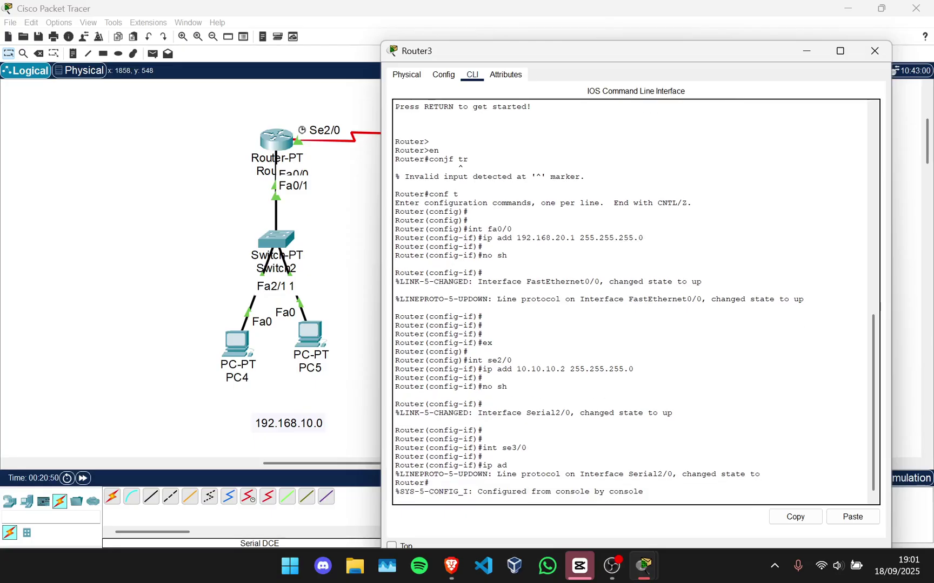
# Re-enter global configuration mode on Router3 with conf t and select interface se3/0.
pyautogui.press('Return')
pyautogui.write('en')
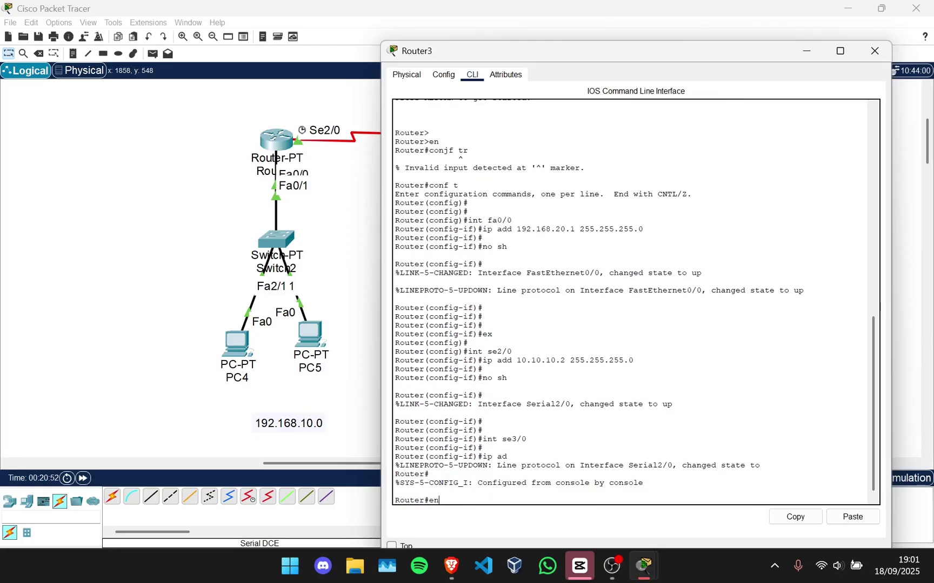
pyautogui.press('Return')
pyautogui.write('conf t')
pyautogui.press('Return')
pyautogui.write('int')
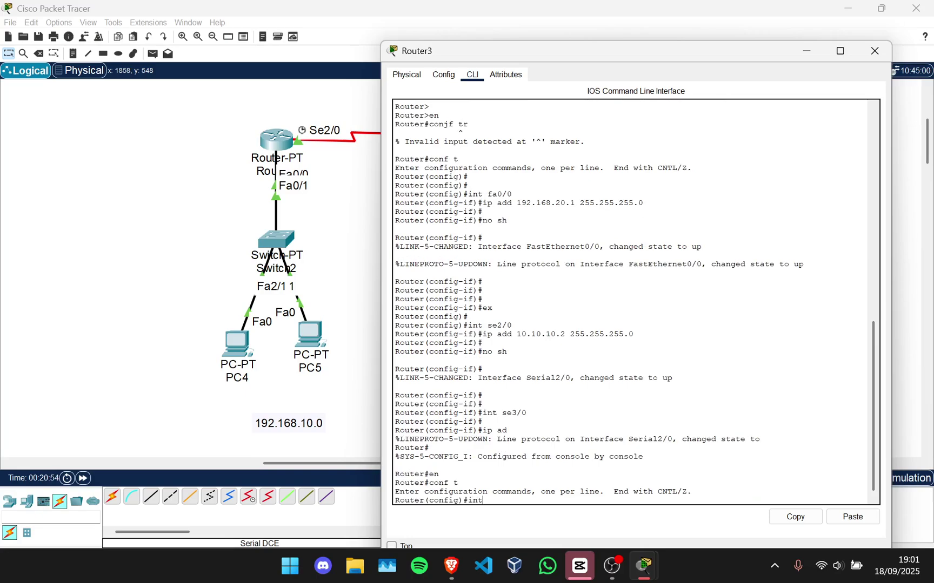
pyautogui.write(' se3/0')
pyautogui.press('Return')
pyautogui.press('Return')
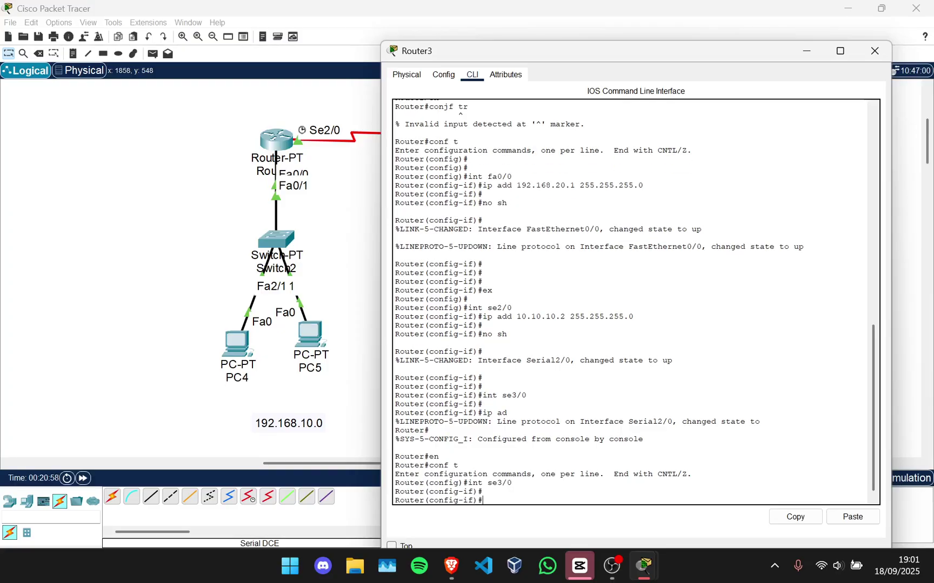
# Assign IP address 20.20.20.1 with mask 255.255.255.0 to Router3's interface se3/0, enable it with no sh, and return to the topology.
pyautogui.write('ip add 192')
pyautogui.press('BackSpace')
pyautogui.press('BackSpace')
pyautogui.write('20.20')
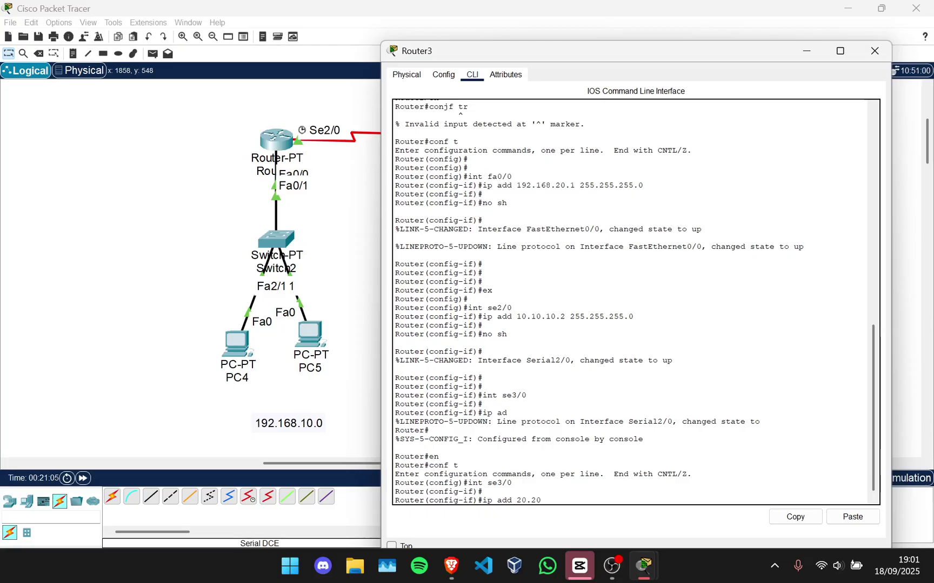
pyautogui.write('.20.1 255.255.255.0')
pyautogui.press('Return')
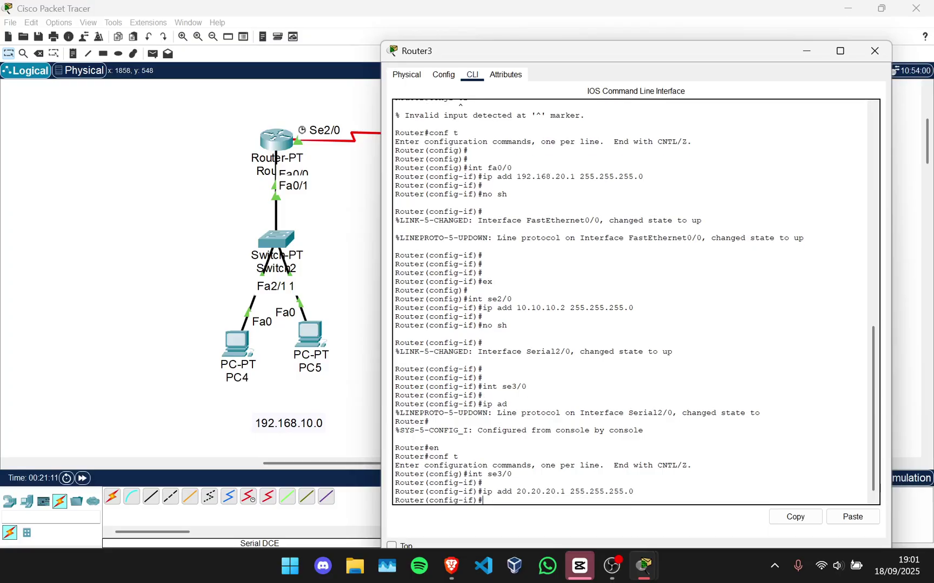
pyautogui.write('no sh')
pyautogui.press('Return')
pyautogui.press('Return')
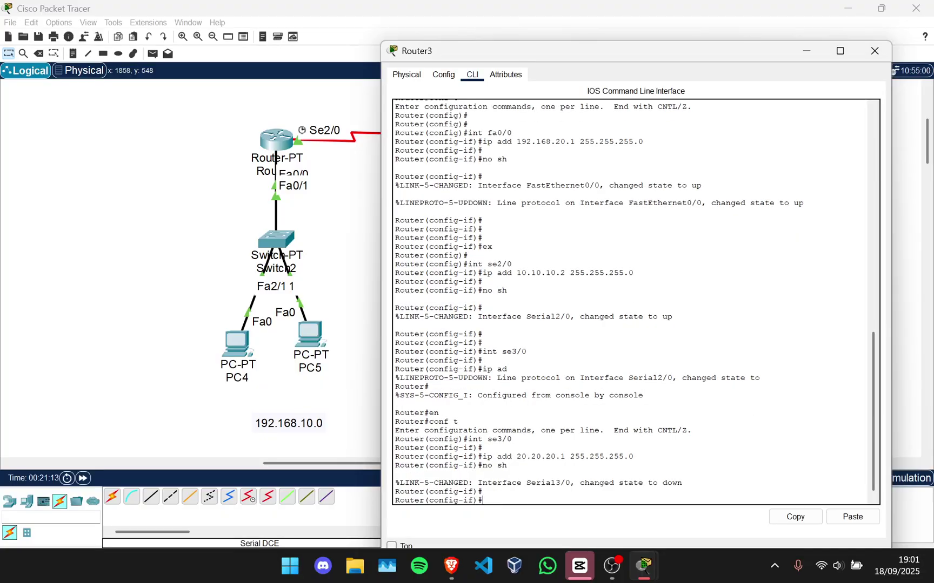
pyautogui.hotkey('alt', 'Tab')
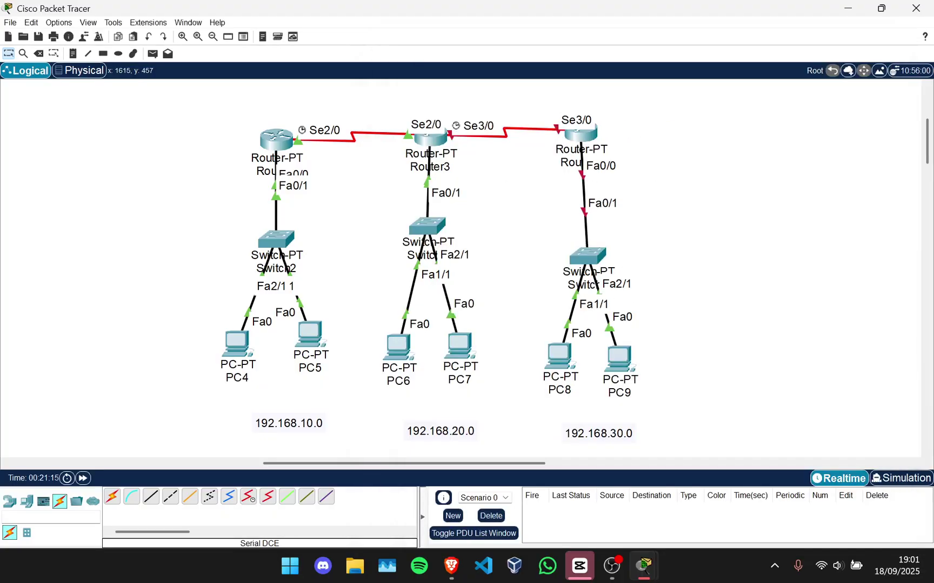
# Open PC6's IP configuration, set its static IPv4 address to 192.168.20.2 and copy the address.
pyautogui.click(398, 347)
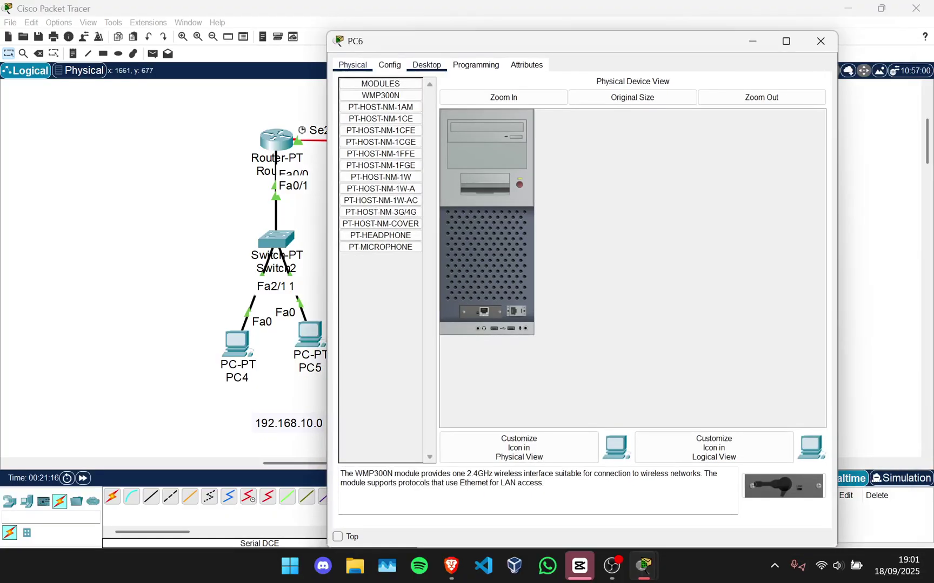
pyautogui.click(426, 65)
pyautogui.click(387, 105)
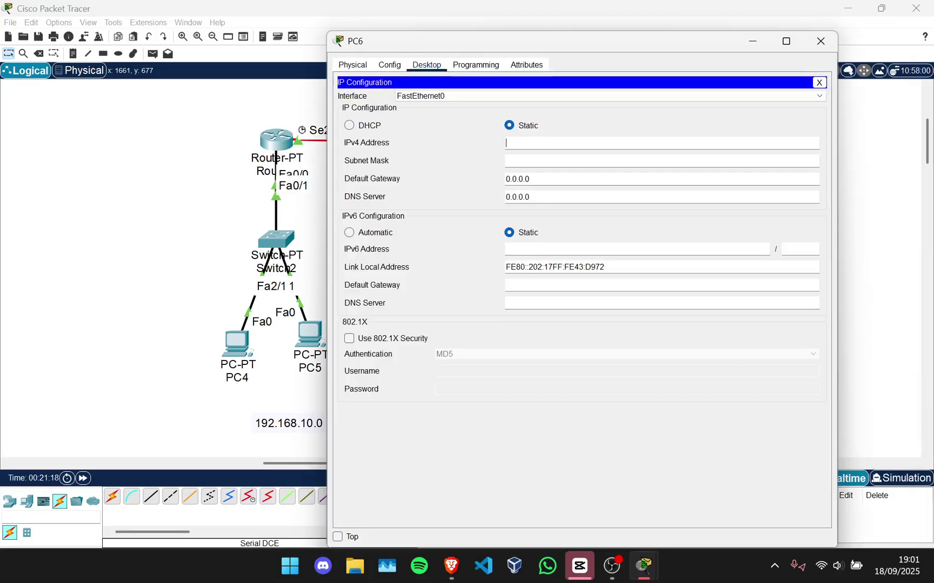
pyautogui.write('192.1')
pyautogui.press('BackSpace')
pyautogui.press('BackSpace')
pyautogui.write('168.20.0')
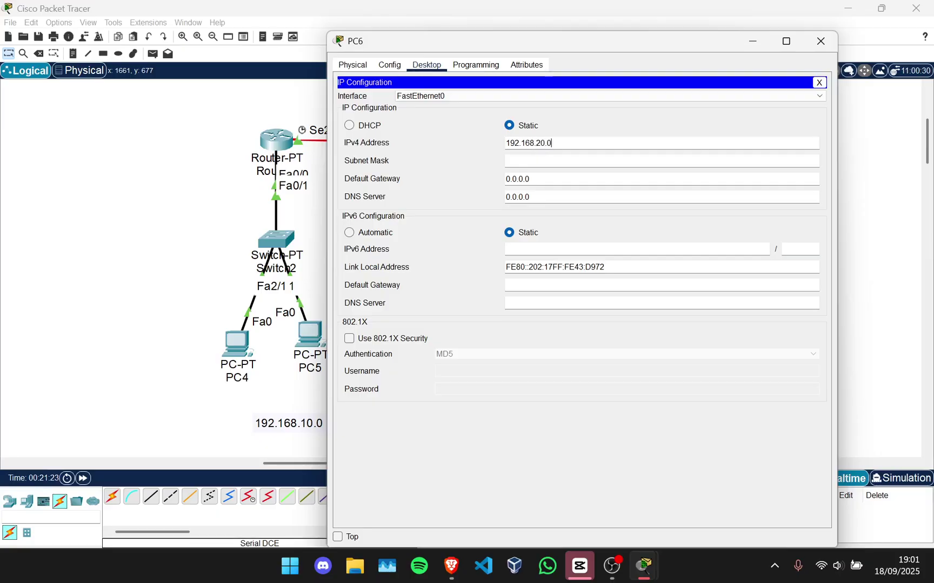
pyautogui.press('BackSpace')
pyautogui.write('1')
pyautogui.hotkey('ctrl', 'a')
pyautogui.hotkey('ctrl', 'c')
# Fill in PC6's subnet mask 255.255.255.0, set its default gateway to 192.168.20.1, and close its window.
pyautogui.press('Tab')
pyautogui.press('Tab')
pyautogui.press('BackSpace')
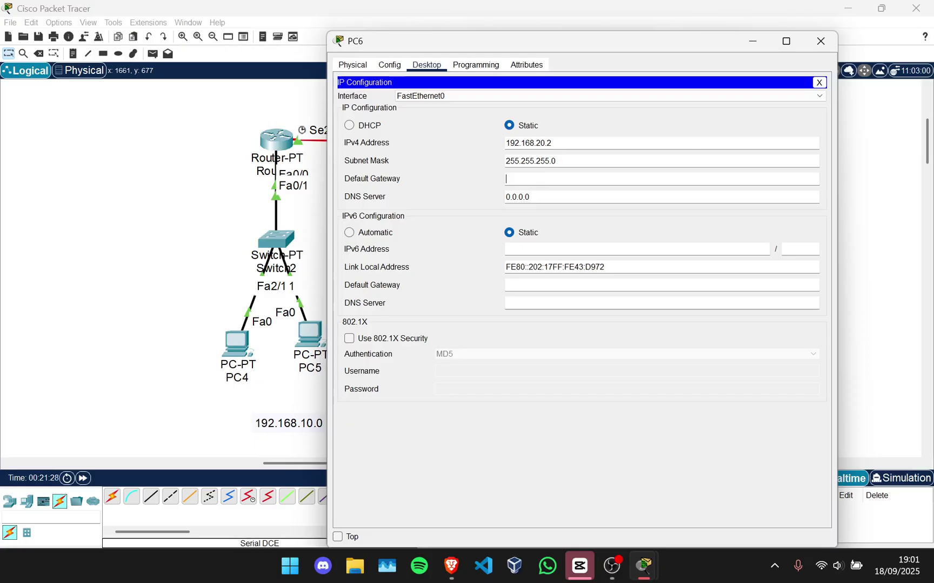
pyautogui.write('192.168.20.1')
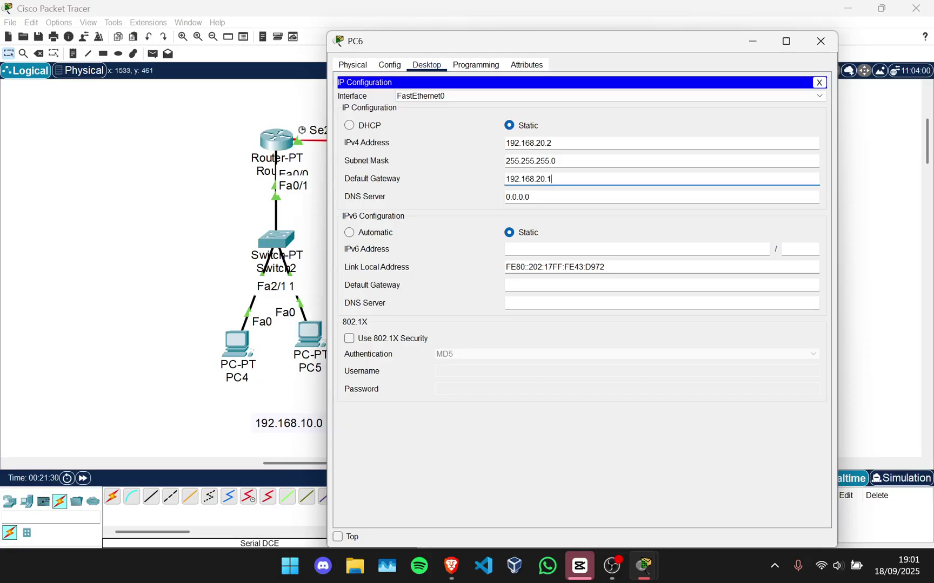
pyautogui.click(820, 41)
# Set PC7's static IPv4 address to 192.168.20.3 with subnet mask 255.255.255.0.
pyautogui.click(458, 341)
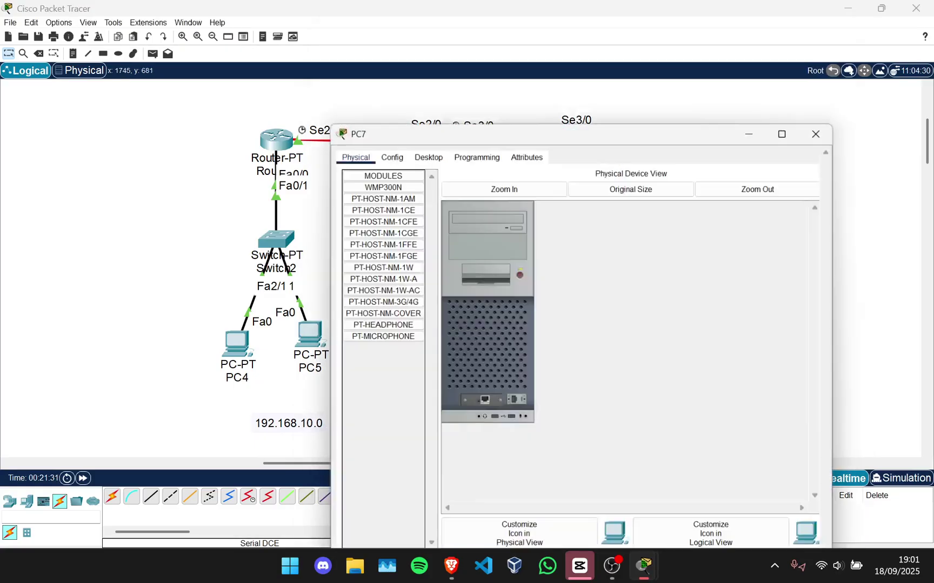
pyautogui.click(426, 65)
pyautogui.click(387, 103)
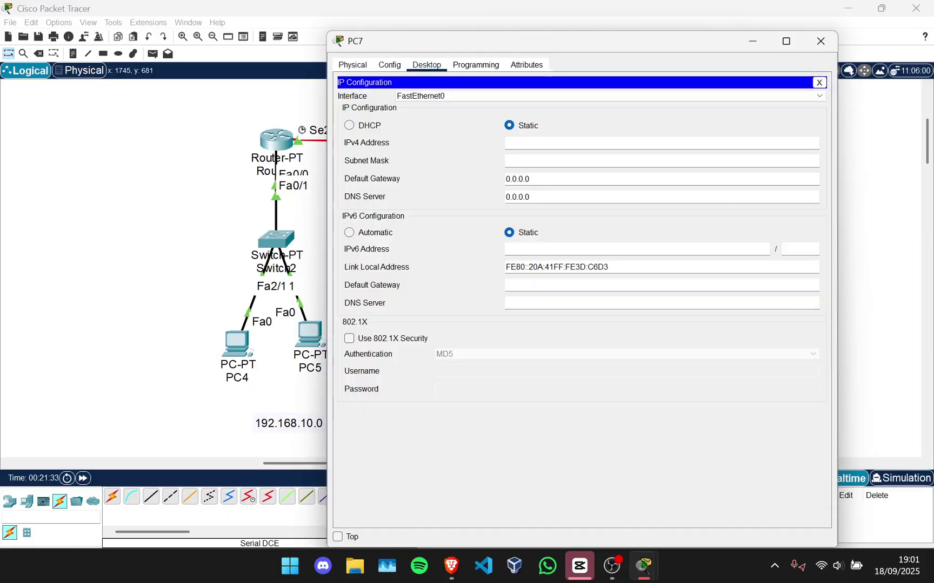
pyautogui.write('192.168.20.3')
pyautogui.press('BackSpace')
pyautogui.write('3')
pyautogui.press('Tab')
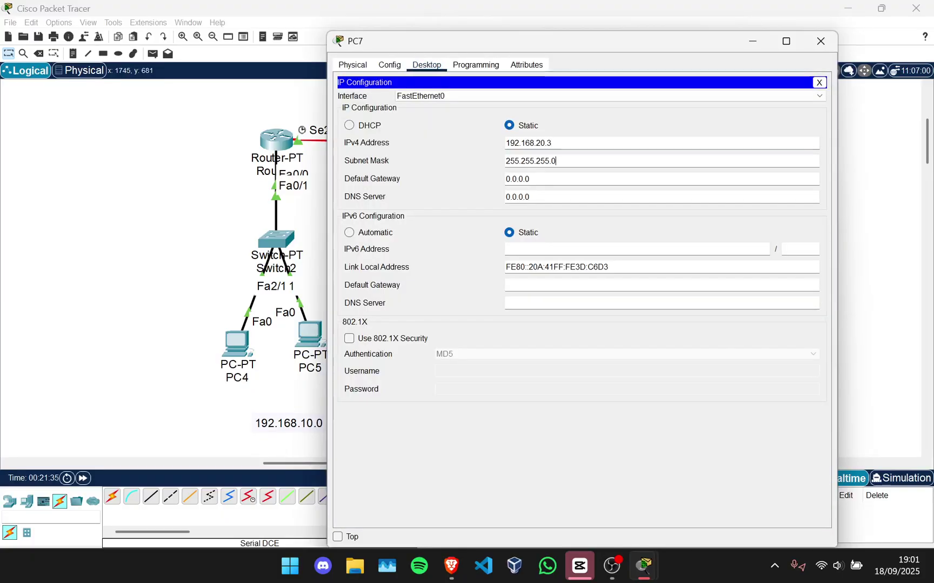
# Set PC7's default gateway to 192.168.20.1, close its window, and move PC5 slightly down to line up with PC4.
pyautogui.press('Tab')
pyautogui.hotkey('ctrl', 'v')
pyautogui.press('BackSpace')
pyautogui.write('1')
pyautogui.click(820, 41)
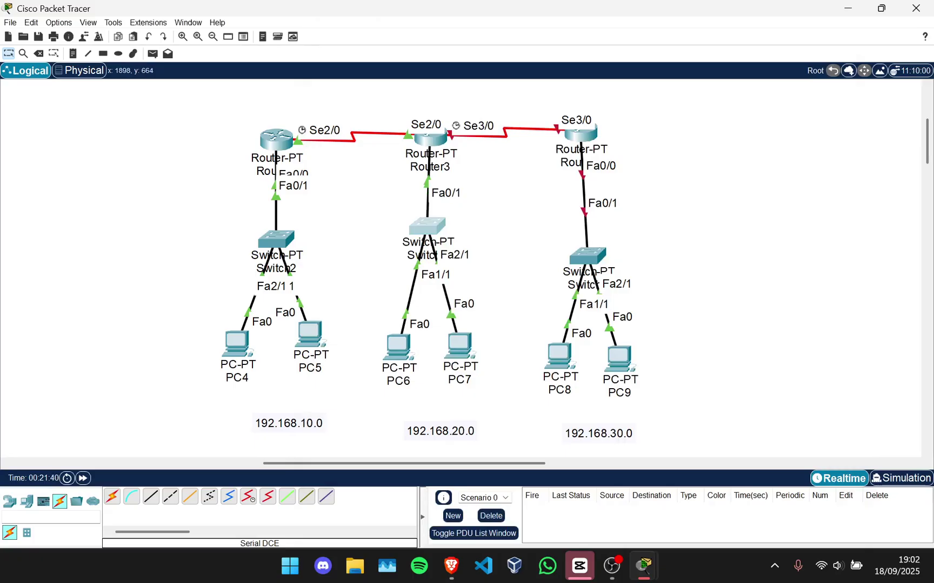
pyautogui.moveTo(309, 335); pyautogui.dragTo(308, 347)
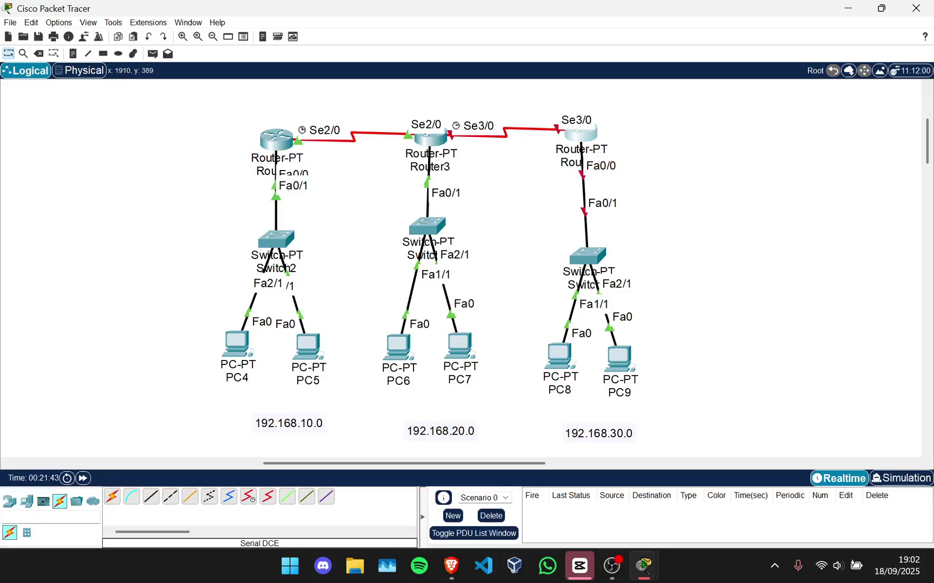
# Open Router4's command line and decline the initial configuration dialog to reach the Router prompt.
pyautogui.click(579, 133)
pyautogui.click(418, 65)
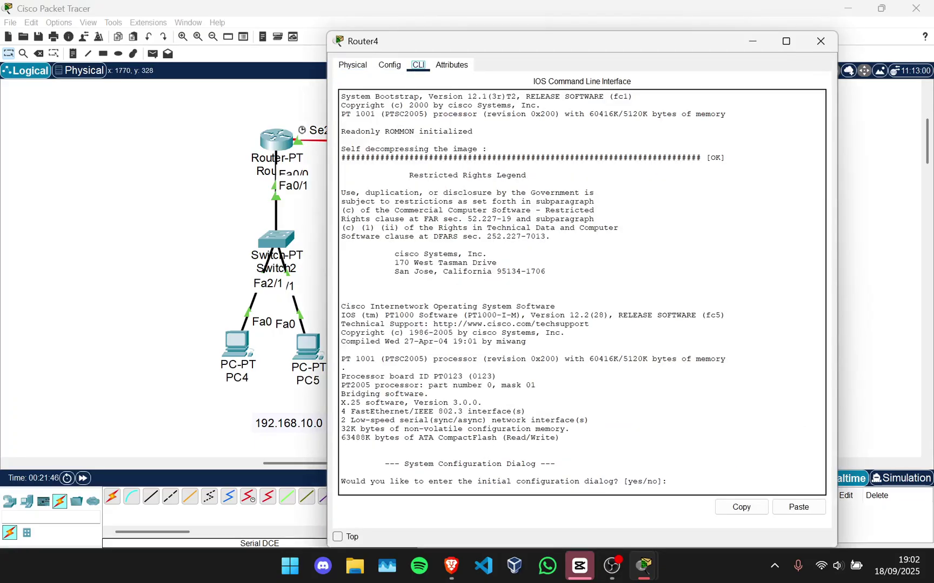
pyautogui.click(554, 210)
pyautogui.write('no\\')
pyautogui.press('Return')
pyautogui.write('\\')
pyautogui.press('Return')
pyautogui.press('Return')
pyautogui.press('Return')
pyautogui.press('Return')
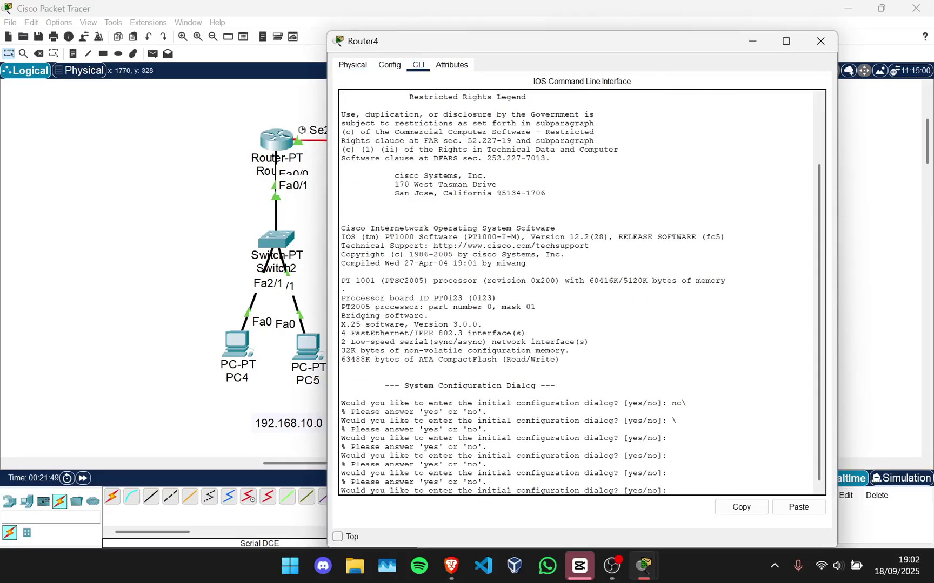
pyautogui.write('n')
pyautogui.press('Return')
pyautogui.press('Return')
pyautogui.press('Return')
# Enter privileged and global configuration mode on Router4 with en and conf t, and select interface fa0/0.
pyautogui.write('en')
pyautogui.press('Return')
pyautogui.write('conf t')
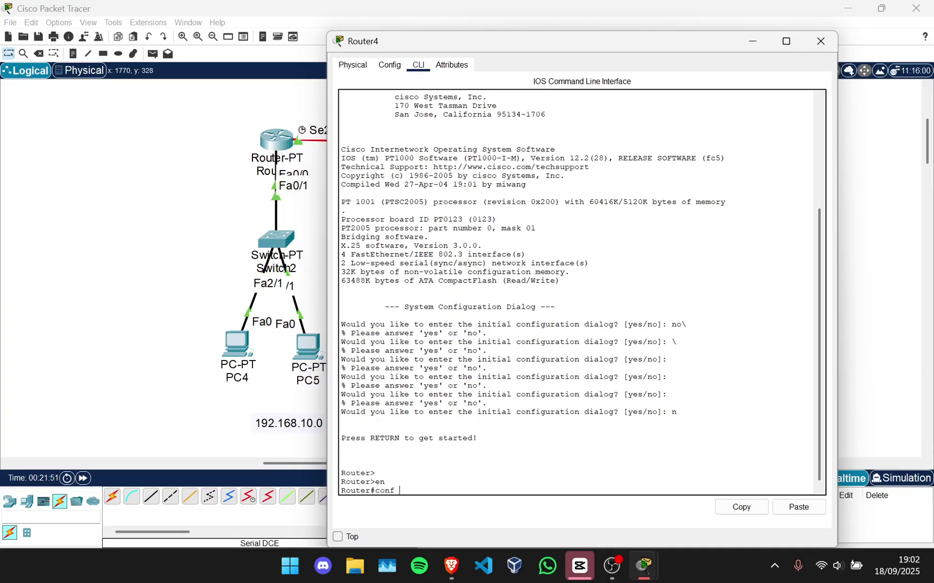
pyautogui.press('Return')
pyautogui.press('Return')
pyautogui.press('Return')
pyautogui.press('Return')
pyautogui.write('int')
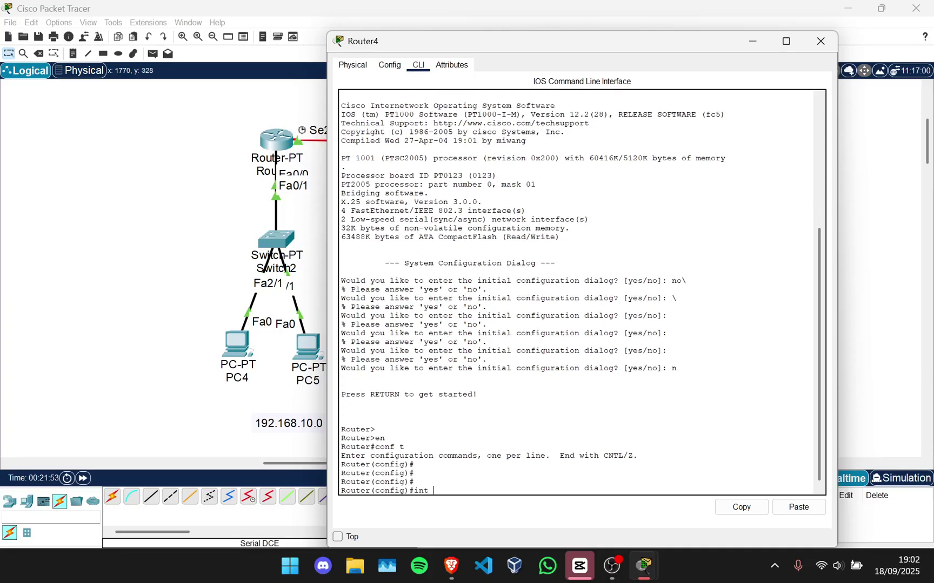
pyautogui.write(' fa0/0')
pyautogui.press('Return')
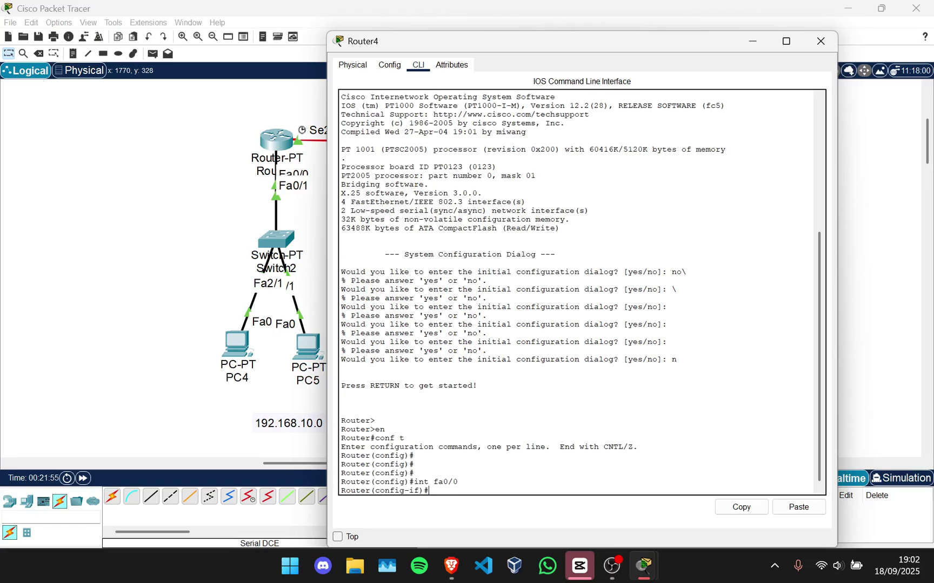
# Assign IP address 192.168.30.1 with mask 255.255.255.0 to Router4's interface fa0/0 and enable it with no sh.
pyautogui.write('ip add 192.168.30.1 255.255.255.0')
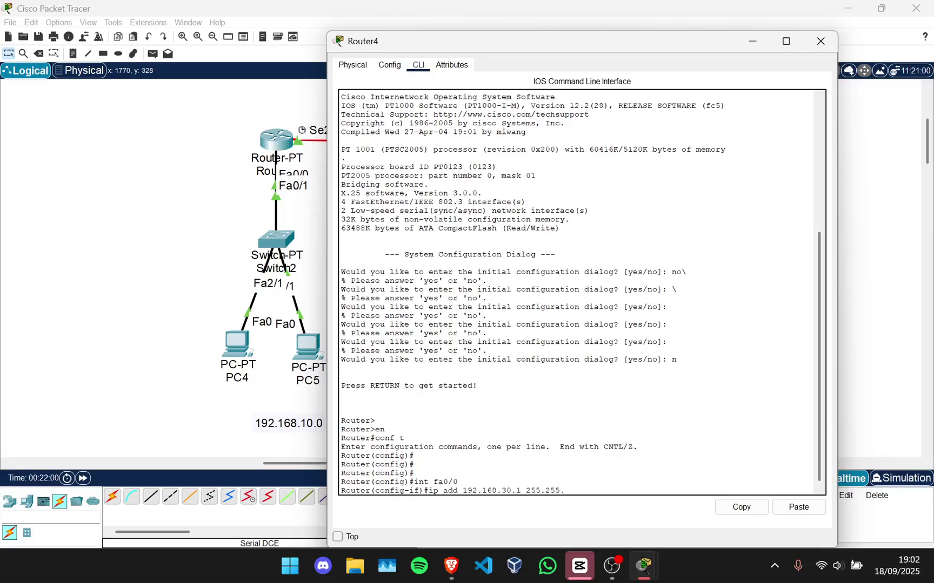
pyautogui.press('Return')
pyautogui.write('no sh')
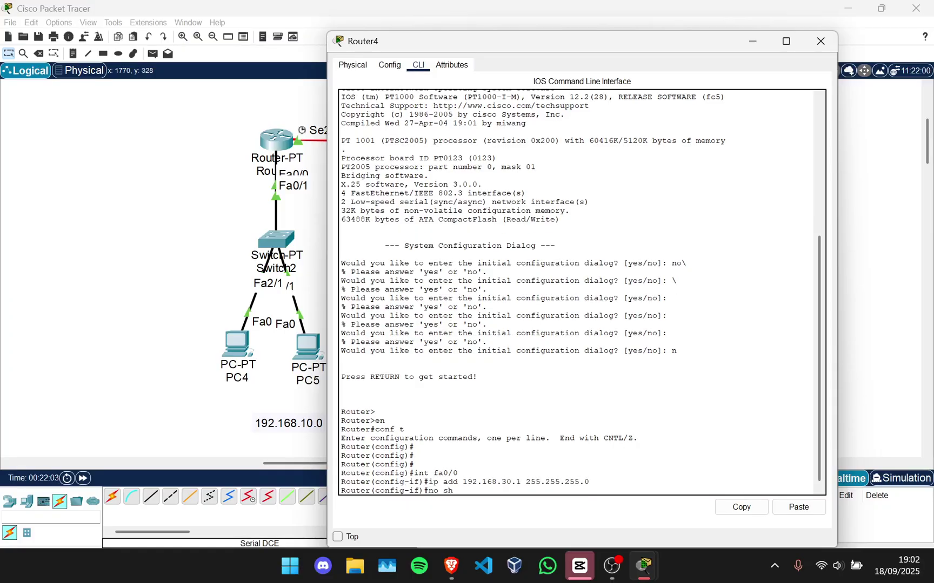
pyautogui.press('Return')
pyautogui.press('Return')
pyautogui.press('Return')
pyautogui.press('Return')
# Exit Router4's fa0/0 configuration with ex and select interface se3/0.
pyautogui.write('ex')
pyautogui.press('Return')
pyautogui.press('Return')
pyautogui.press('Return')
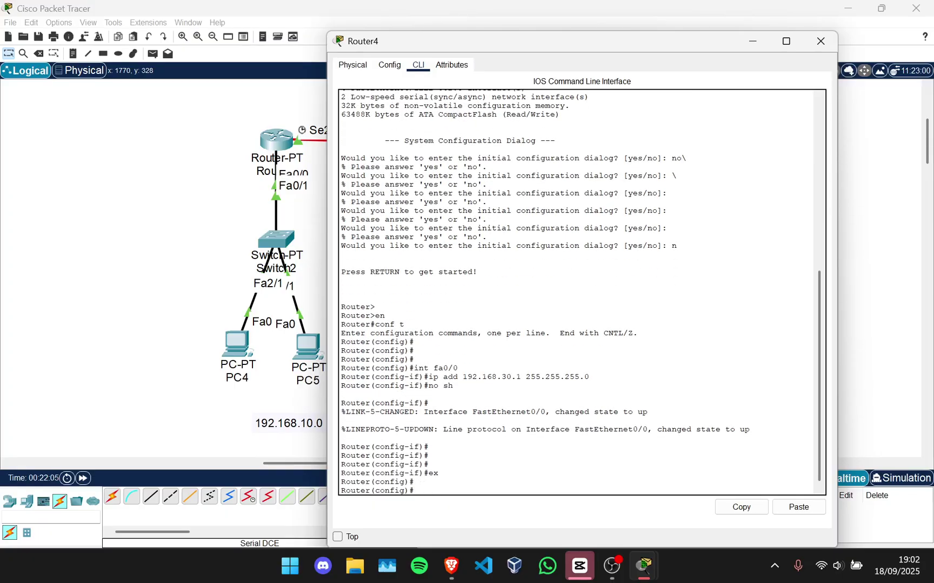
pyautogui.write('int se')
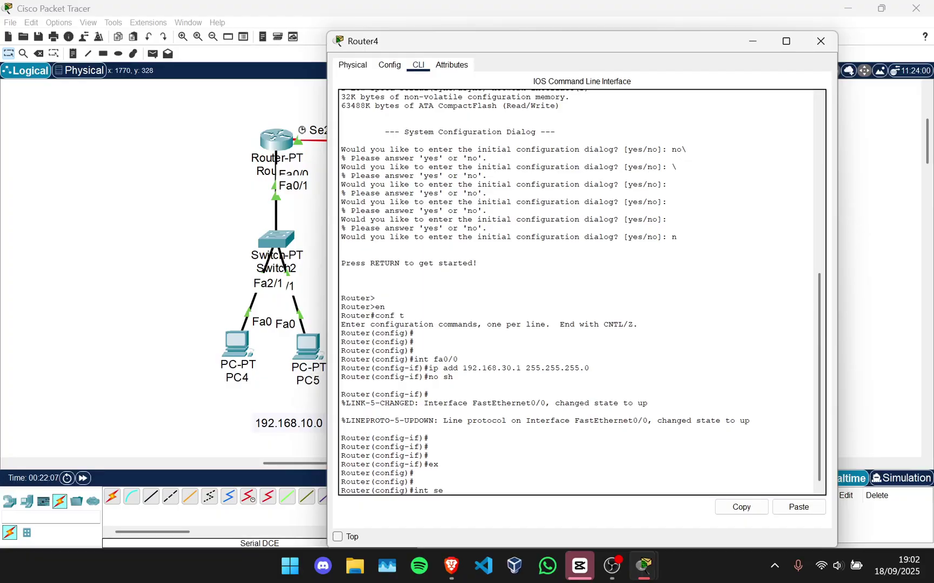
pyautogui.write('3/0')
pyautogui.press('Return')
pyautogui.press('Return')
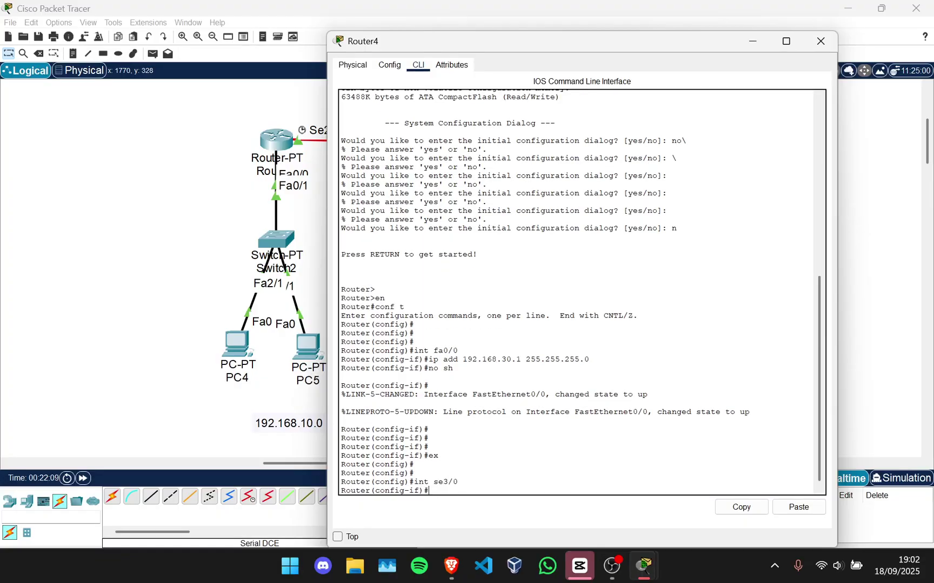
# Assign IP address 20.20.20.2 with mask 255.255.255.0 to Router4's interface se3/0.
pyautogui.write('ip add ')
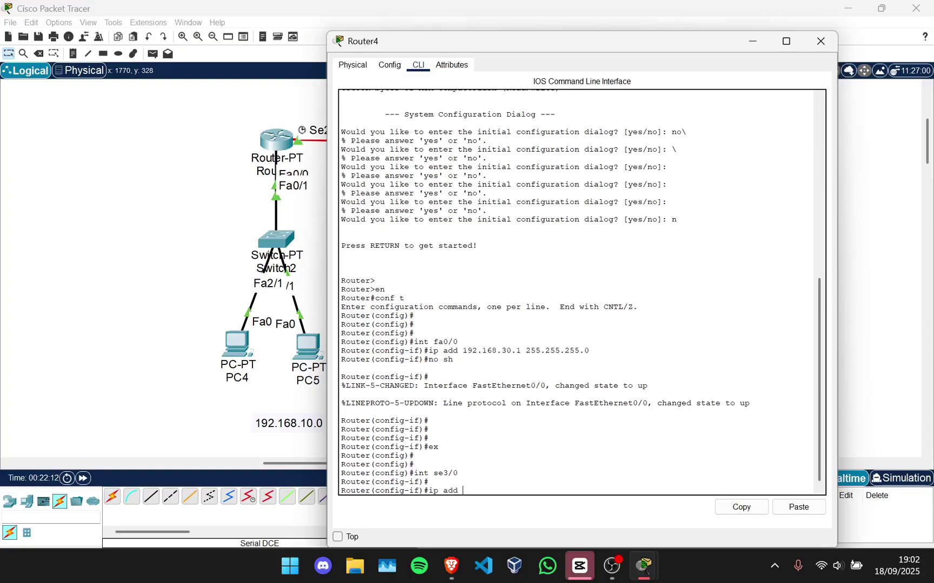
pyautogui.write('20.20.20.2 255.255.255.')
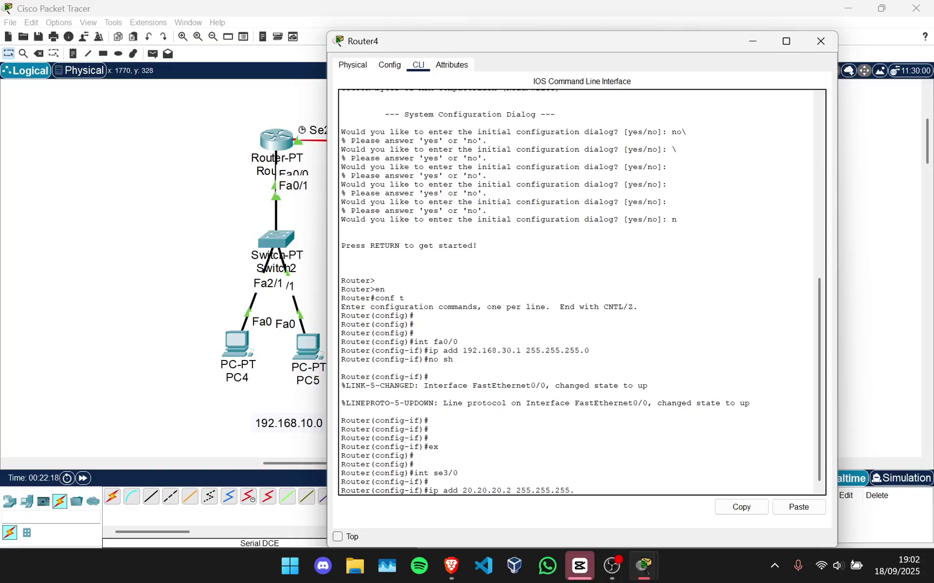
pyautogui.write('0')
pyautogui.press('Return')
pyautogui.press('Return')
pyautogui.press('Return')
# Enable Router4's interface se3/0 with no sh and return to the topology.
pyautogui.write('no sh')
pyautogui.press('Return')
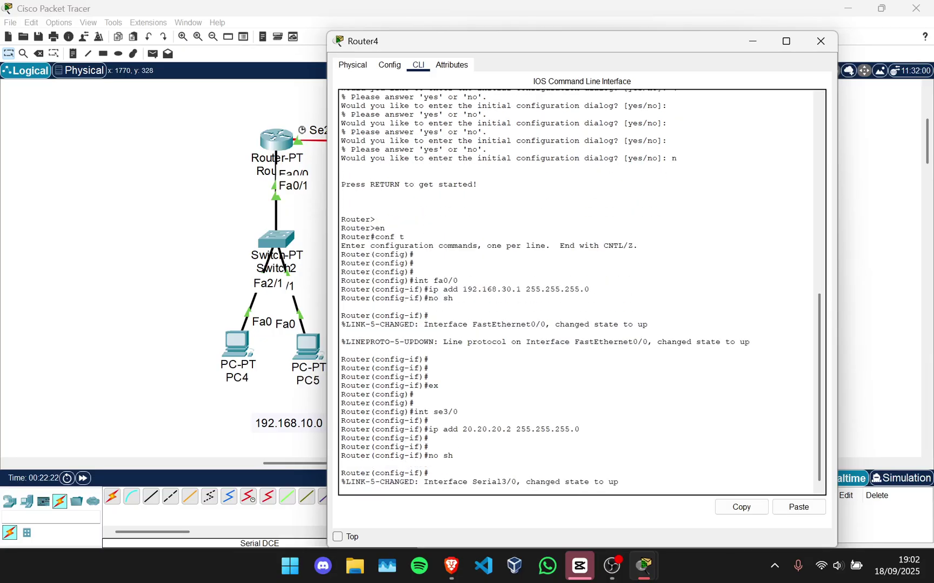
pyautogui.press('Return')
pyautogui.press('Return')
pyautogui.press('Return')
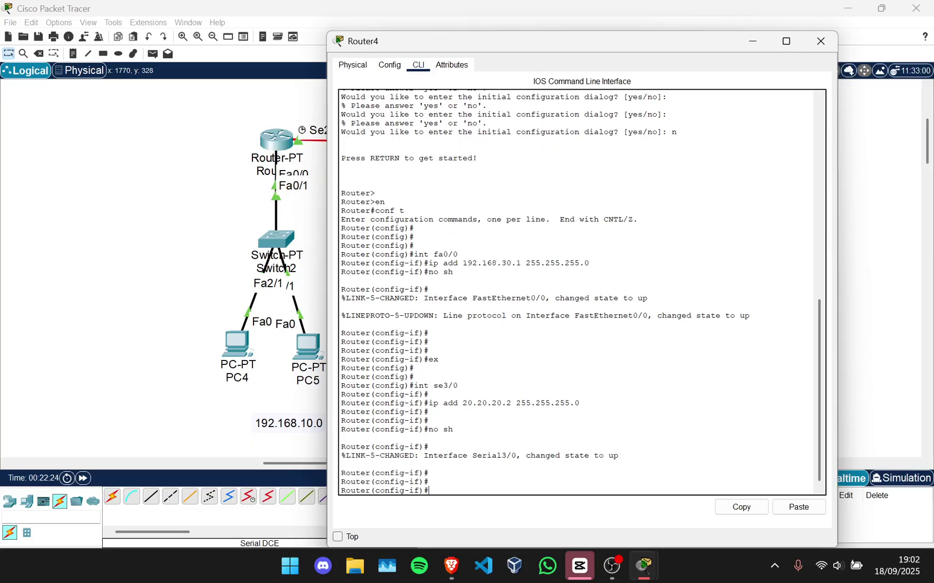
pyautogui.click(820, 42)
# Open PC8's IP configuration, set its static IPv4 address to 192.168.30.2 and copy the address.
pyautogui.click(559, 353)
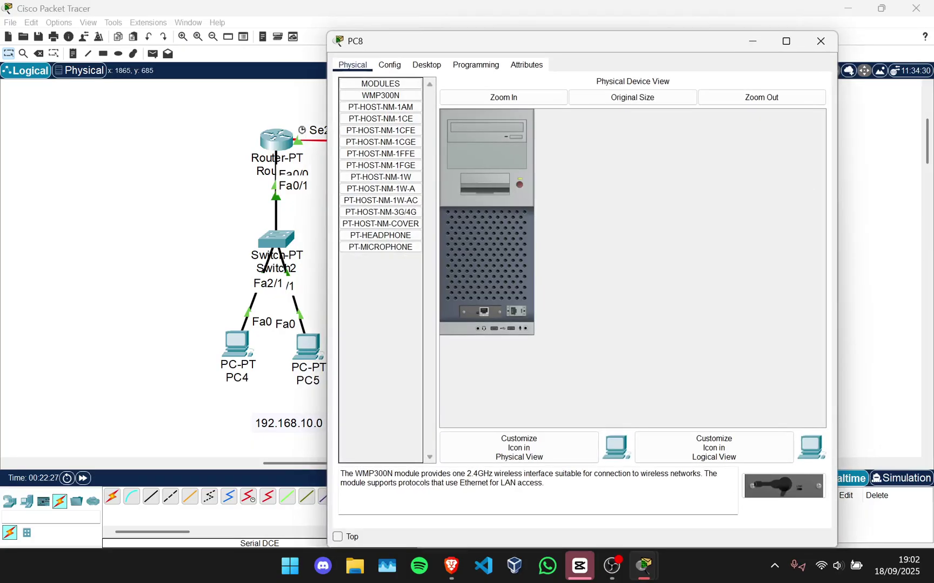
pyautogui.click(426, 65)
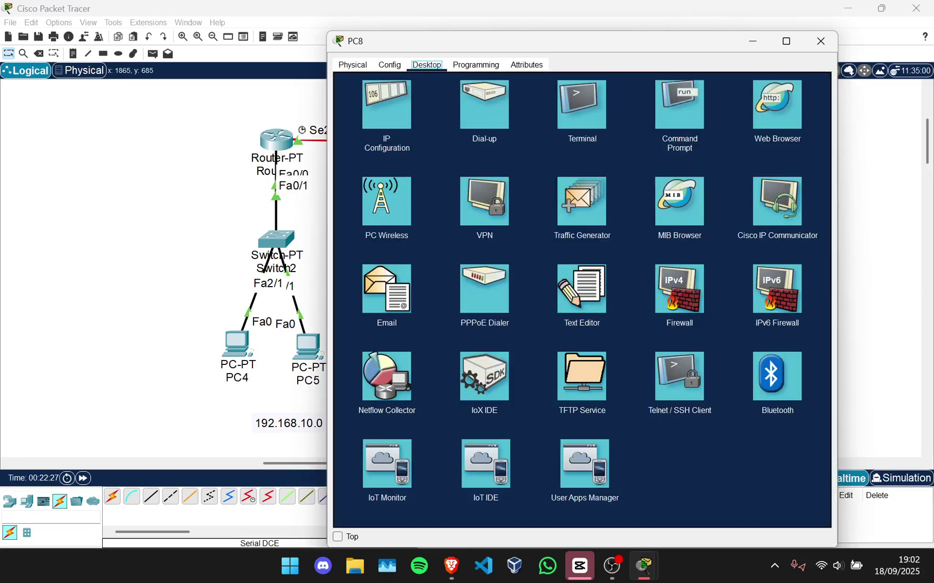
pyautogui.click(385, 106)
pyautogui.write('192.168.30.3')
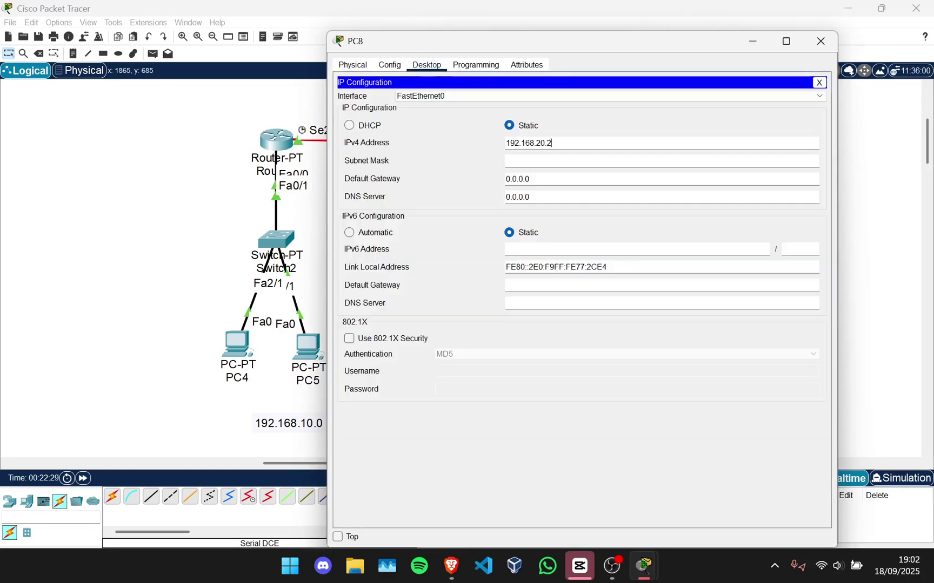
pyautogui.press('BackSpace')
pyautogui.press('BackSpace')
pyautogui.press('BackSpace')
pyautogui.press('BackSpace')
pyautogui.write('30')
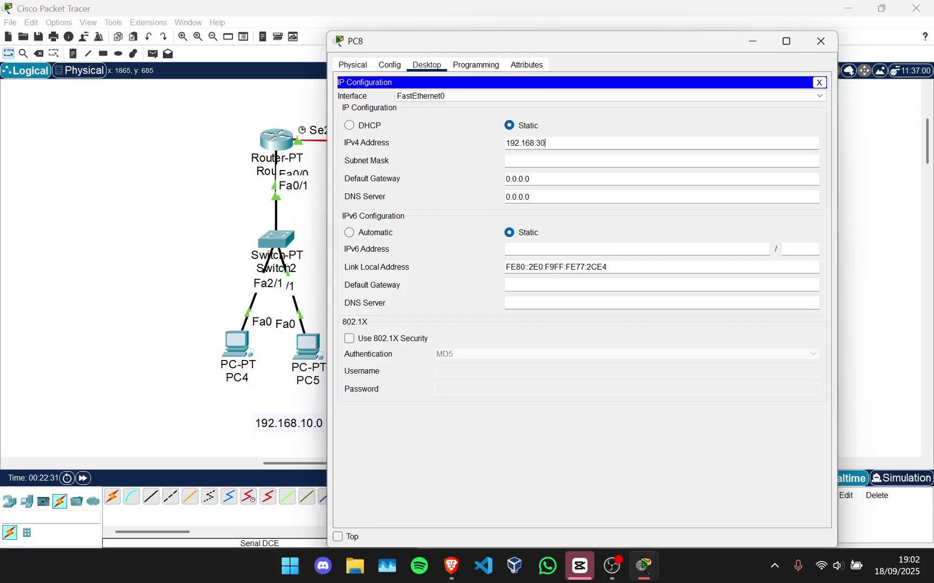
pyautogui.write('.3')
pyautogui.press('BackSpace')
pyautogui.write('0')
pyautogui.press('BackSpace')
pyautogui.press('BackSpace')
pyautogui.write('.2')
pyautogui.hotkey('ctrl', 'a')
pyautogui.hotkey('ctrl', 'c')
# Fill in PC8's subnet mask 255.255.255.0, set its default gateway to 192.168.30.1, and close its window.
pyautogui.press('Tab')
pyautogui.hotkey('ctrl', 'a')
pyautogui.press('BackSpace')
pyautogui.write('192.168.30.1')
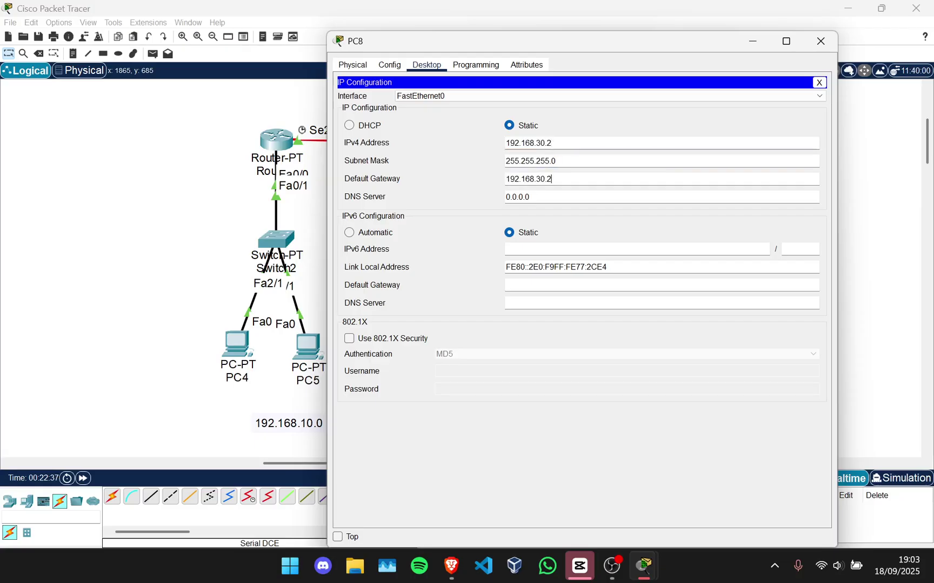
pyautogui.click(820, 41)
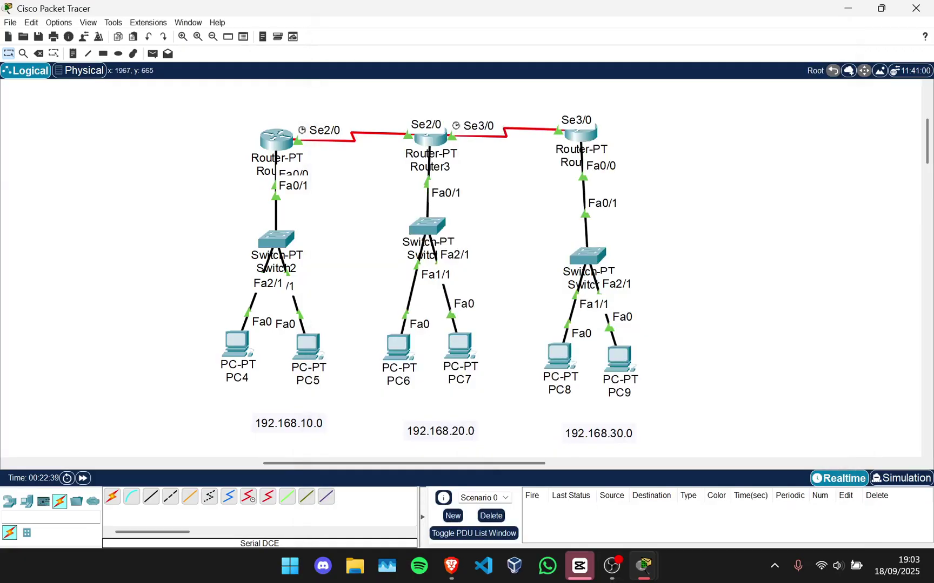
# Open PC9's IP configuration and set its static IPv4 address to 192.168.30.3.
pyautogui.click(620, 359)
pyautogui.click(619, 357)
pyautogui.click(427, 64)
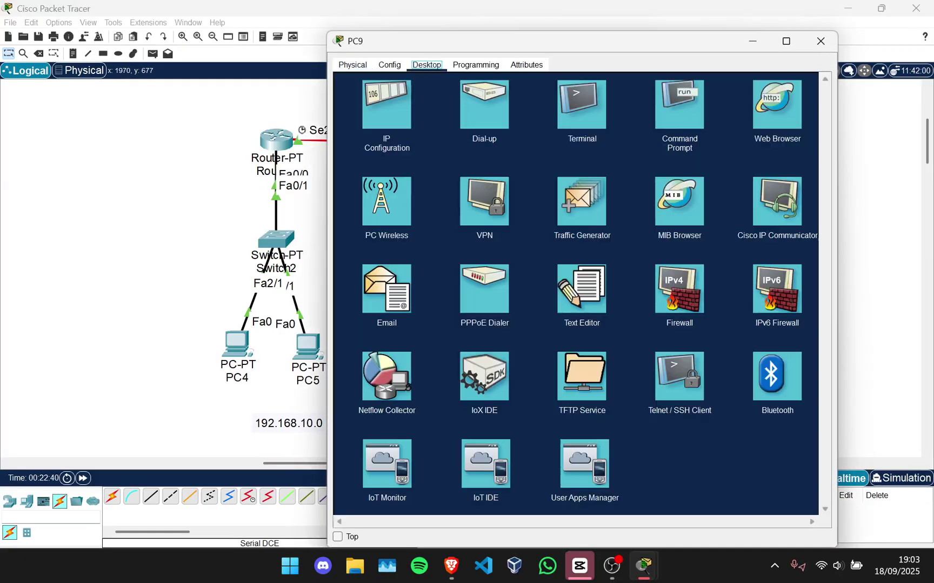
pyautogui.click(387, 105)
pyautogui.click(661, 143)
pyautogui.write('192.168.30.1')
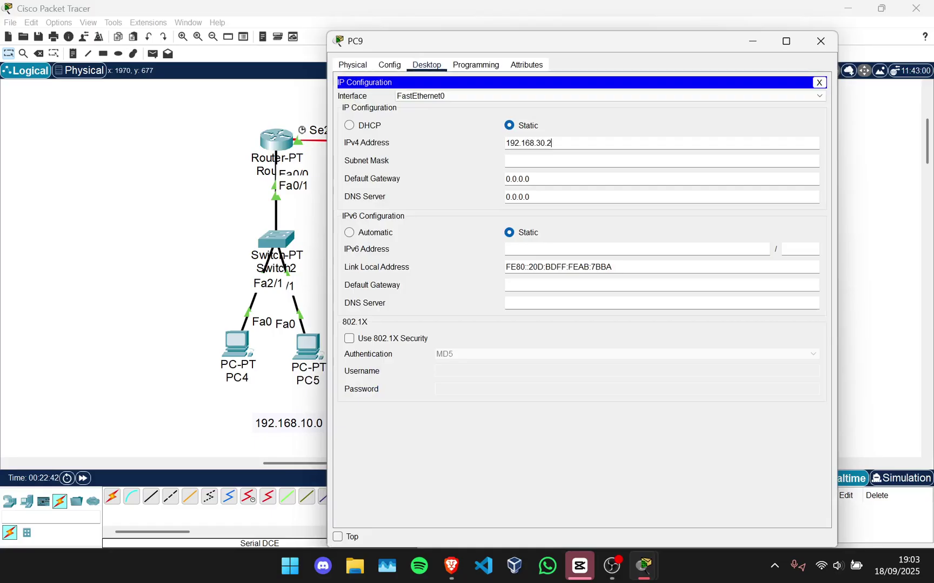
pyautogui.press('BackSpace')
pyautogui.write('3')
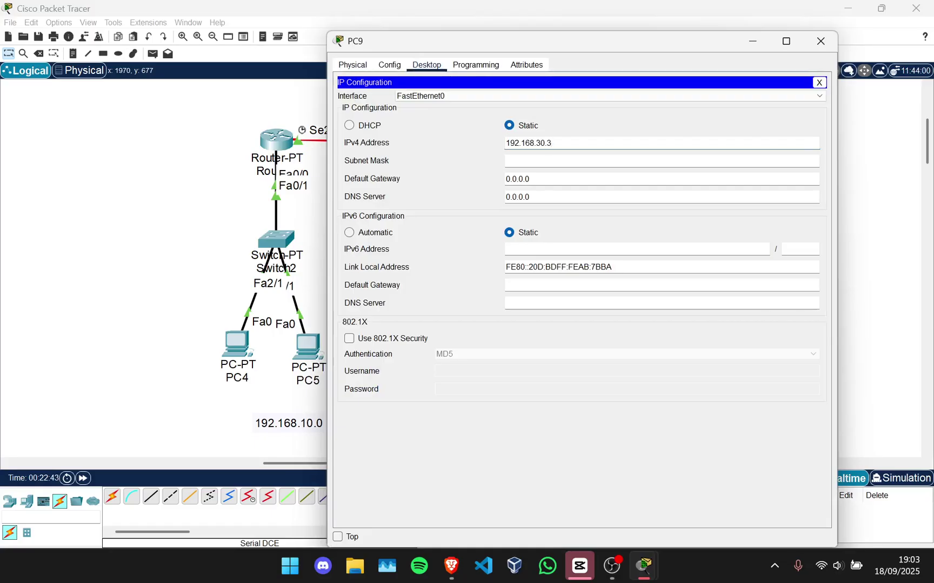
# Fill in PC9's subnet mask 255.255.255.0, set its default gateway to 192.168.30.1, and return to the topology.
pyautogui.press('Tab')
pyautogui.press('Tab')
pyautogui.press('BackSpace')
pyautogui.hotkey('ctrl', 'v')
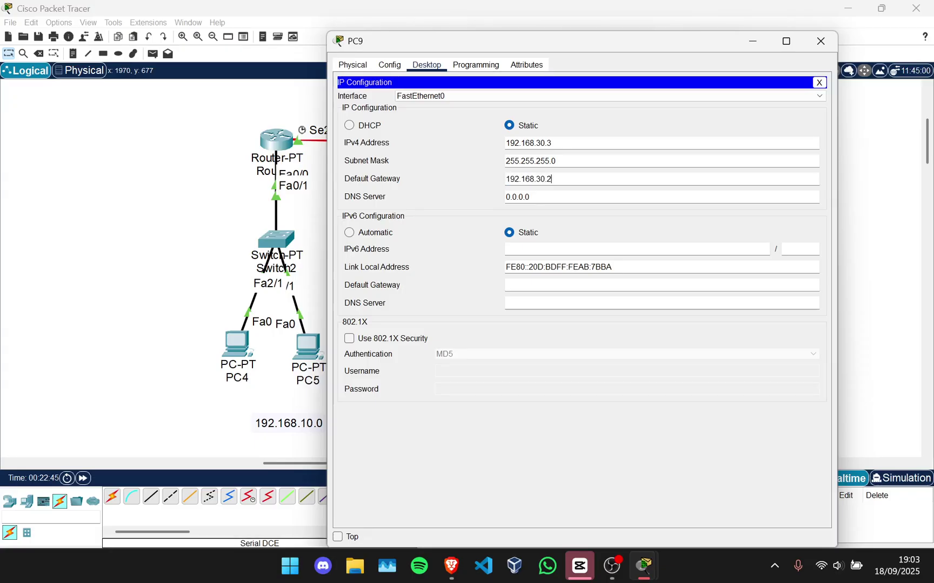
pyautogui.press('BackSpace')
pyautogui.write('1')
pyautogui.click(189, 177)
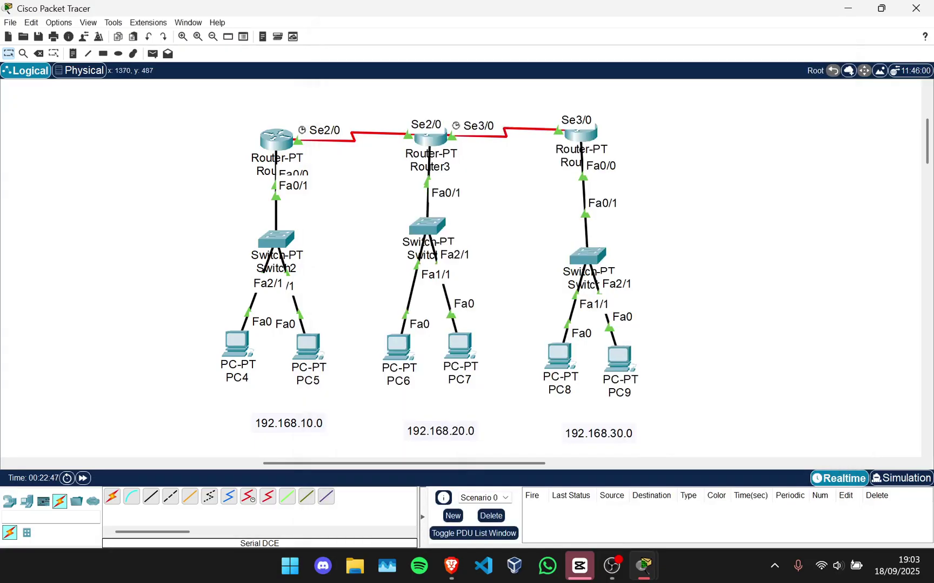
# Test connectivity with simple PDUs, sending two from PC4 to PC8 and one from PC5 to PC8.
pyautogui.click(152, 53)
pyautogui.click(237, 344)
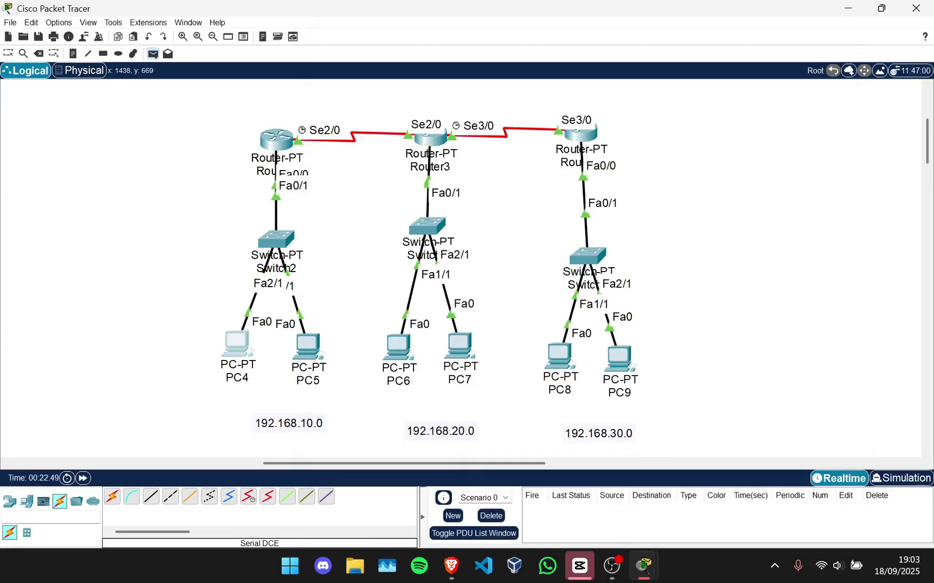
pyautogui.click(559, 355)
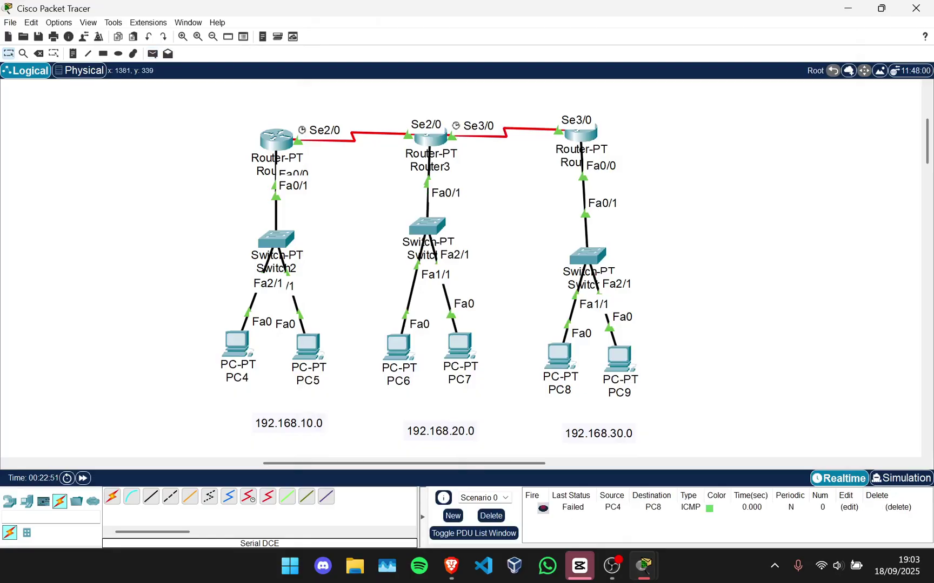
pyautogui.click(153, 54)
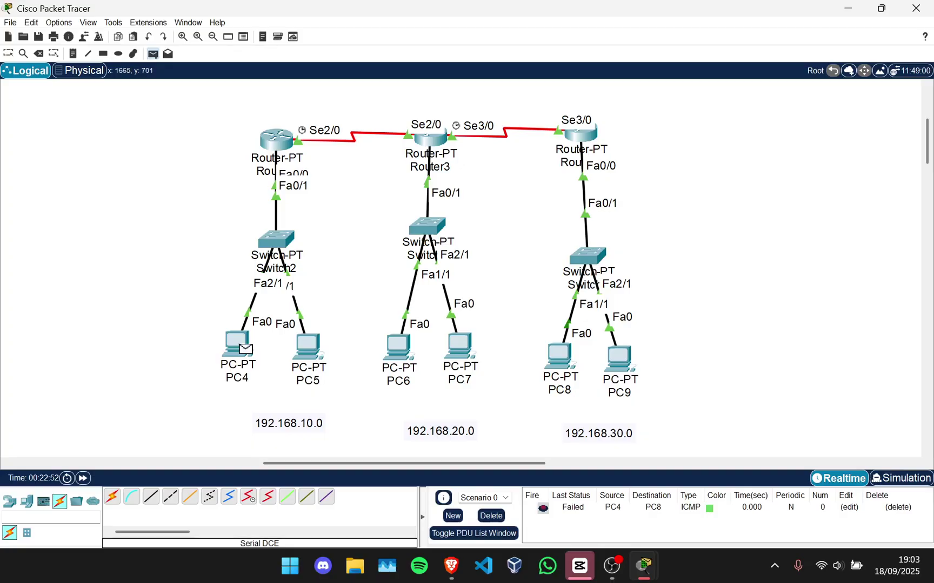
pyautogui.click(559, 355)
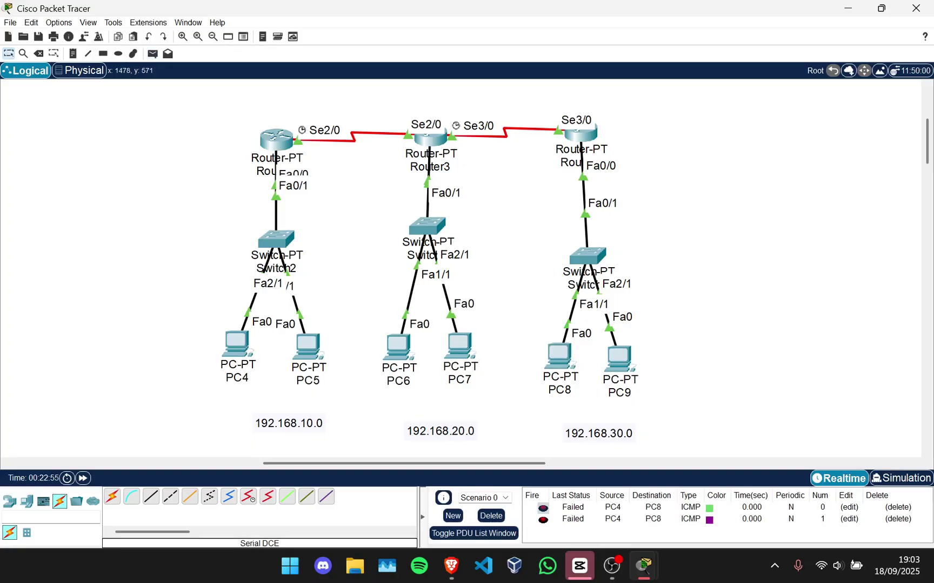
pyautogui.click(152, 54)
pyautogui.click(312, 350)
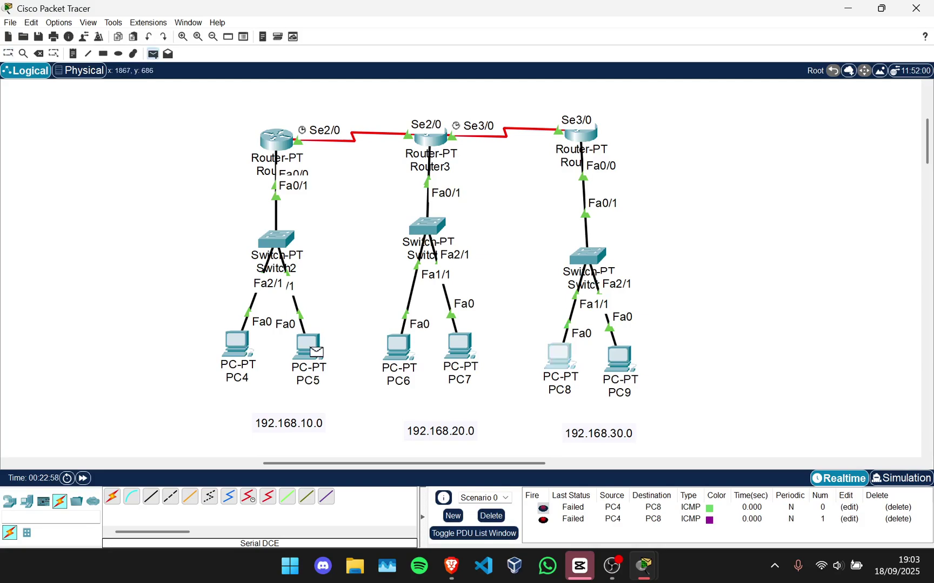
pyautogui.click(559, 355)
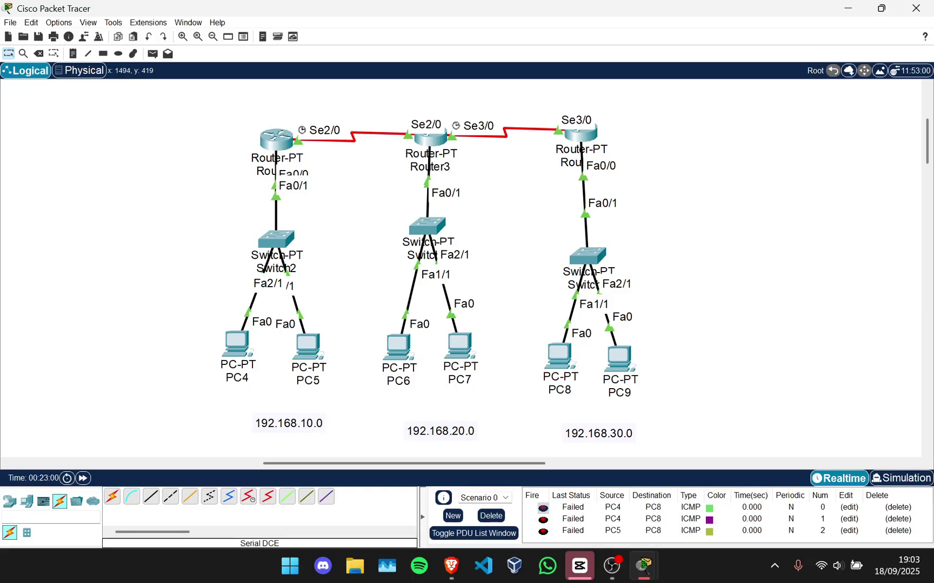
# Open Router2's static routing settings to examine the network, mask and next-hop fields.
pyautogui.click(275, 139)
pyautogui.click(389, 65)
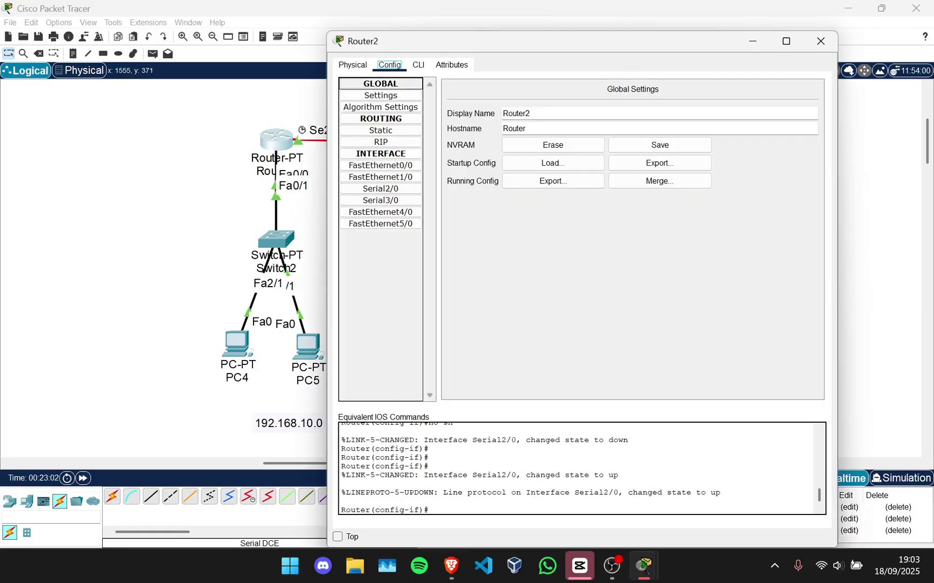
pyautogui.click(381, 131)
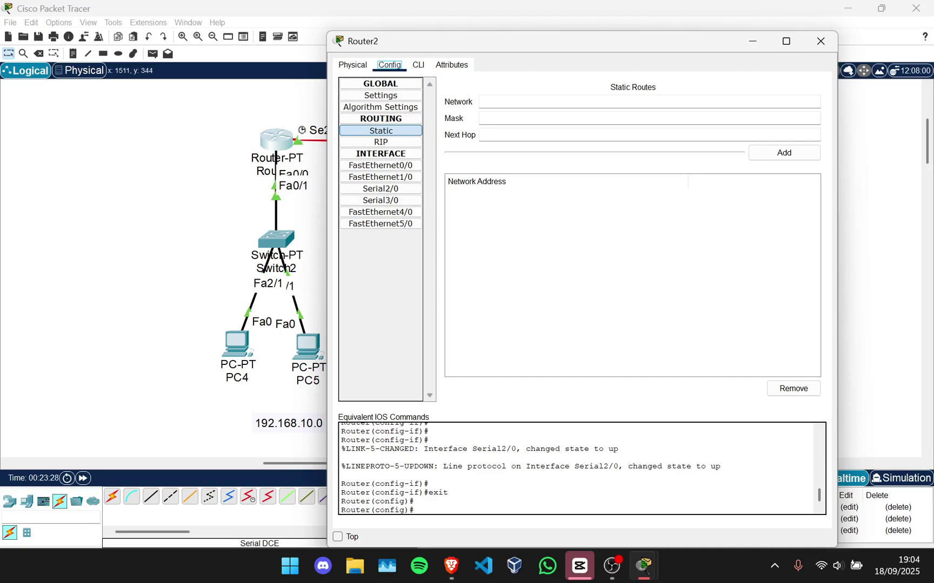
# In Router2's command line, add a static route to 192.168.20.0 255.255.255.0 via 10.10.10.0.
pyautogui.click(418, 64)
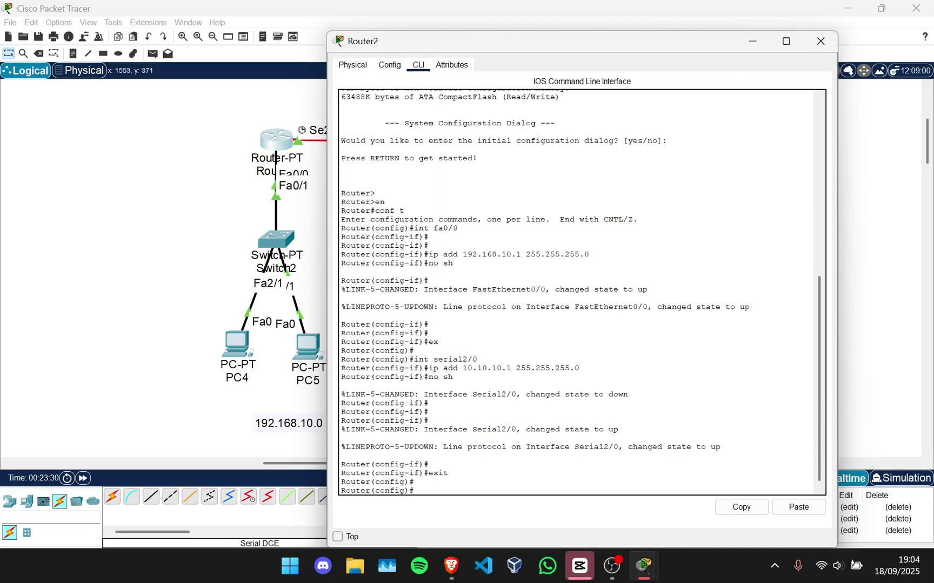
pyautogui.press('Return')
pyautogui.press('Return')
pyautogui.press('Return')
pyautogui.write('ip route')
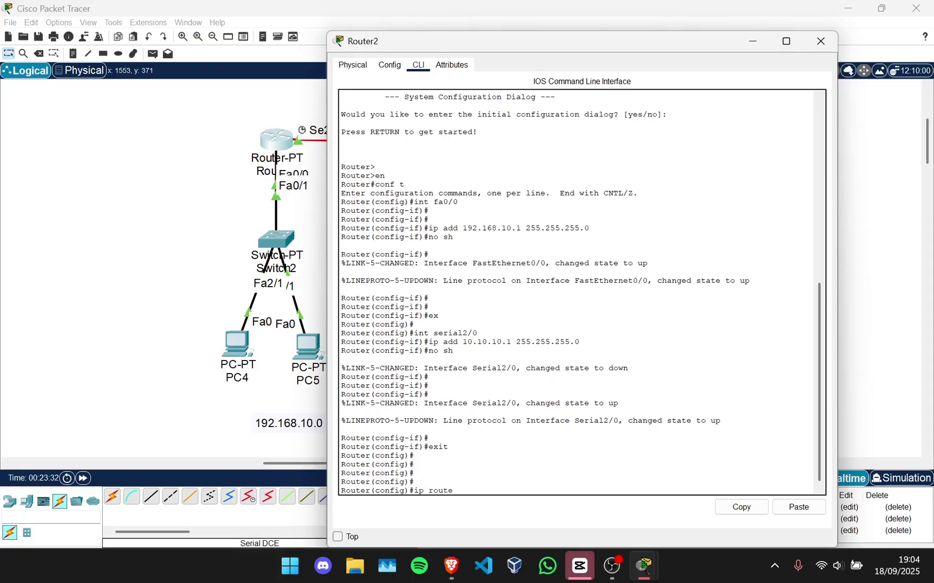
pyautogui.write(' 192')
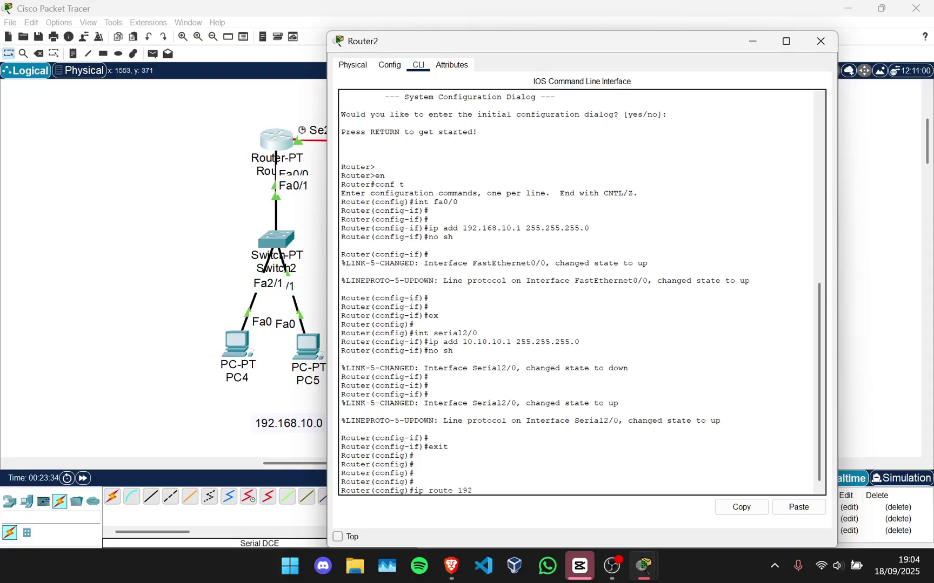
pyautogui.write('.168')
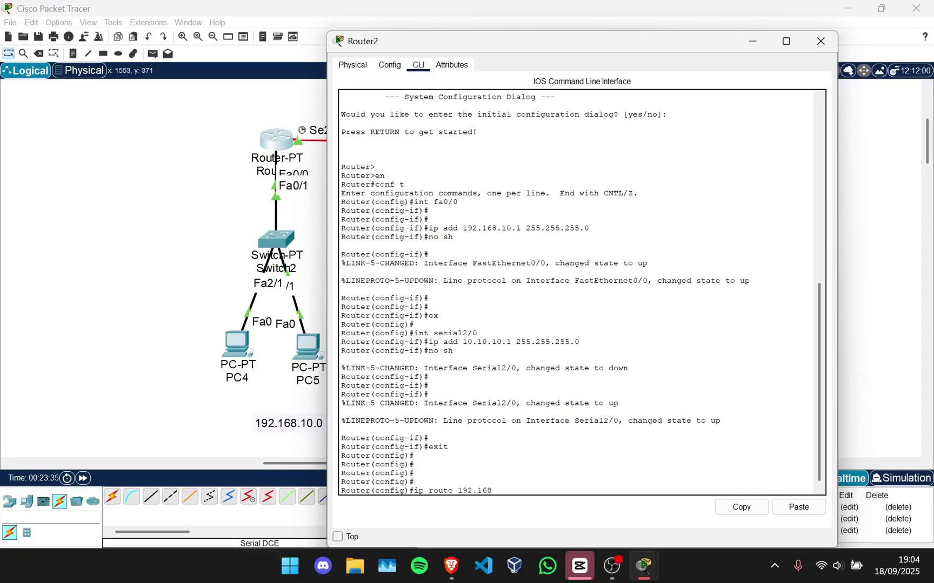
pyautogui.write('.20.0 255.255.255.0 10')
pyautogui.write('.10.')
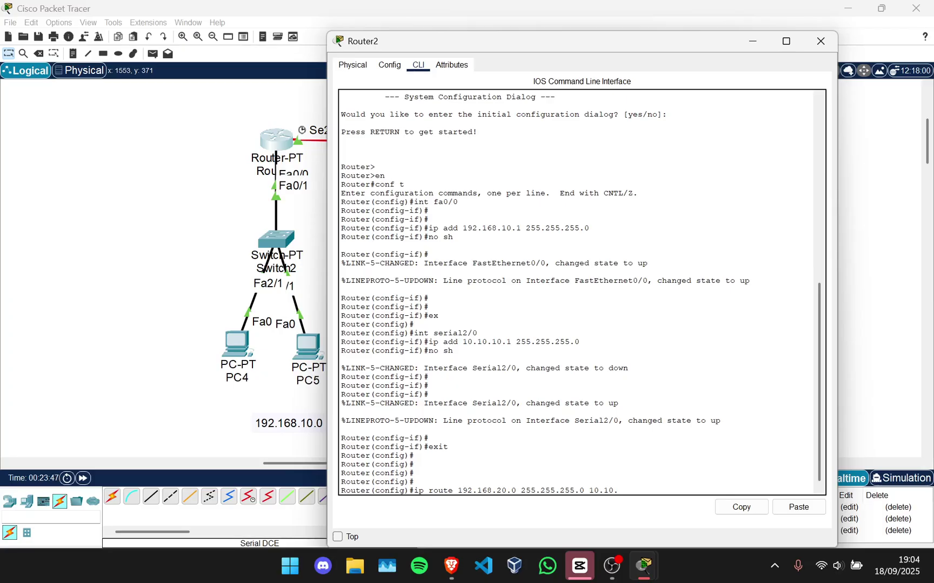
pyautogui.write('0')
pyautogui.press('Return')
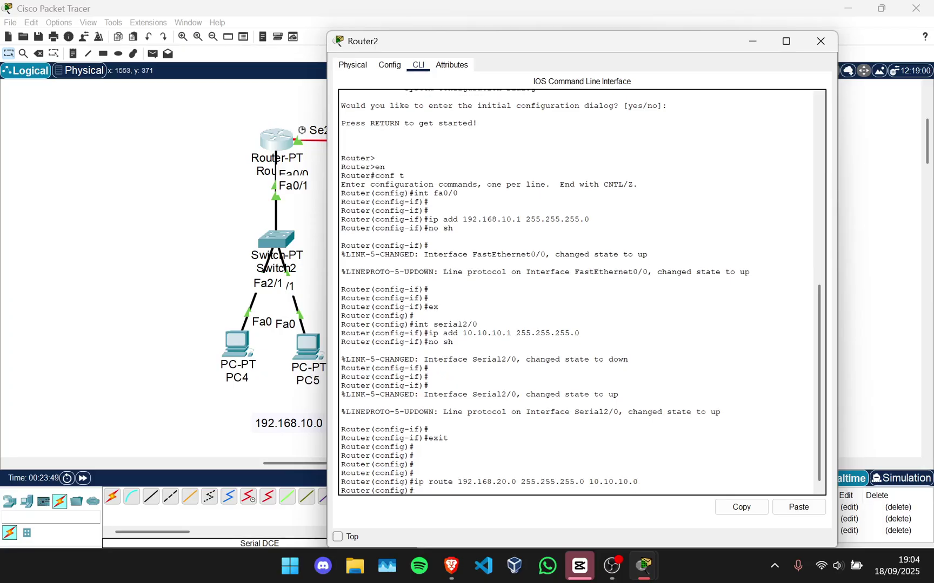
# Add a static route on Router2 to 192.168.30.0 255.255.255.0 via 10.10.10.0, and return to the topology.
pyautogui.press('Up')
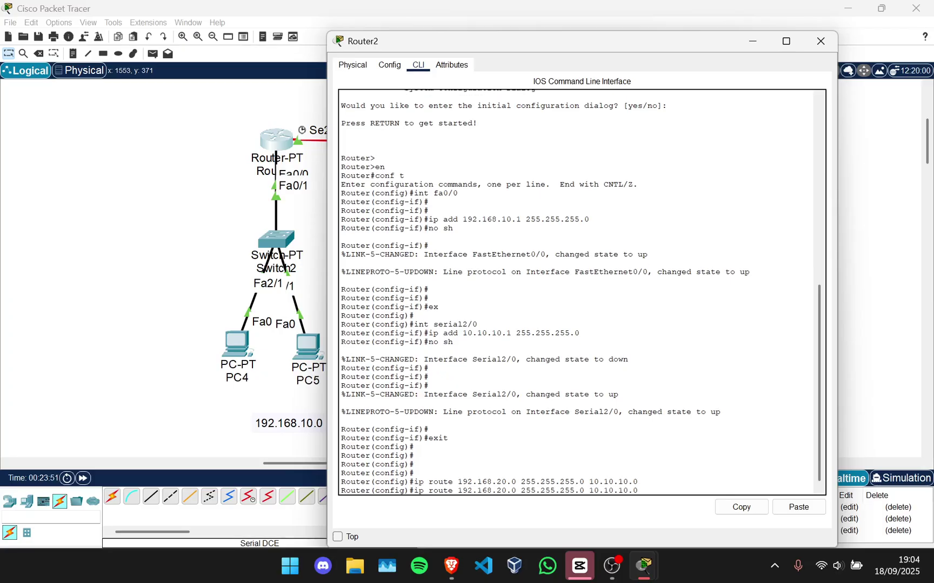
pyautogui.press('Down')
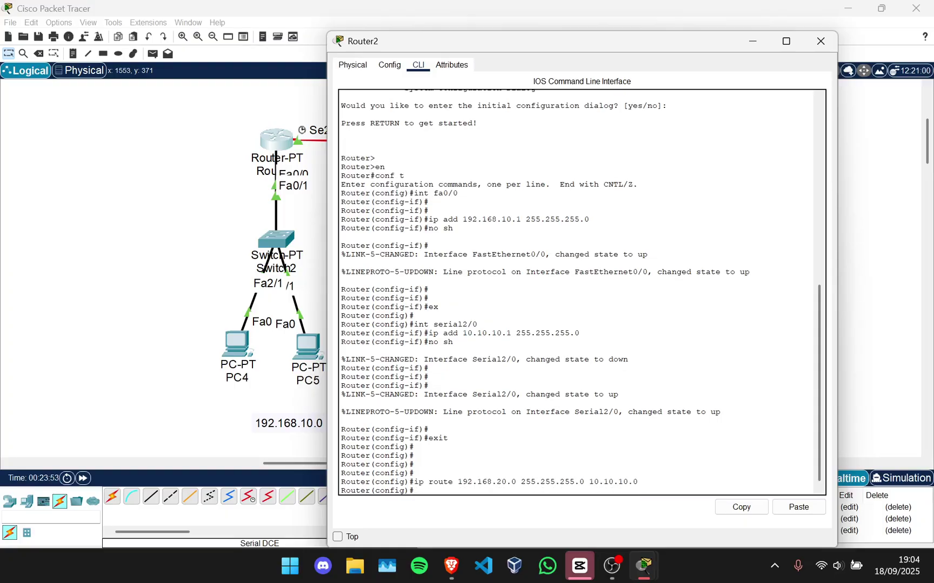
pyautogui.write('ip route 192.168.30.0 255.255.255.')
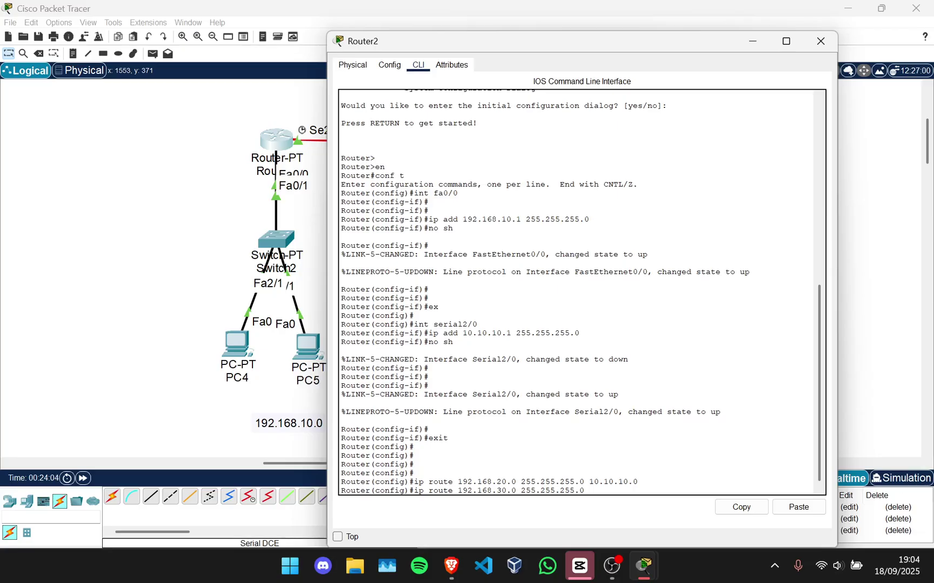
pyautogui.write('0 ')
pyautogui.write('20.20')
pyautogui.press('BackSpace')
pyautogui.press('BackSpace')
pyautogui.press('BackSpace')
pyautogui.press('BackSpace')
pyautogui.press('BackSpace')
pyautogui.write('10.10.10.0')
pyautogui.press('Return')
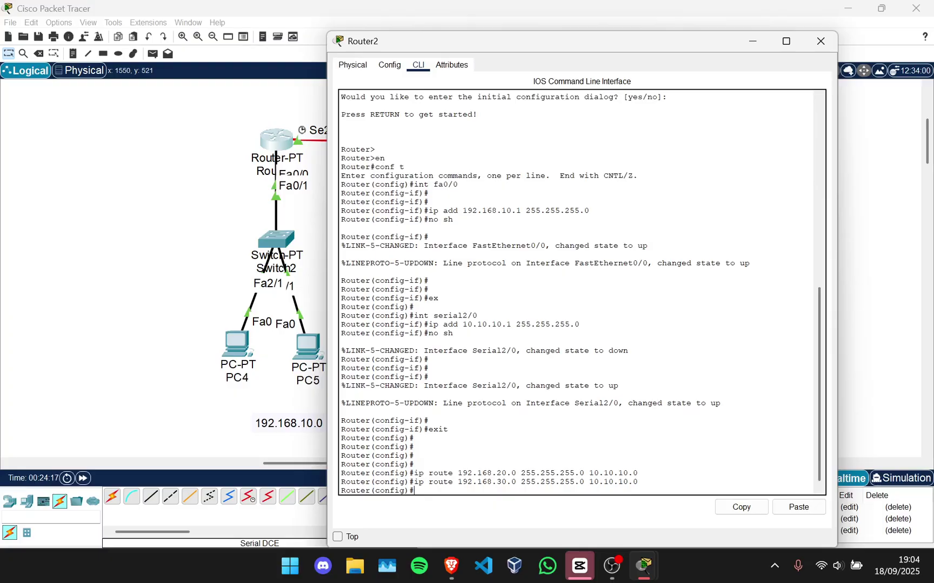
pyautogui.moveTo(458, 482); pyautogui.dragTo(584, 482)
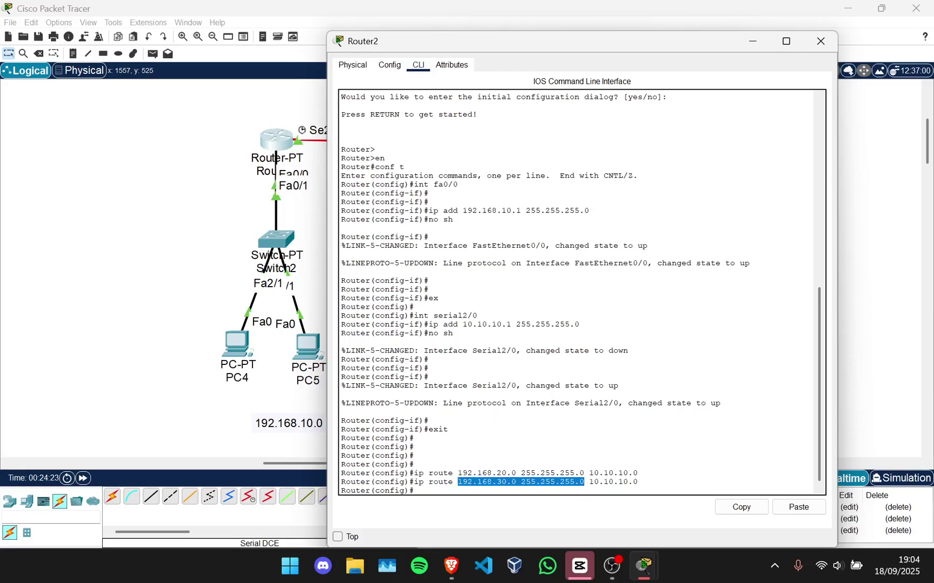
pyautogui.click(583, 482)
pyautogui.click(914, 329)
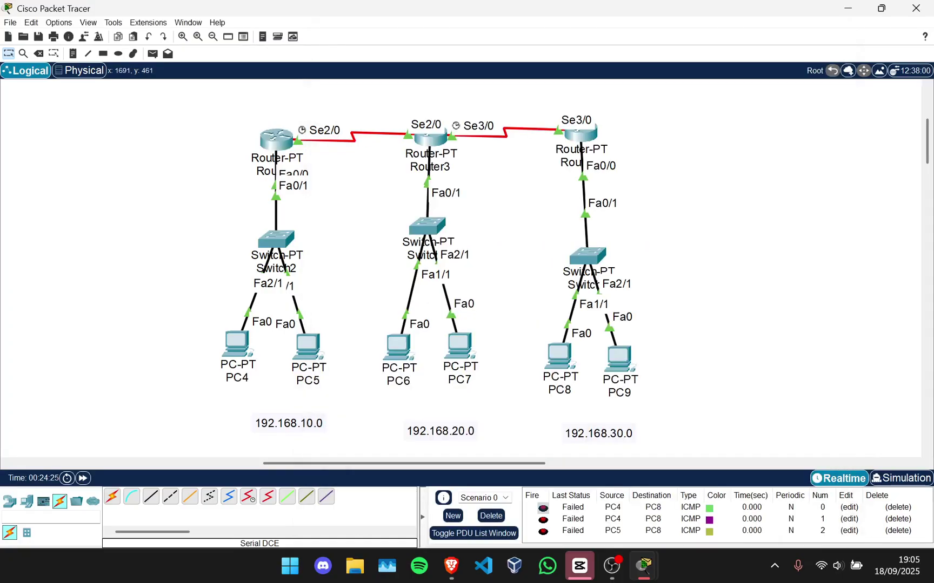
# In Router3's command line, leave interface configuration and add a static route to 192.168.10.0 255.255.255.0 via 10.10.10.0.
pyautogui.click(430, 138)
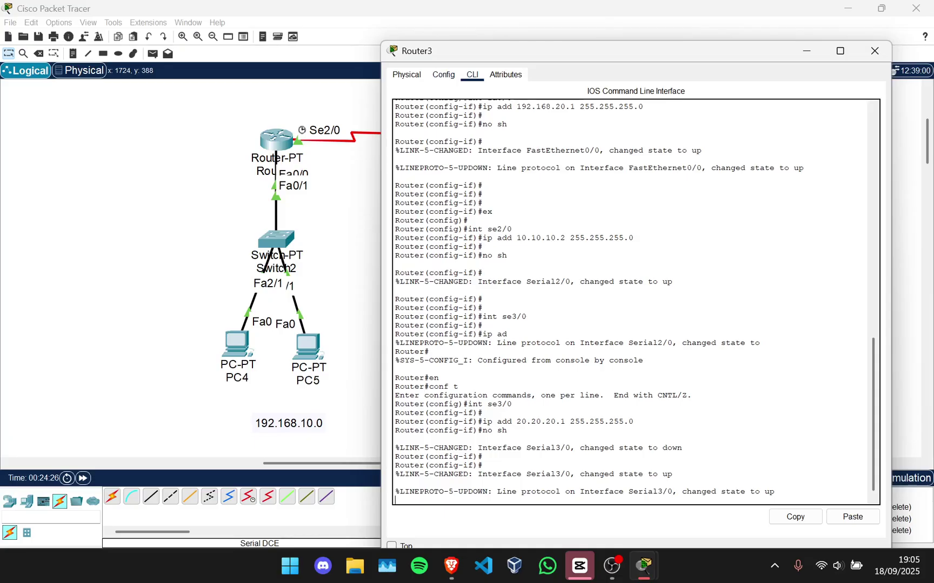
pyautogui.press('Return')
pyautogui.press('Return')
pyautogui.press('Return')
pyautogui.write('ex')
pyautogui.press('Return')
pyautogui.press('Return')
pyautogui.press('Return')
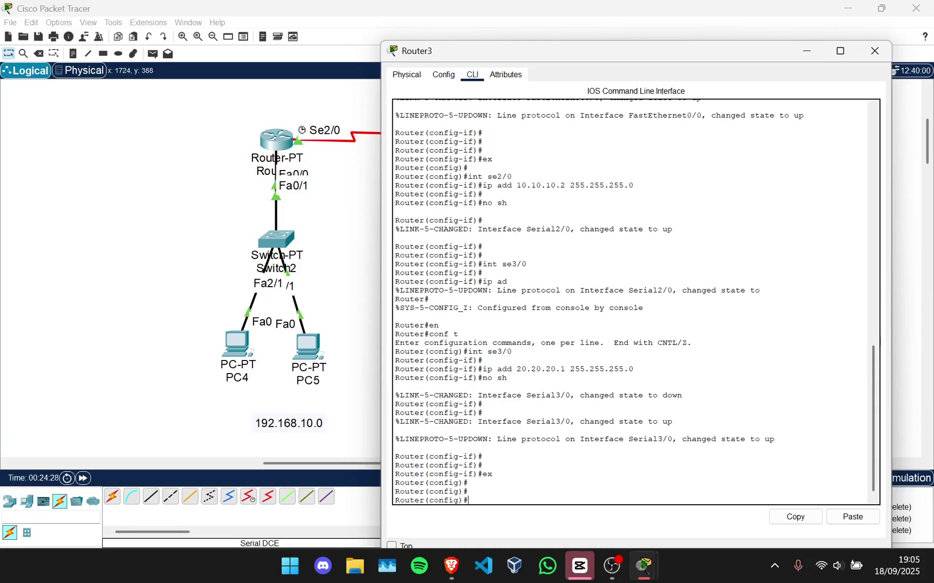
pyautogui.write('ip route 192.168.10.0 255.255.255.0.10')
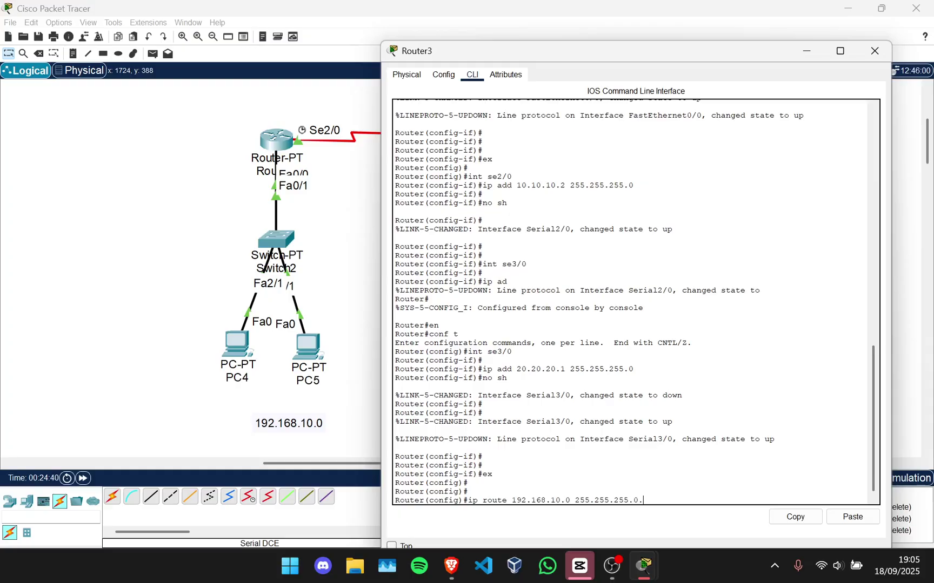
pyautogui.press('BackSpace')
pyautogui.press('BackSpace')
pyautogui.press('BackSpace')
pyautogui.write('10.10.10.0')
pyautogui.press('Return')
pyautogui.press('Return')
# Add a static route on Router3 to 192.168.30.0 255.255.255.0 via 20.20.20.0, and close the router's window.
pyautogui.press('Up')
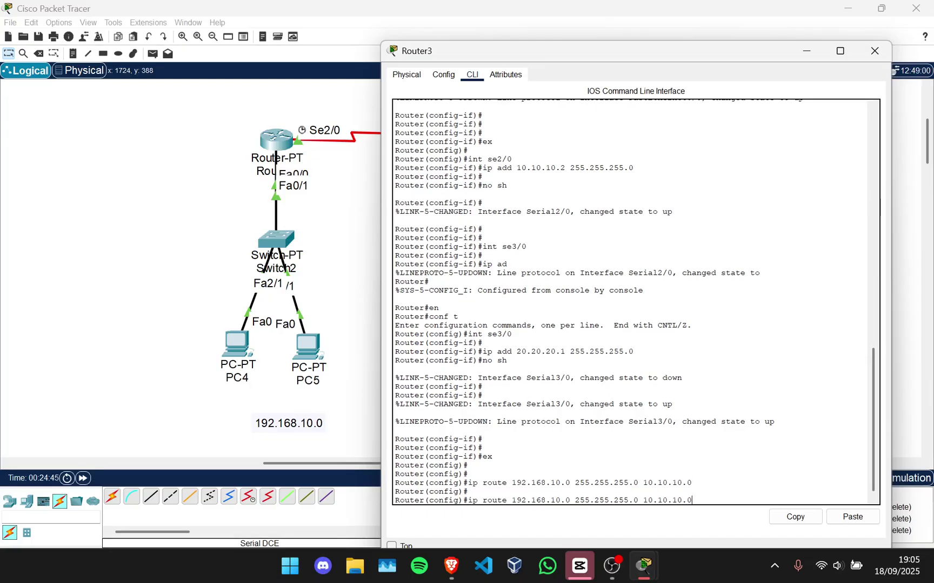
pyautogui.press('Down')
pyautogui.write('ip rou')
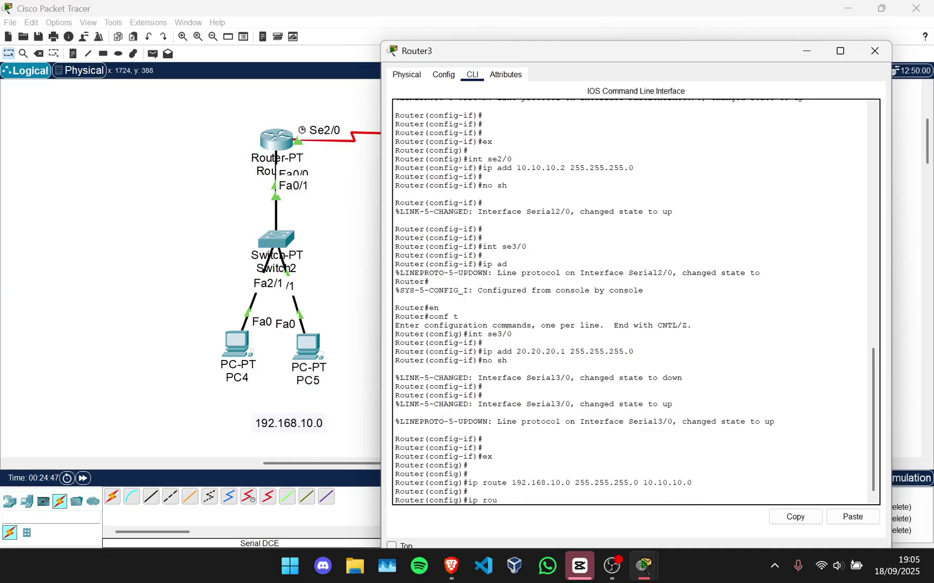
pyautogui.write('te 192.168.30.0 255.255.255')
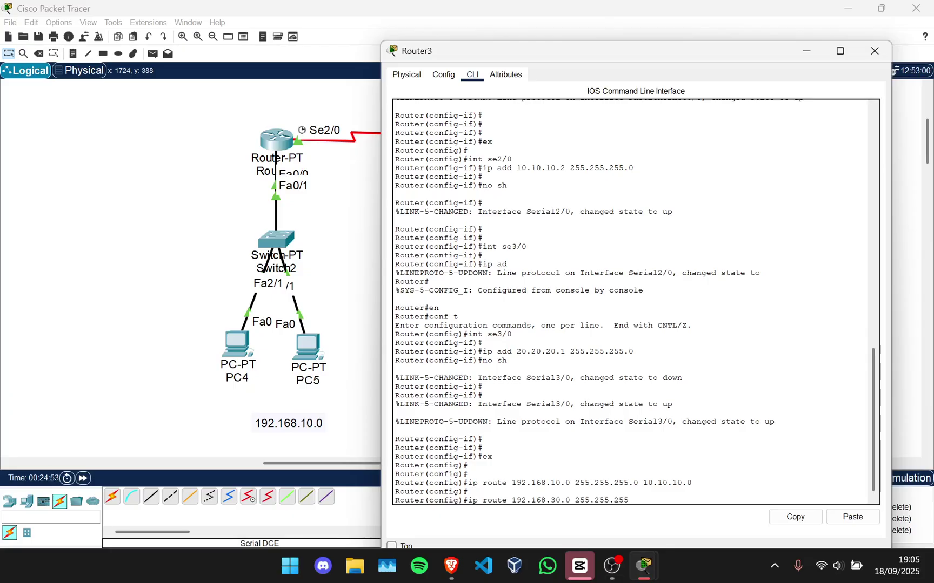
pyautogui.write('.0 20.20.20.0')
pyautogui.press('Return')
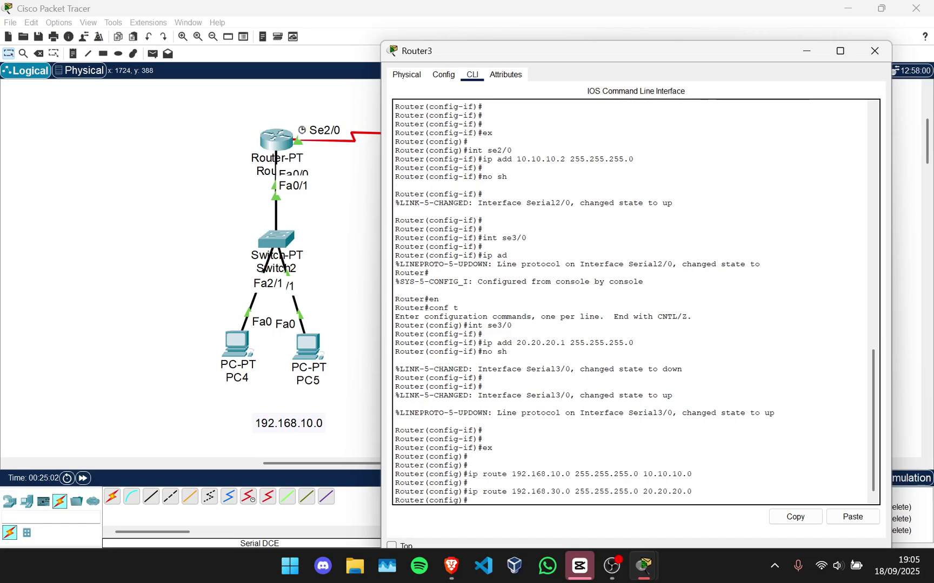
pyautogui.hotkey('alt', 'F4')
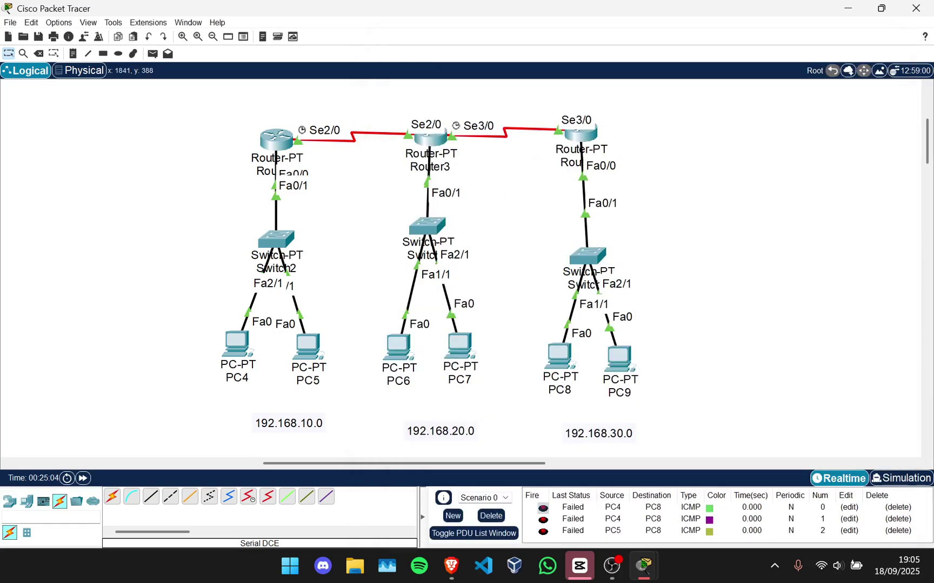
# In Router4's command line, leave interface configuration and add a static route to 192.168.20.0 255.255.255.0 via 20.20.20.0.
pyautogui.click(581, 133)
pyautogui.press('Return')
pyautogui.press('Return')
pyautogui.press('Return')
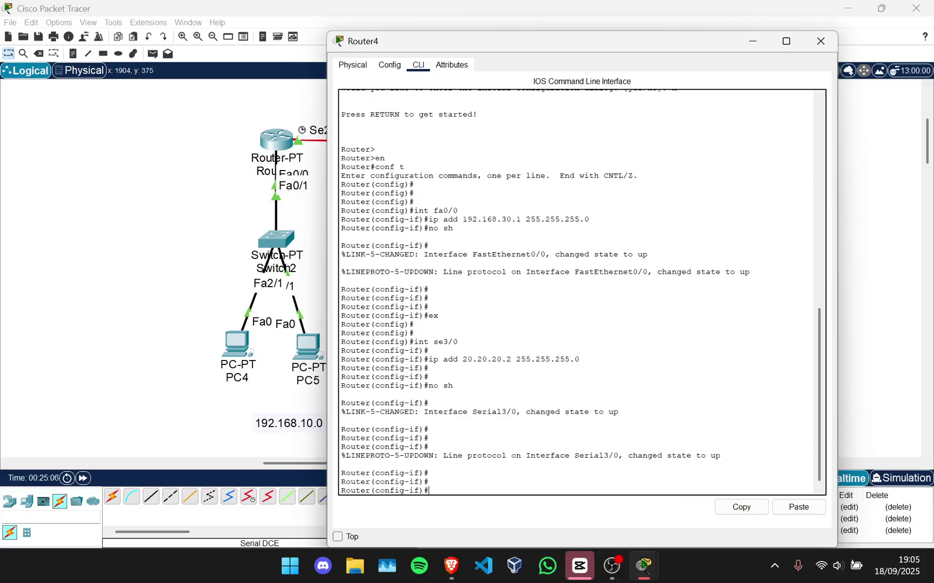
pyautogui.write('ex')
pyautogui.press('Return')
pyautogui.press('Return')
pyautogui.write('ip rout')
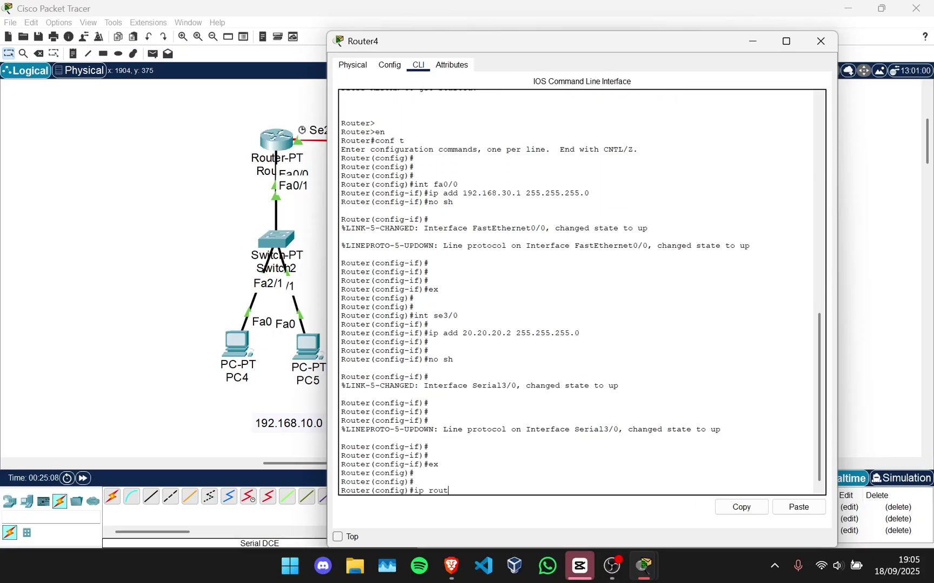
pyautogui.write('e 192.168.20.0 255.255.255.')
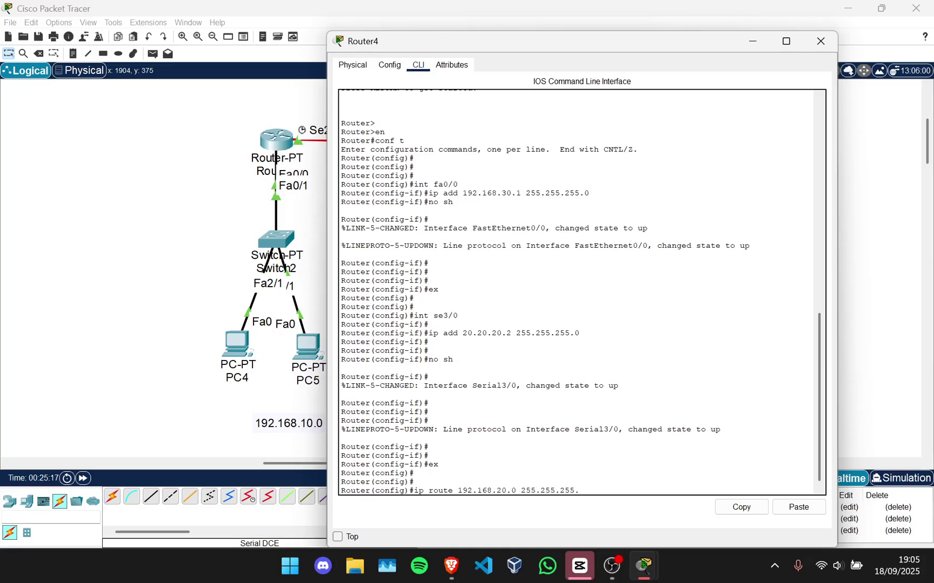
pyautogui.write('0 20.20.20.0')
pyautogui.press('Return')
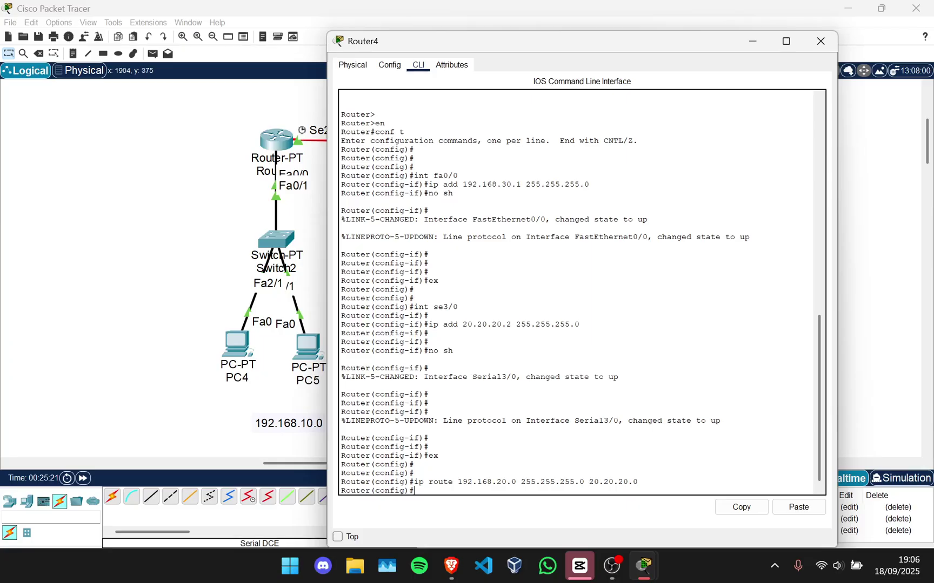
# Add a static route on Router4 to 192.168.10.0 255.255.255.0 via 20.20.20.0, and close the router's window.
pyautogui.press('Up')
pyautogui.click(570, 490)
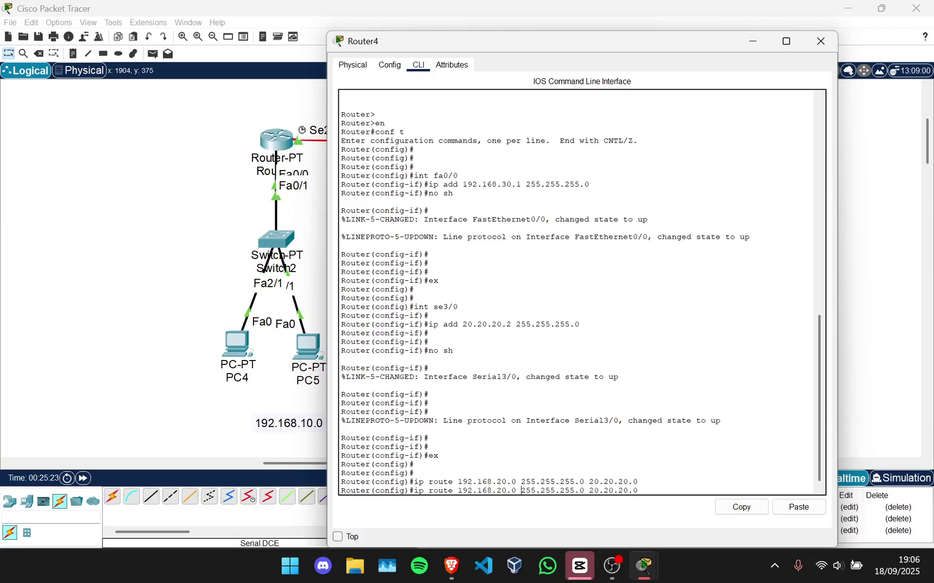
pyautogui.press('Left')
pyautogui.press('BackSpace')
pyautogui.write('1')
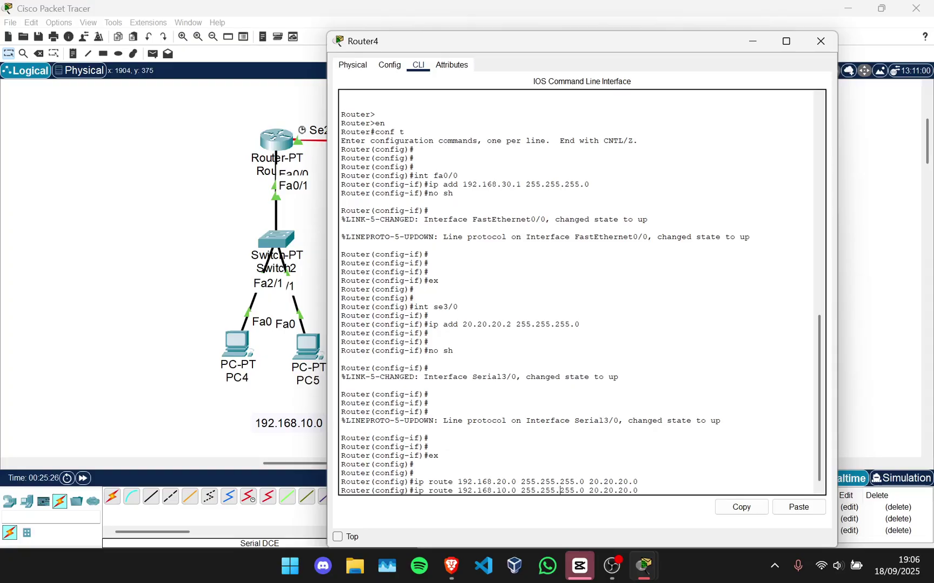
pyautogui.press('Left')
pyautogui.press('Left')
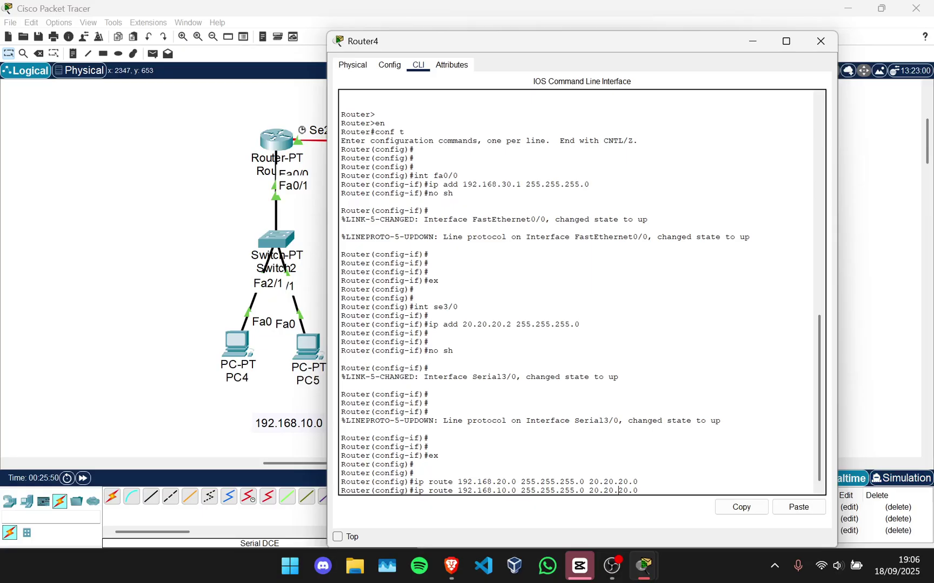
pyautogui.press('Return')
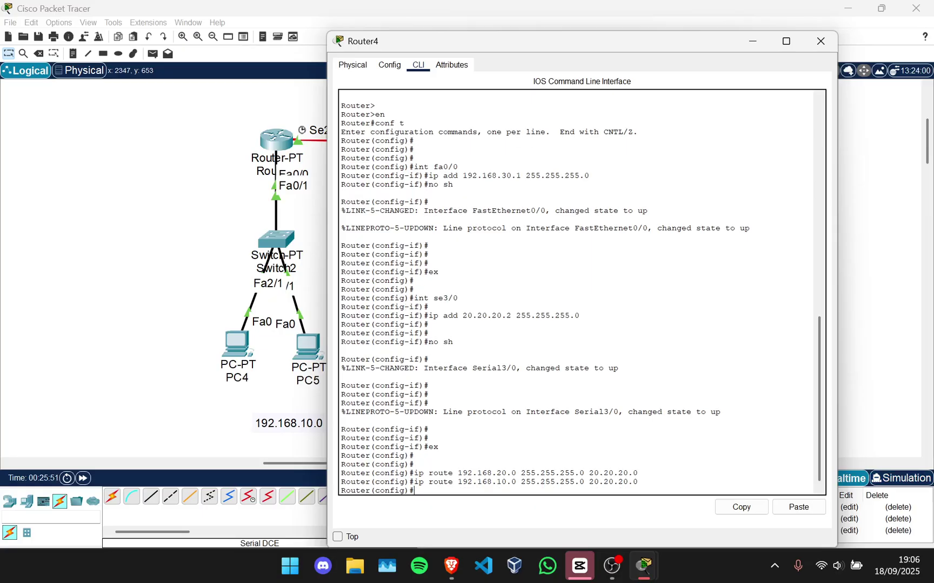
pyautogui.hotkey('alt', 'F4')
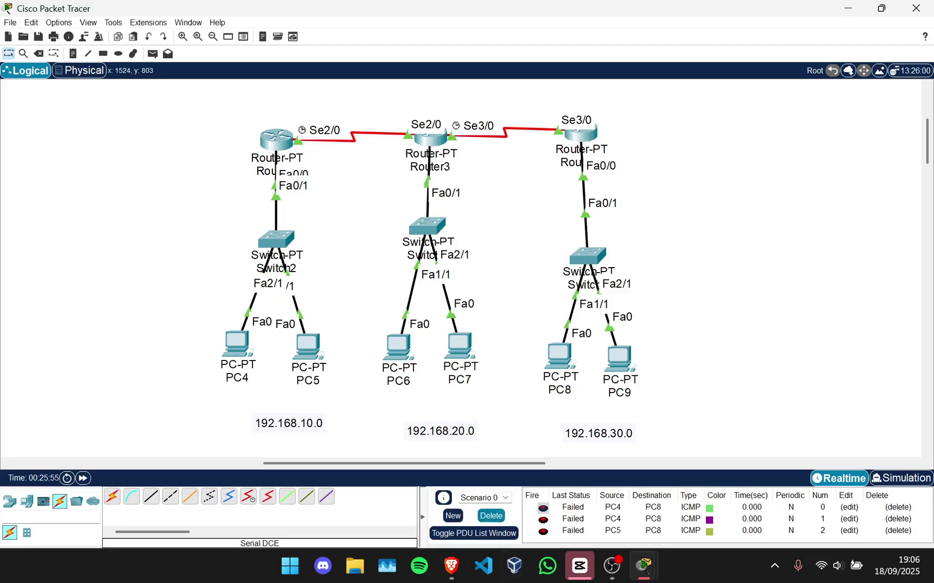
# Delete the old test scenario's PDUs and send two simple PDUs from PC4 to PC8.
pyautogui.click(490, 515)
pyautogui.click(152, 54)
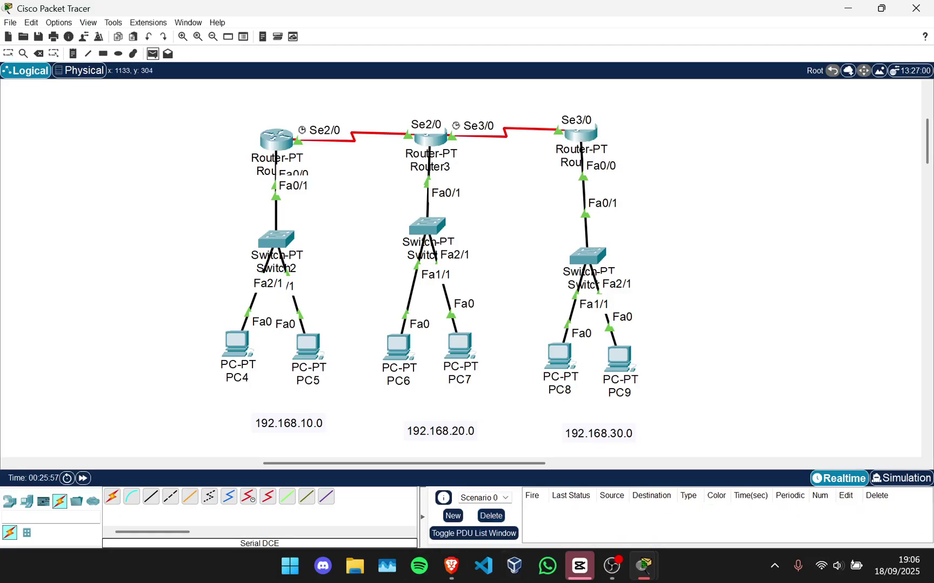
pyautogui.click(236, 343)
pyautogui.click(560, 355)
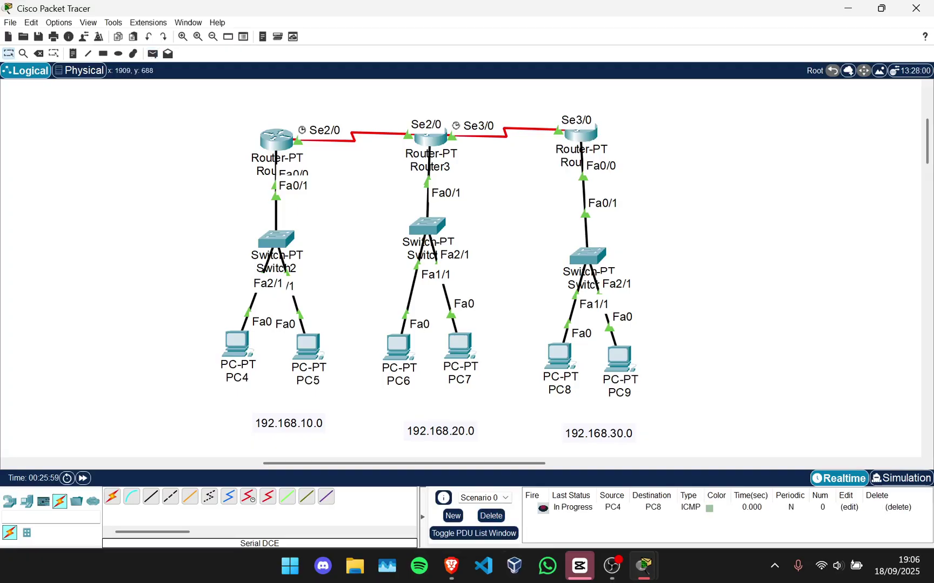
pyautogui.click(153, 54)
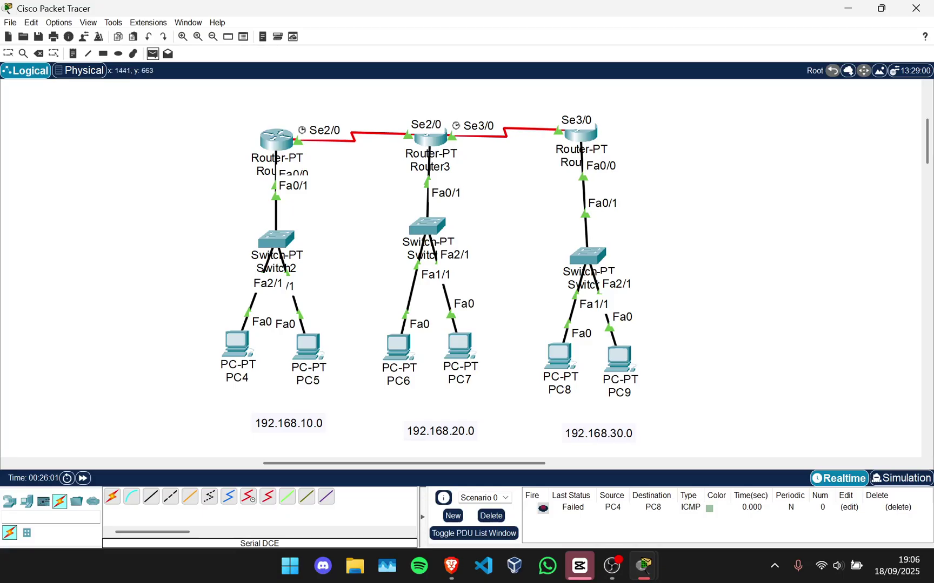
pyautogui.click(242, 349)
pyautogui.click(559, 355)
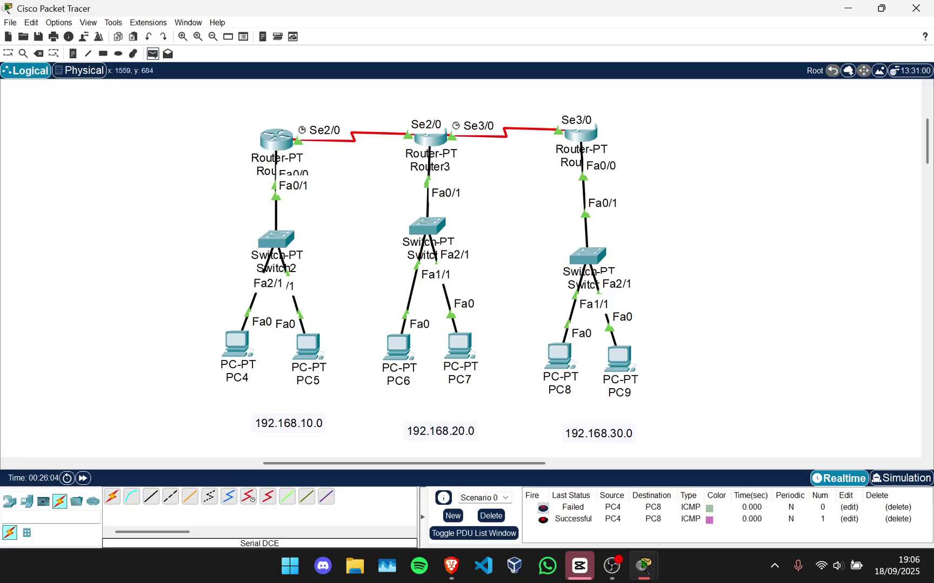
# Send one simple PDU from PC5 to PC8 and two from PC5 to PC6, and check their status.
pyautogui.click(308, 347)
pyautogui.click(559, 355)
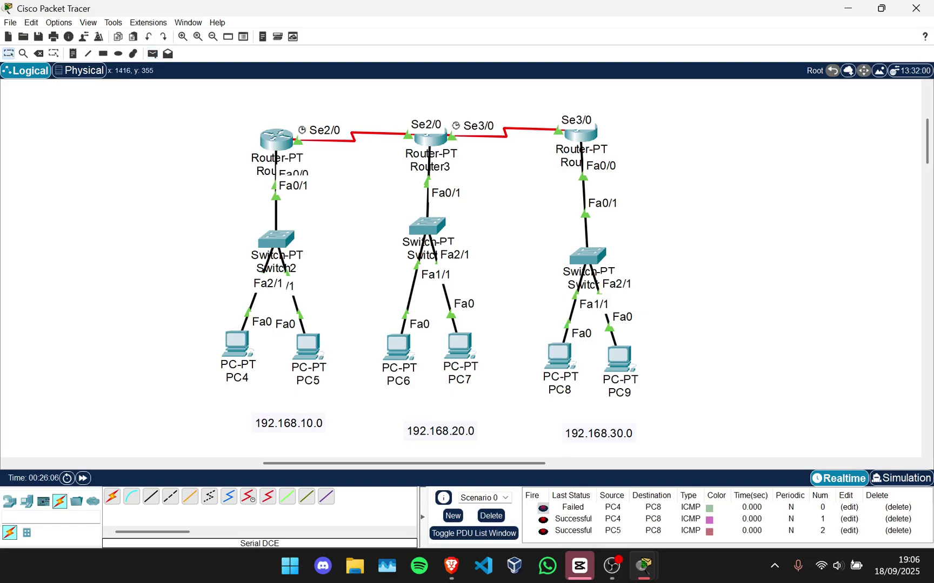
pyautogui.click(152, 54)
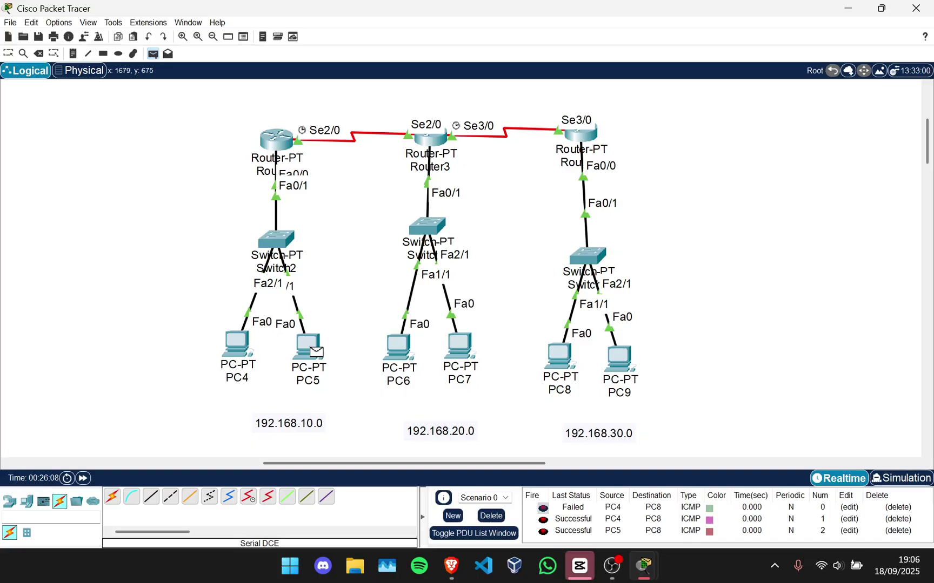
pyautogui.click(316, 351)
pyautogui.click(398, 346)
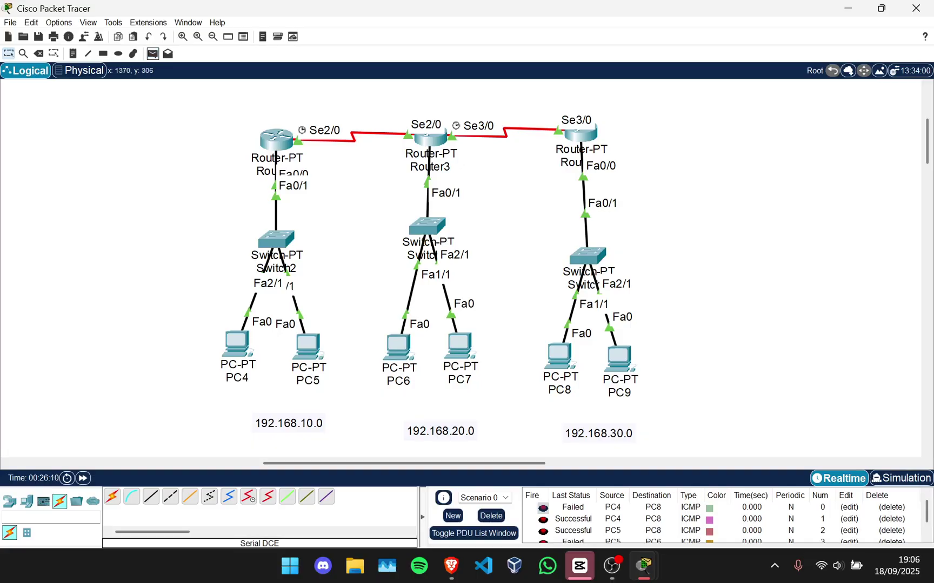
pyautogui.click(152, 53)
pyautogui.click(316, 352)
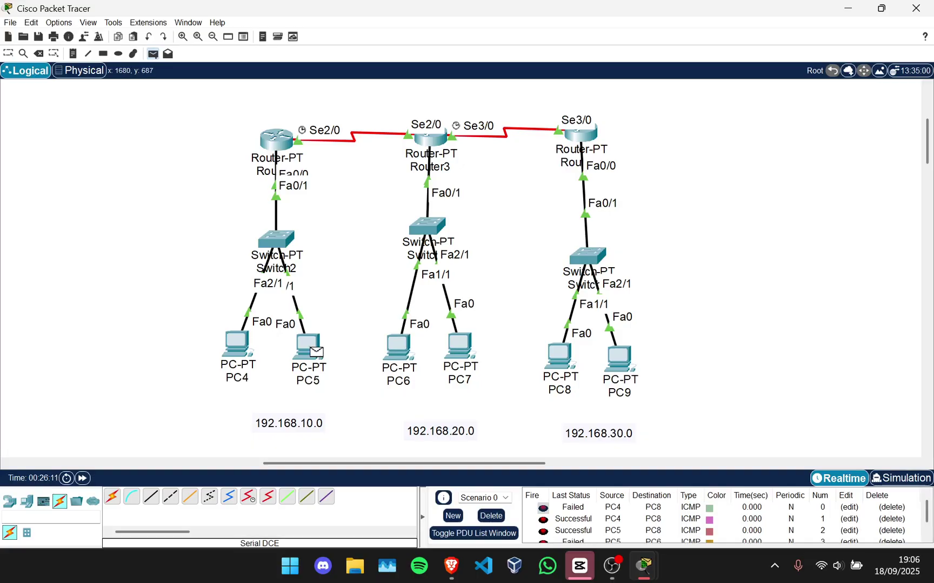
pyautogui.click(398, 349)
pyautogui.scroll(-1, 612, 519)
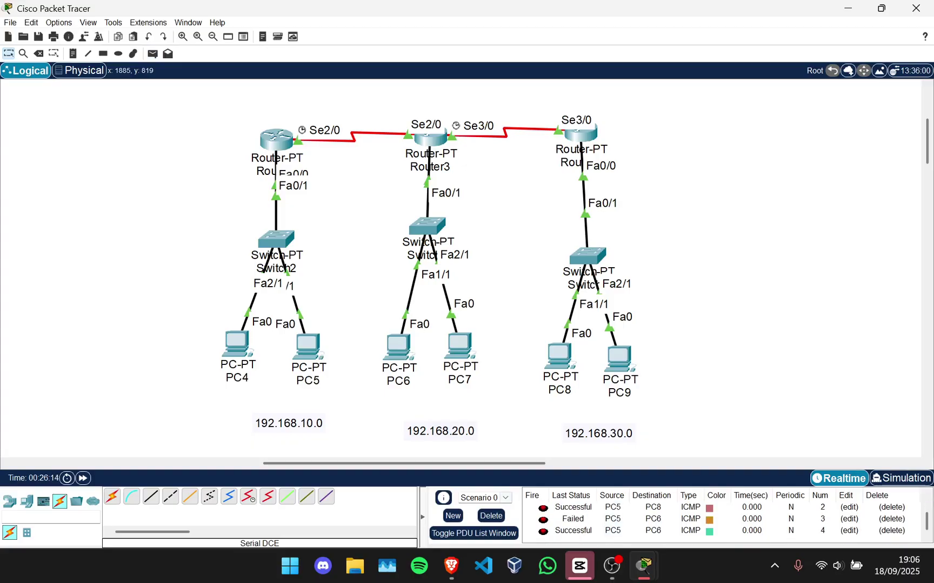
# Ping 192.168.20.2 from PC4's Command Prompt and stop the ping before it completes.
pyautogui.click(237, 344)
pyautogui.click(551, 179)
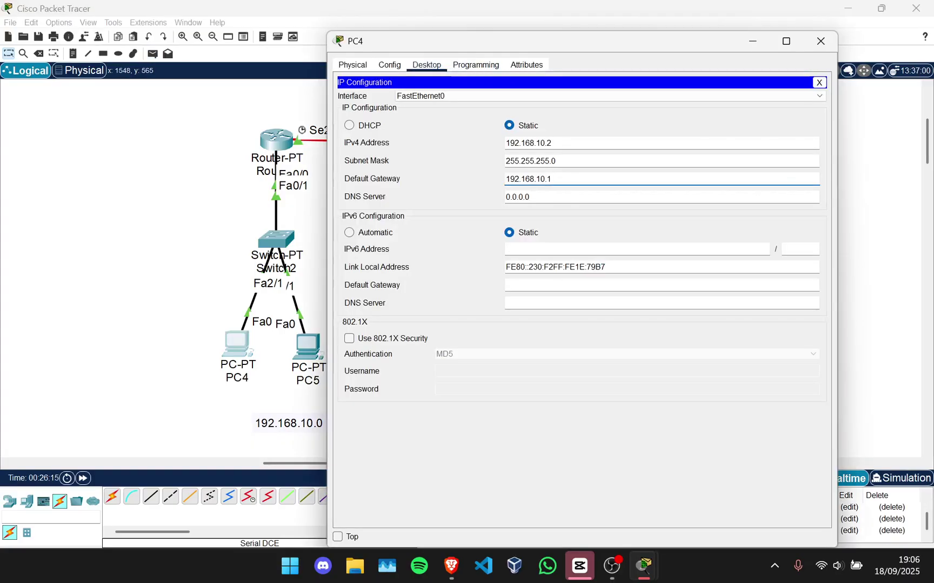
pyautogui.click(819, 82)
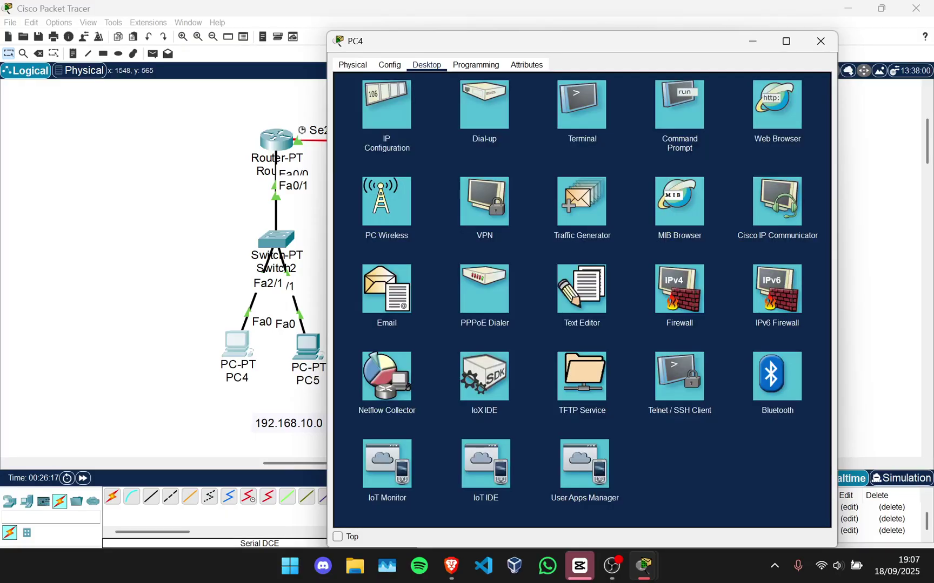
pyautogui.click(679, 105)
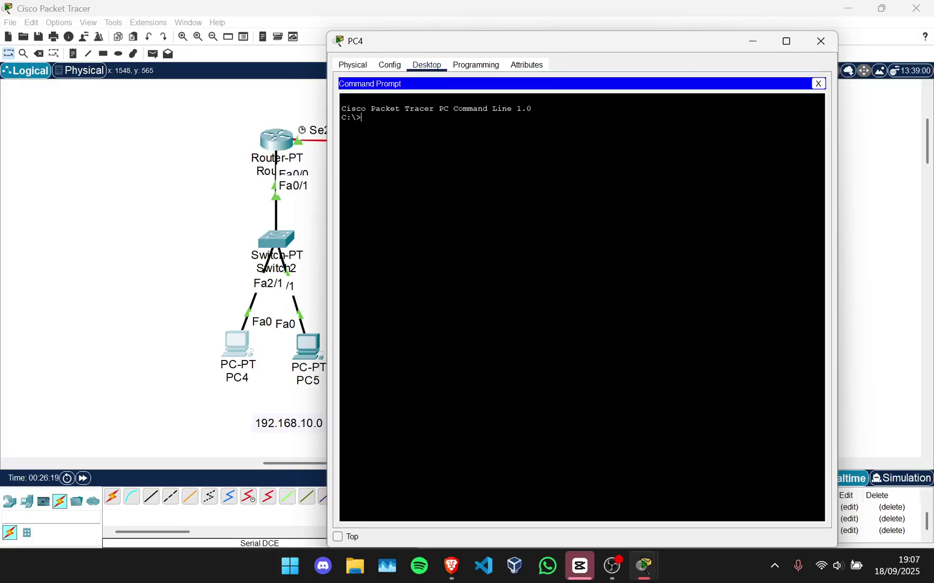
pyautogui.write('ping 192.168.20.2')
pyautogui.press('Return')
pyautogui.hotkey('ctrl', 'c')
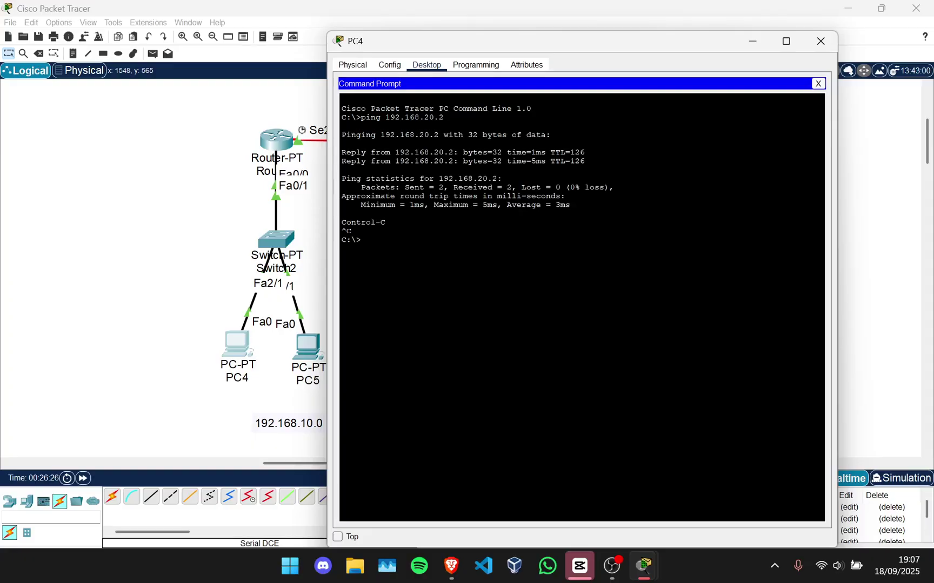
# Ping 192.168.30.2 from PC4, interrupt the ping, and close the PC's window.
pyautogui.press('Up')
pyautogui.press('BackSpace')
pyautogui.press('BackSpace')
pyautogui.press('BackSpace')
pyautogui.press('BackSpace')
pyautogui.write('30.2')
pyautogui.press('Return')
pyautogui.hotkey('ctrl', 'c')
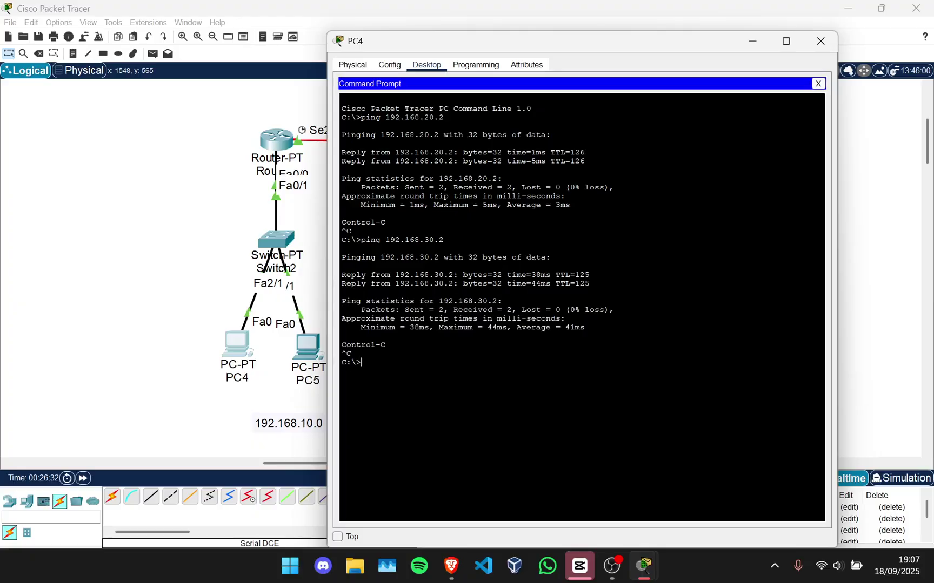
pyautogui.click(820, 41)
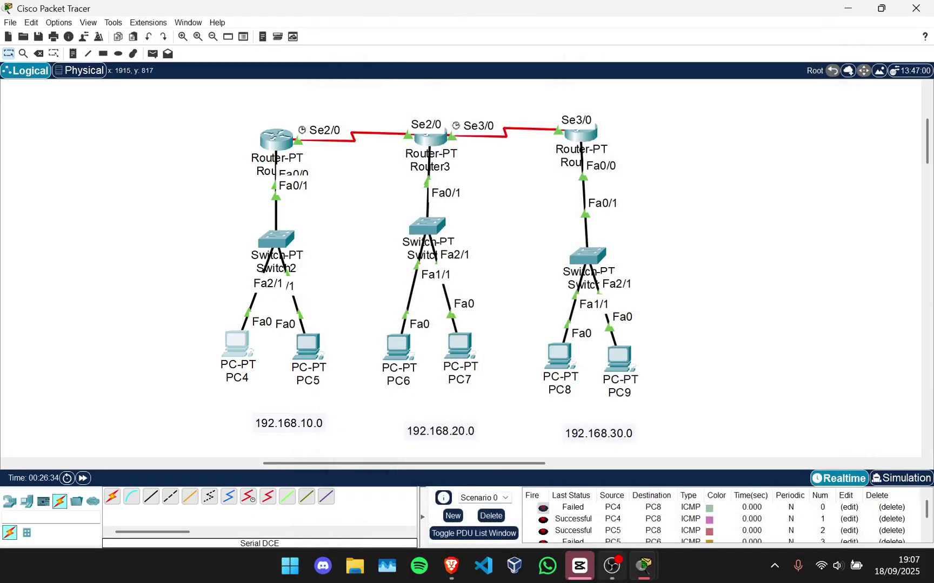